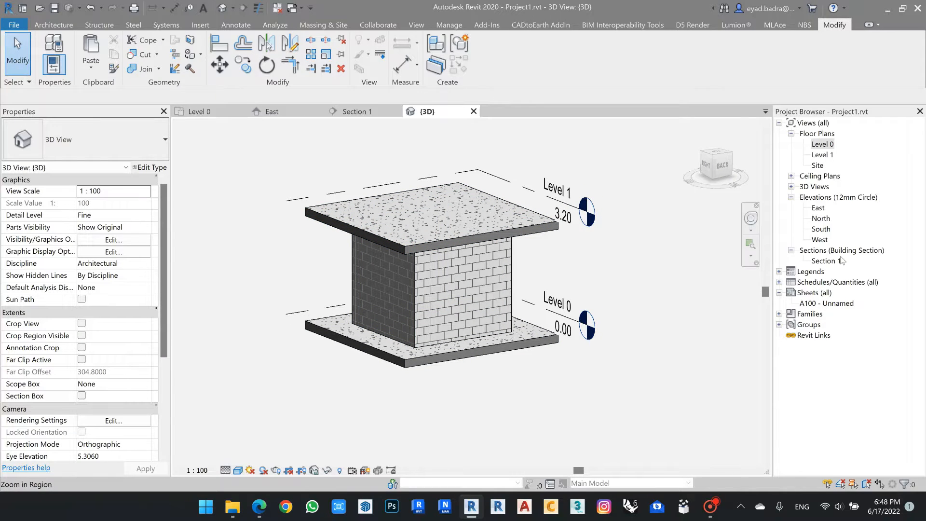
- Open the Section 1 view and examine the wall's junctions with the lower and upper slabs and its base and top constraints
double_click(828, 261)
scroll(386, 277, "up", 4)
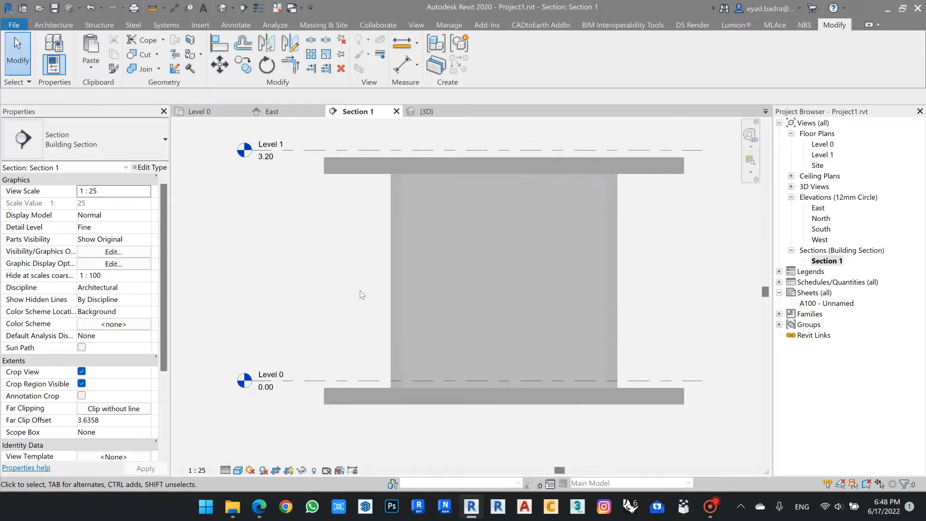
scroll(336, 285, "down", 3)
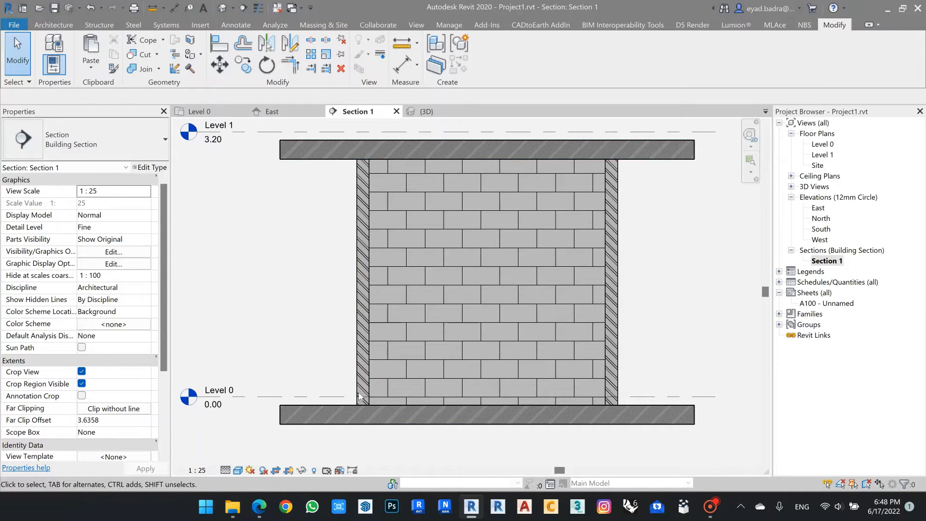
scroll(375, 322, "up", 2)
middle_click_drag(375, 322, 414, 293)
scroll(379, 351, "up", 1)
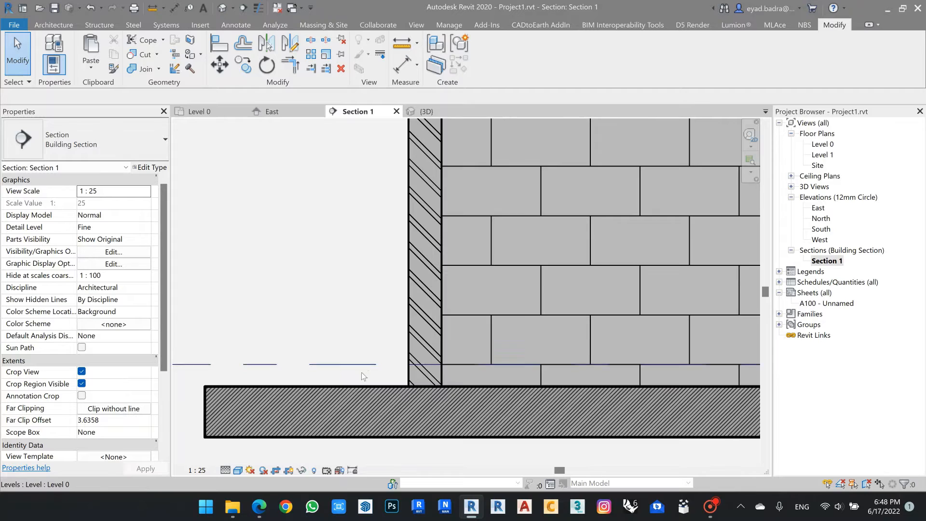
scroll(332, 282, "down", 1)
mouse_move(332, 282)
middle_mouse_down()
mouse_move(339, 264)
mouse_move(283, 314)
mouse_move(318, 342)
mouse_move(358, 351)
middle_mouse_up()
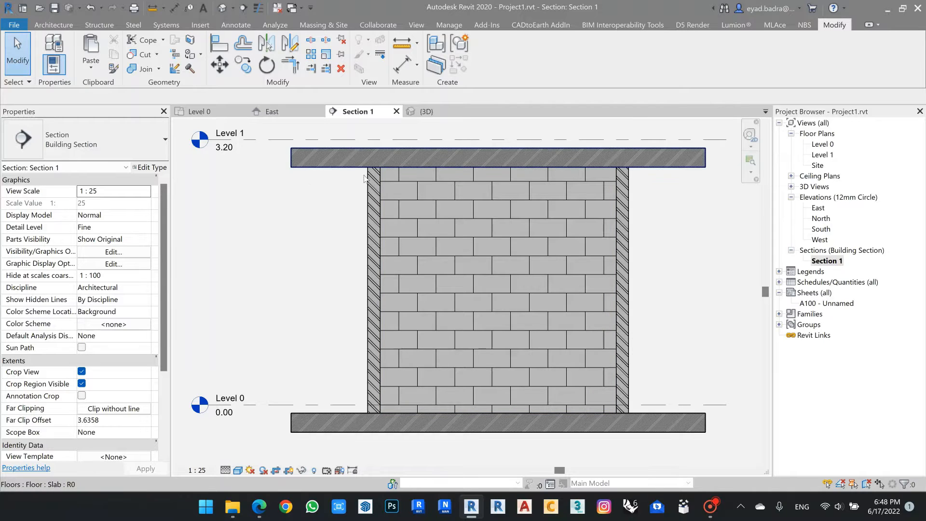
scroll(353, 172, "up", 3)
left_click(394, 212)
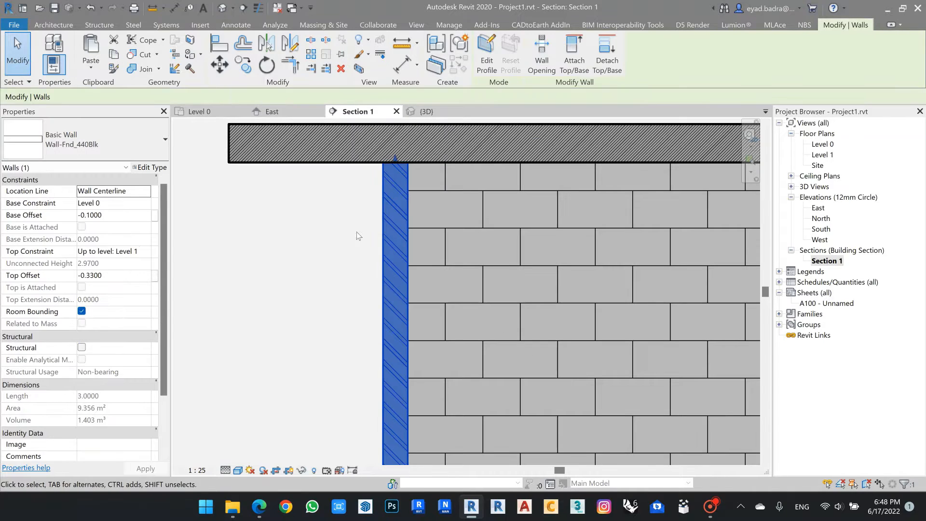
left_click(309, 244)
scroll(282, 244, "down", 4)
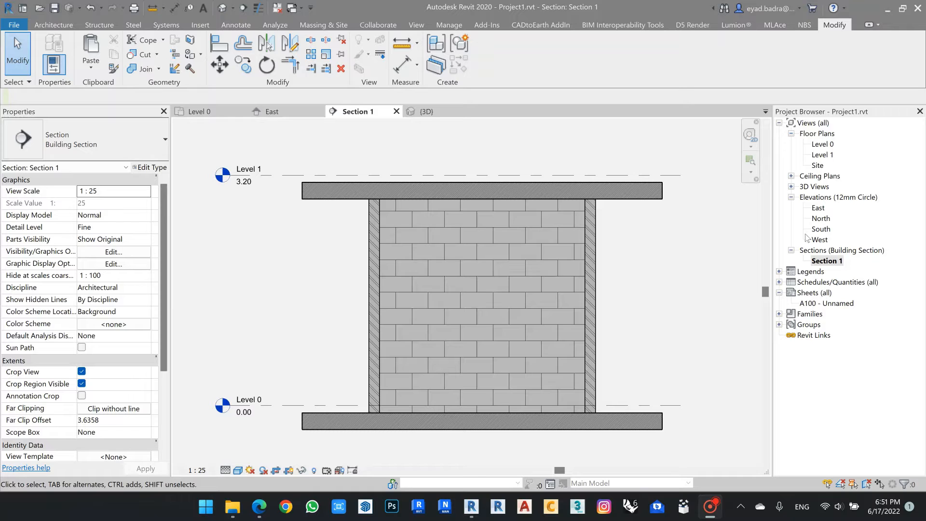
- Open the Level 0 floor plan and start sketching a new architectural floor
double_click(820, 145)
middle_click_drag(498, 268, 480, 269)
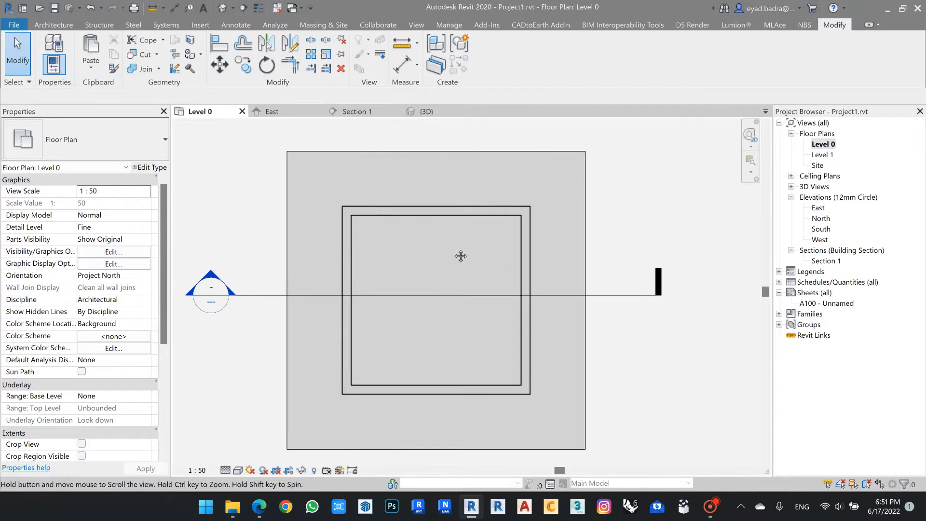
left_click(51, 26)
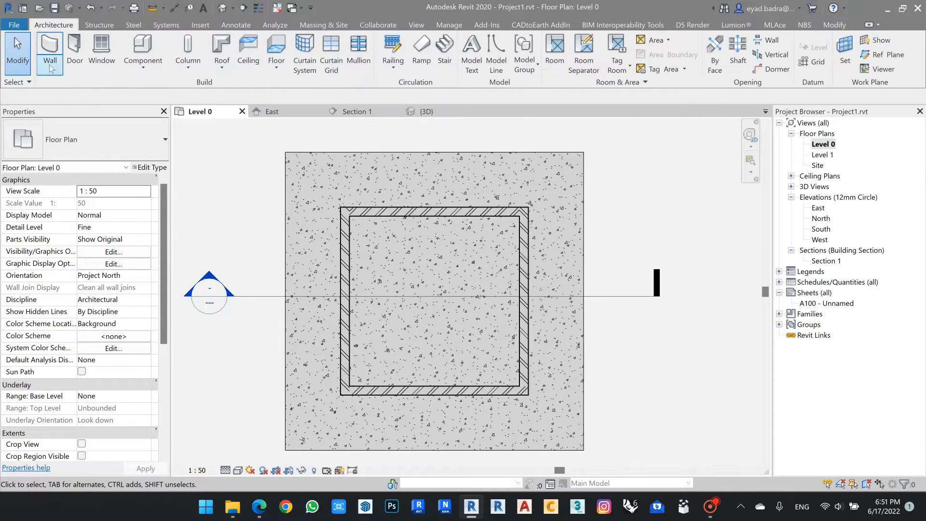
left_click(276, 70)
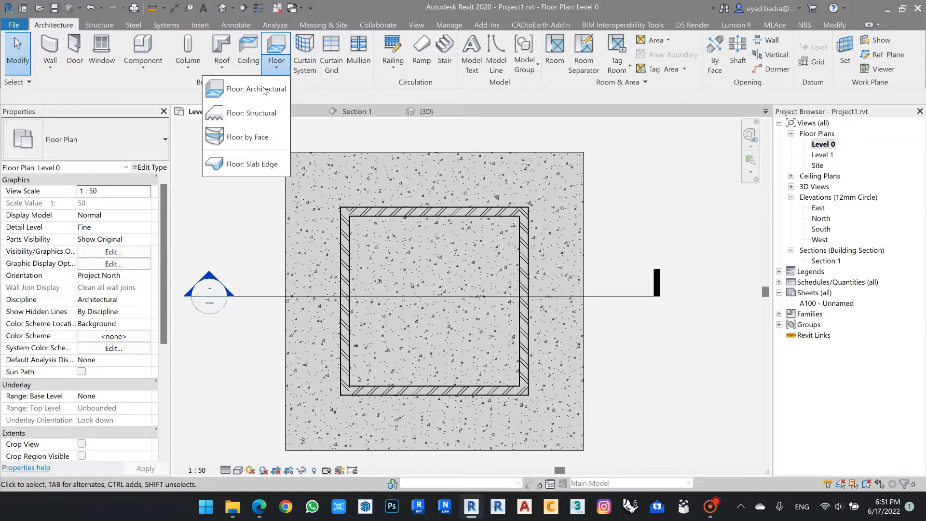
left_click(251, 86)
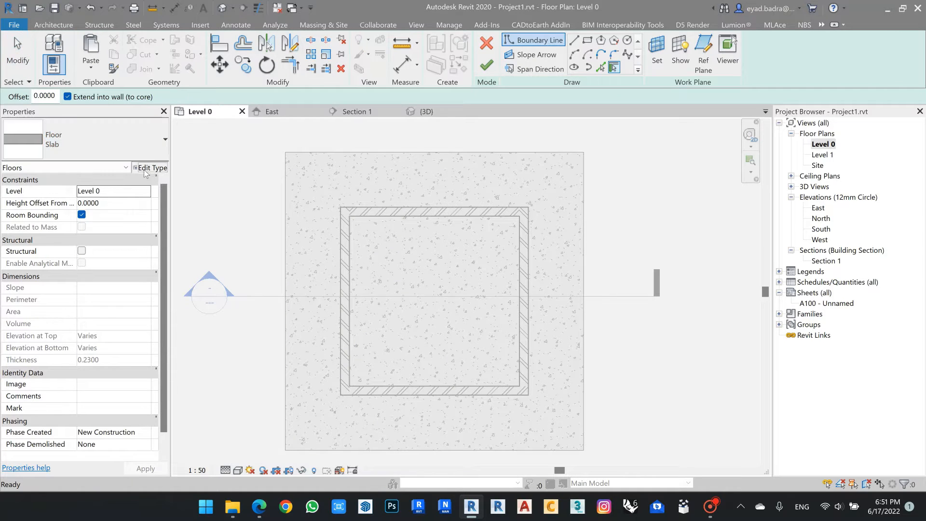
- Duplicate the Slab floor type under the name "Floor Finish"
left_click(149, 167)
left_click(881, 82)
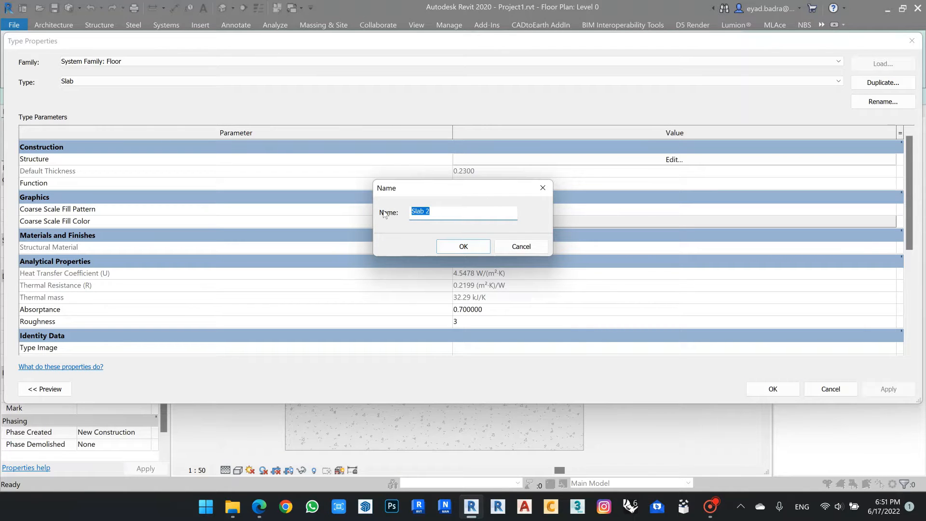
type("Floor Finish")
left_click(463, 246)
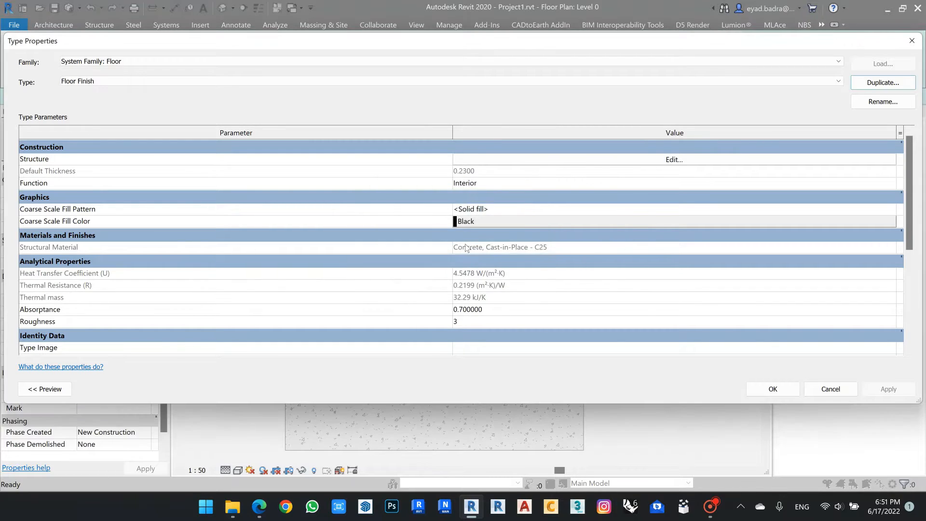
- Open the Floor Finish type's layer structure and insert two new layers above the concrete layer inside the core
left_click(671, 161)
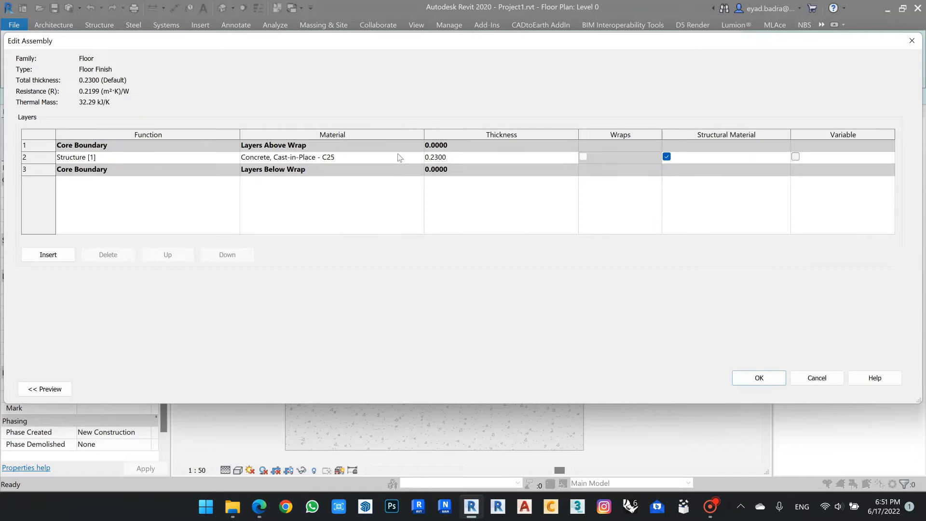
left_click(132, 160)
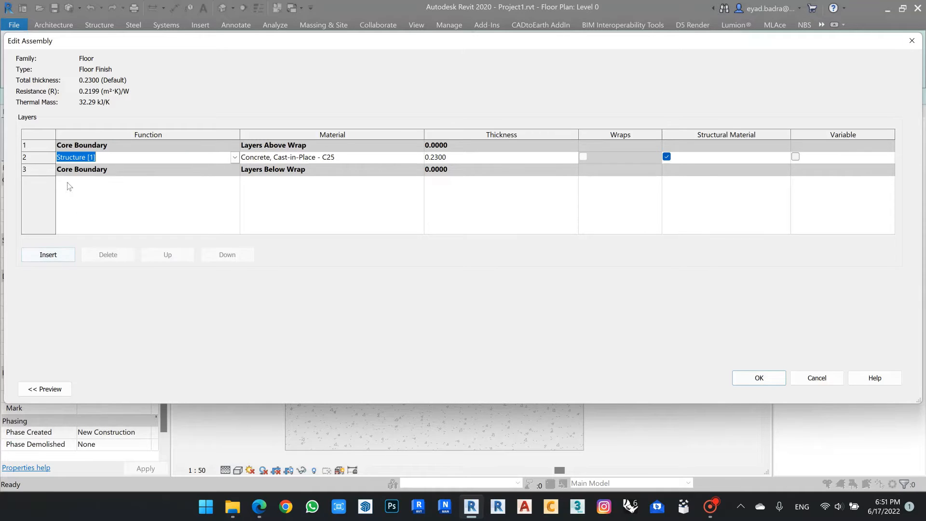
left_click(34, 158)
left_click(43, 255)
left_click(43, 254)
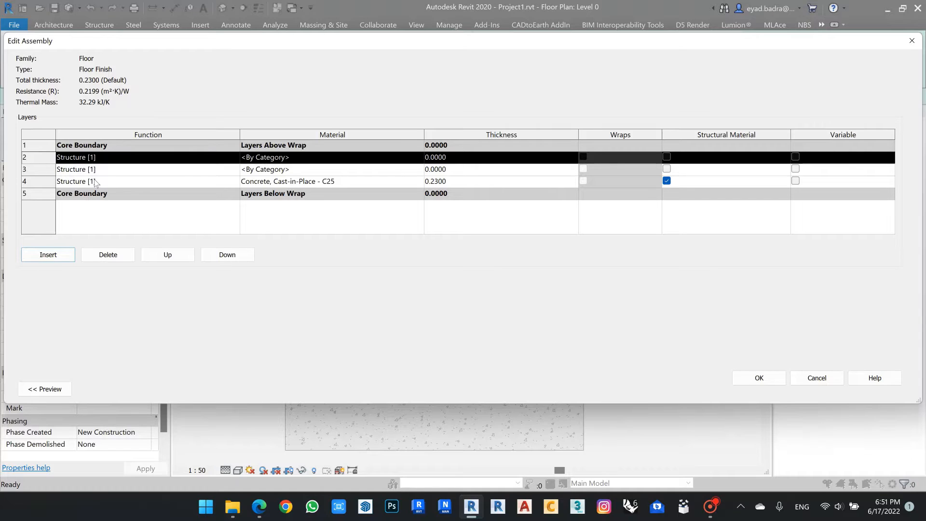
- Try Substrate [2] as the concrete layer's function, check the other function options, and restore Structure [1]
left_click(129, 184)
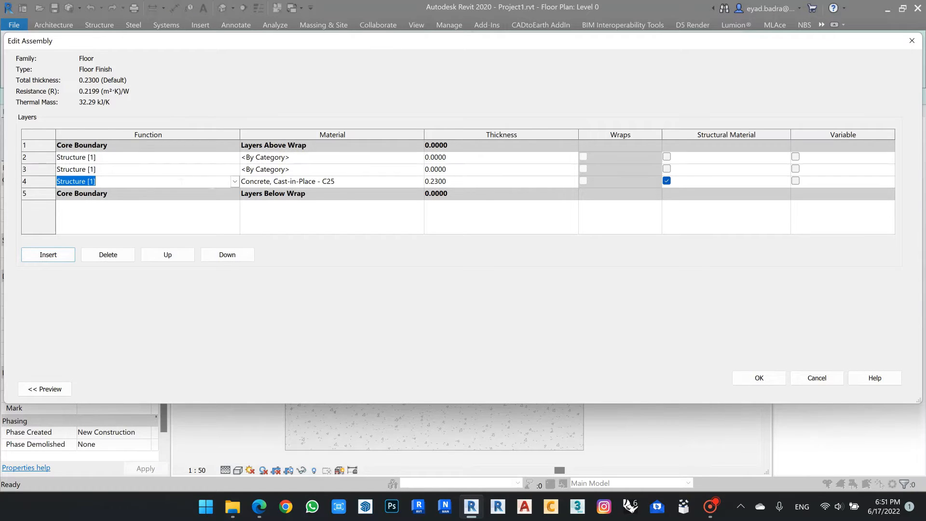
left_click(232, 182)
left_click(80, 203)
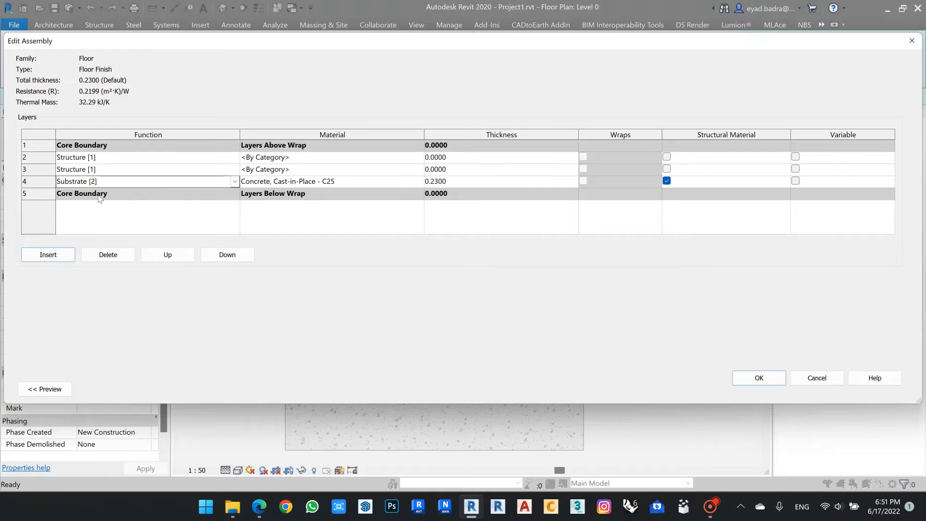
left_click(235, 181)
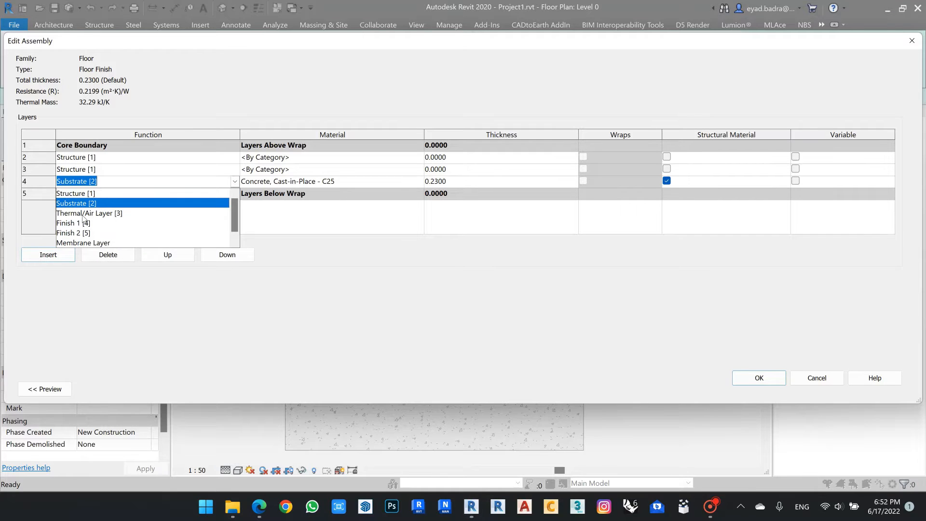
scroll(101, 218, "down", 1)
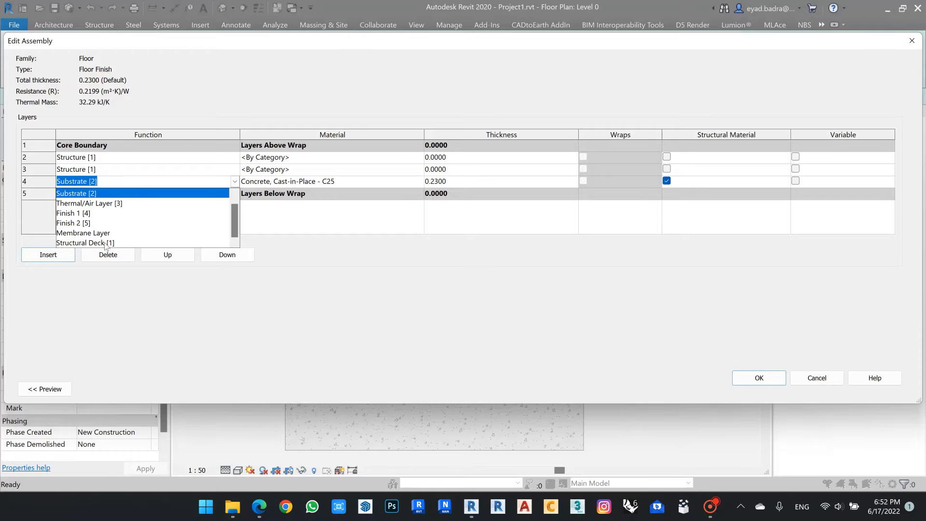
scroll(130, 225, "up", 1)
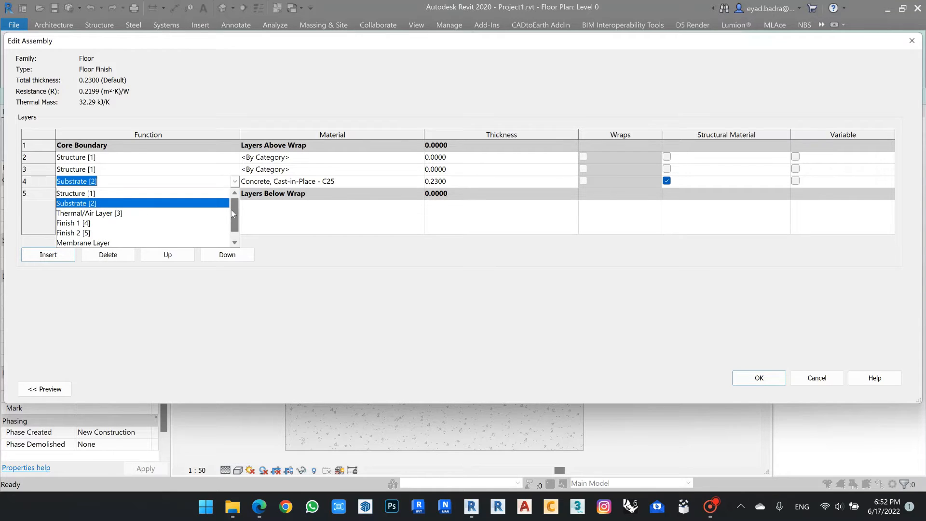
left_click(74, 194)
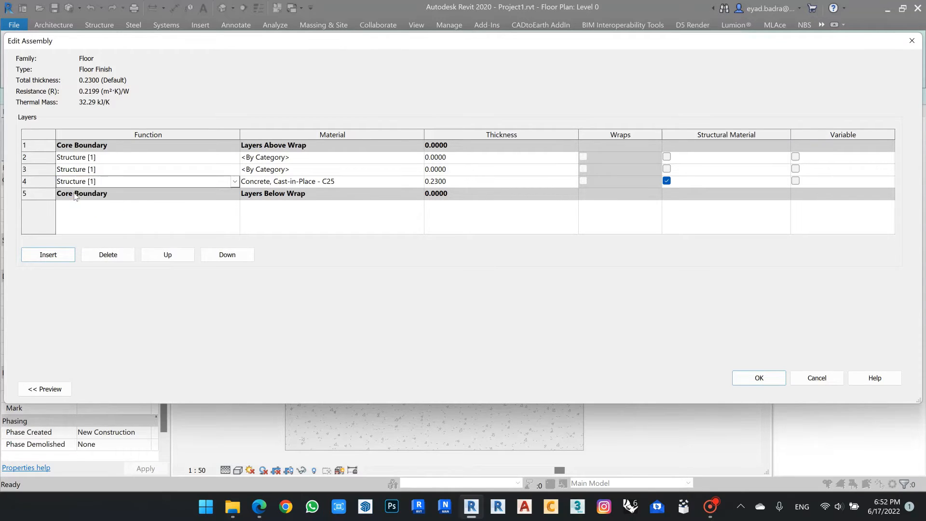
- Try Substrate [2] and Finish 1 [4] as the function of the concrete layer
left_click(234, 182)
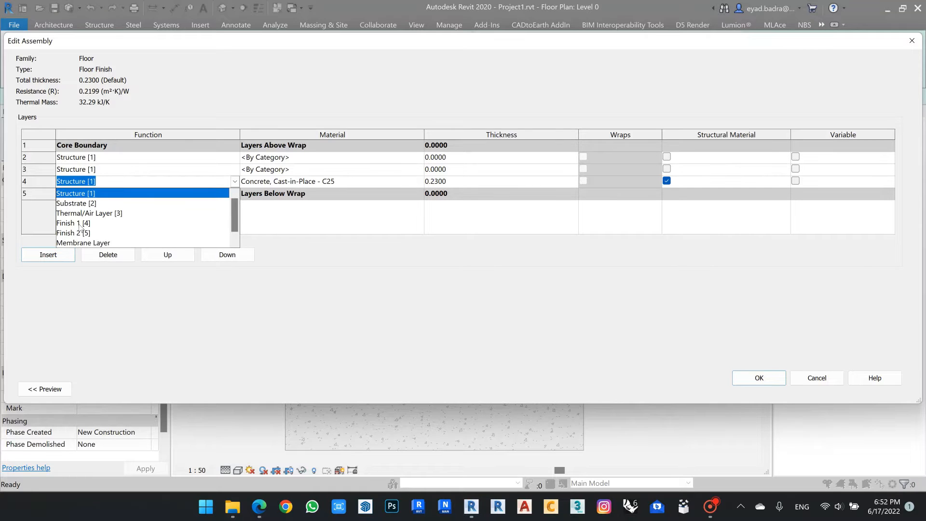
left_click(75, 200)
left_click(235, 182)
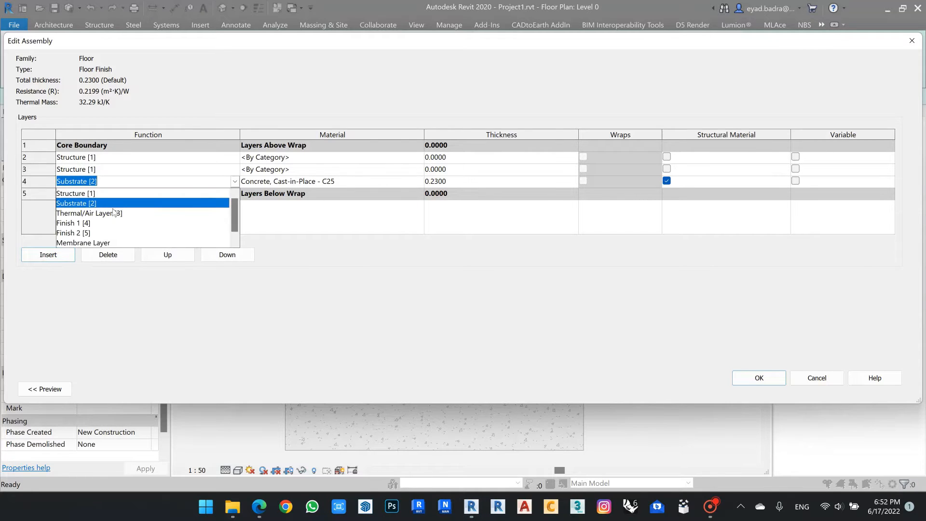
scroll(89, 222, "down", 1)
left_click(75, 216)
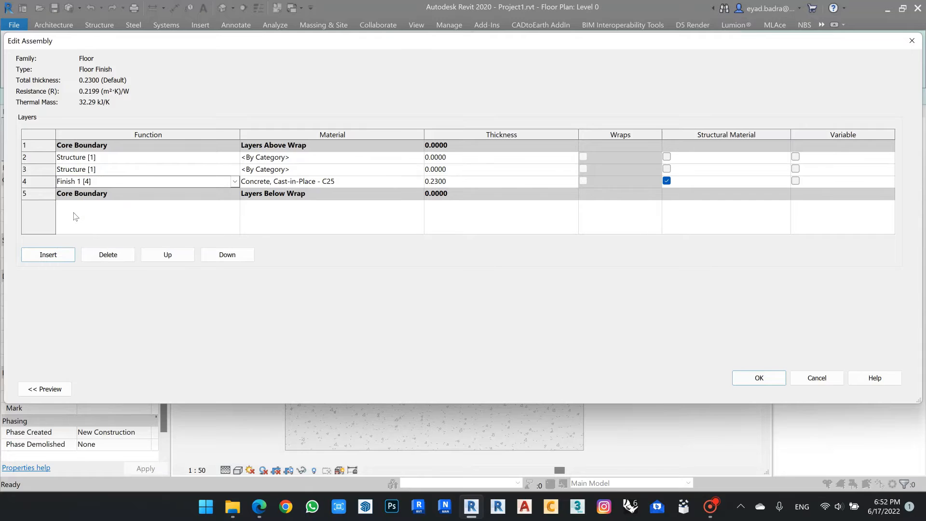
left_click(235, 182)
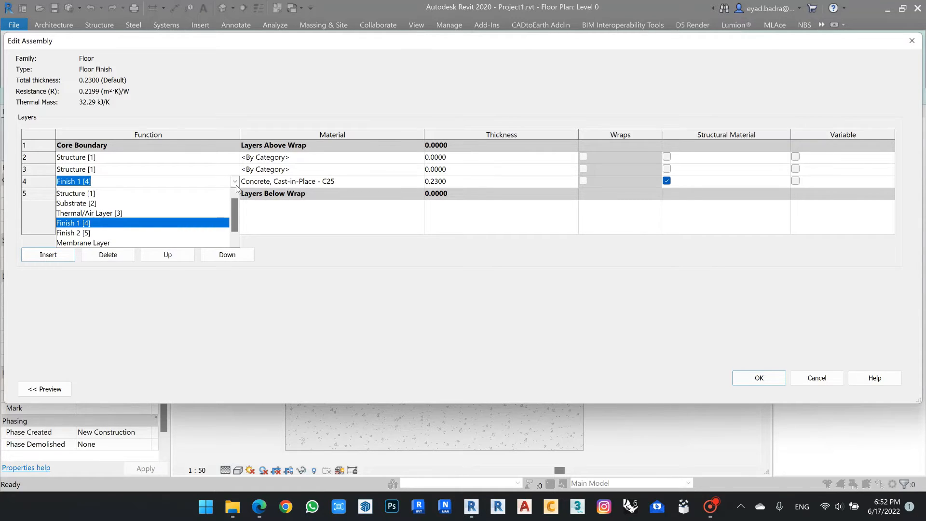
left_click(328, 227)
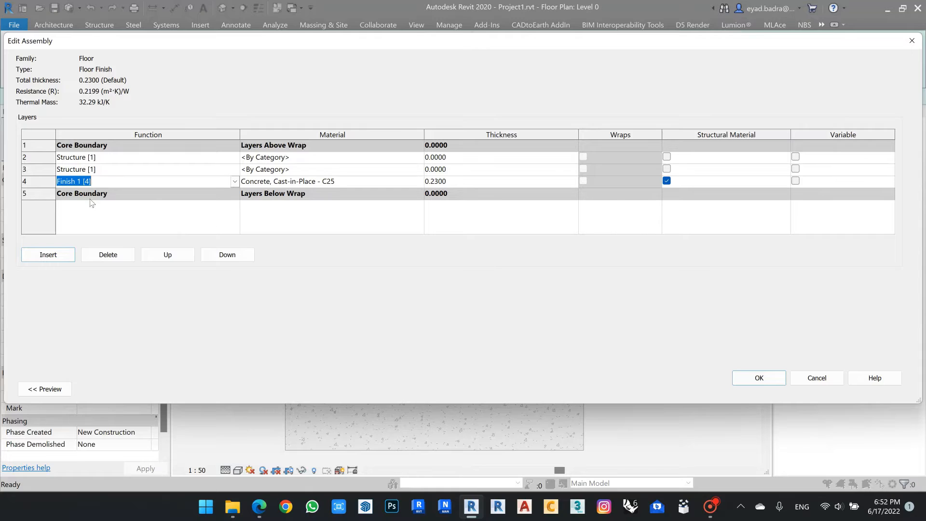
left_click(73, 146)
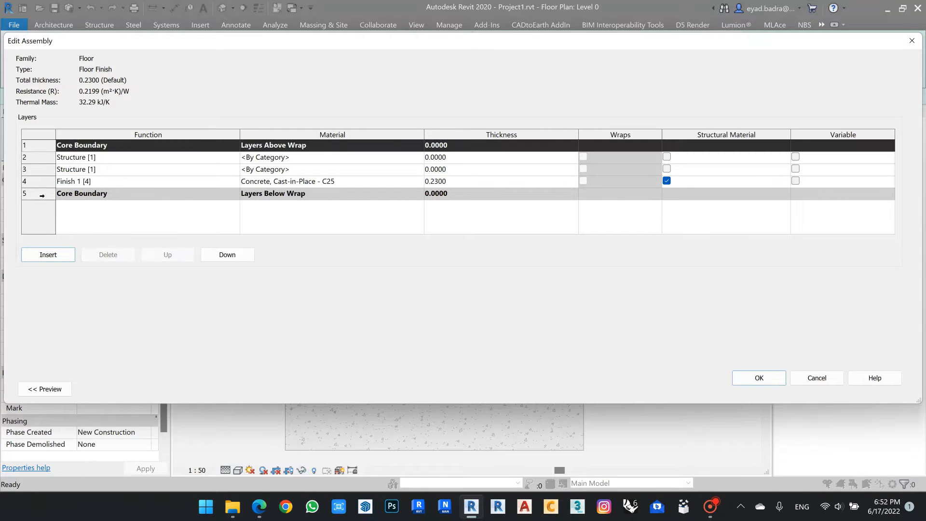
left_click(39, 193)
left_click(36, 148)
left_click(41, 197)
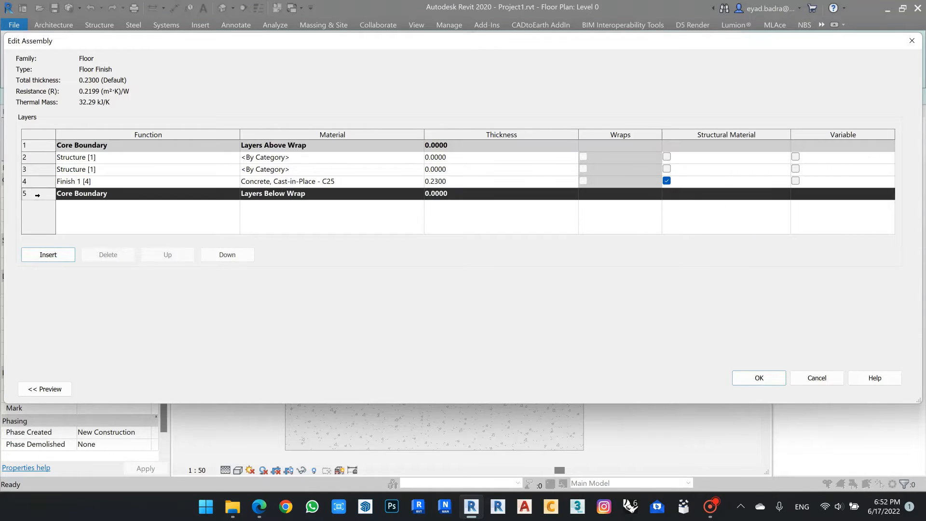
left_click(40, 182)
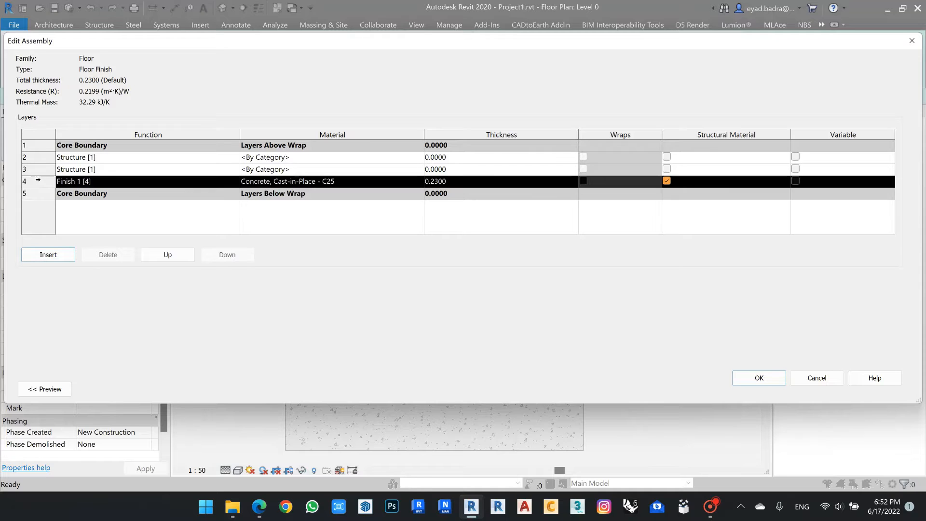
- Return the concrete layer's function to Structure [1]
left_click(234, 185)
left_click(235, 185)
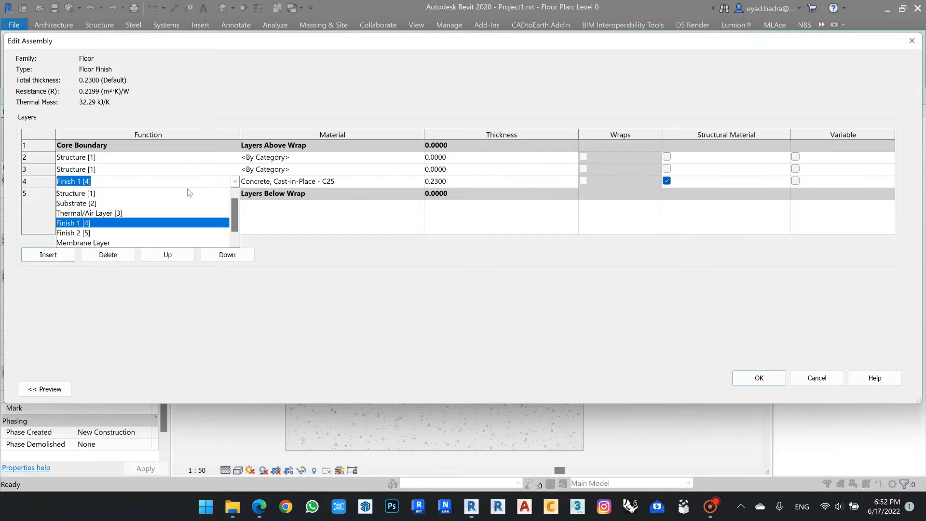
left_click(77, 189)
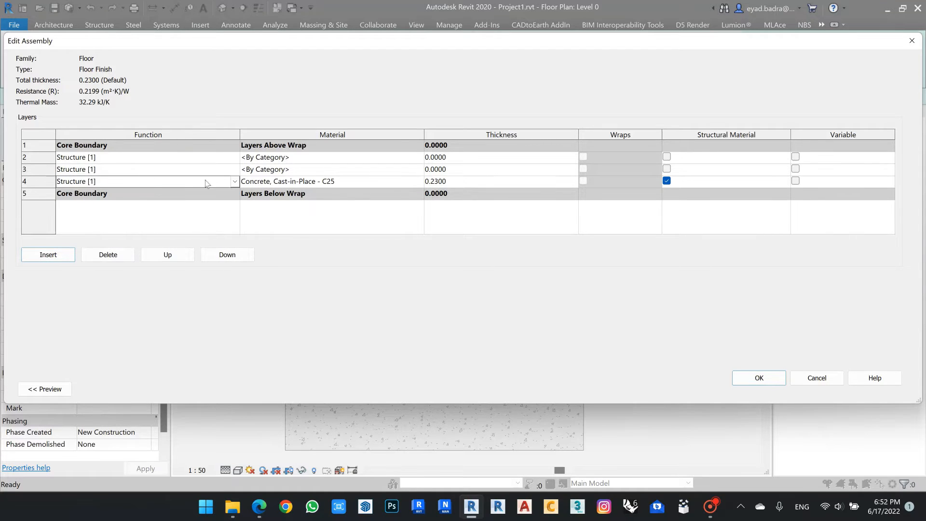
- Open the material selection for the bottom Structure layer and search the materials for "sand"
left_click(414, 182)
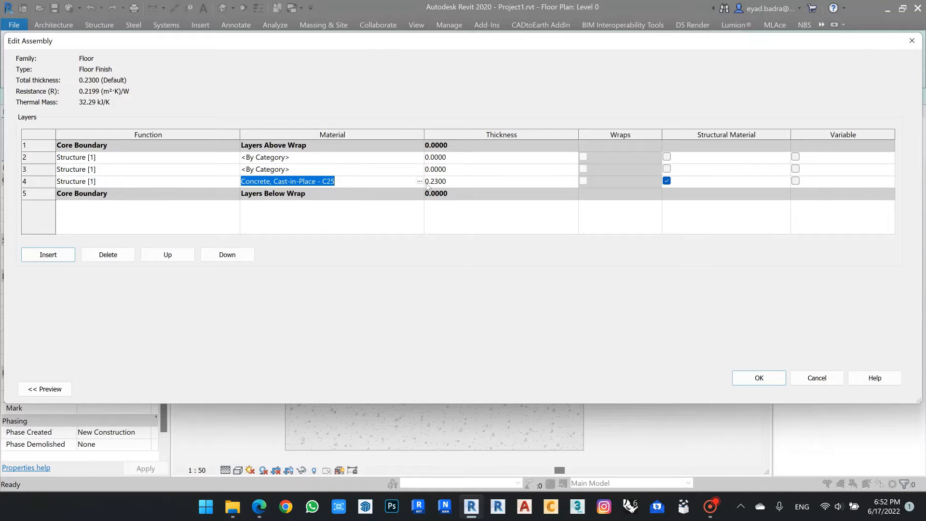
left_click(418, 182)
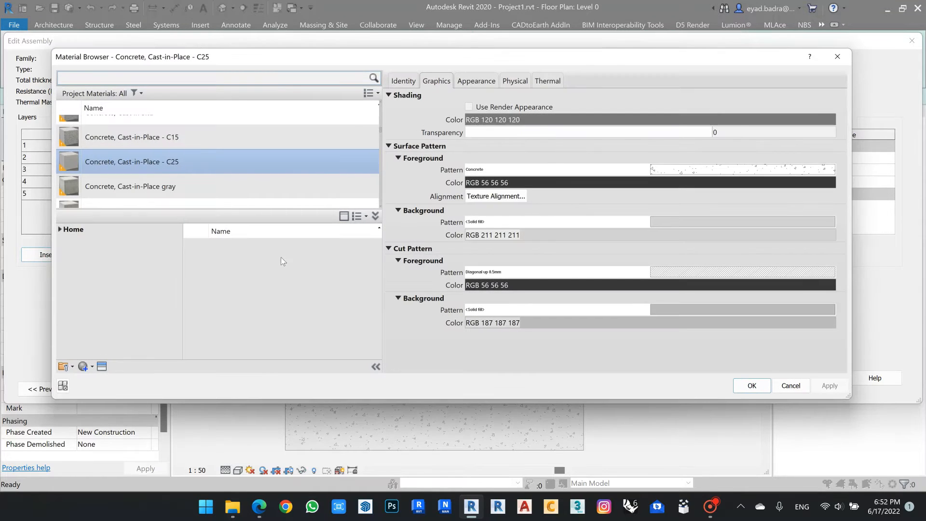
double_click(62, 230)
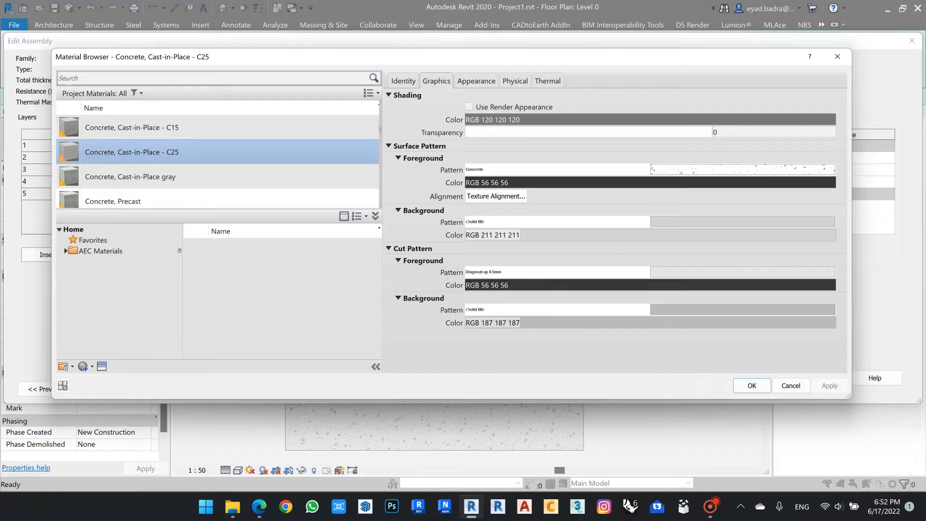
left_click(68, 80)
type("sand")
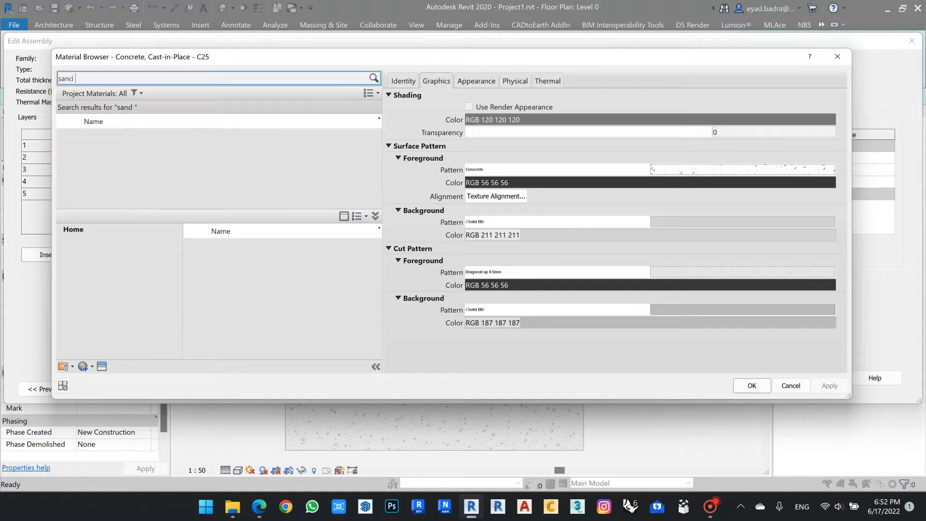
- Assign the Sand material to the bottom Structure layer and move the two <By Category> layers above the upper core boundary
left_click(145, 189)
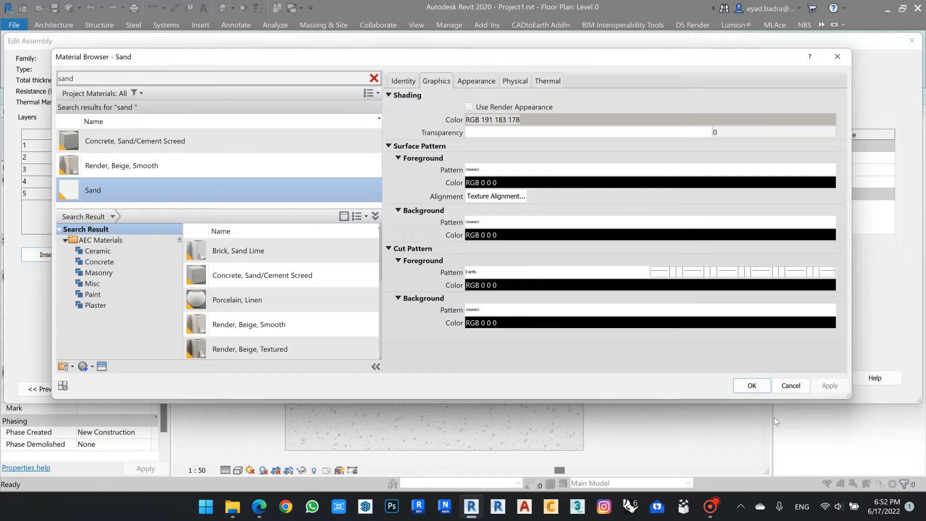
left_click(752, 386)
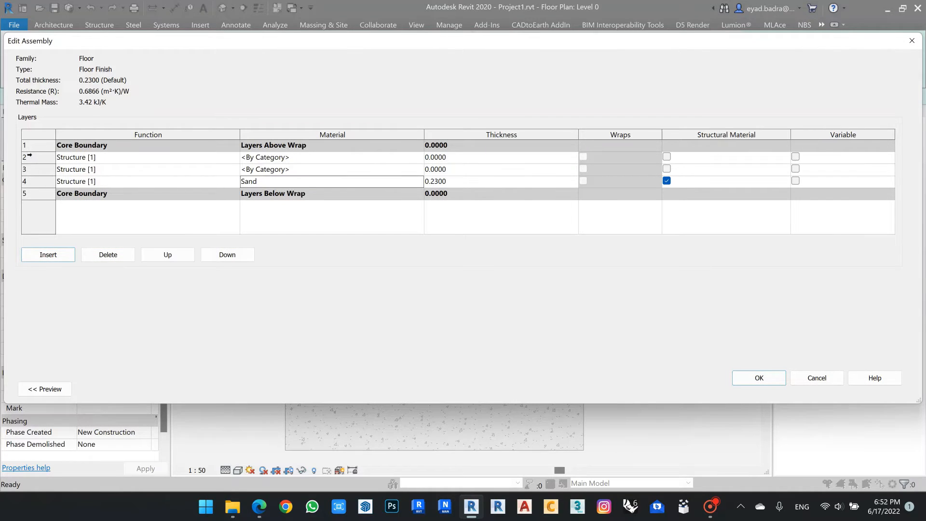
left_click(24, 157)
left_click(24, 170)
left_click(25, 157)
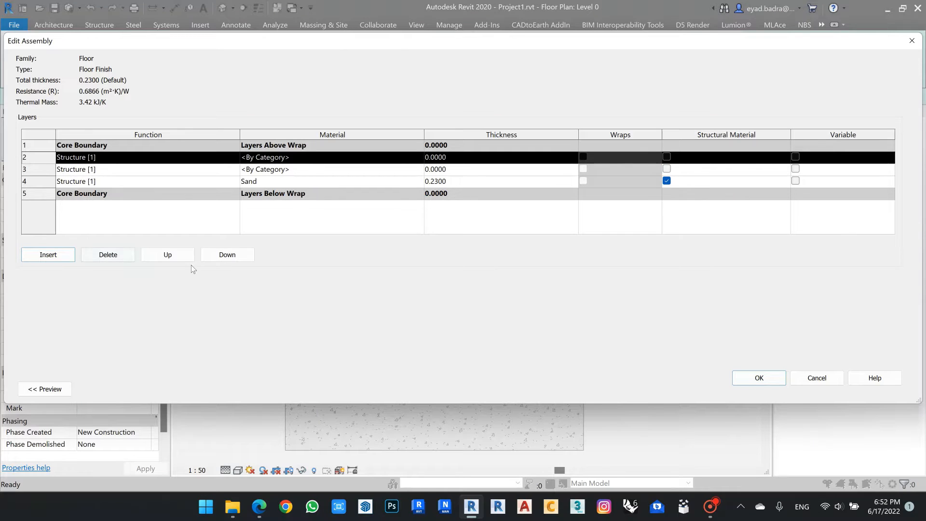
left_click(169, 255)
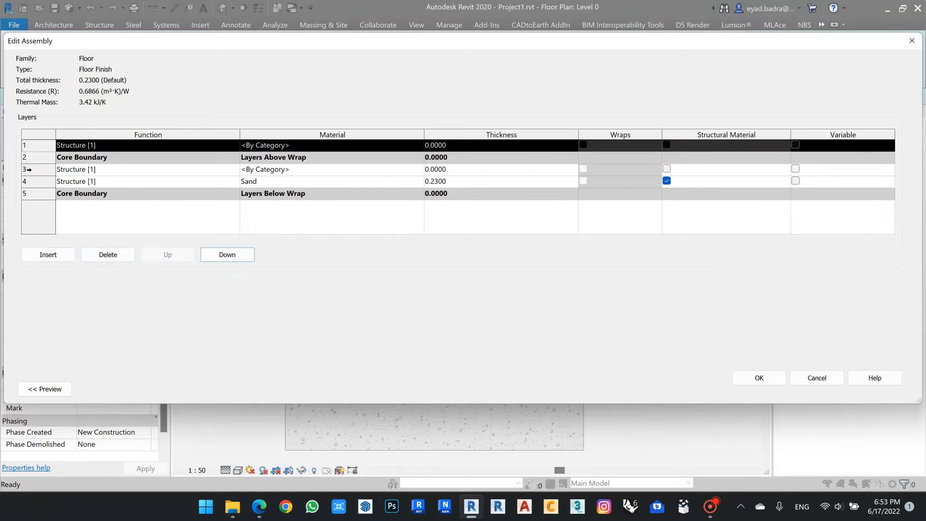
left_click(26, 169)
left_click(171, 254)
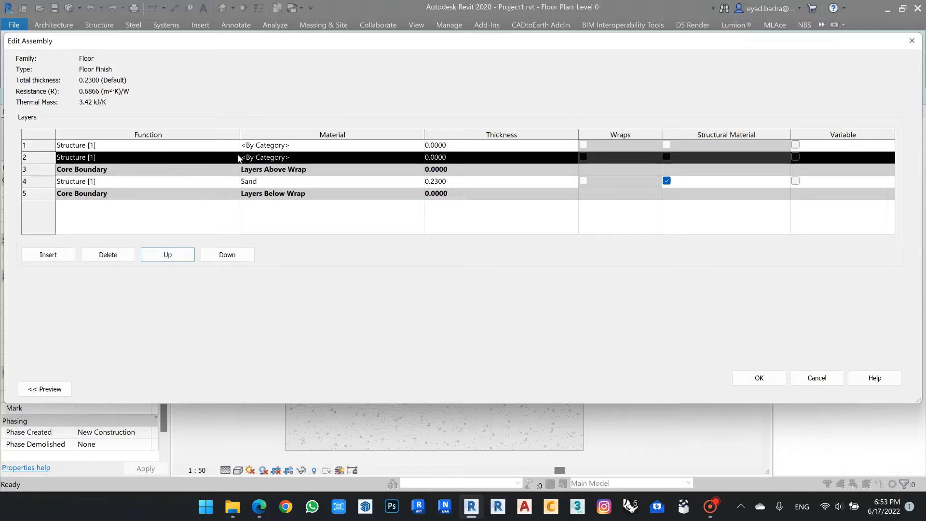
- Set the second layer's function to Substrate [2] and search the materials for "mortar" for that layer
left_click(235, 159)
left_click(81, 180)
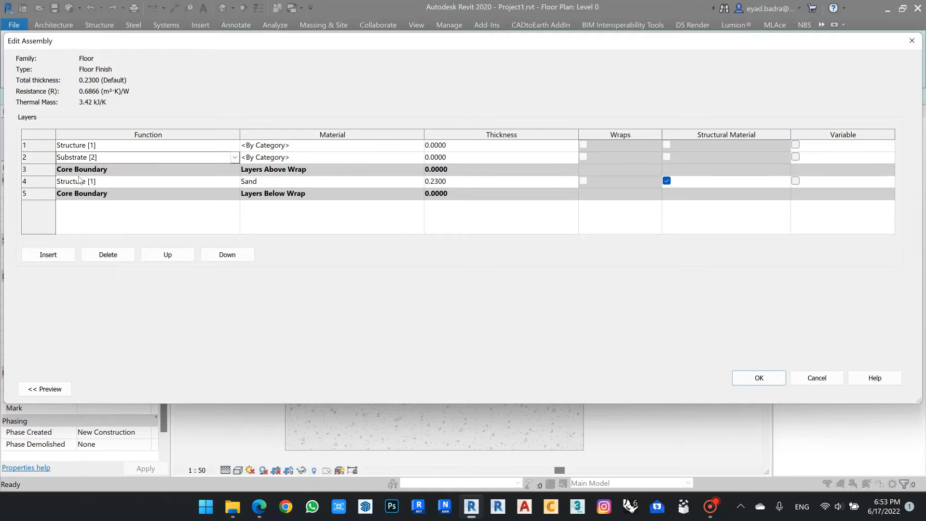
left_click(415, 158)
left_click(420, 158)
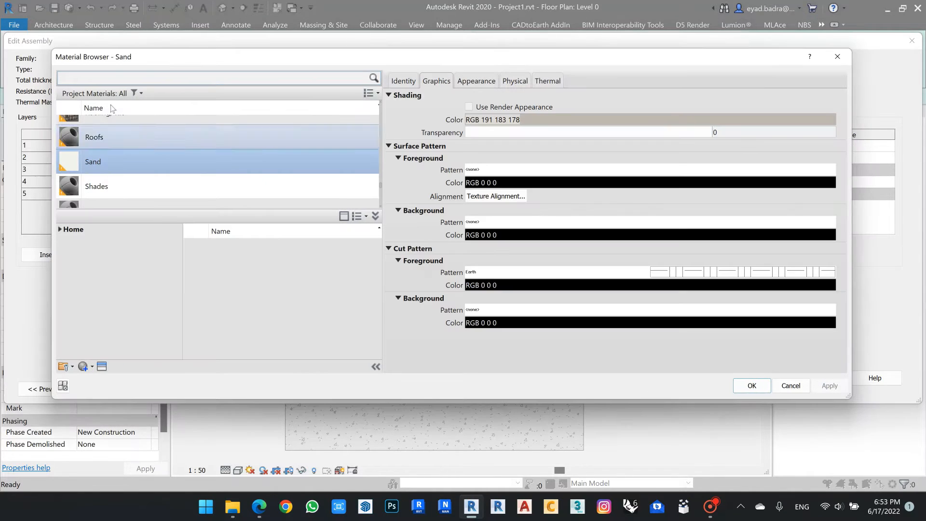
type("mo")
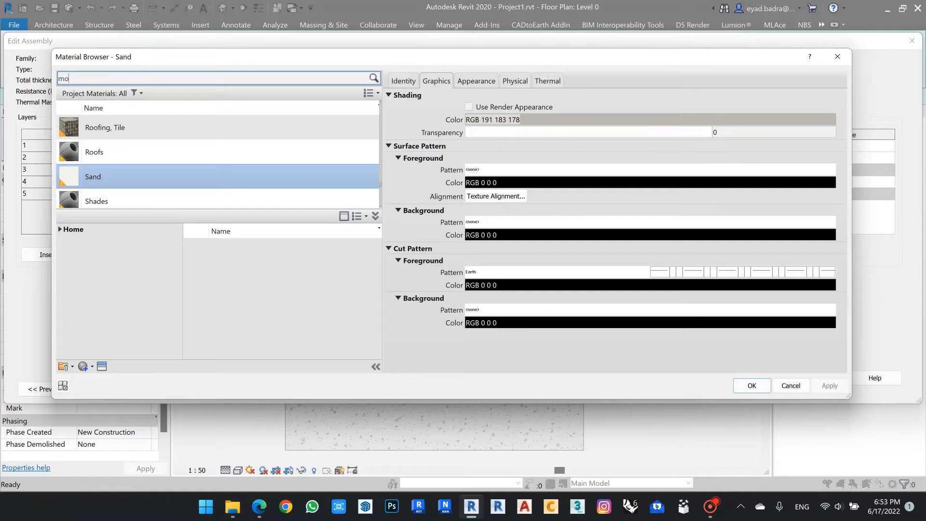
type("rtar")
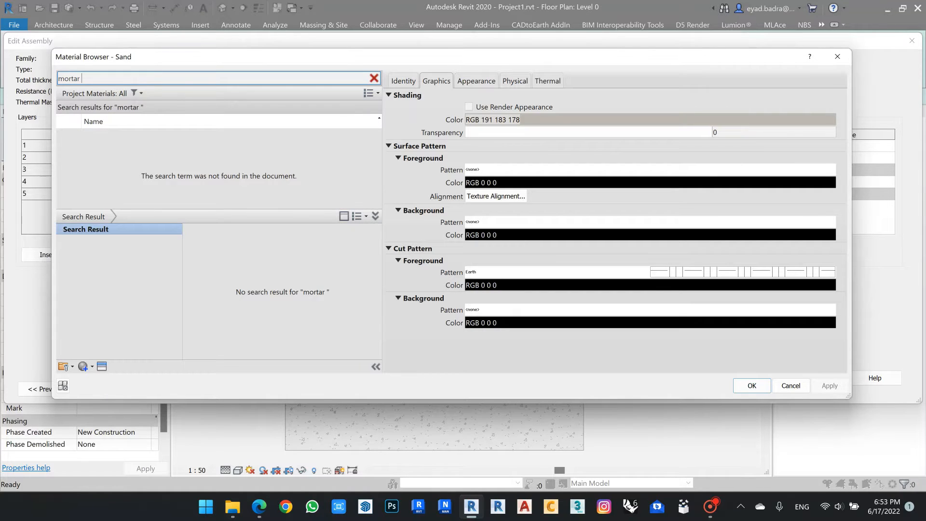
- Search the materials for "concrete", duplicate the Concrete material as "mortar", and assign it to the Substrate [2] layer
key("ctrl+a")
key("BackSpace")
type("co")
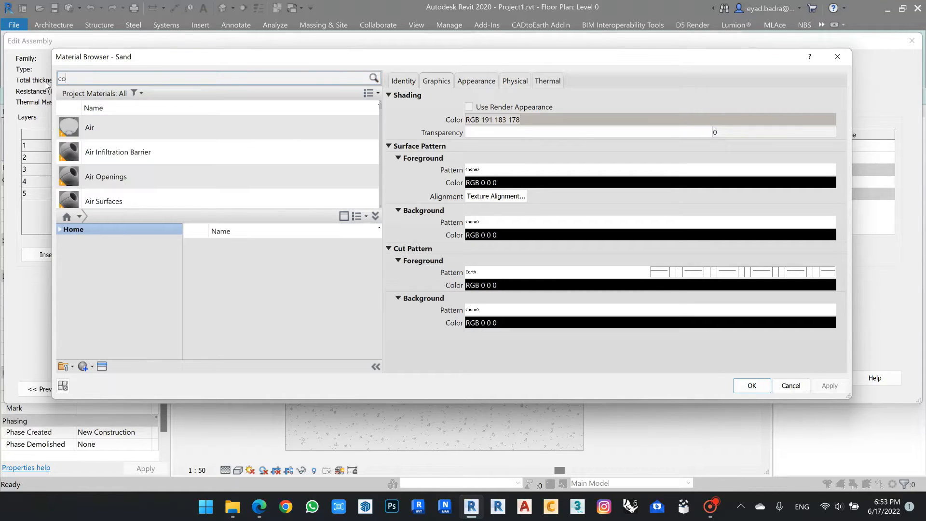
type("ncrete")
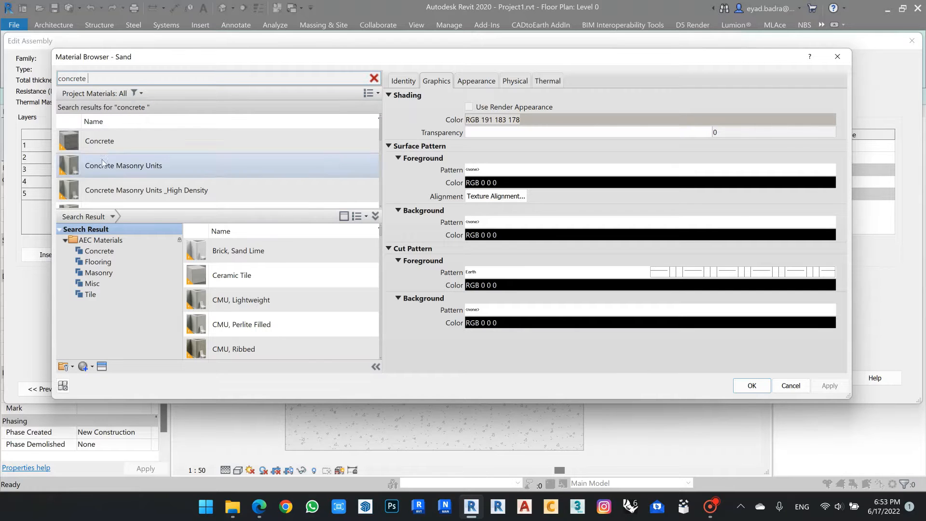
right_click(129, 139)
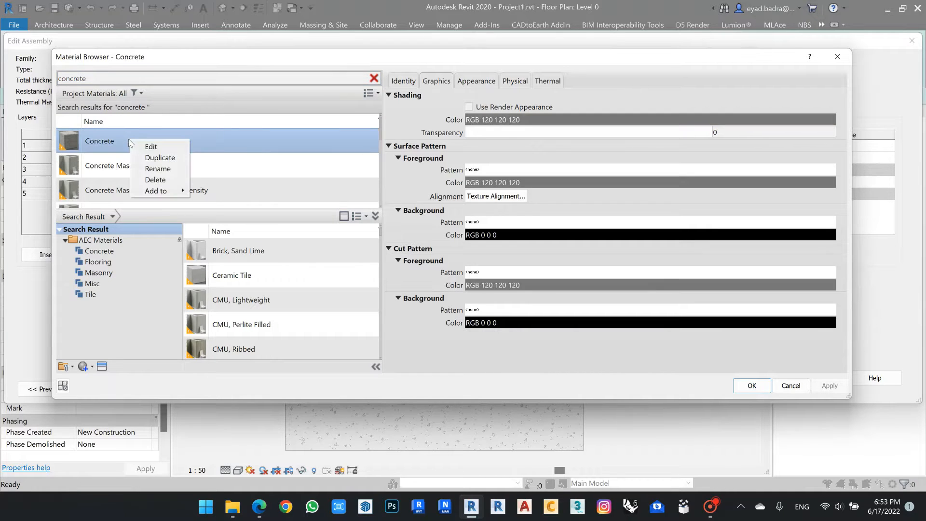
left_click(154, 155)
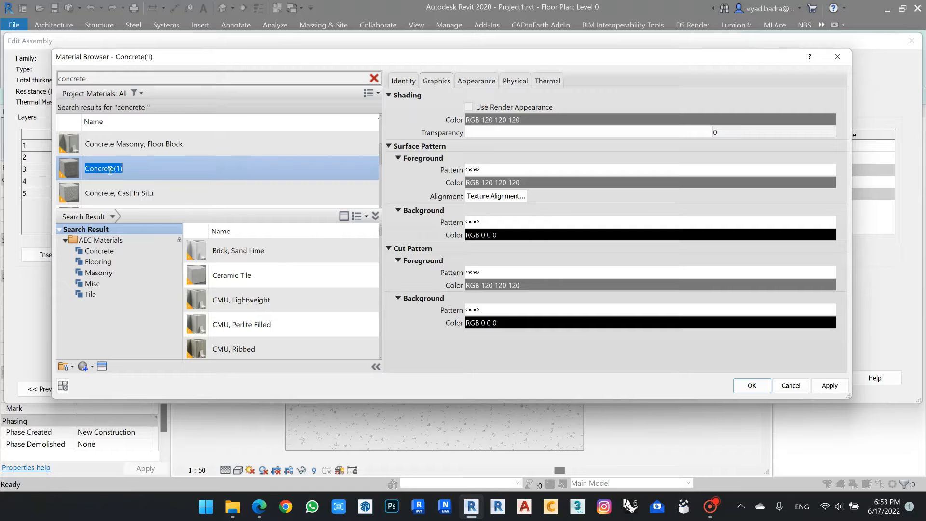
type("mortar")
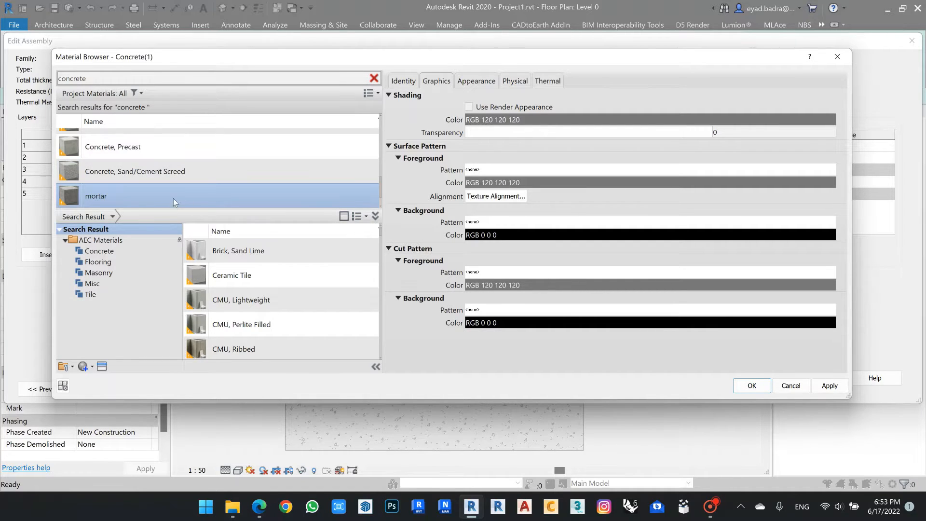
key("Return")
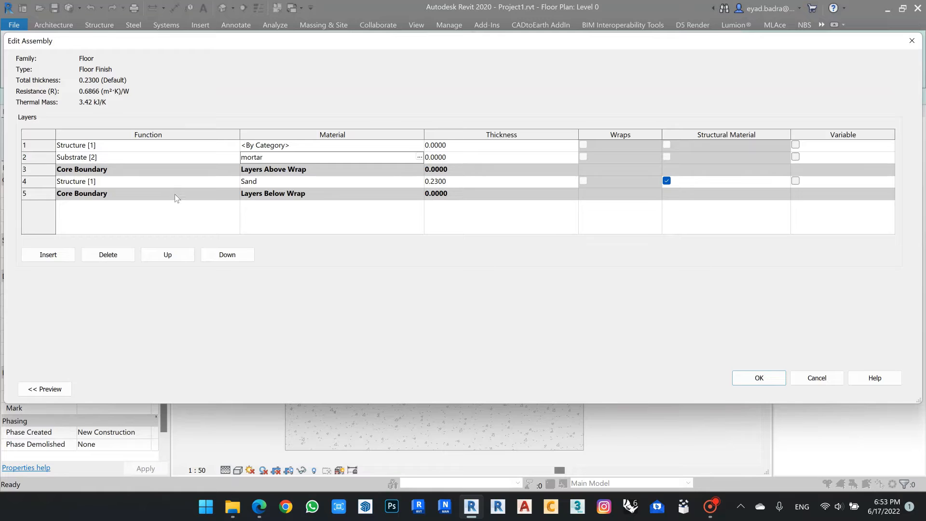
- Add Ceramic Tile from the Tile category of the AEC Materials library to the project materials for the top Structure layer
left_click(417, 147)
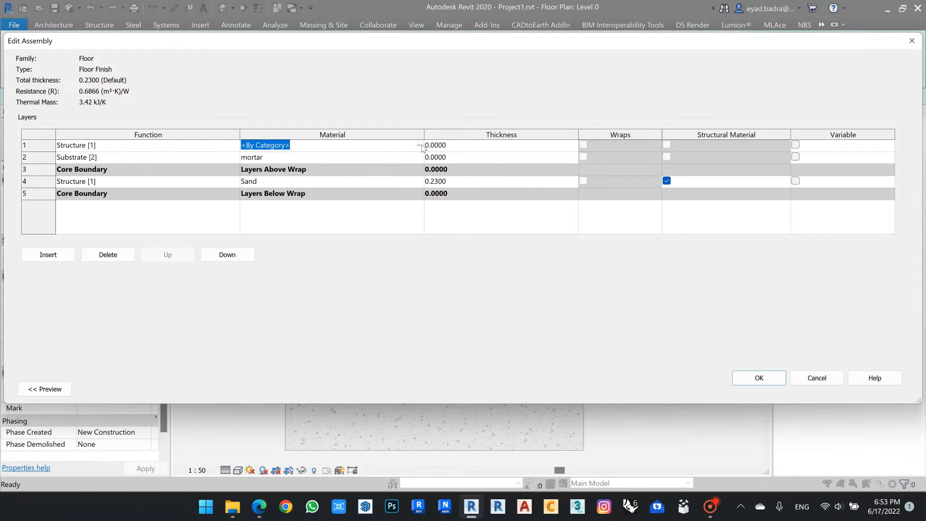
left_click(420, 144)
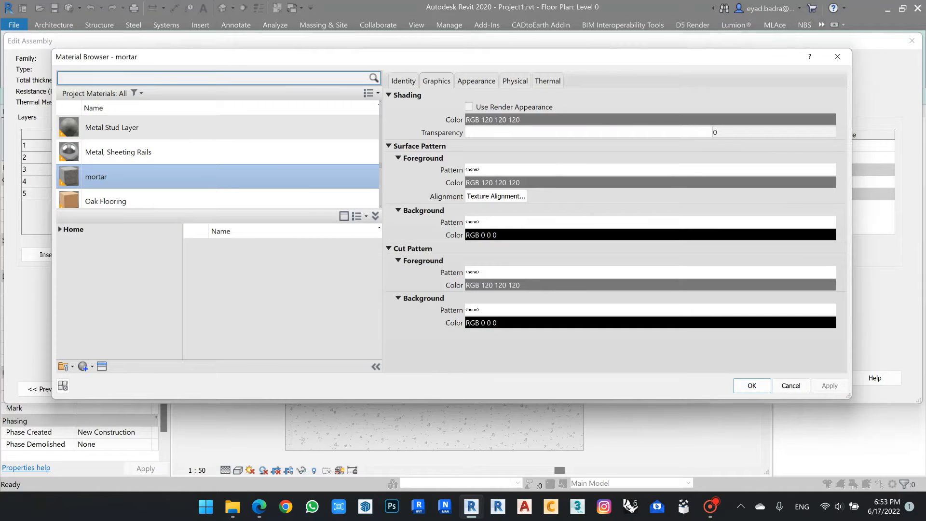
left_click(60, 229)
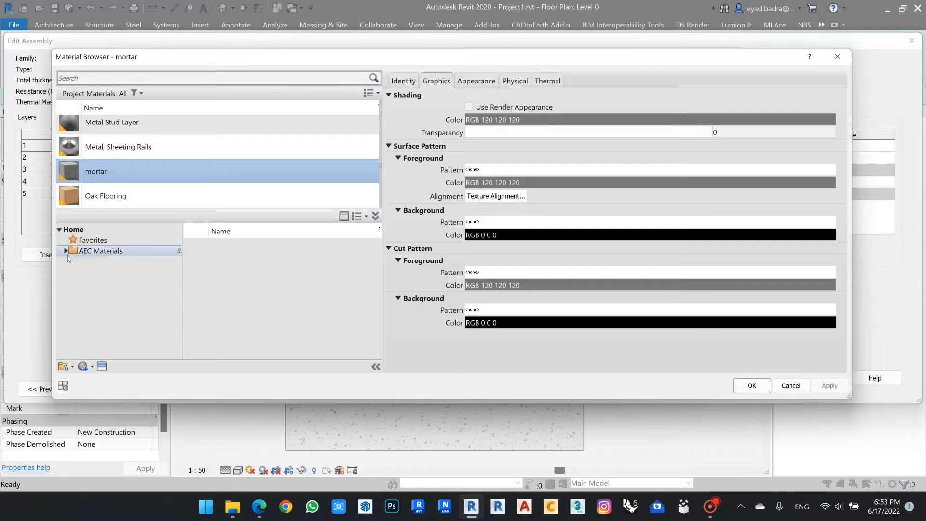
left_click(66, 252)
scroll(97, 337, "down", 3)
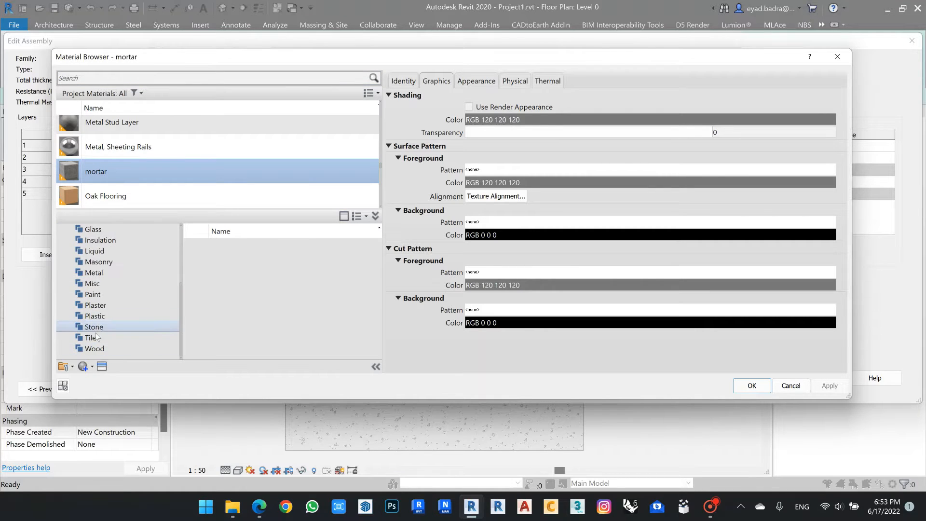
left_click(92, 338)
mouse_move(277, 256)
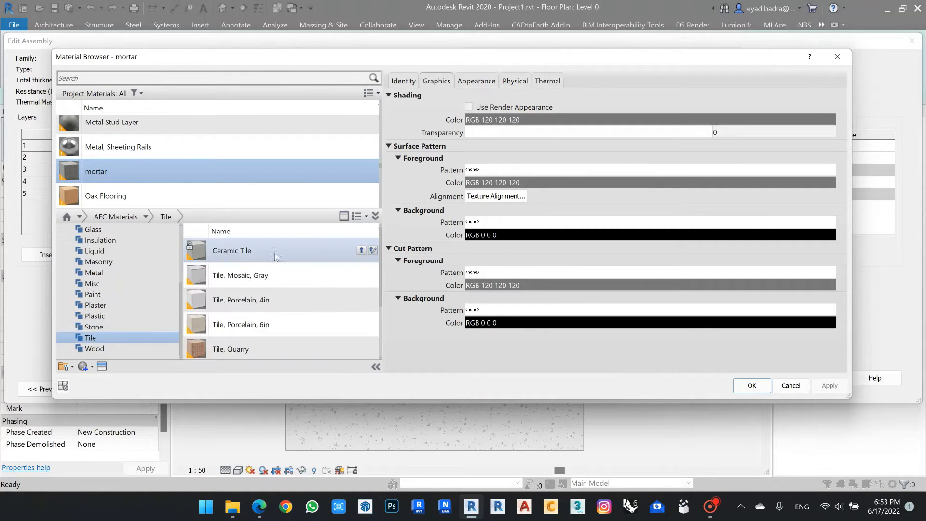
left_click(361, 252)
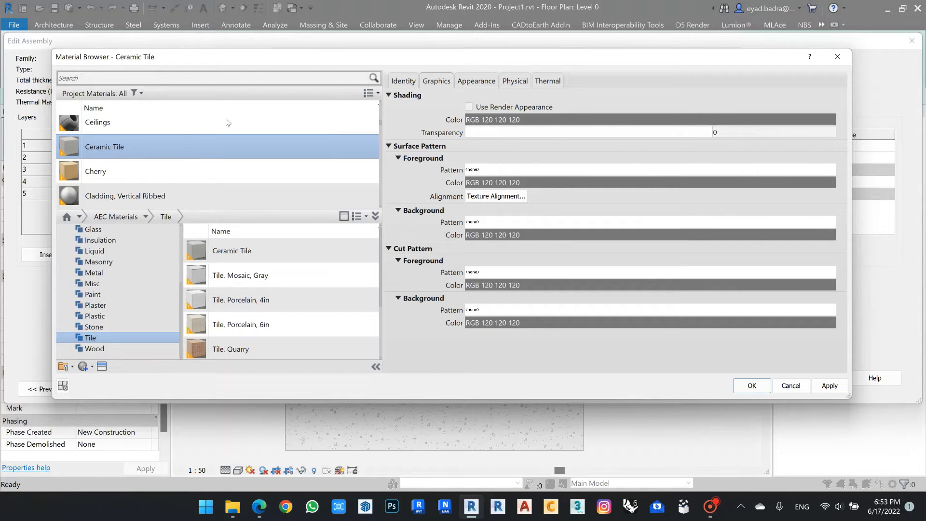
scroll(228, 123, "up", 1)
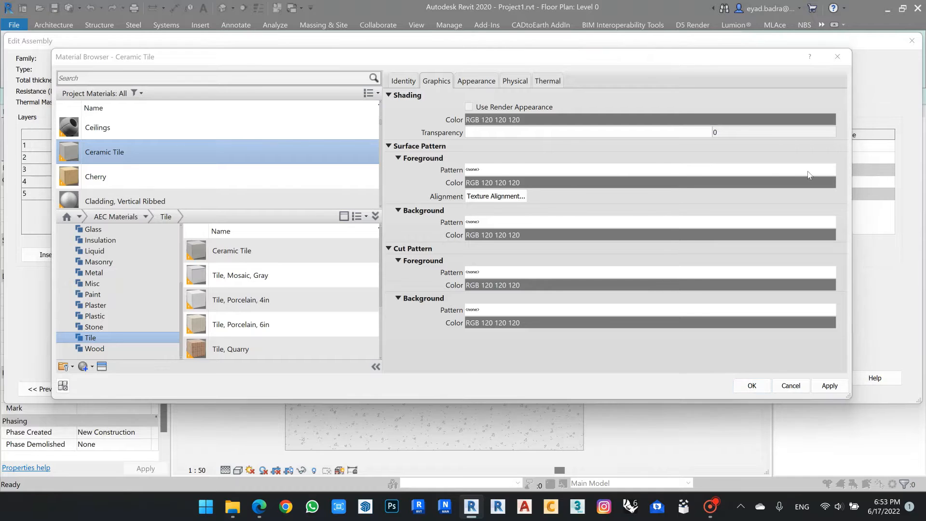
- Set Ceramic Tile's foreground surface pattern to the model pattern Rectangular 600x600mm with color RGB 42 42 42
left_click(831, 170)
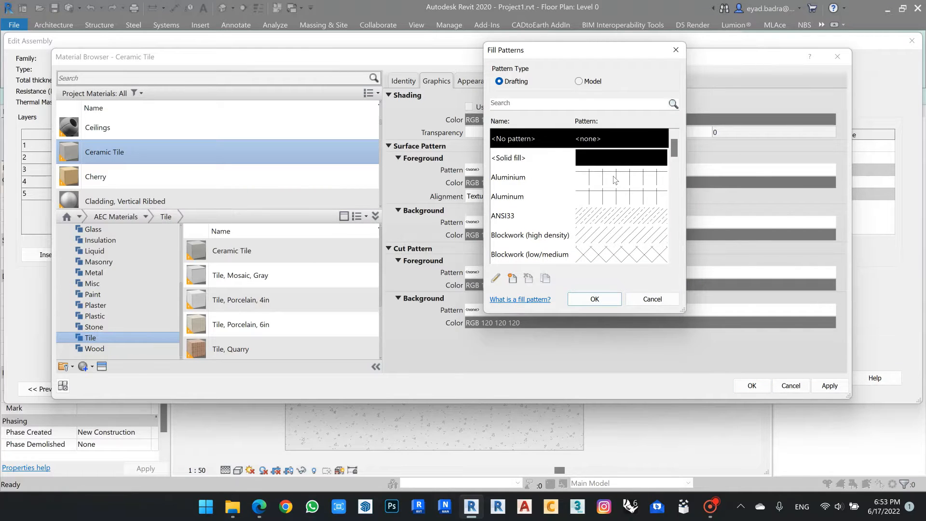
scroll(615, 179, "down", 3)
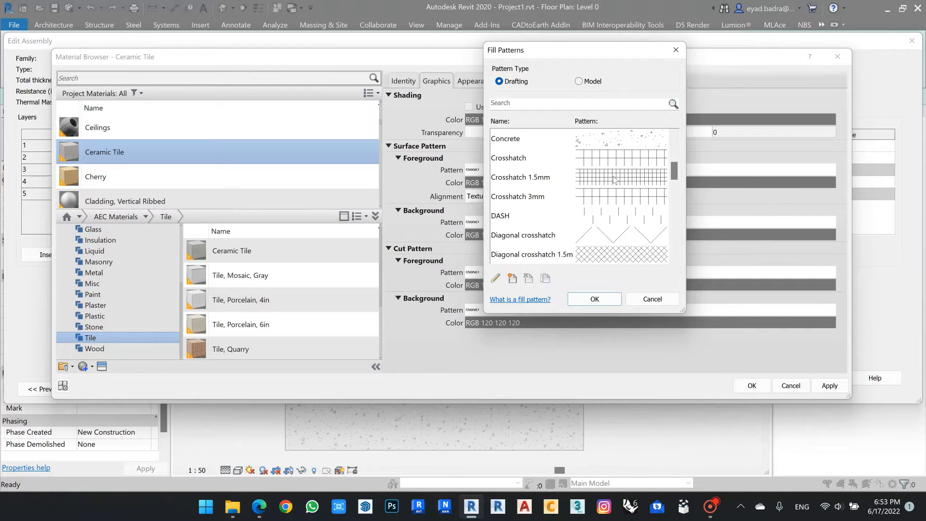
left_click(579, 82)
scroll(600, 201, "down", 1)
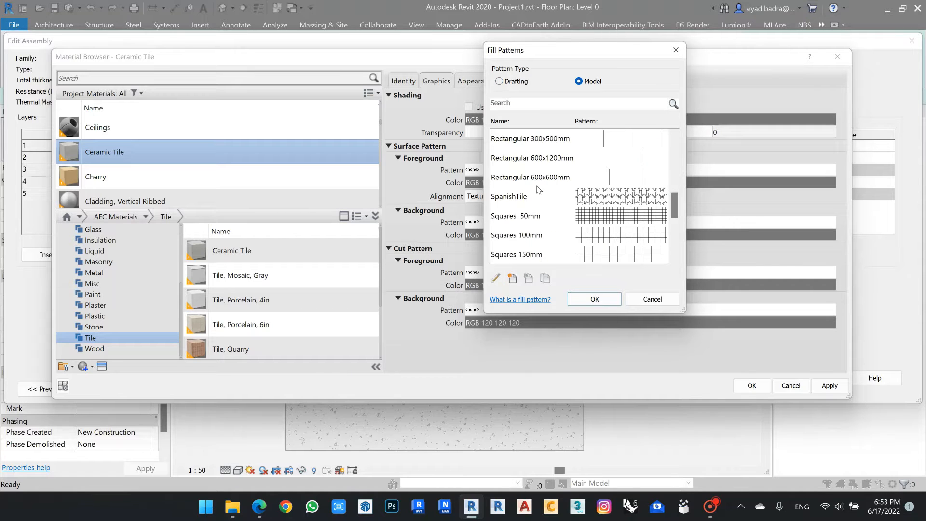
left_click(630, 177)
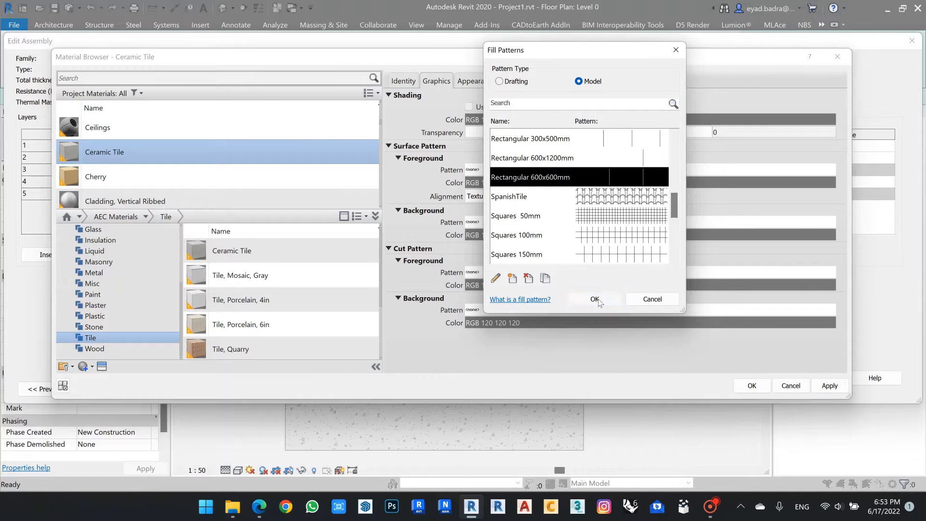
left_click(595, 299)
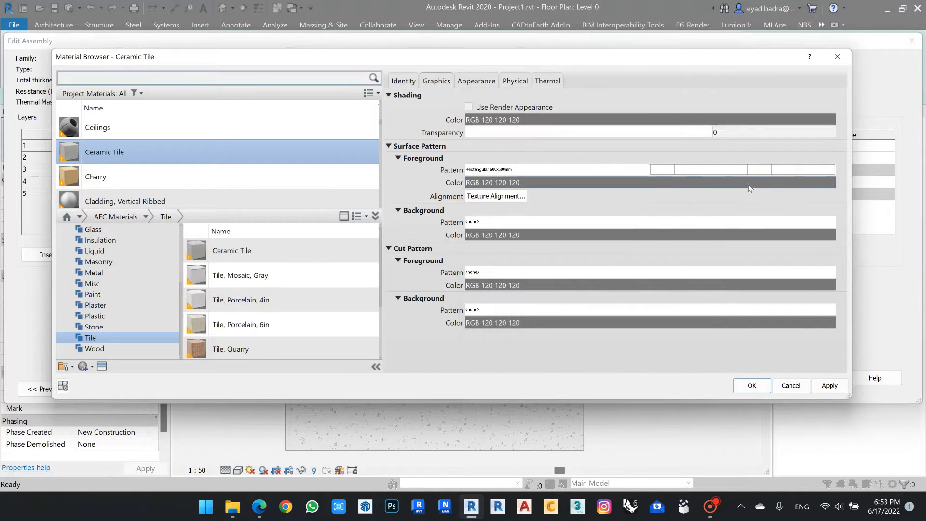
left_click(804, 185)
left_click(586, 229)
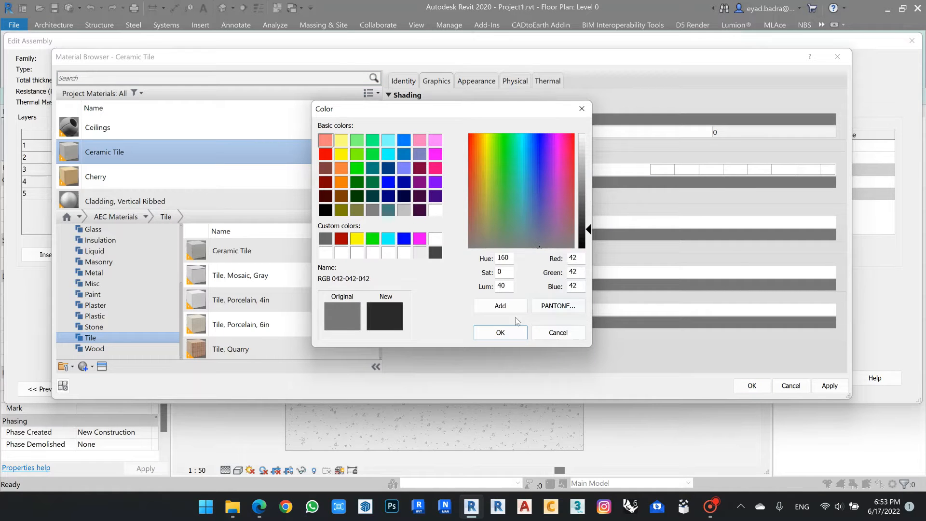
left_click(500, 333)
- Set Ceramic Tile's background surface pattern to solid fill in RGB 233 227 218 and assign the material to the top layer
left_click(781, 223)
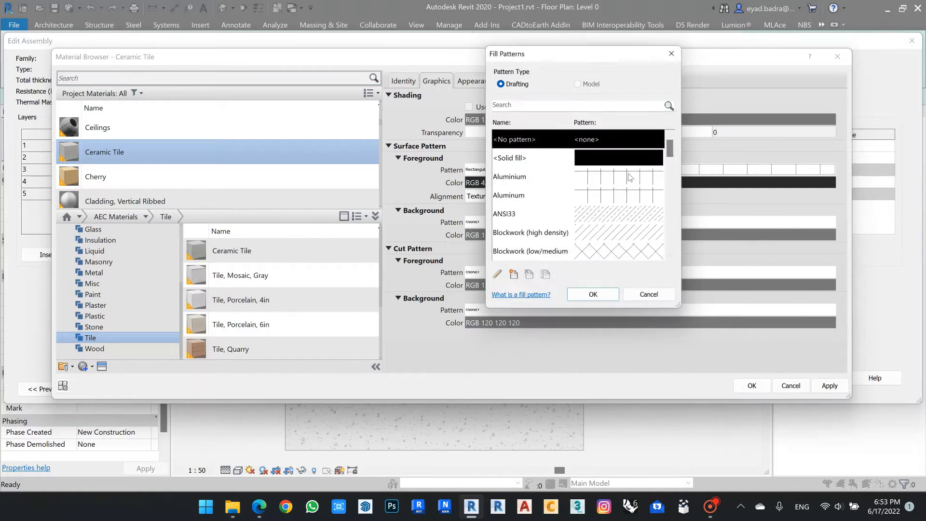
left_click(615, 158)
left_click(606, 301)
left_click(748, 235)
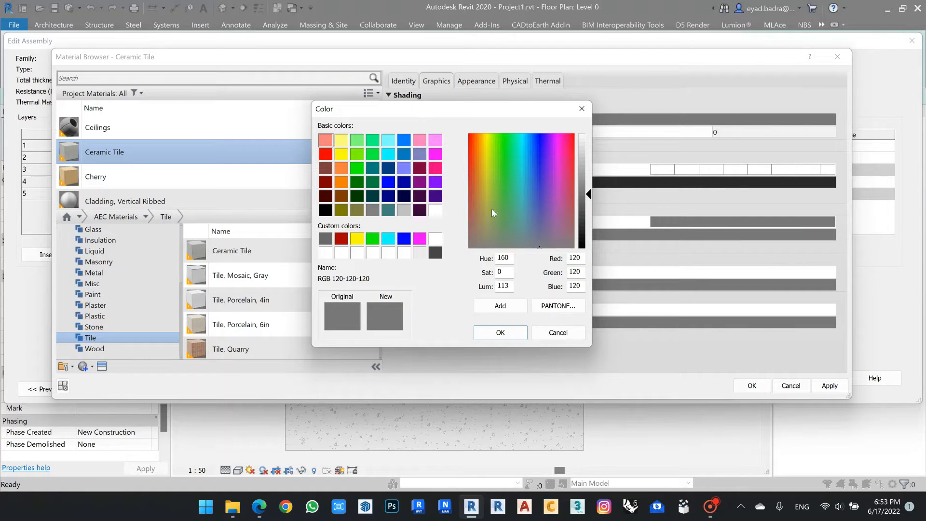
left_click(488, 225)
left_click_drag(483, 227, 480, 218)
mouse_move(585, 153)
left_mouse_down()
mouse_move(585, 138)
mouse_move(589, 145)
left_mouse_up()
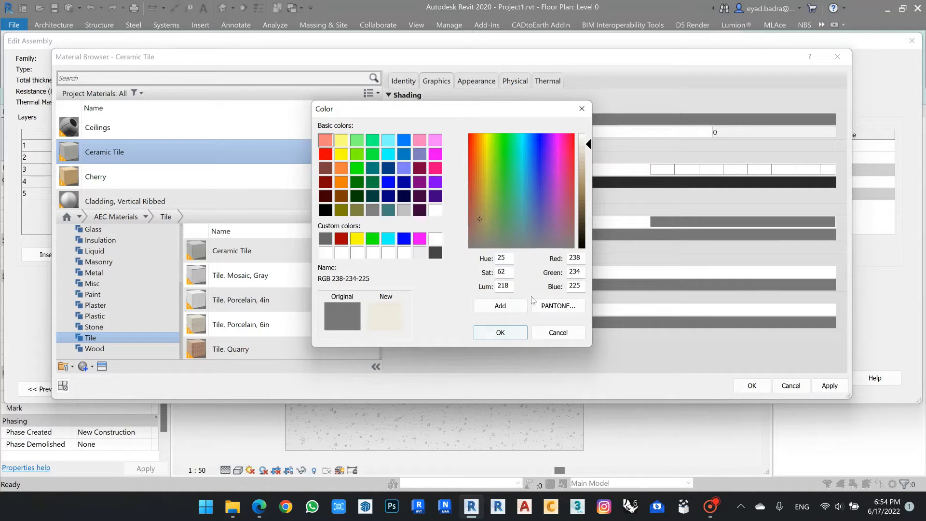
left_click(500, 333)
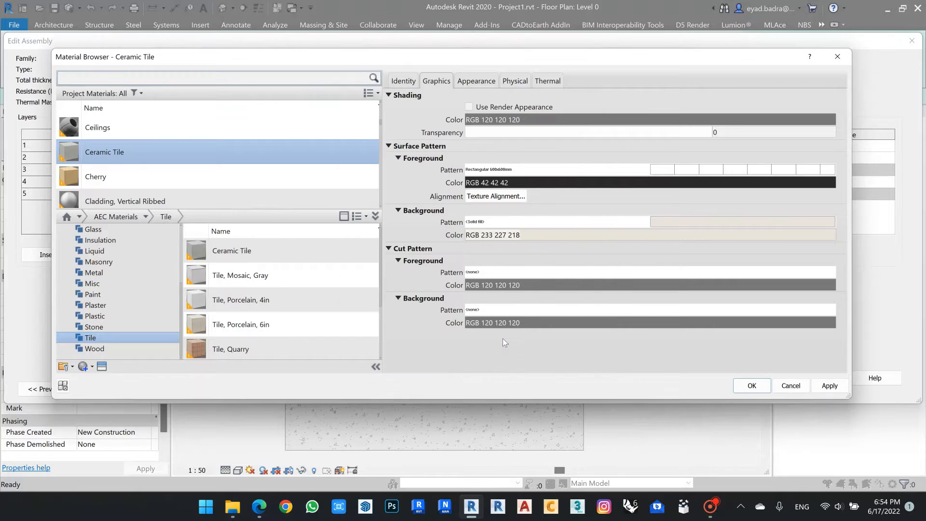
left_click(829, 385)
left_click(752, 386)
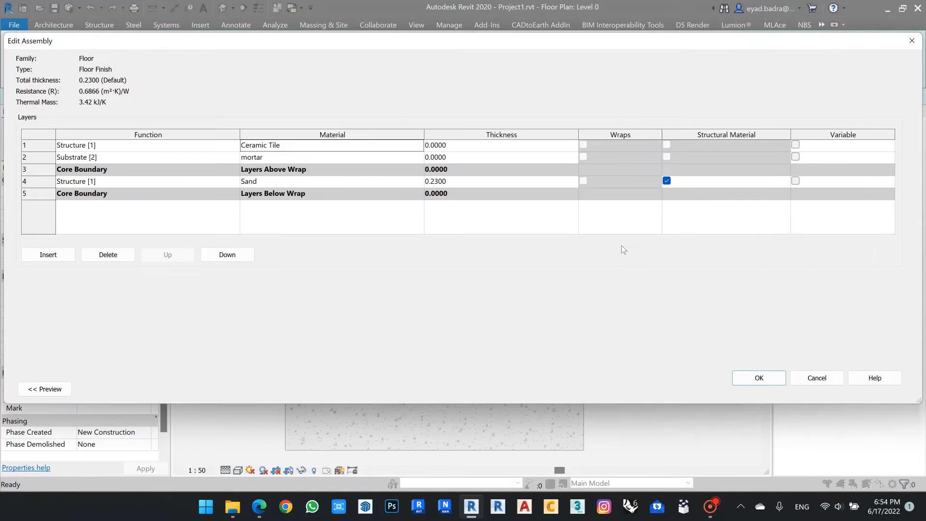
- Set the Sand layer's thickness to 0.07
left_click(461, 183)
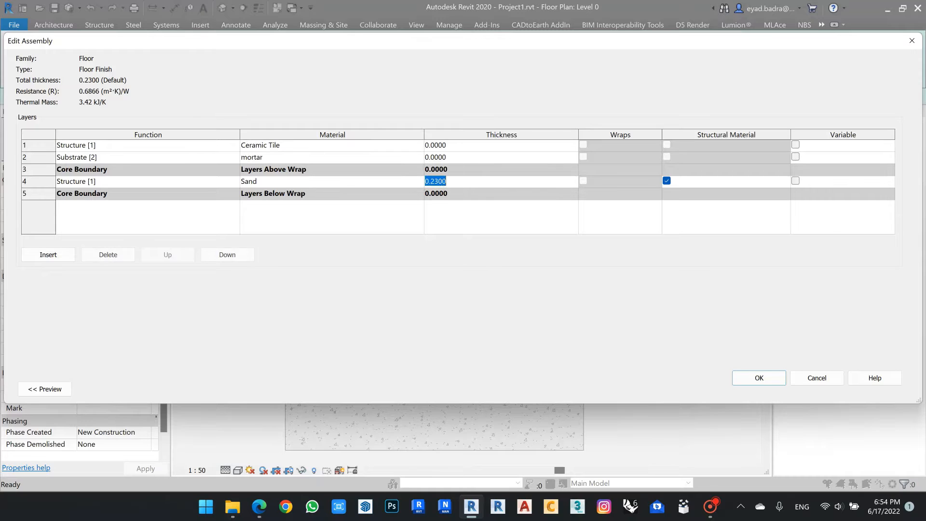
type("0.7")
double_click(449, 182)
type("0.07")
left_click(456, 159)
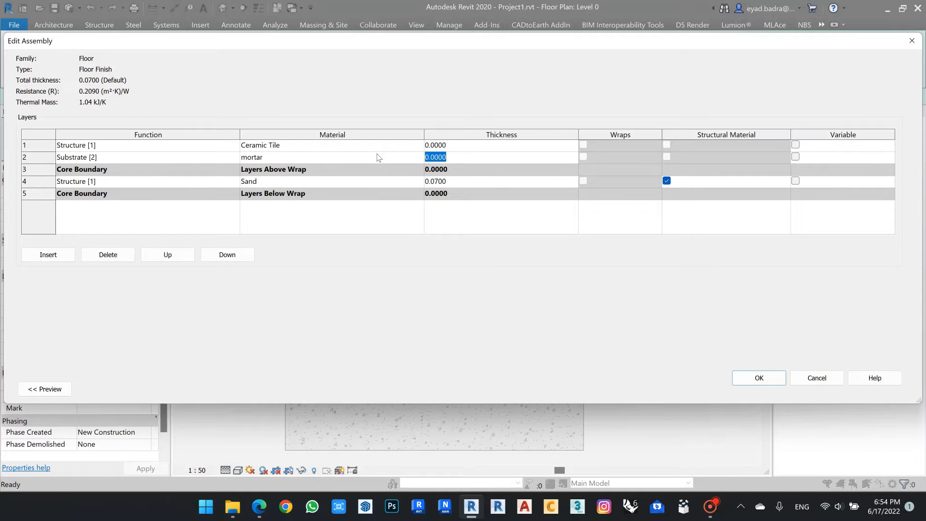
- Set the mortar layer's thickness to 0.02 and the Ceramic Tile layer's thickness to 0.01
type("0")
left_click(460, 147)
type("0")
left_click(487, 211)
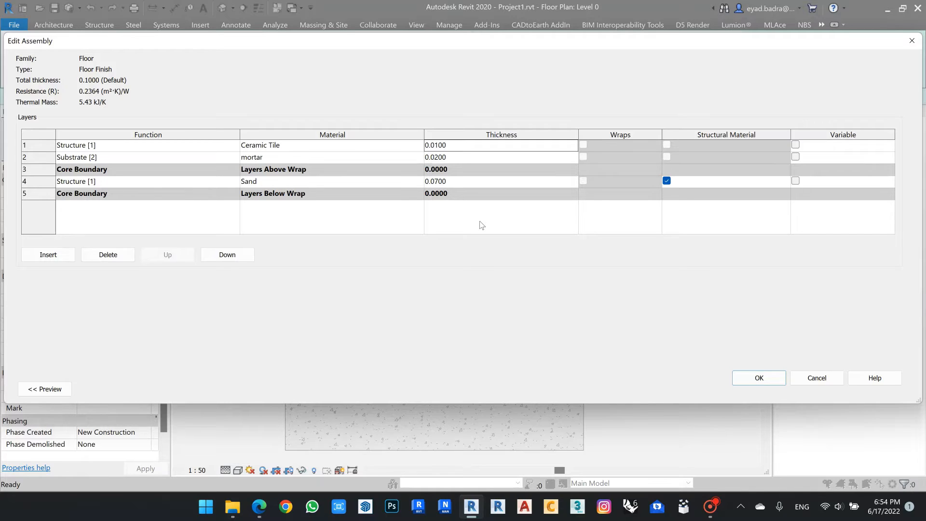
- Try to show the preview of the floor assembly and reposition the assembly dialog
left_click(45, 390)
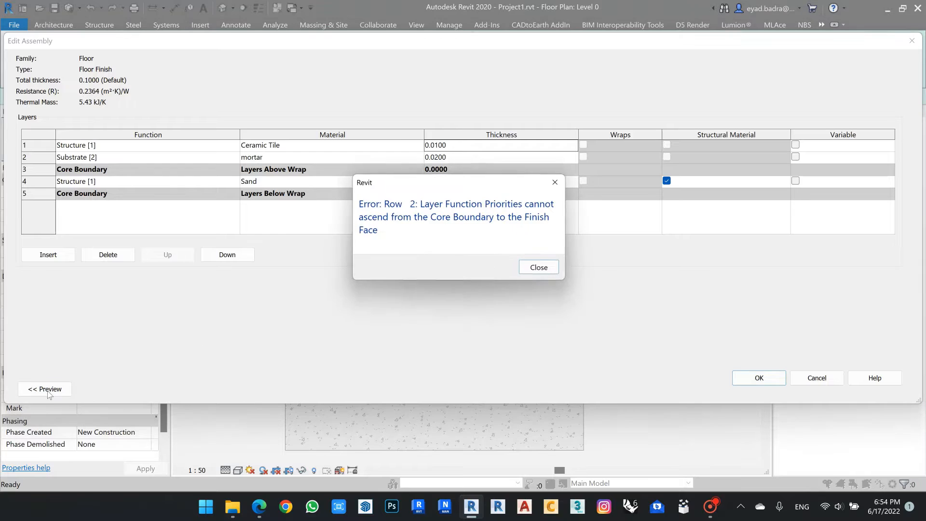
left_click(547, 268)
left_click_drag(357, 42, 386, 50)
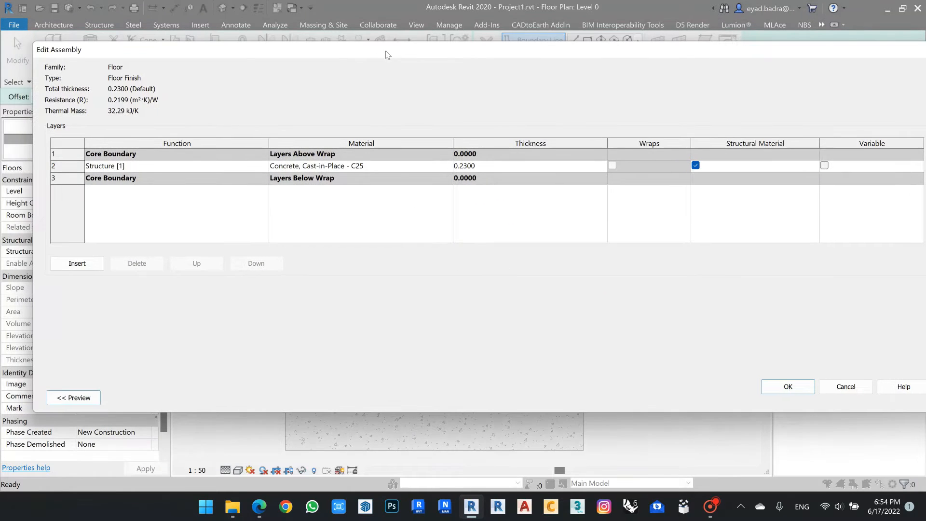
left_click_drag(546, 49, 520, 41)
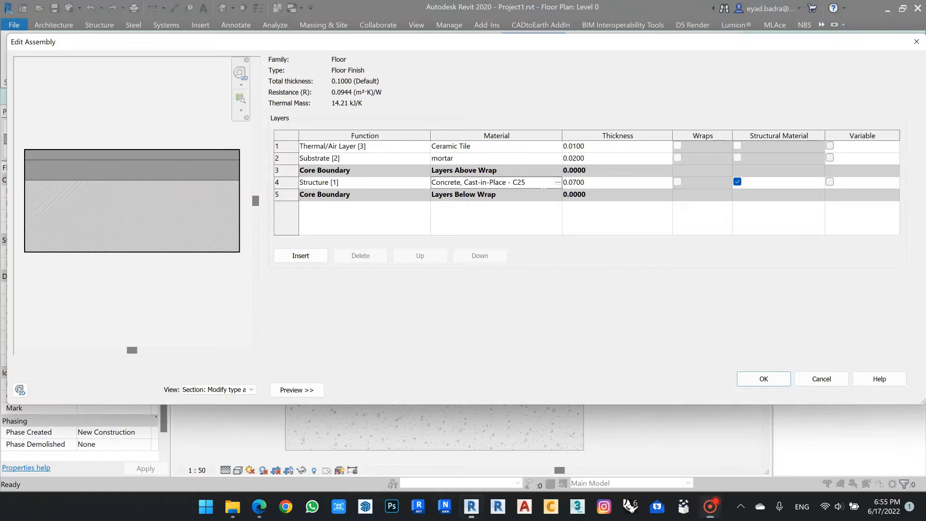
- Assign the project material Sand to the core Structure layer and accept the floor assembly
left_click(482, 183)
left_click(558, 181)
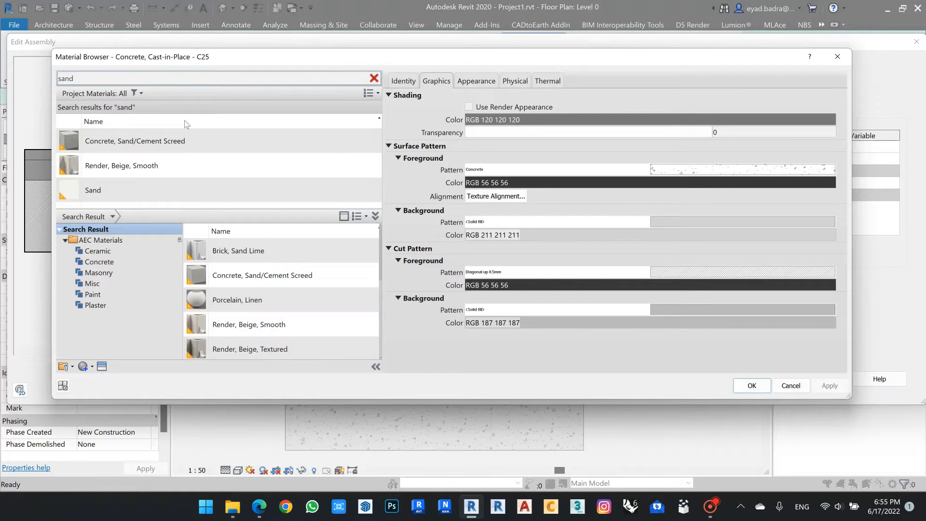
left_click(149, 188)
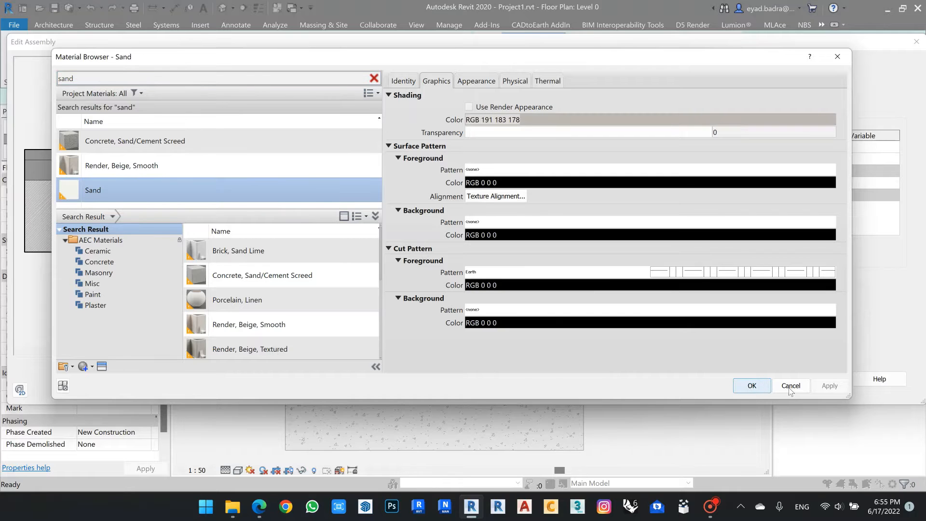
left_click(754, 386)
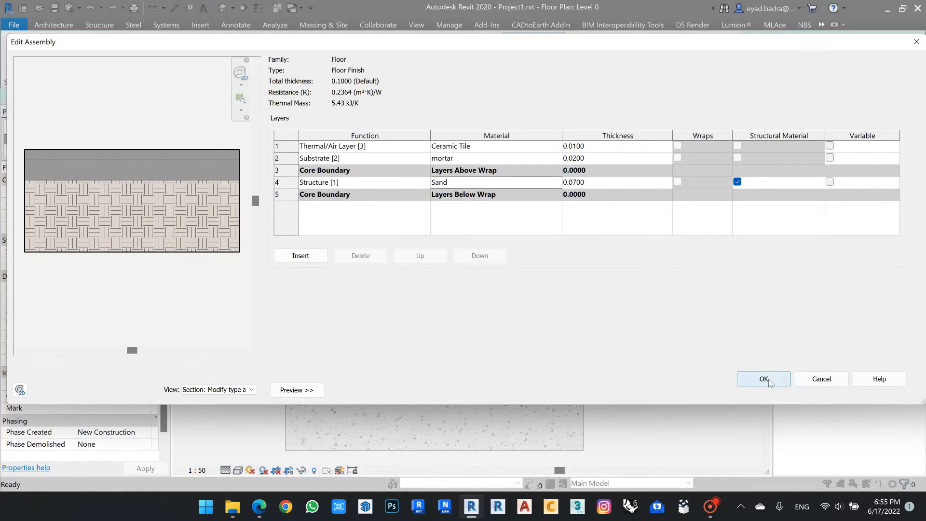
left_click(763, 379)
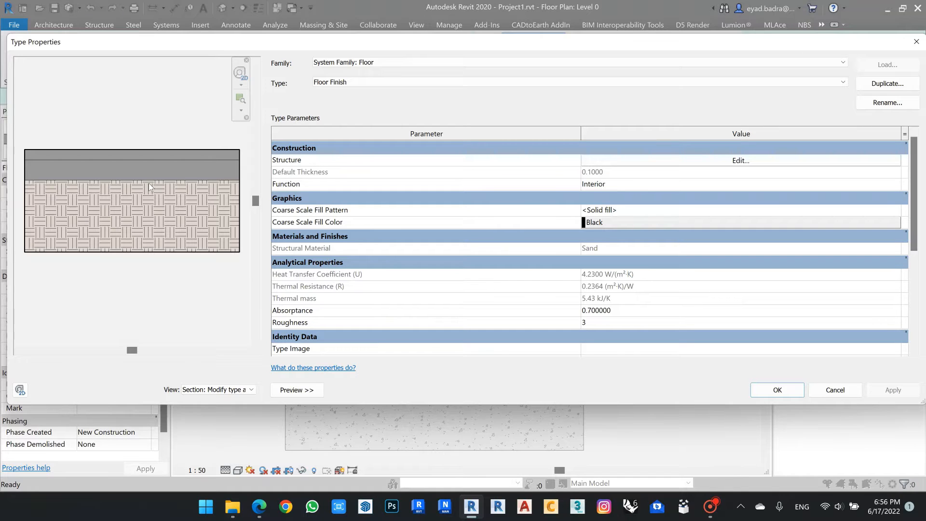
- Reopen the floor structure and set Ceramic Tile's foreground cut pattern to solid fill
left_click(741, 161)
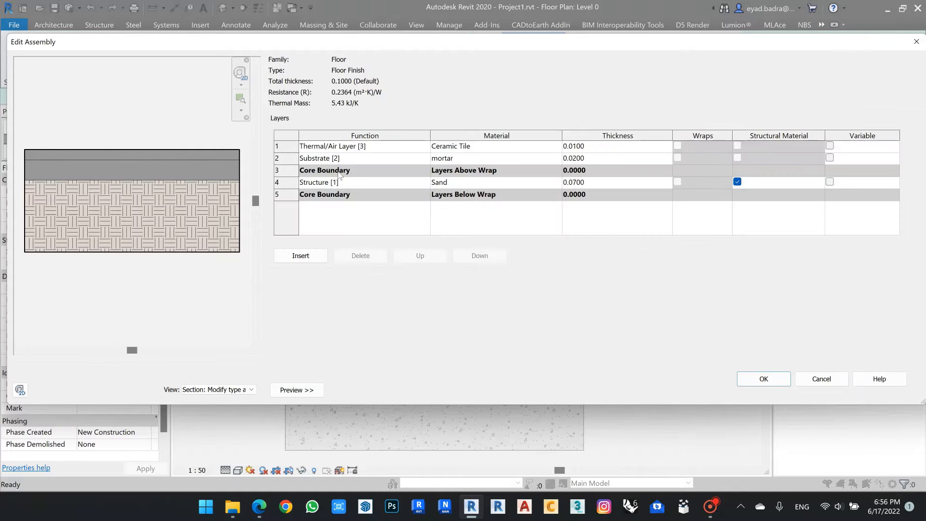
left_click(531, 146)
left_click(557, 147)
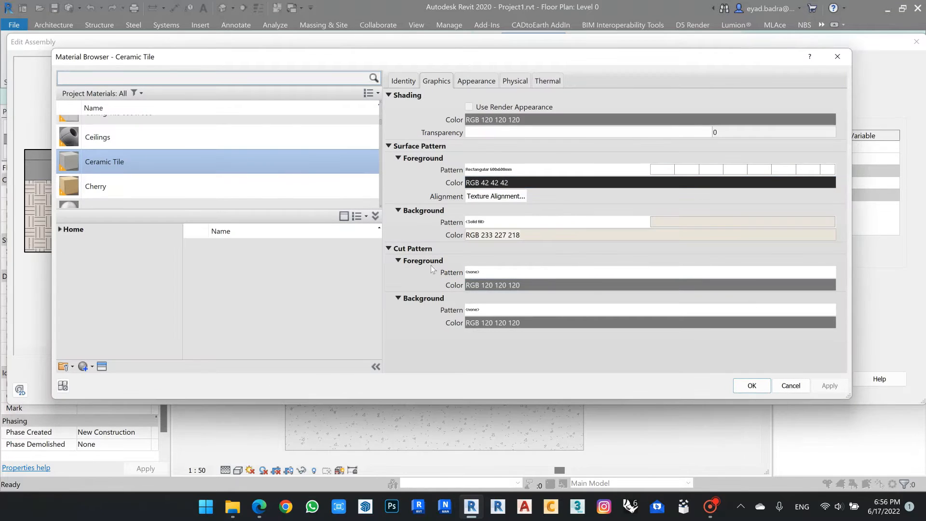
left_click(640, 284)
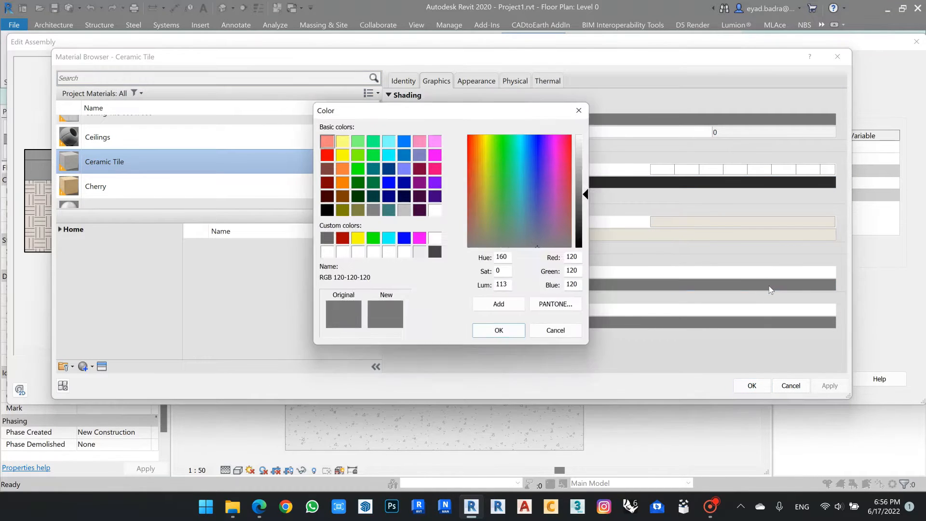
left_click(581, 109)
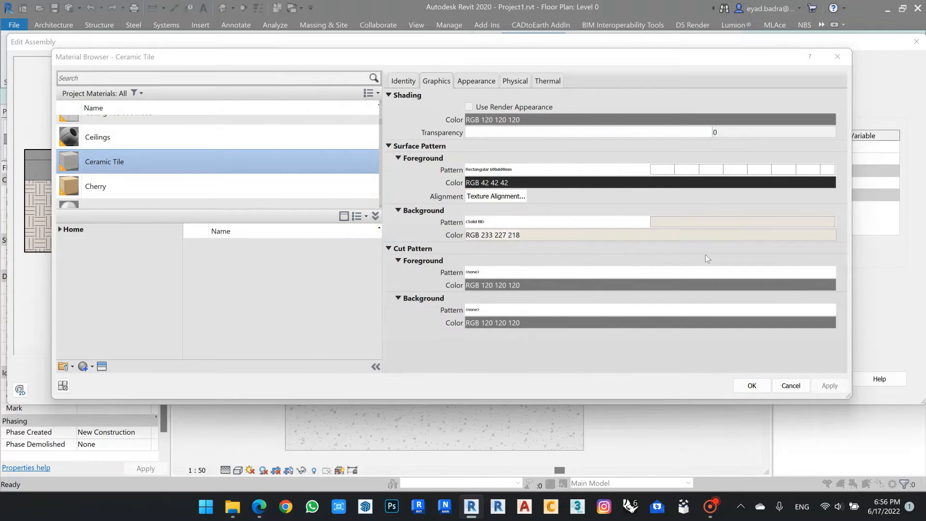
left_click(704, 272)
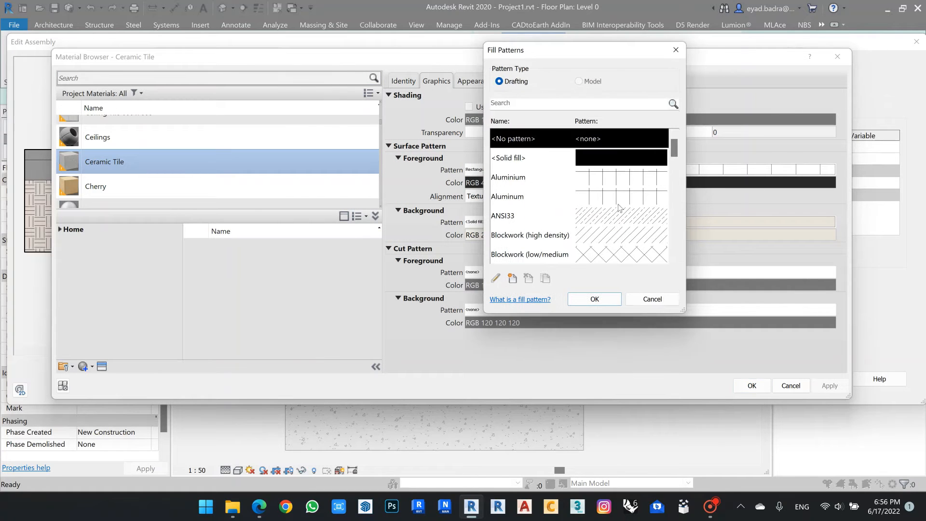
left_click(614, 154)
left_click(595, 299)
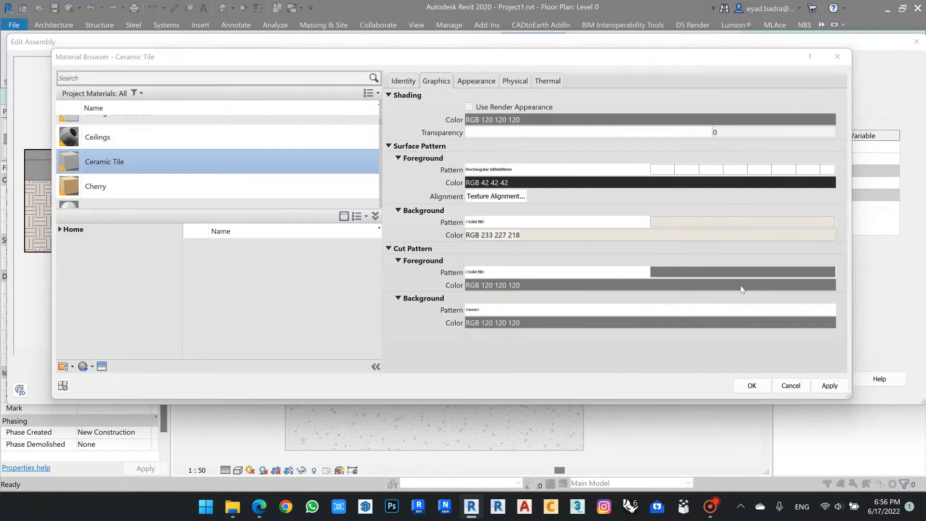
- Set Ceramic Tile's foreground cut pattern color to RGB 225 219 206 and accept the material, assembly and type properties
left_click(743, 286)
left_click_drag(589, 192, 587, 166)
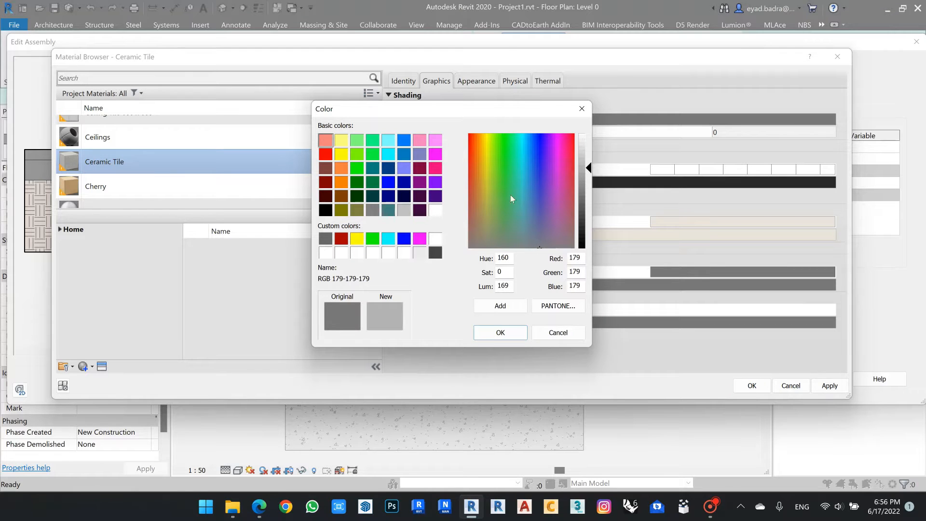
left_click(585, 152)
left_click(480, 221)
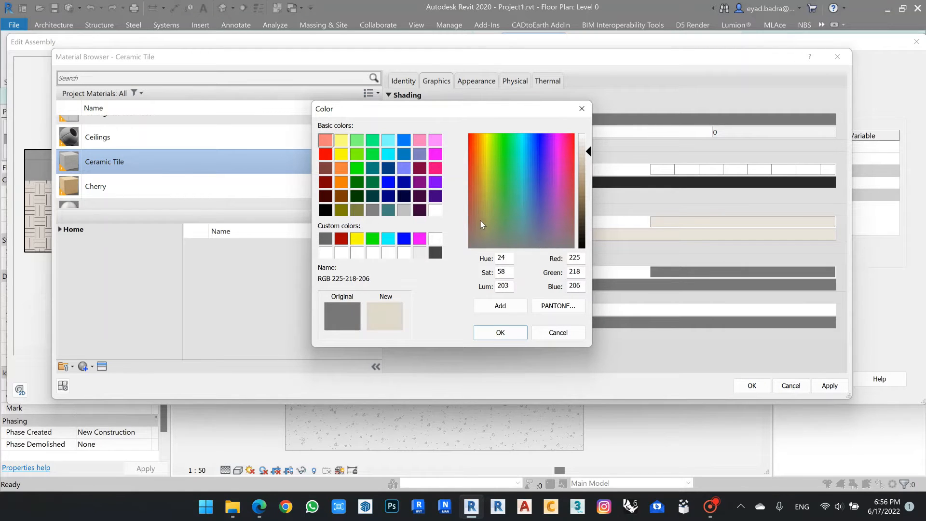
left_click(501, 332)
left_click(829, 386)
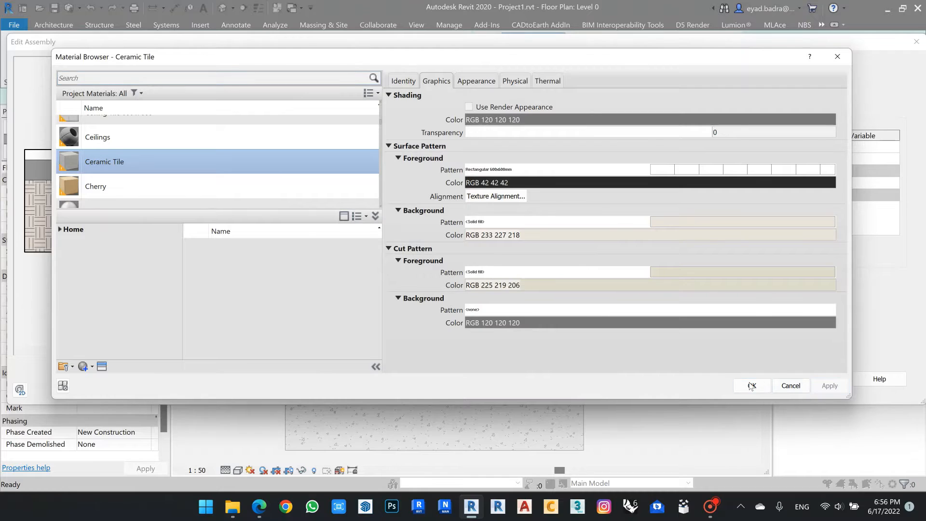
left_click(752, 386)
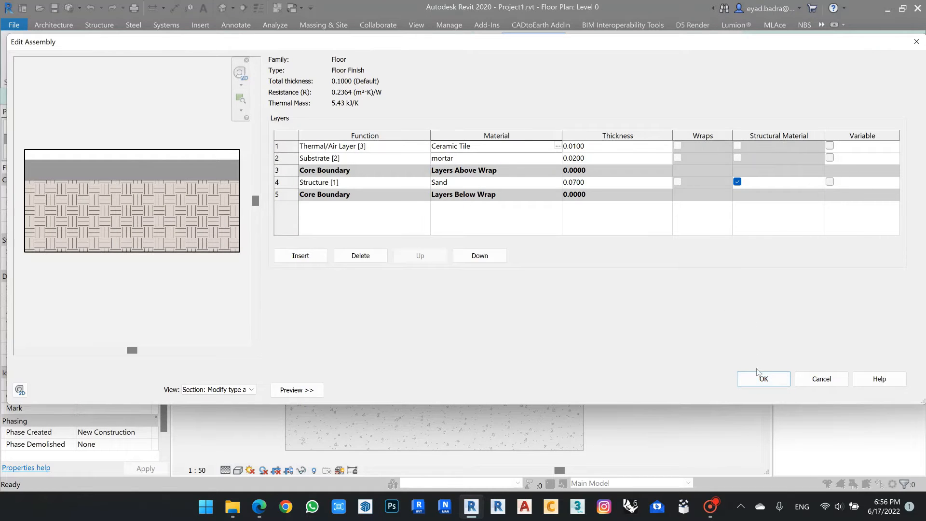
left_click(759, 379)
left_click(777, 390)
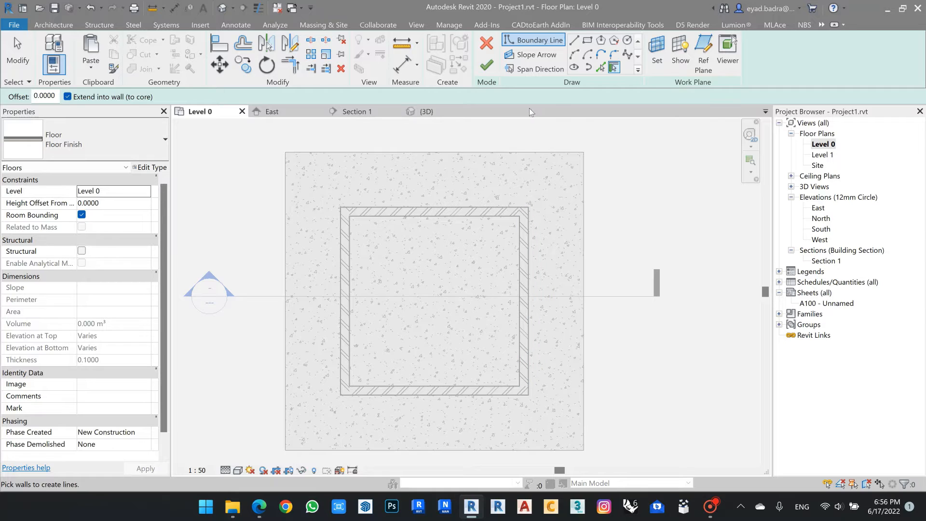
- Sketch a rectangular floor boundary along the inner wall faces, 2.85 by 2.85, and finish the floor
left_click(588, 41)
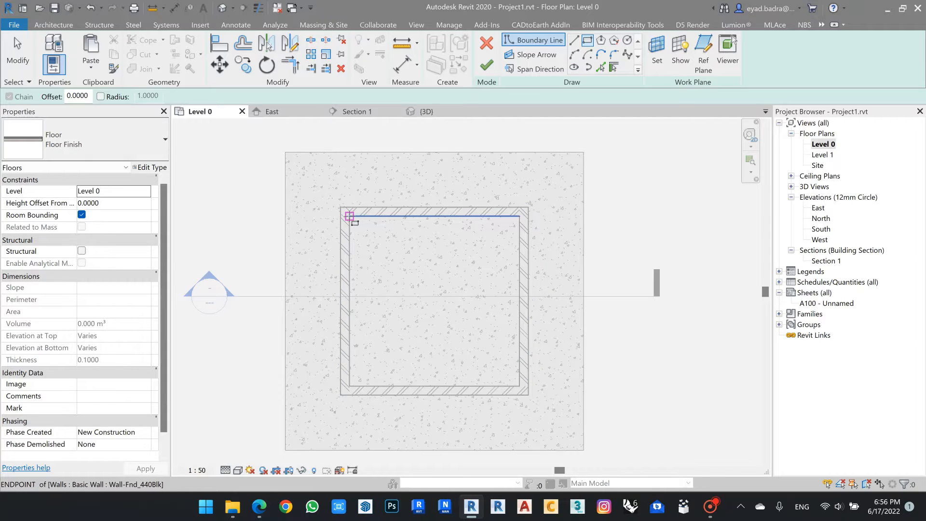
left_click(350, 216)
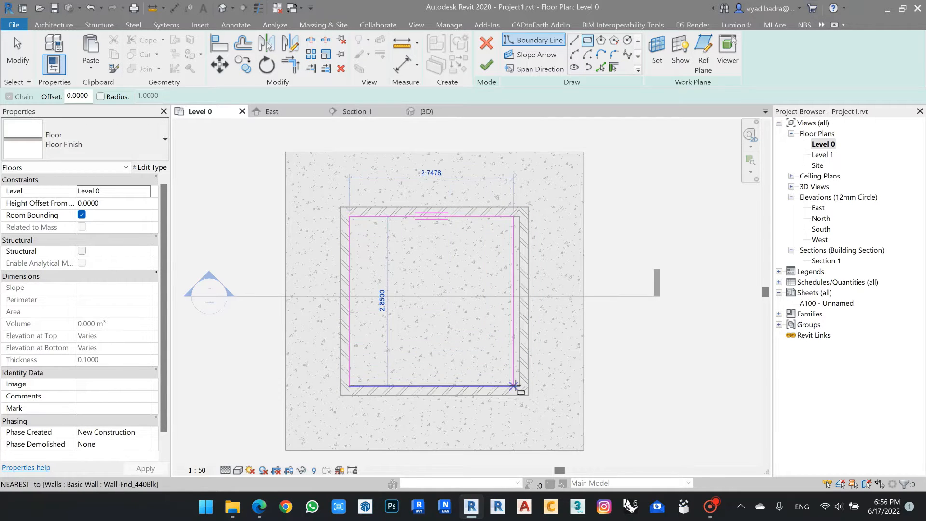
left_click(519, 386)
left_click(484, 65)
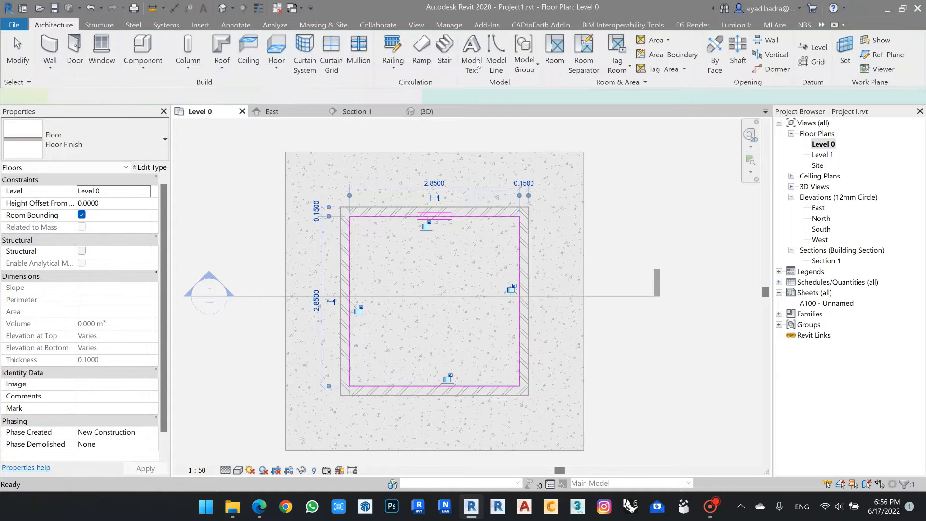
left_click(638, 180)
scroll(637, 181, "down", 1)
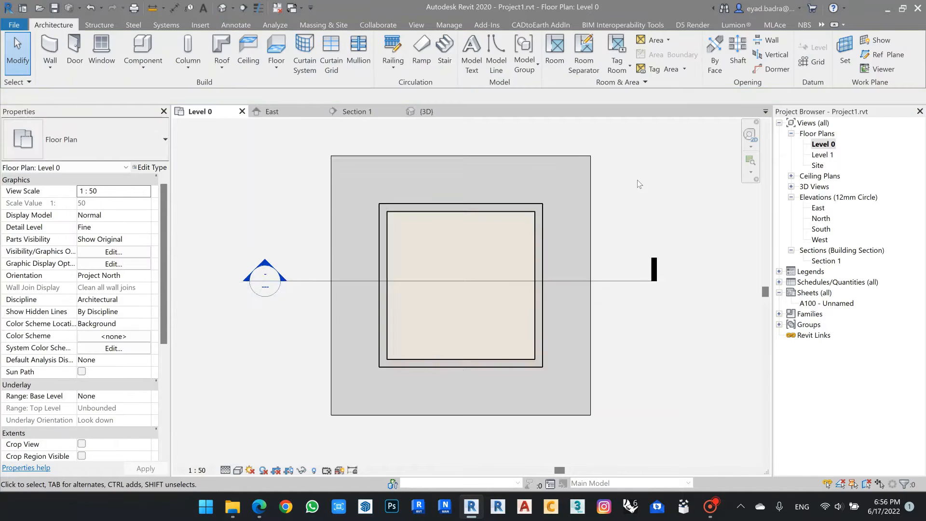
middle_click_drag(638, 180, 652, 162)
- Open Section 1 and set its view scale to 1:10 to inspect the floor finish layers beside the wall
double_click(825, 261)
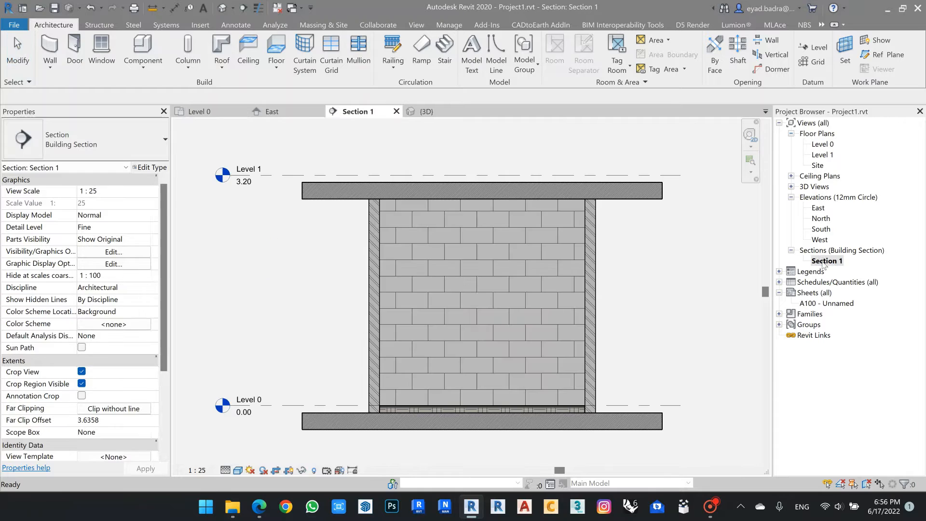
scroll(320, 370, "up", 5)
middle_click_drag(320, 369, 324, 238)
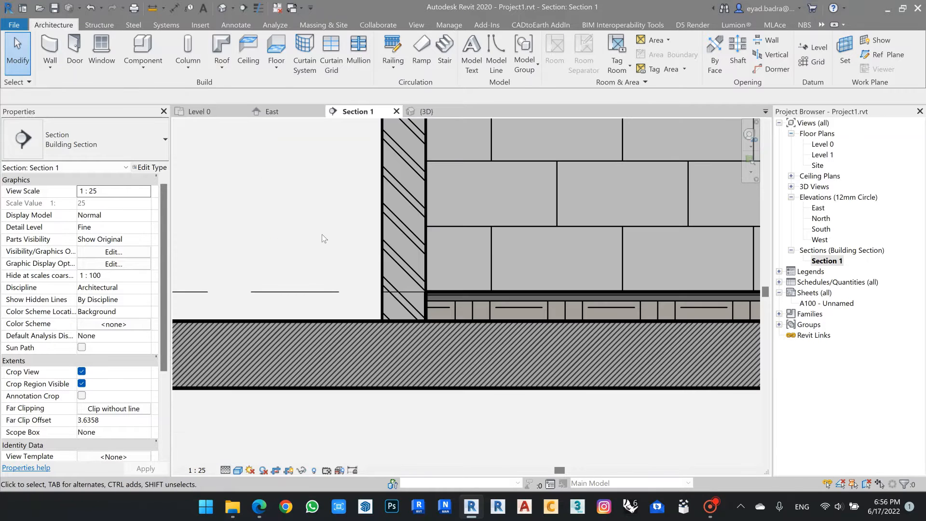
left_click(196, 471)
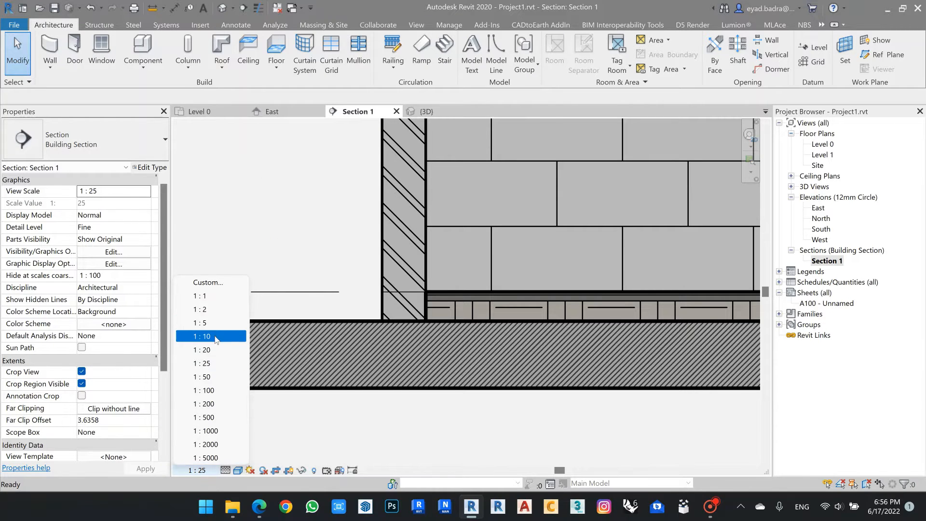
left_click(217, 339)
scroll(315, 243, "down", 1)
scroll(314, 243, "up", 4)
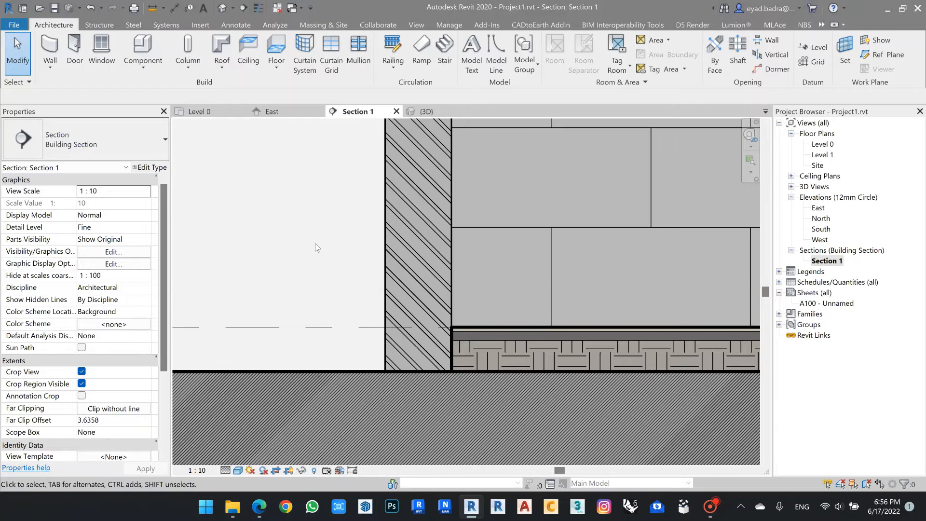
middle_click_drag(314, 243, 258, 193)
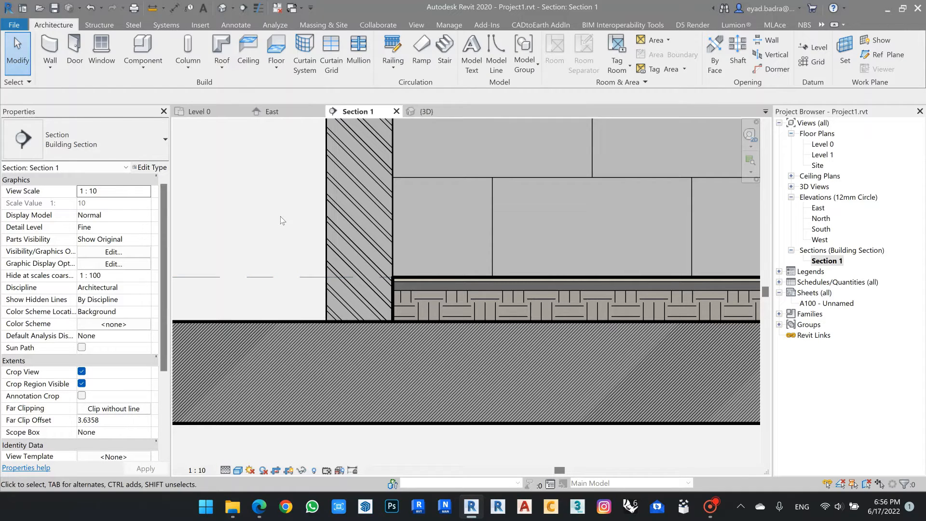
- Open the Level 0 floor plan and select the Floor Finish floor inside the walls
double_click(823, 145)
scroll(456, 242, "up", 2)
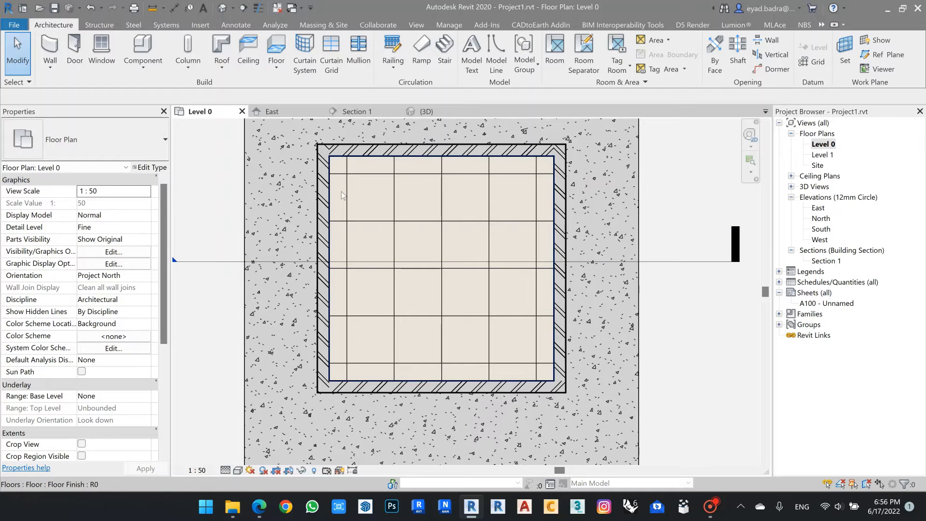
scroll(464, 258, "down", 1)
scroll(462, 233, "up", 2)
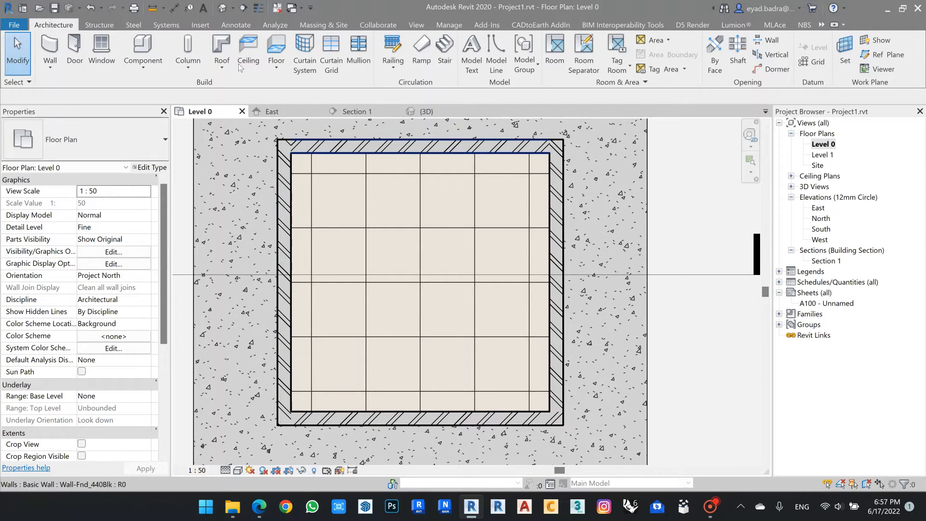
left_click(370, 152)
key("Escape")
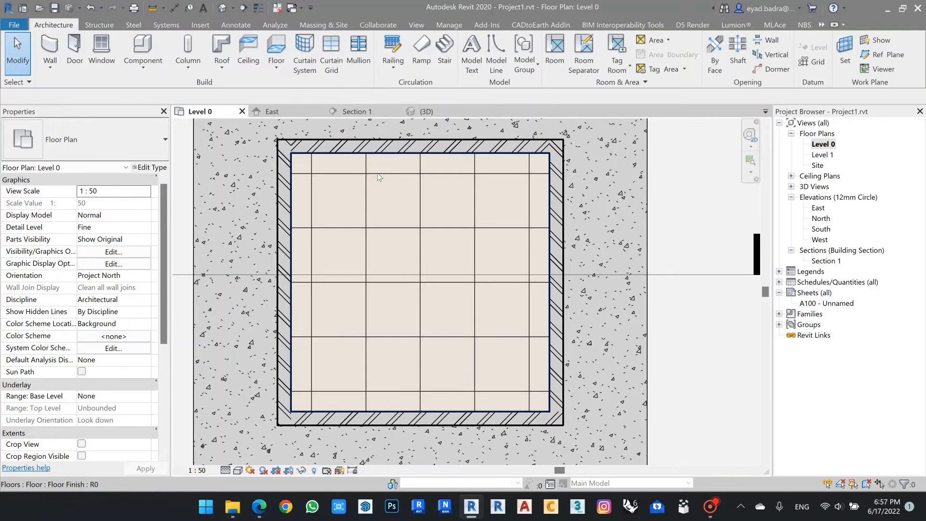
left_click(379, 176)
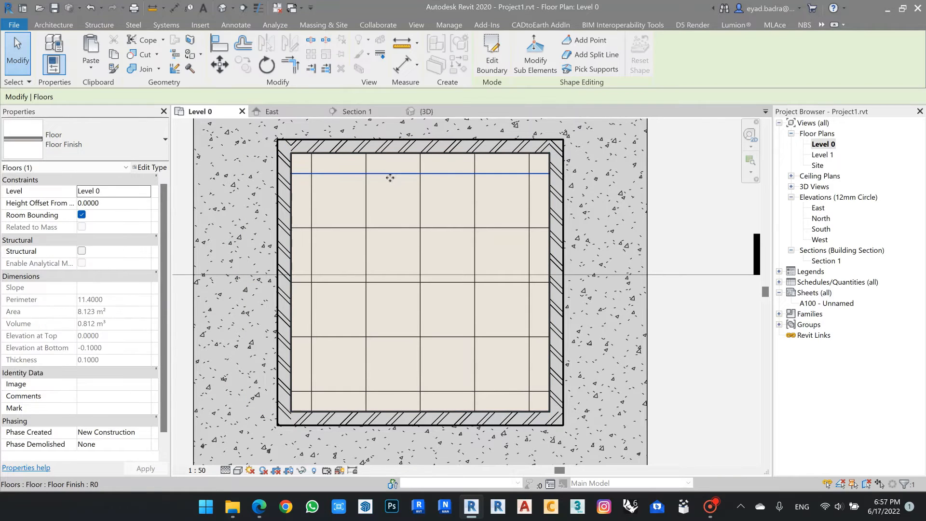
- Turn on thin lines and align a vertical tile joint to the inner face of the east wall
left_click(227, 47)
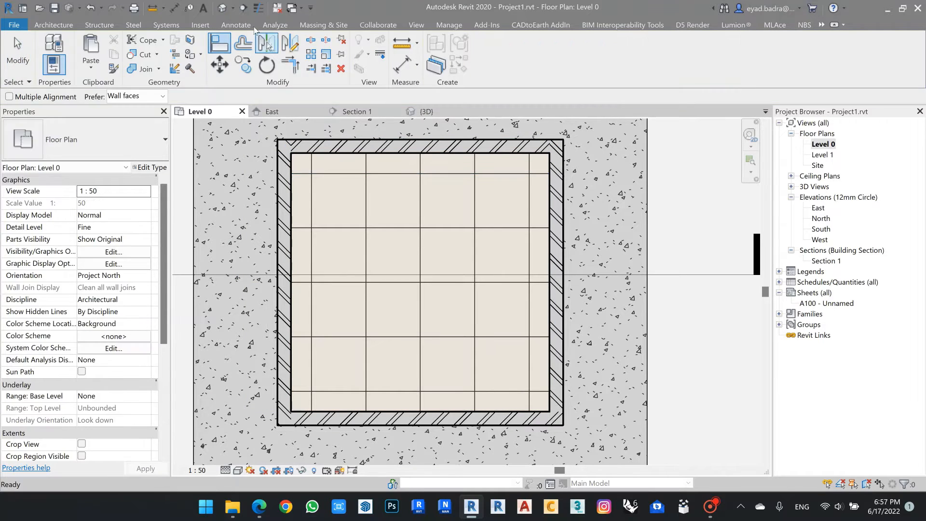
left_click(258, 8)
scroll(270, 206, "up", 2)
scroll(383, 246, "down", 2)
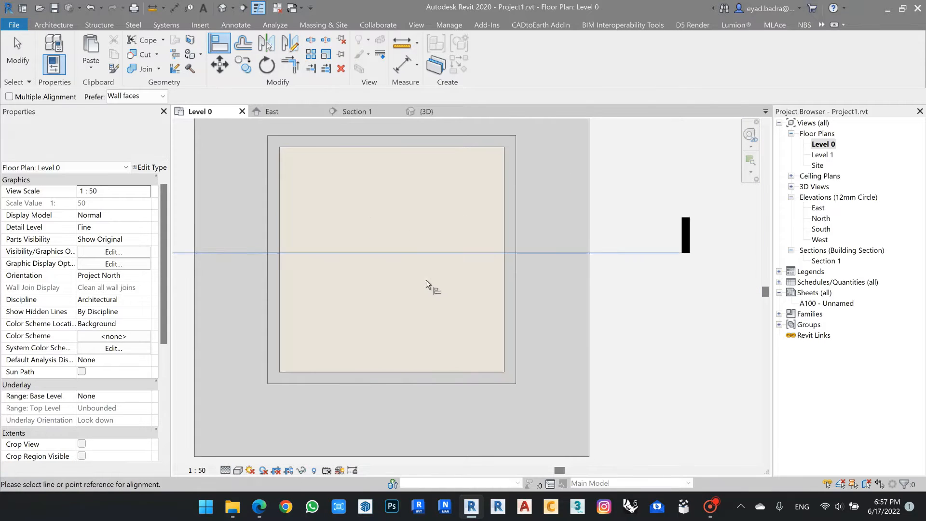
scroll(485, 343, "up", 5)
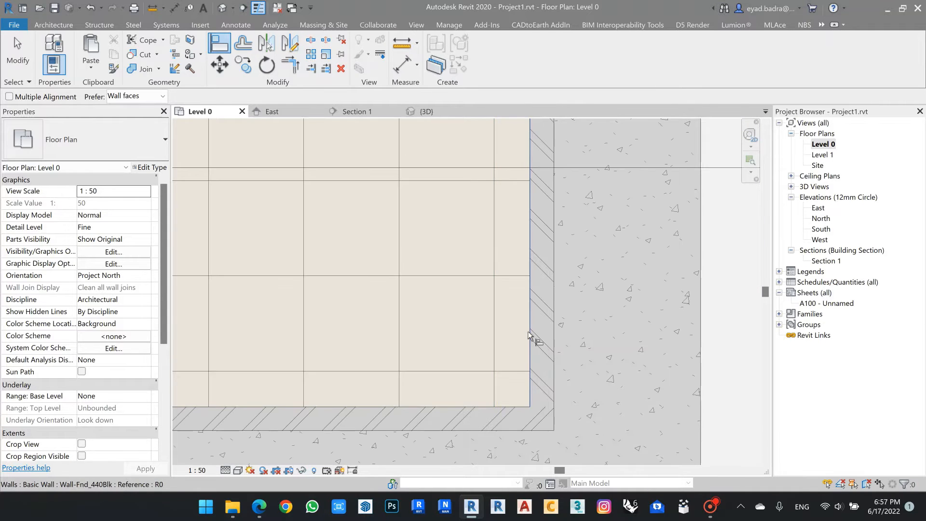
left_click(531, 337)
left_click(495, 336)
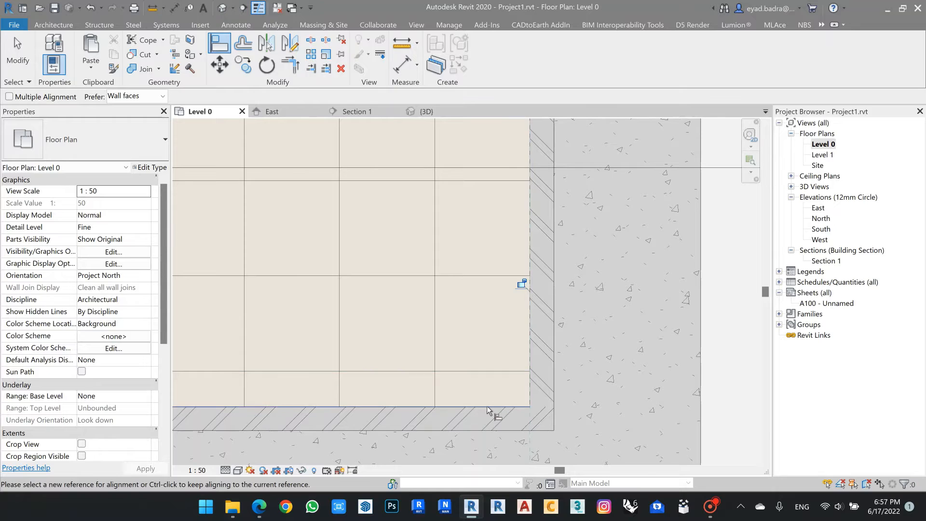
- Align a horizontal tile joint to the inner face of the south wall
left_click(488, 407)
left_click(488, 371)
scroll(490, 364, "down", 3)
scroll(446, 346, "down", 1)
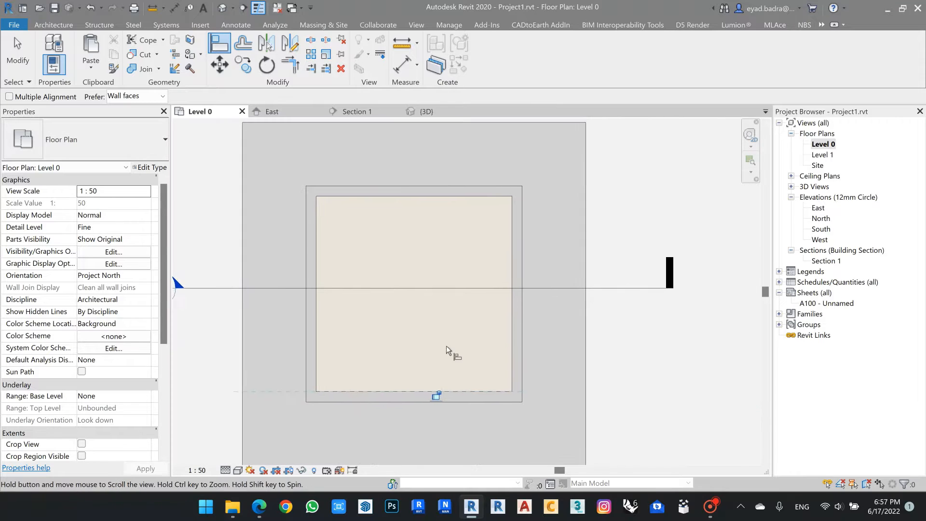
scroll(486, 372, "up", 5)
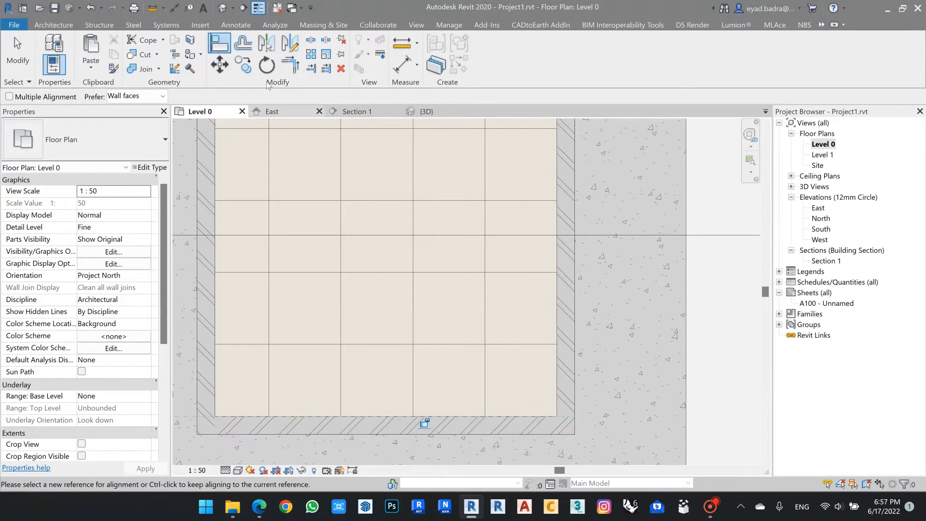
left_click(566, 317)
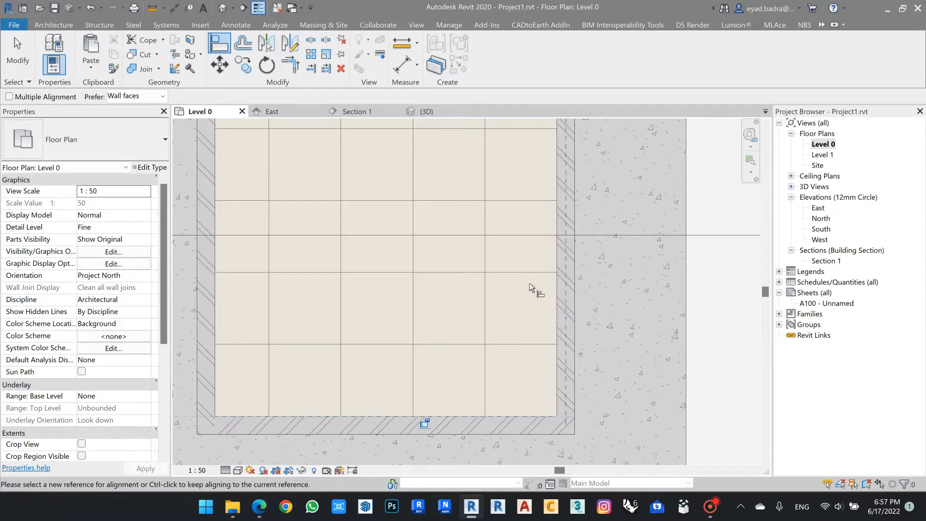
scroll(535, 301, "down", 5)
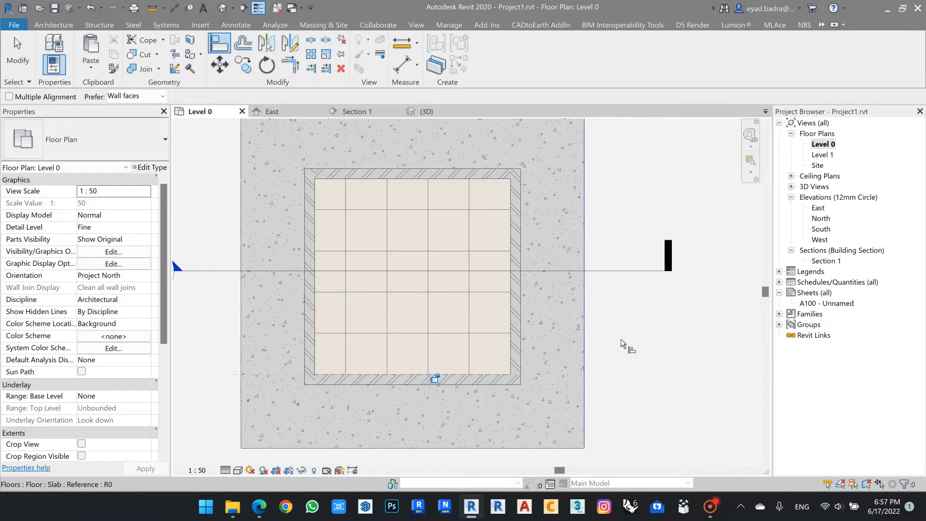
- End the alignment, turn off thin lines and inspect the tile pattern along the walls
key("Escape")
key("Escape")
key("t")
key("l")
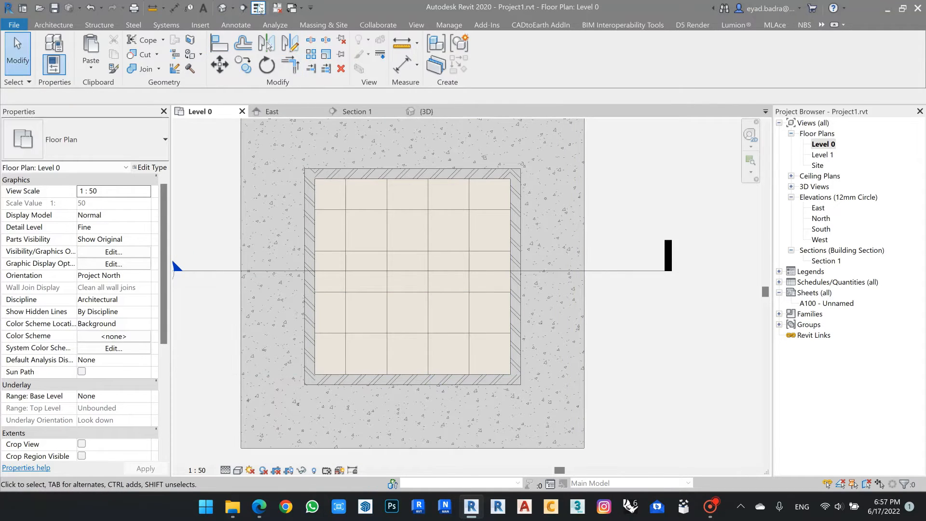
scroll(471, 369, "up", 3)
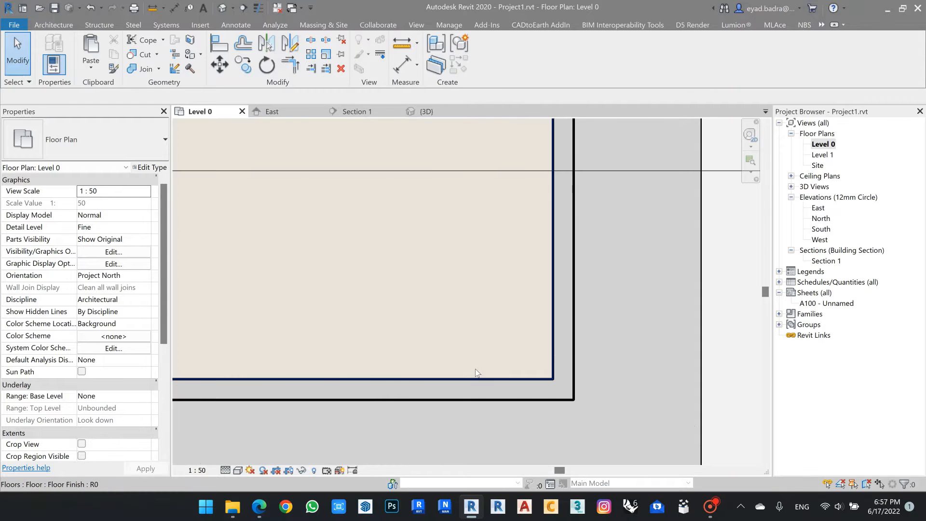
middle_click_drag(564, 328, 537, 319)
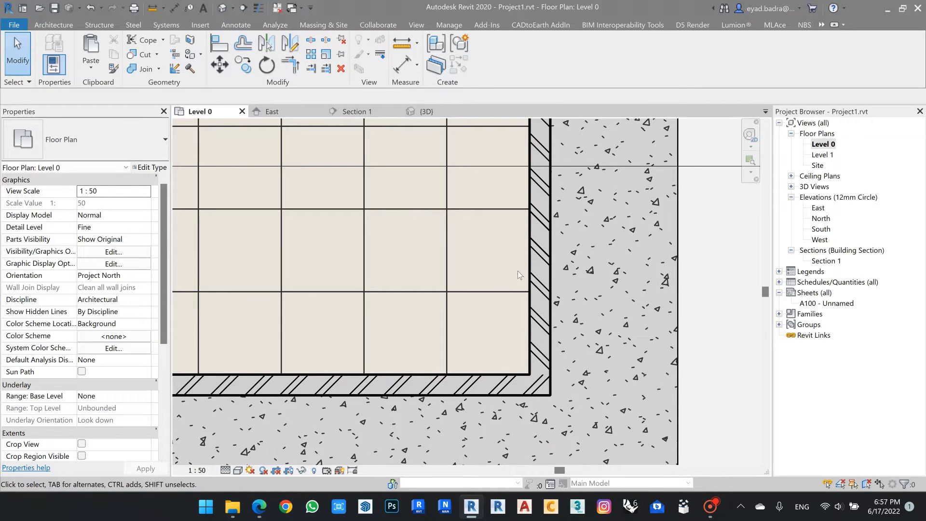
scroll(531, 255, "up", 2)
scroll(540, 244, "down", 5)
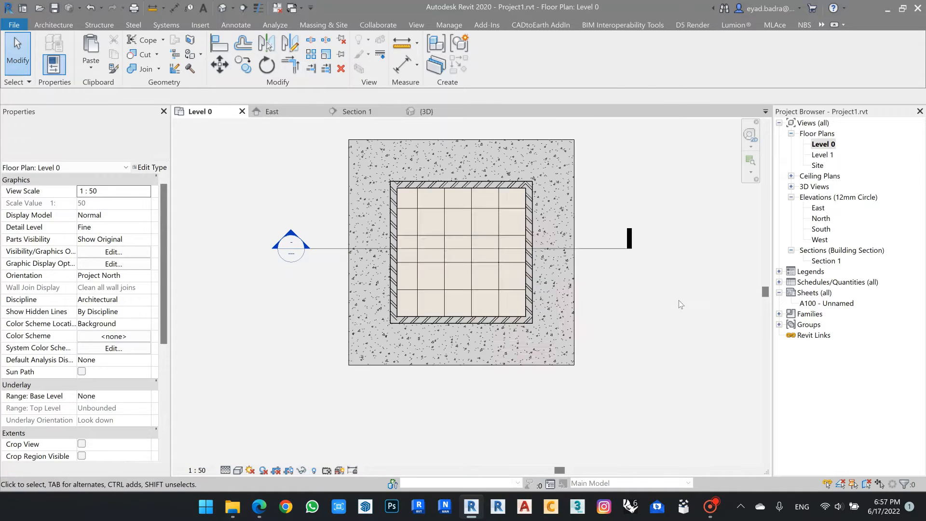
scroll(679, 300, "up", 3)
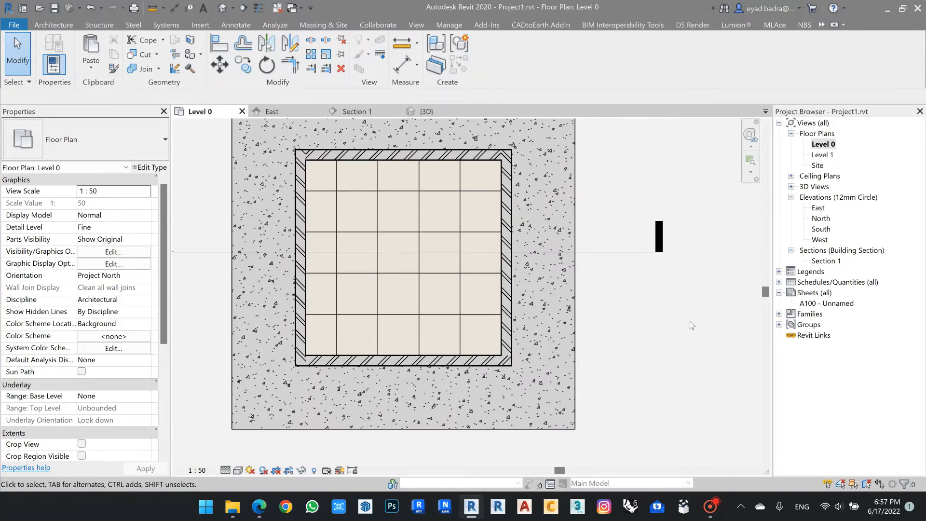
middle_click_drag(370, 177, 381, 184)
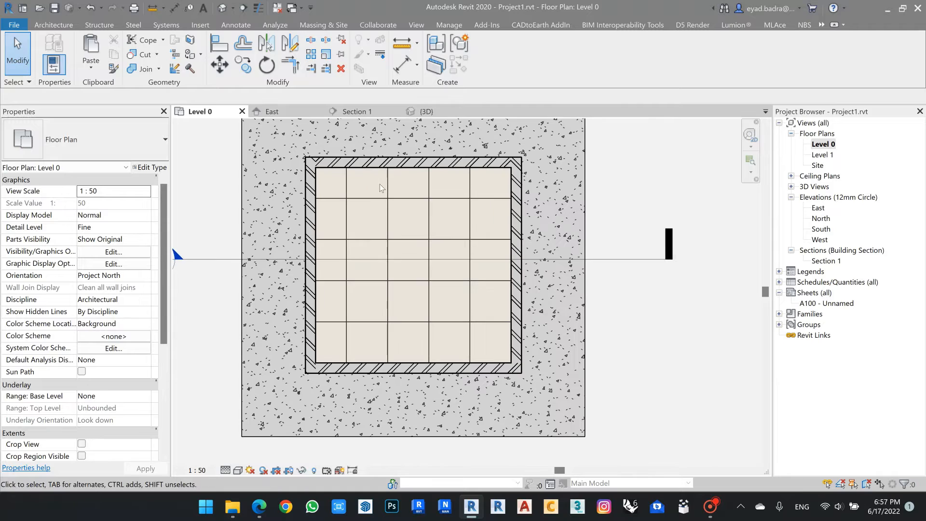
- Open Section 1 and examine the layer structure of the Wall-Fnd_440Blk wall type, leaving it unedited
double_click(831, 263)
scroll(486, 231, "down", 3)
mouse_move(463, 267)
middle_mouse_down()
mouse_move(469, 259)
mouse_move(276, 421)
middle_mouse_up()
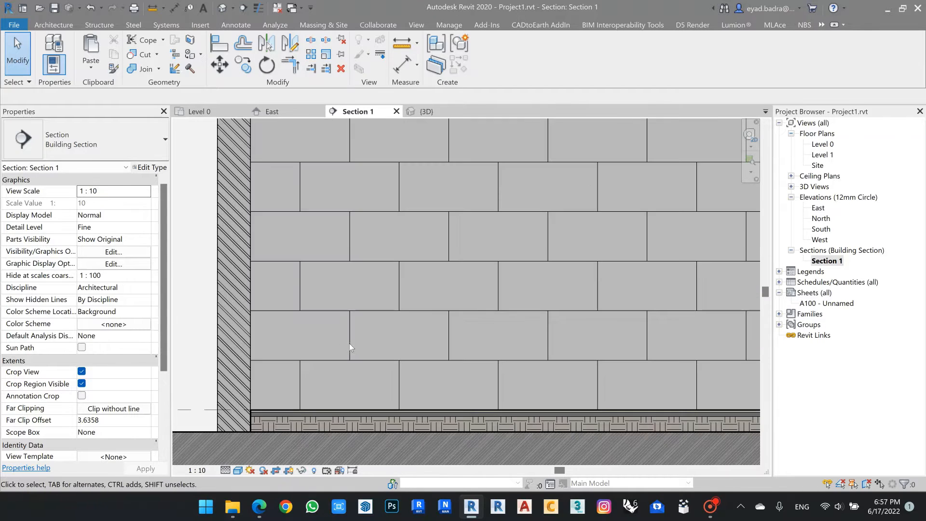
scroll(233, 259, "down", 1)
scroll(320, 308, "down", 5)
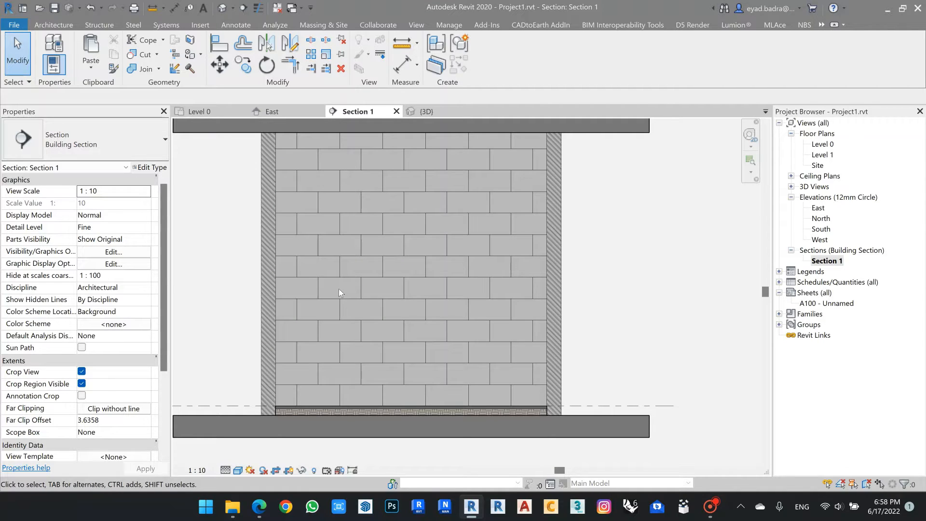
left_click(265, 261)
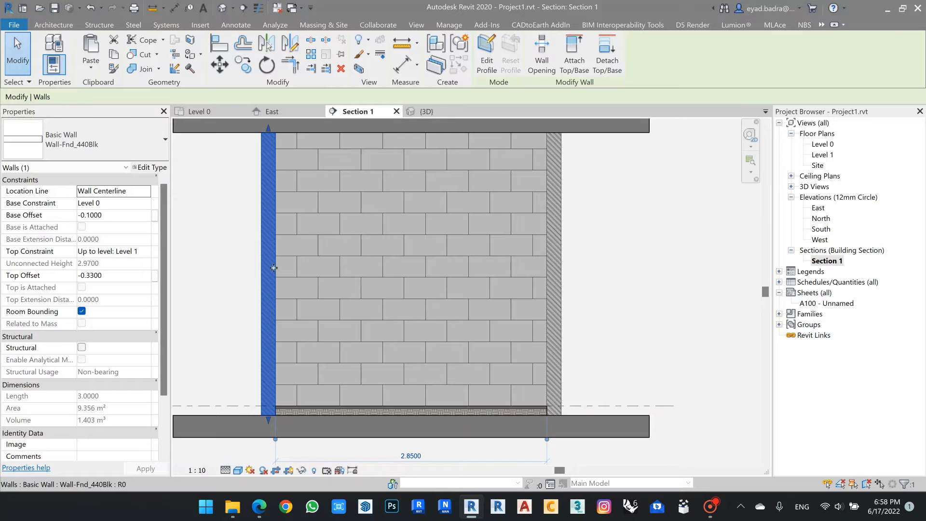
left_click(150, 167)
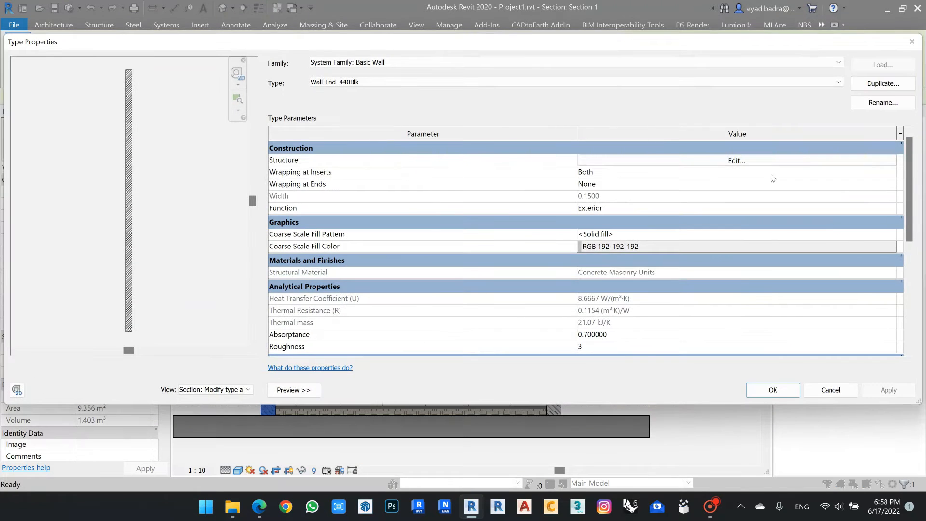
left_click(749, 163)
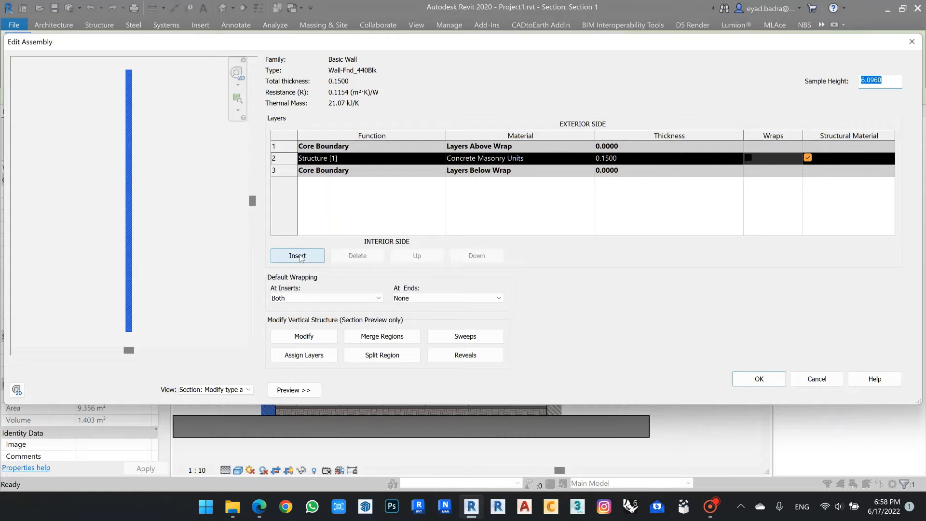
left_click(817, 380)
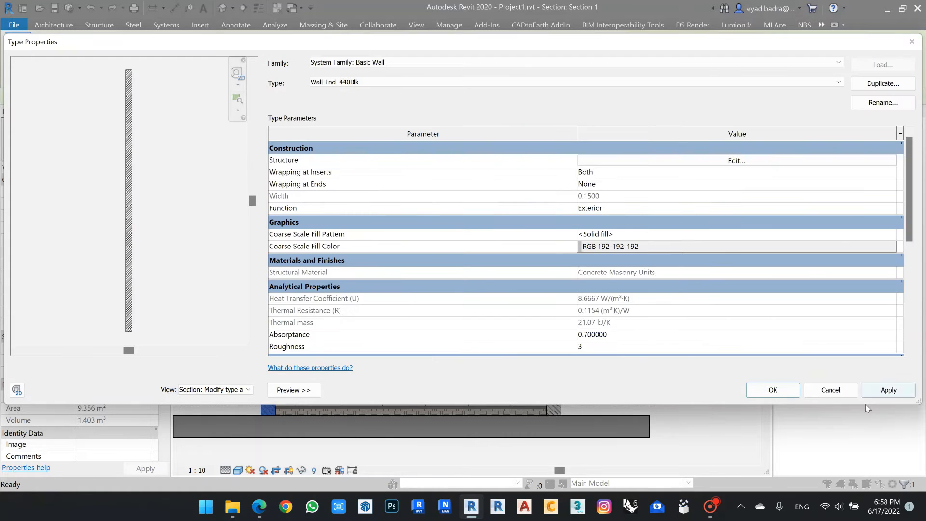
left_click(844, 390)
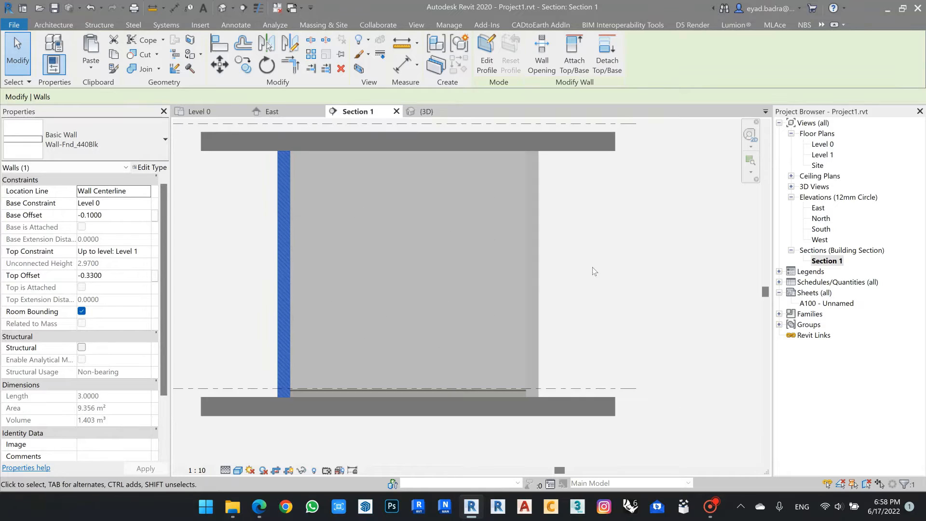
- Examine the cut wall's base and top constraints between the lower and upper slabs in Section 1
left_click(592, 271)
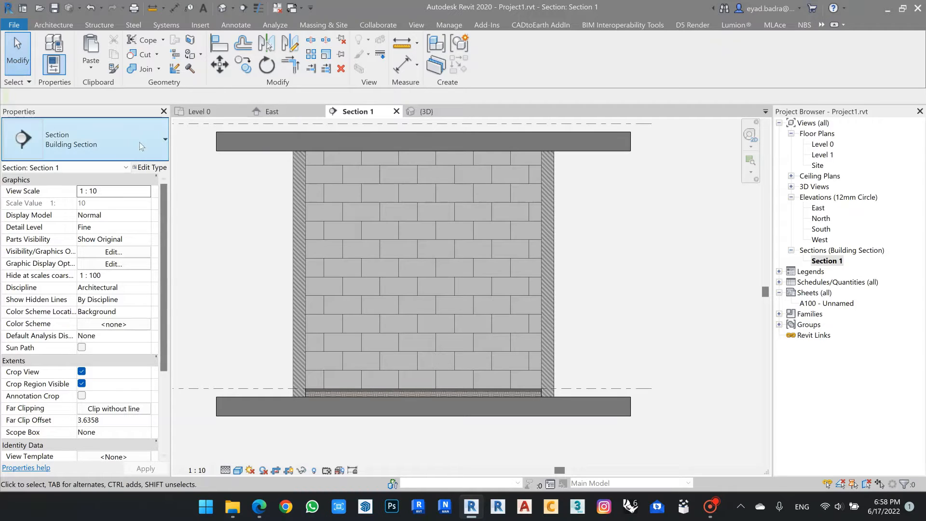
left_click(302, 200)
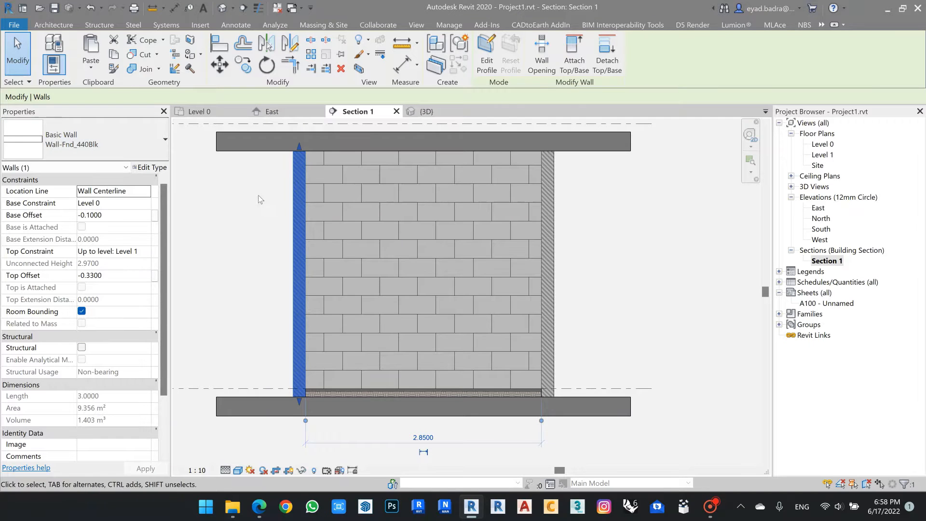
scroll(258, 208, "down", 1)
middle_click_drag(258, 208, 288, 240)
scroll(288, 229, "up", 1)
left_click(273, 231)
middle_click_drag(637, 252, 625, 241)
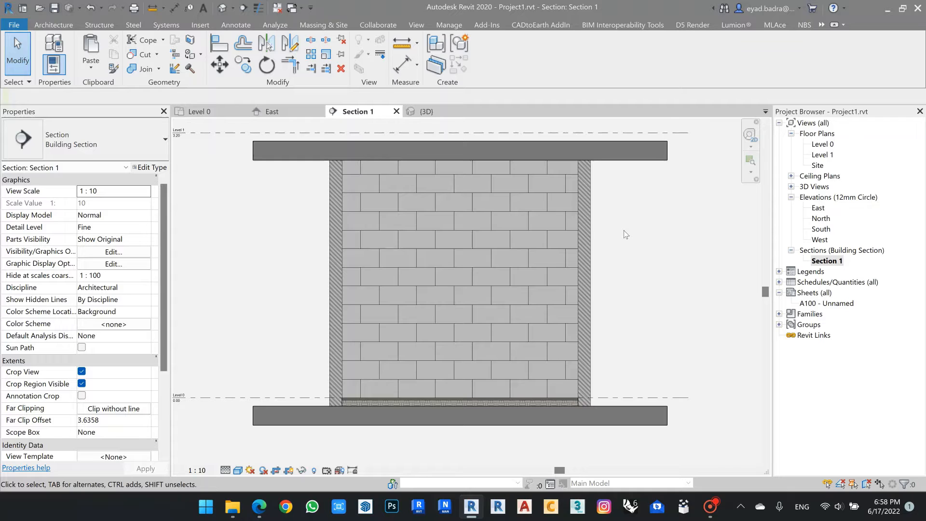
left_click(335, 232)
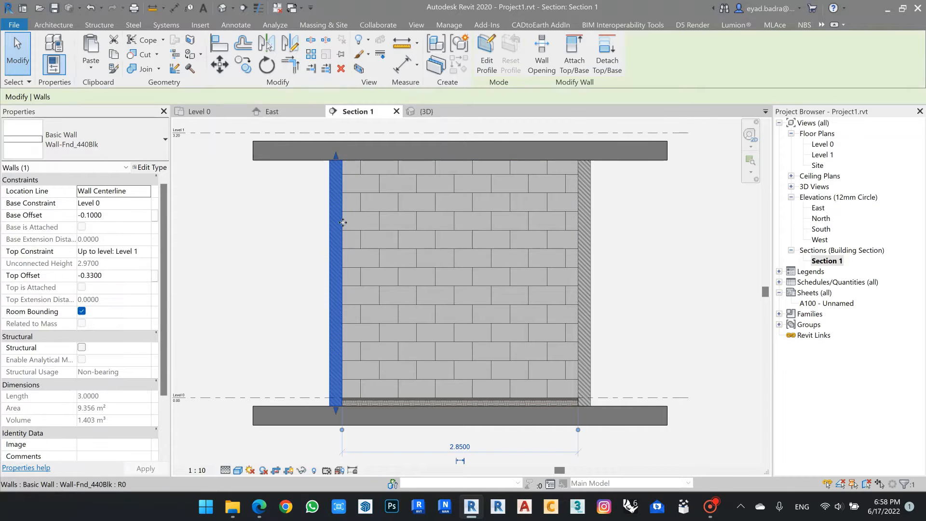
left_click(291, 244)
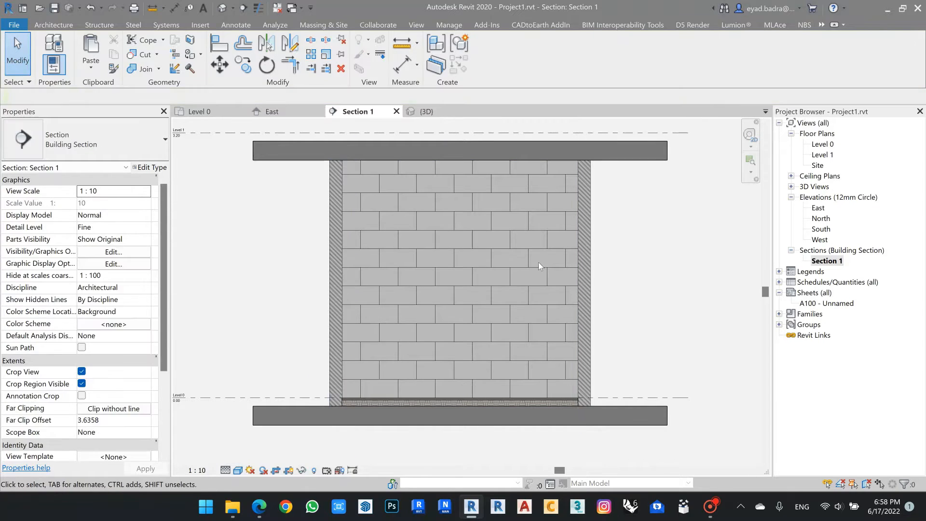
scroll(537, 262, "down", 1)
middle_click_drag(514, 241, 524, 267)
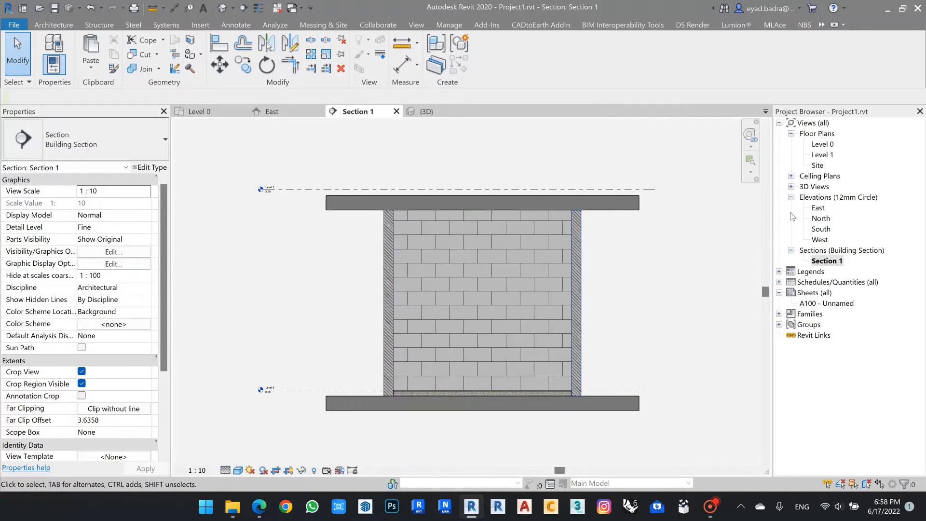
scroll(476, 289, "up", 1)
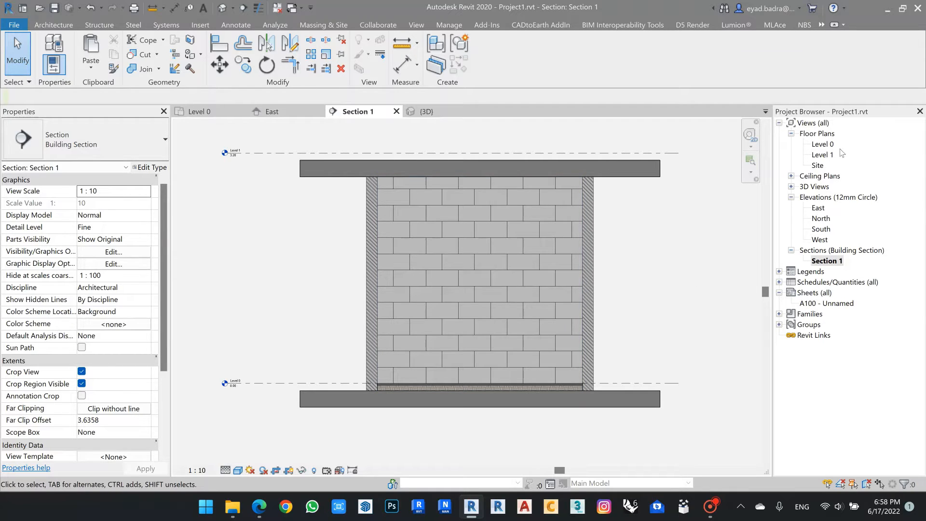
middle_click_drag(312, 234, 299, 229)
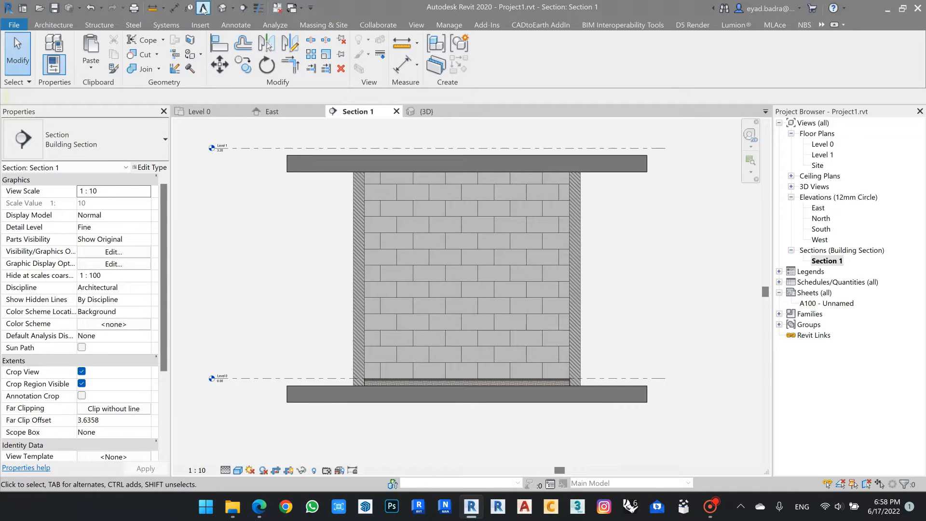
- Measure from the Level 1 line to the underside of the upper slab without placing the dimension
left_click(175, 8)
scroll(340, 160, "up", 2)
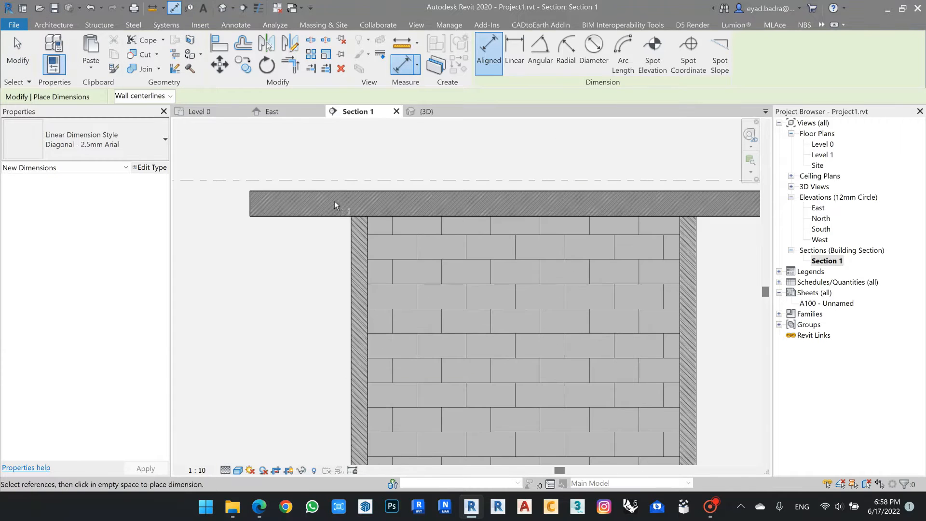
left_click(323, 215)
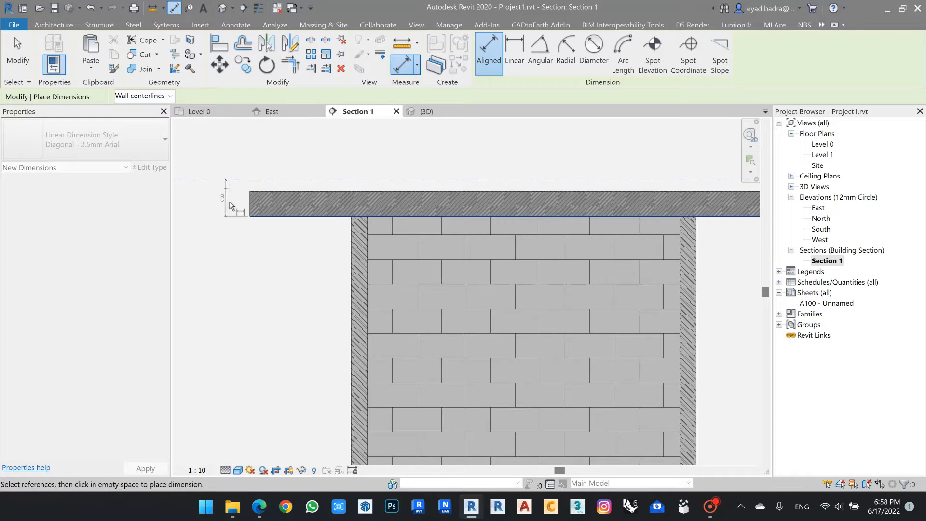
middle_click_drag(229, 201, 260, 208)
key("Escape")
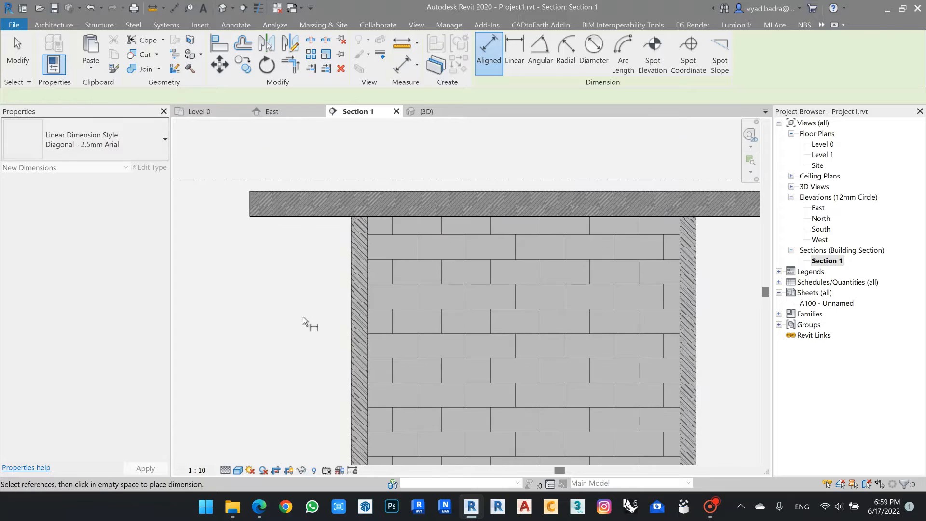
middle_click_drag(318, 418, 315, 258)
scroll(324, 310, "down", 2)
middle_click_drag(324, 309, 344, 300)
key("Escape")
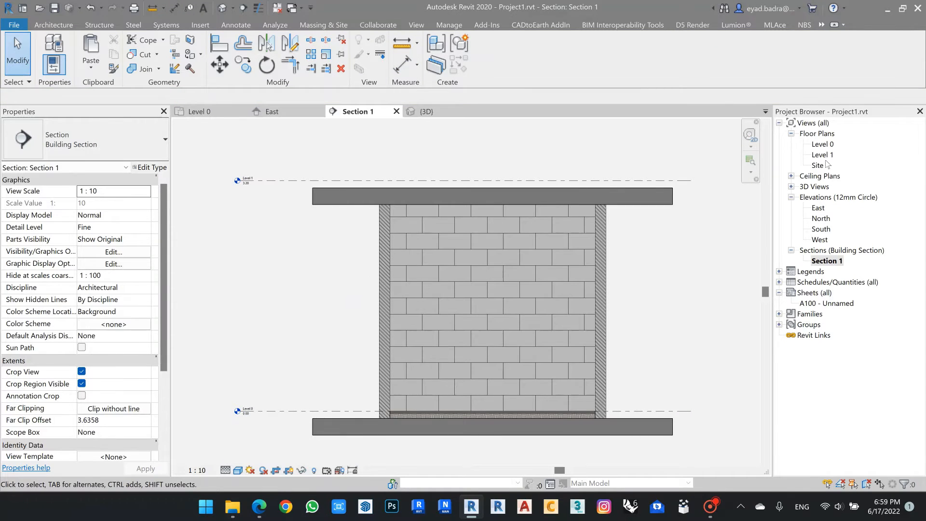
- Return to the Level 0 floor plan and turn on thin lines
double_click(824, 144)
scroll(404, 252, "down", 1)
middle_click_drag(404, 254, 390, 233)
scroll(405, 242, "up", 1)
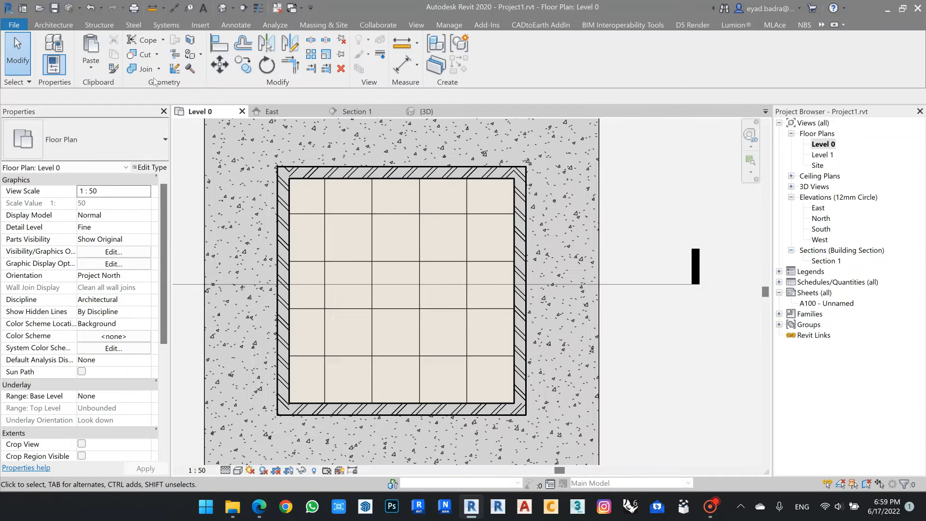
left_click(259, 8)
middle_click_drag(391, 307, 406, 280)
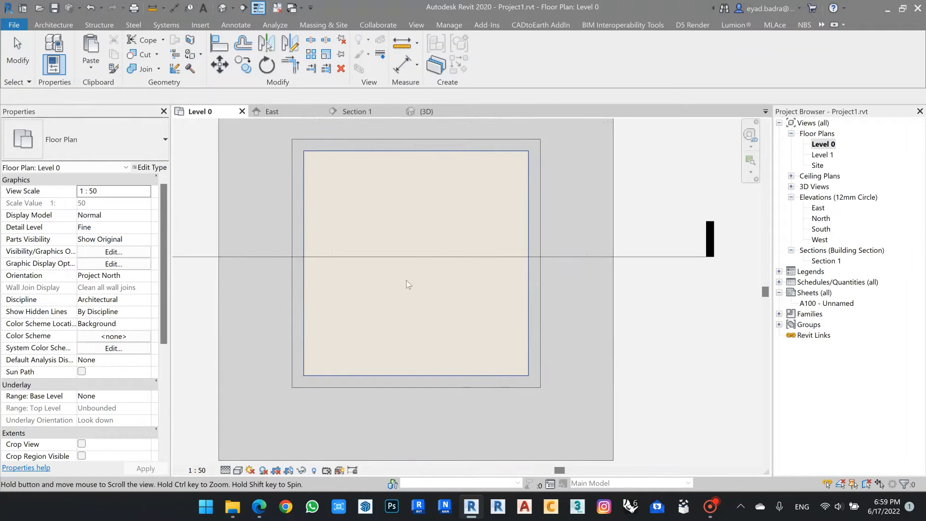
- Start a new wall and duplicate the Wall-Fnd_440Blk type as "mortar"
left_click(48, 24)
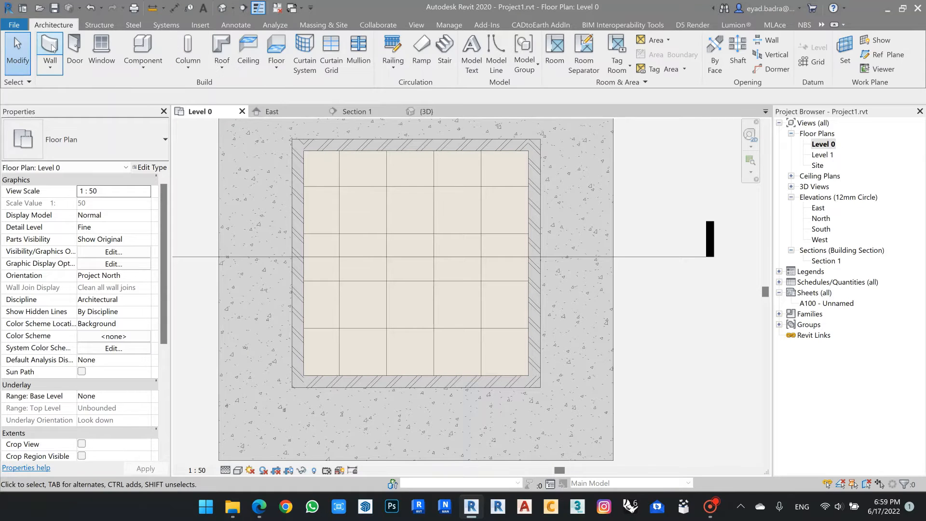
left_click(51, 48)
left_click(103, 135)
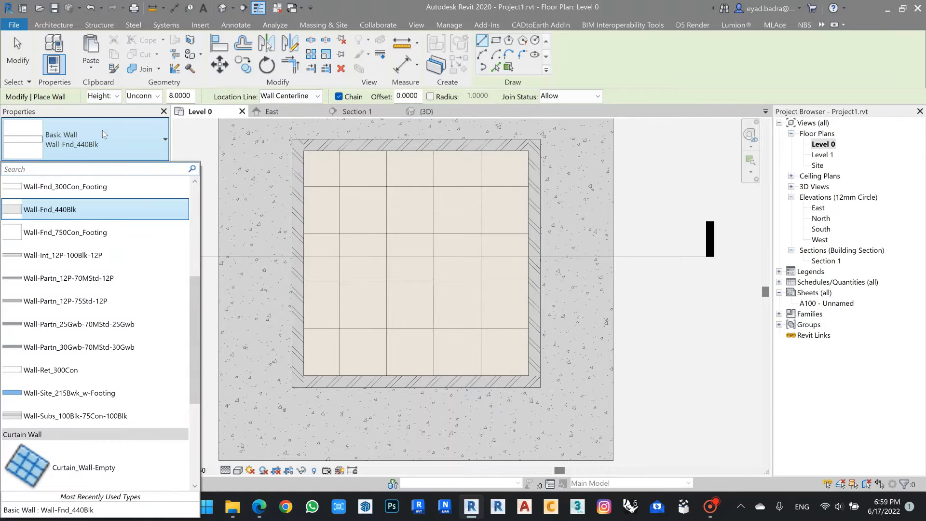
left_click(115, 211)
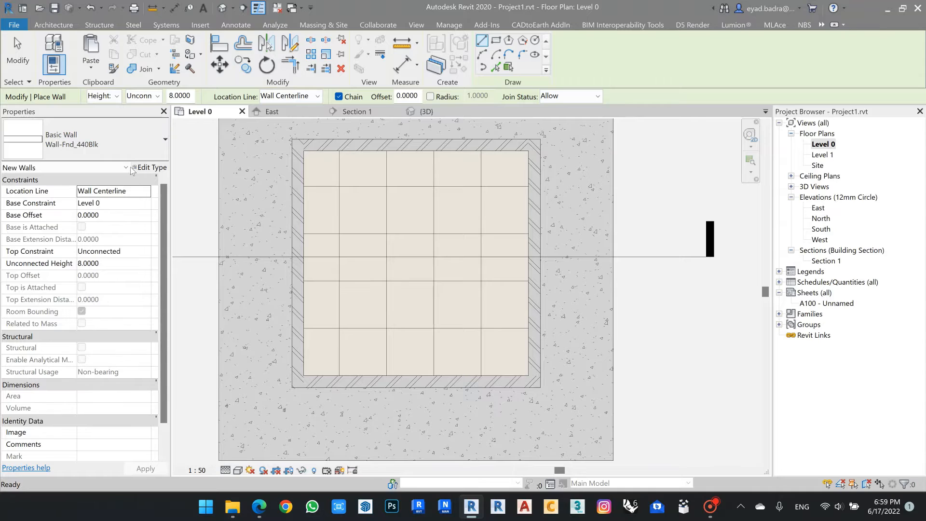
left_click(134, 167)
left_click(882, 83)
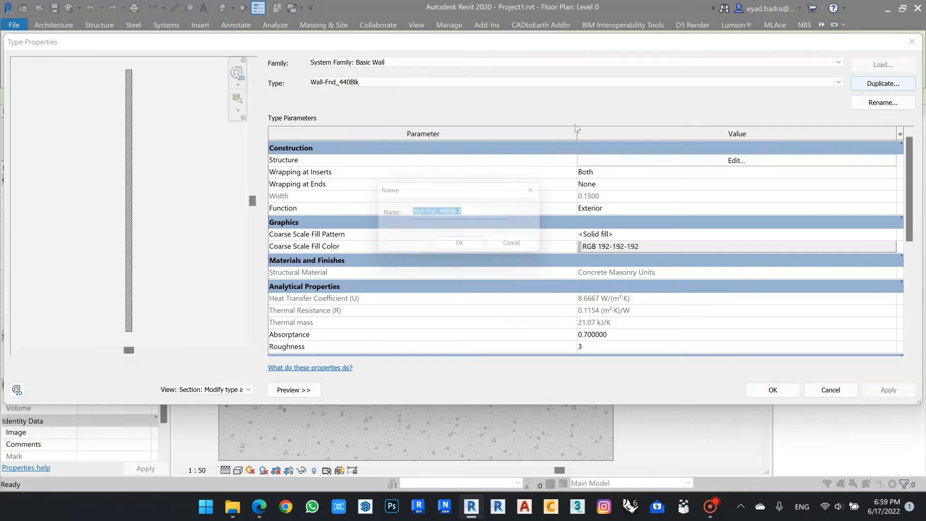
type("mortar")
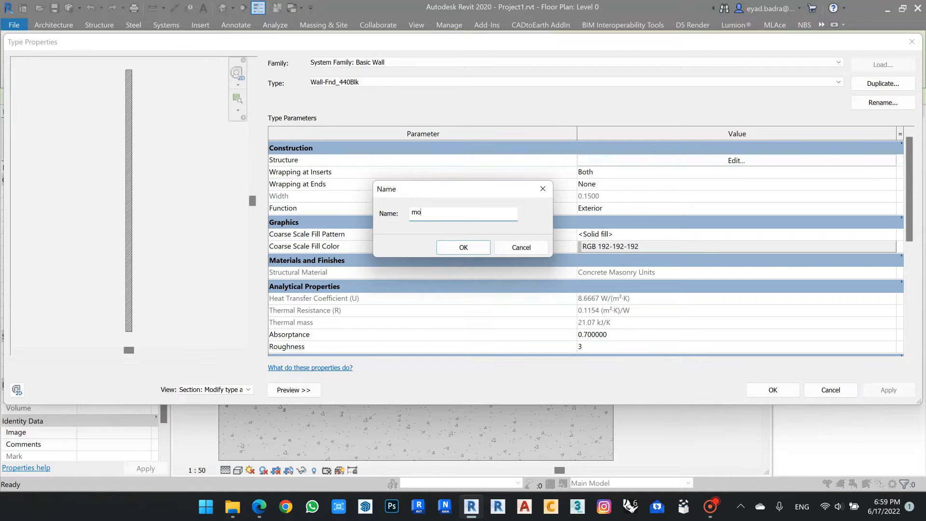
left_click(463, 247)
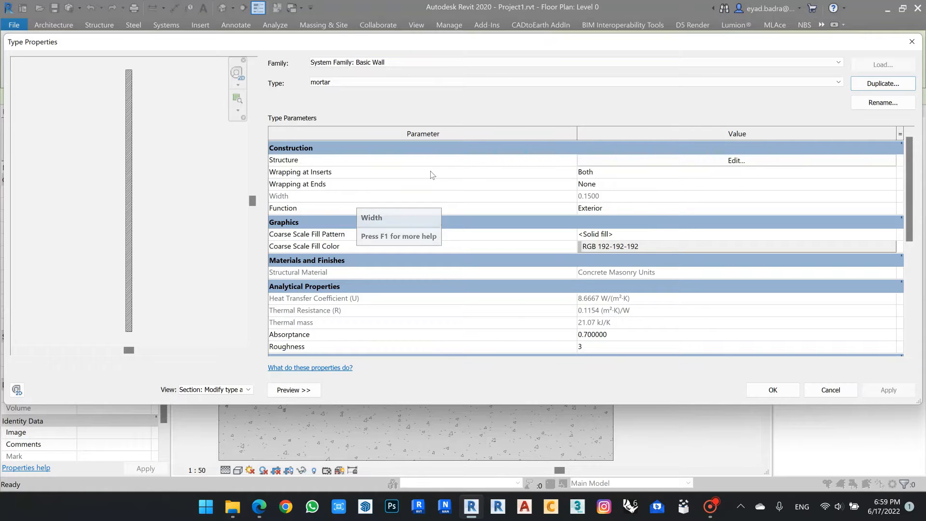
- Assign the mortar material to the structure layer of the mortar wall type
left_click(771, 161)
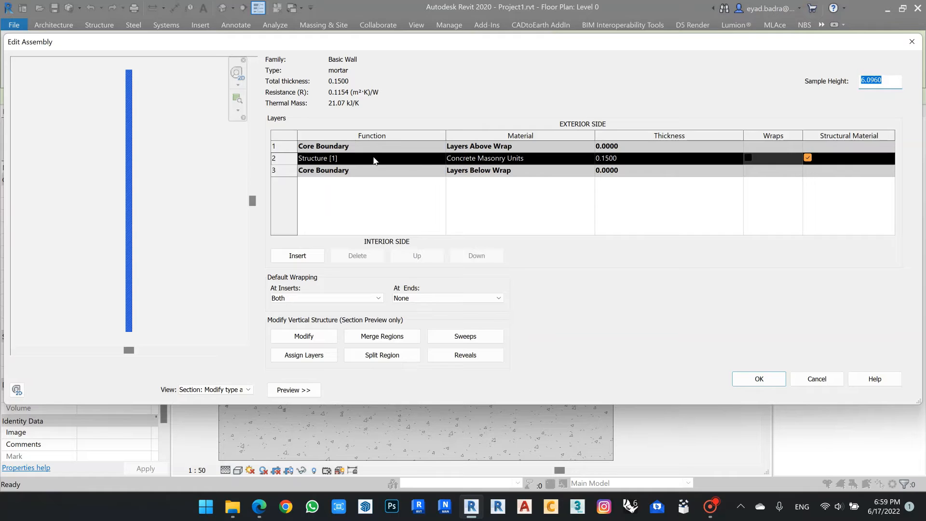
left_click(587, 162)
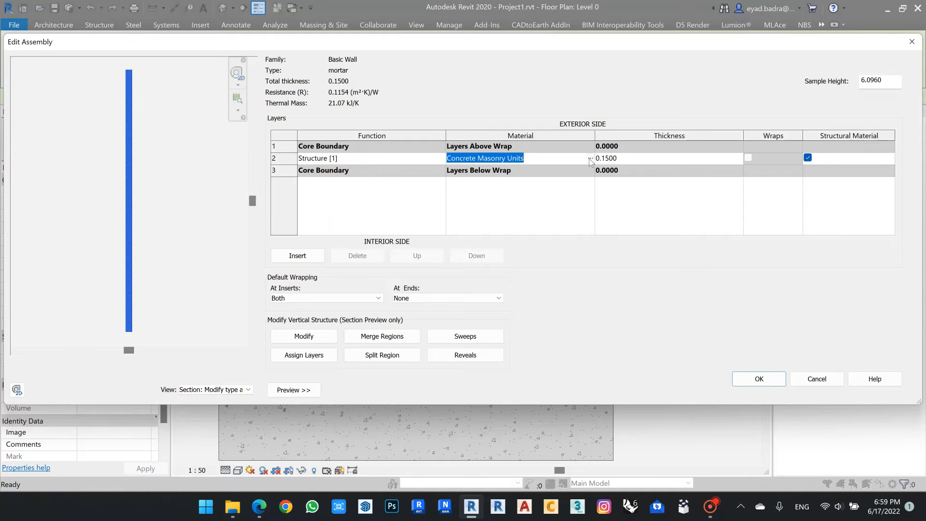
left_click(589, 158)
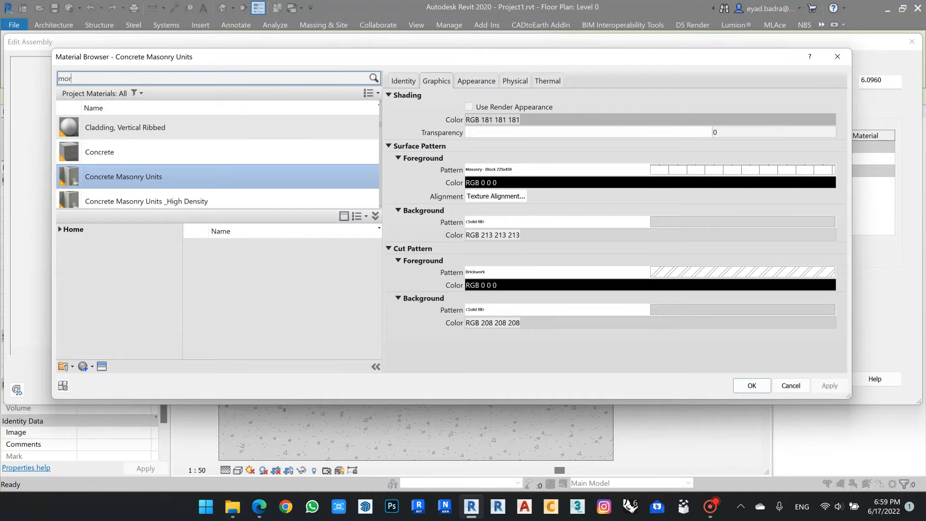
double_click(217, 135)
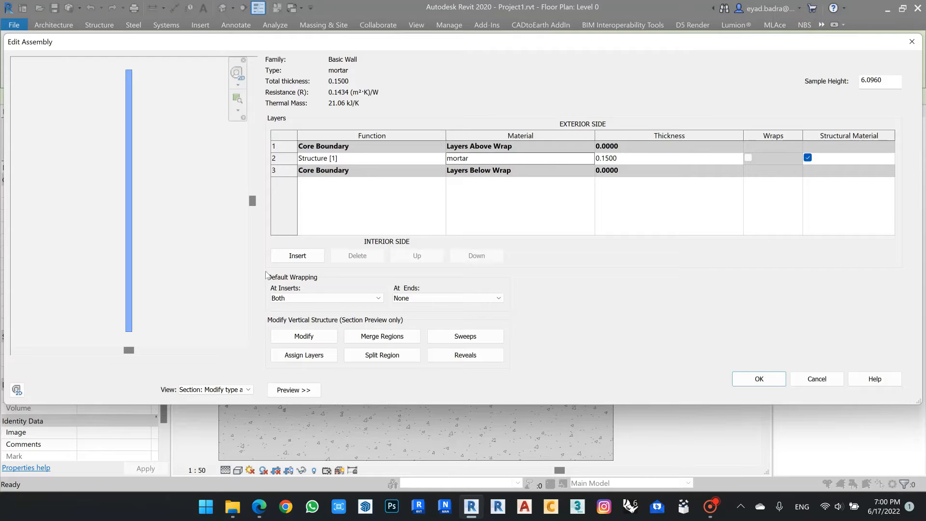
- Insert a Finish 1 [4] layer outside the exterior core boundary and set the mortar layer's function to Substrate [2]
left_click(291, 260)
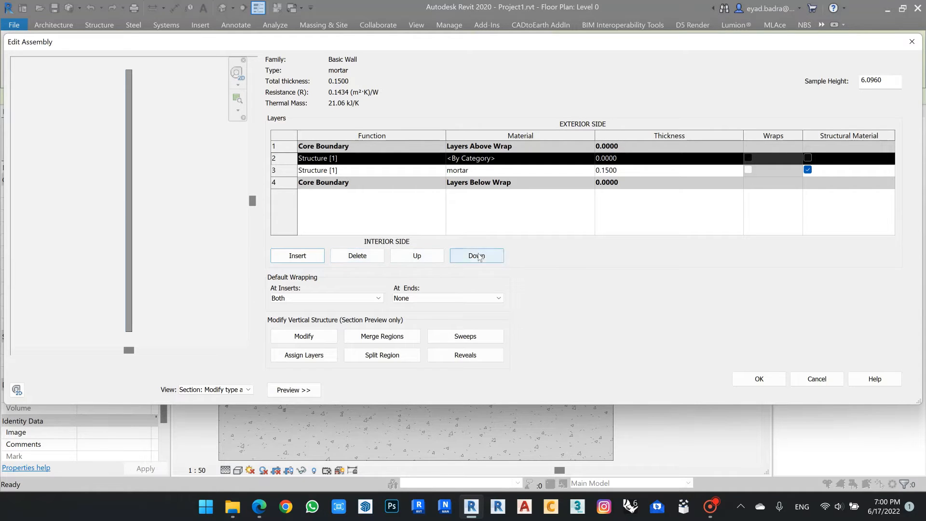
left_click(430, 259)
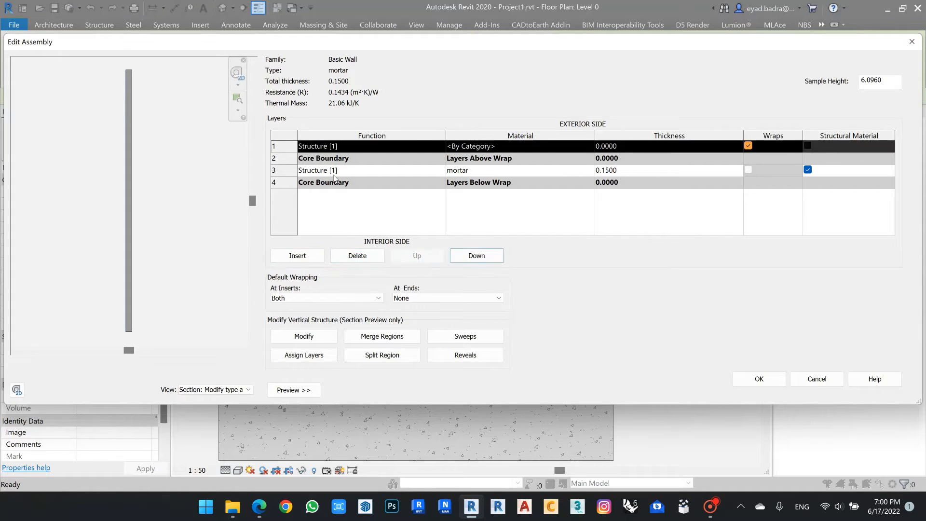
left_click(440, 148)
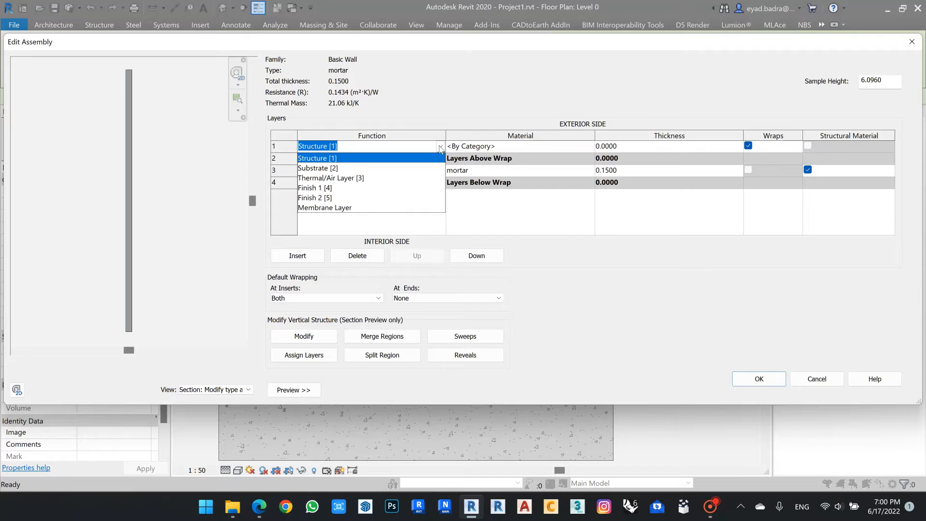
left_click(328, 188)
left_click(440, 170)
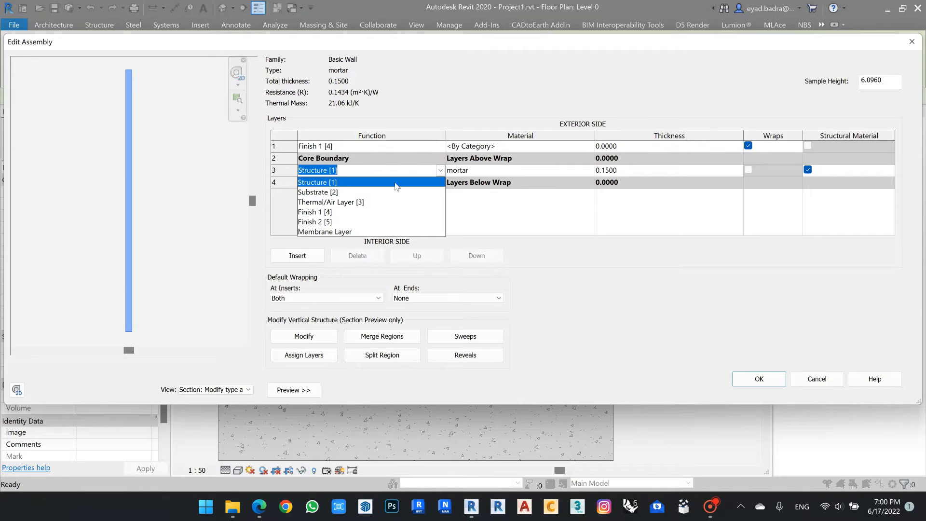
left_click(313, 192)
- Search the materials for "paint", add Wall Texture, Orange Peel from the AEC Paint library and assign it to the finish layer
left_click(590, 149)
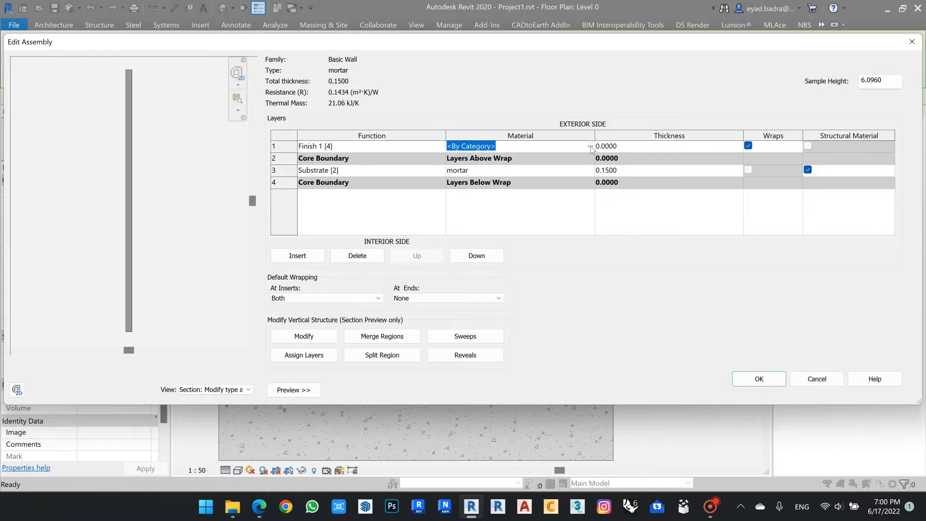
left_click(591, 146)
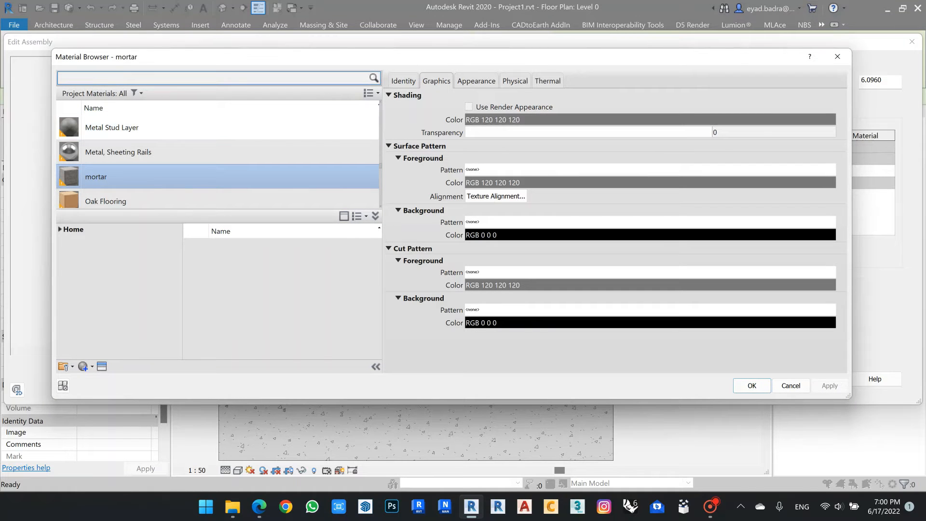
type("paint")
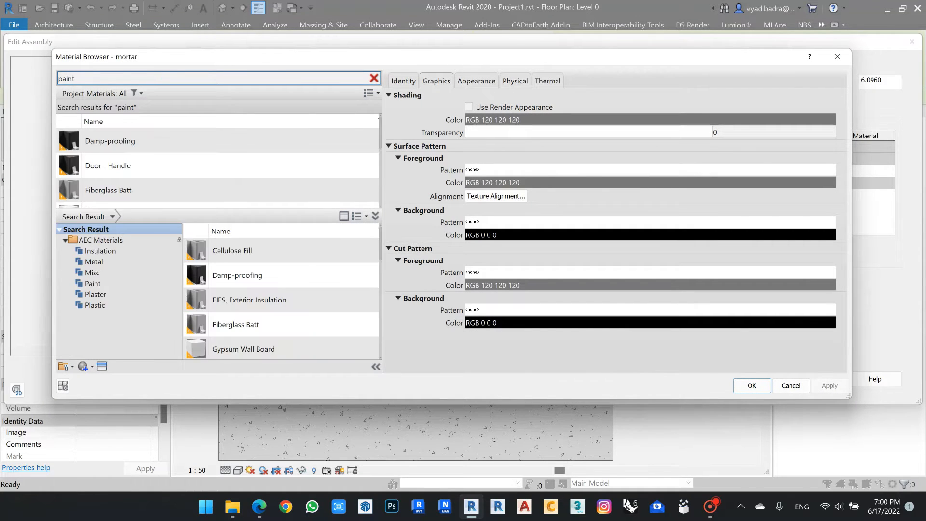
scroll(175, 154, "down", 3)
scroll(176, 155, "down", 1)
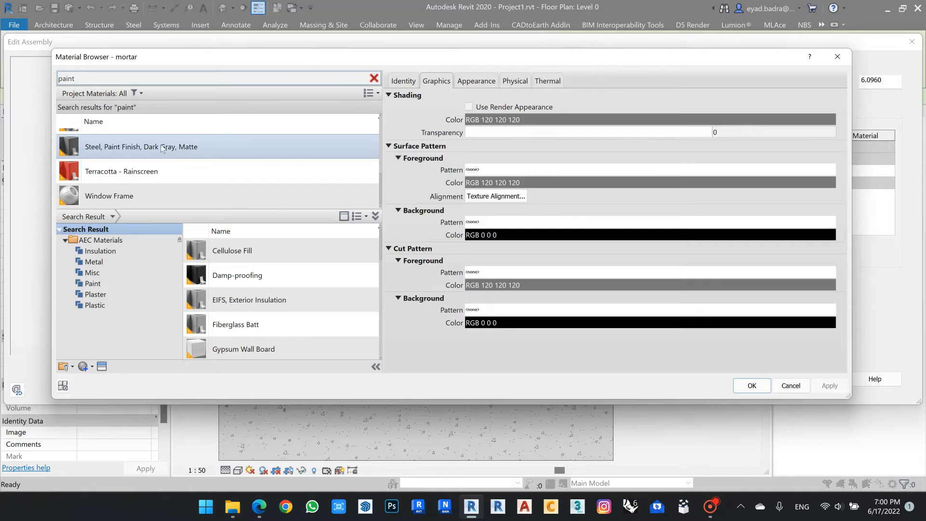
scroll(164, 146, "up", 1)
scroll(178, 177, "down", 1)
scroll(272, 299, "down", 5)
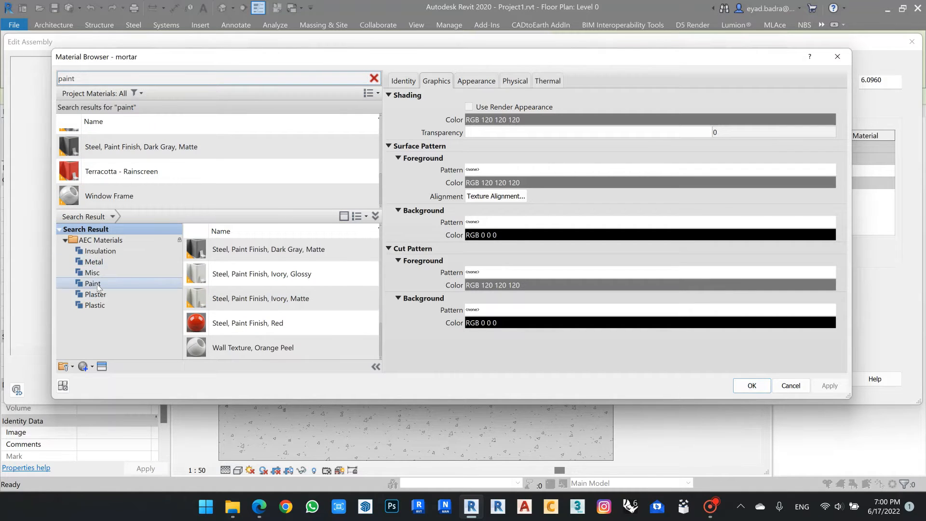
left_click(94, 284)
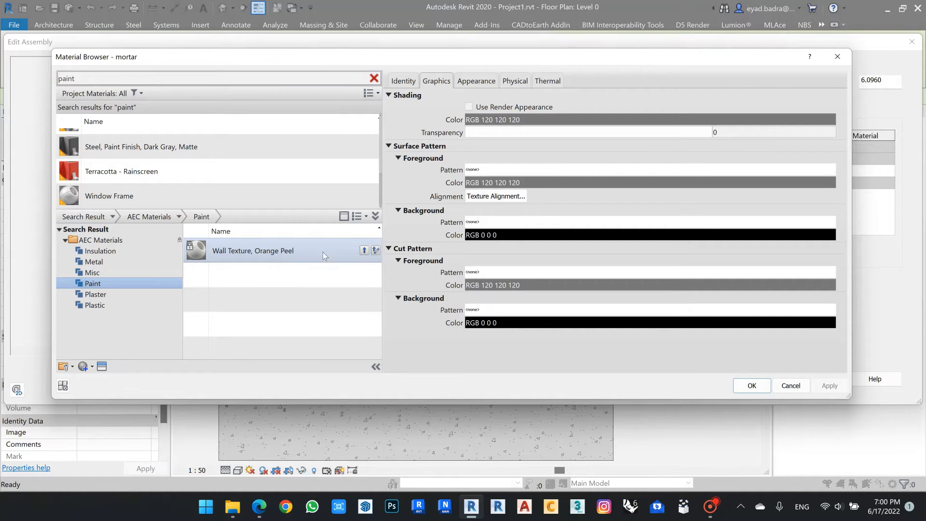
left_click(364, 250)
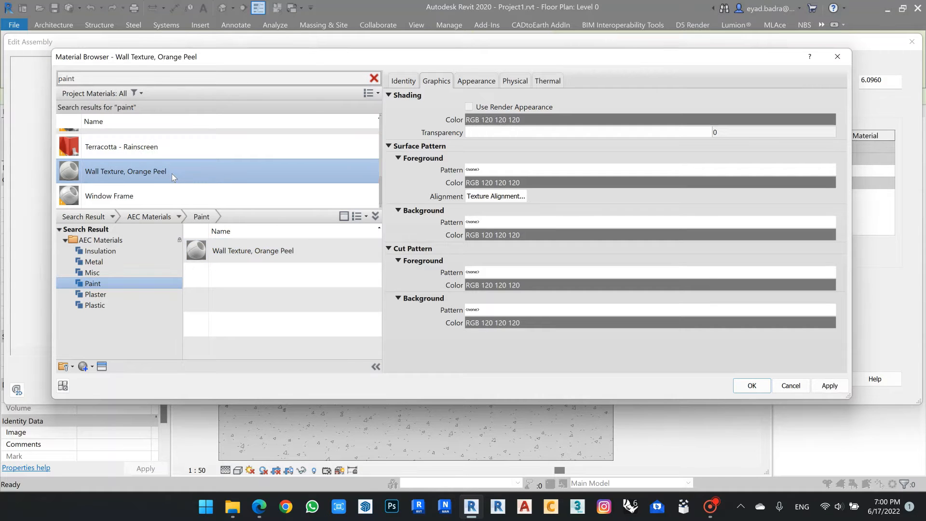
double_click(170, 171)
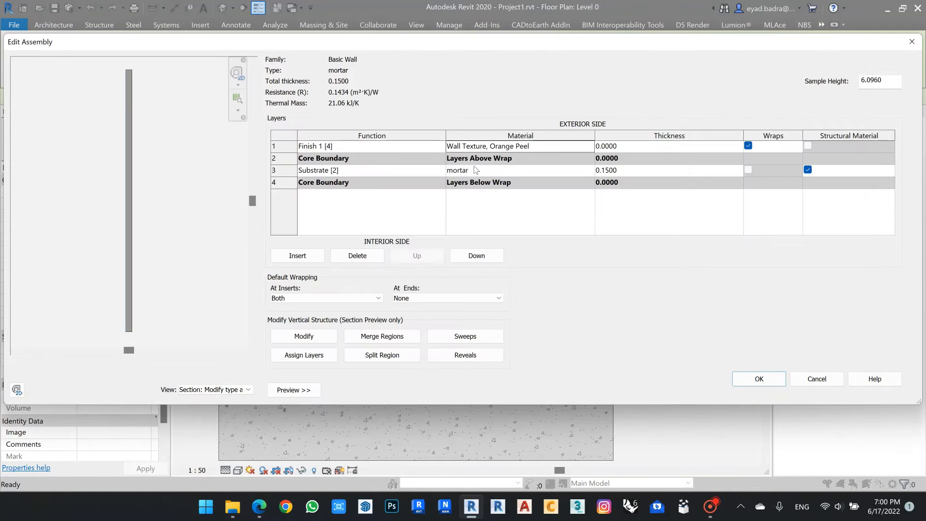
- Set the mortar layer's thickness to 0.0240 and the finish layer's to 0.0010, and accept the wall type
left_click(632, 169)
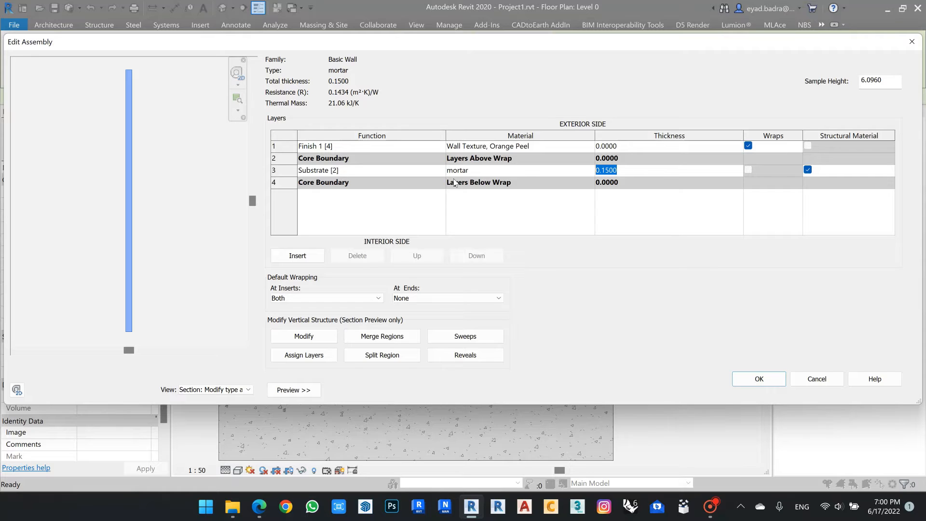
left_click(635, 171)
left_click(622, 146)
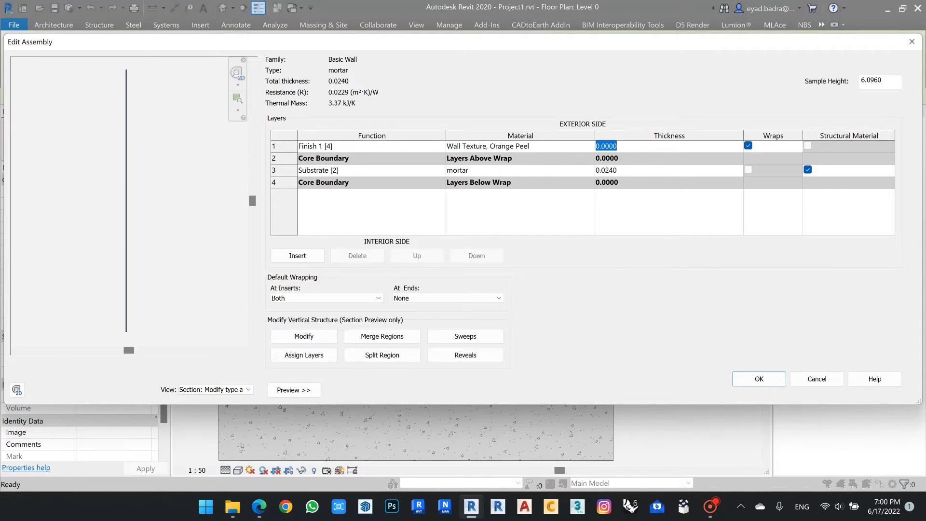
type("0.0010")
key("Return")
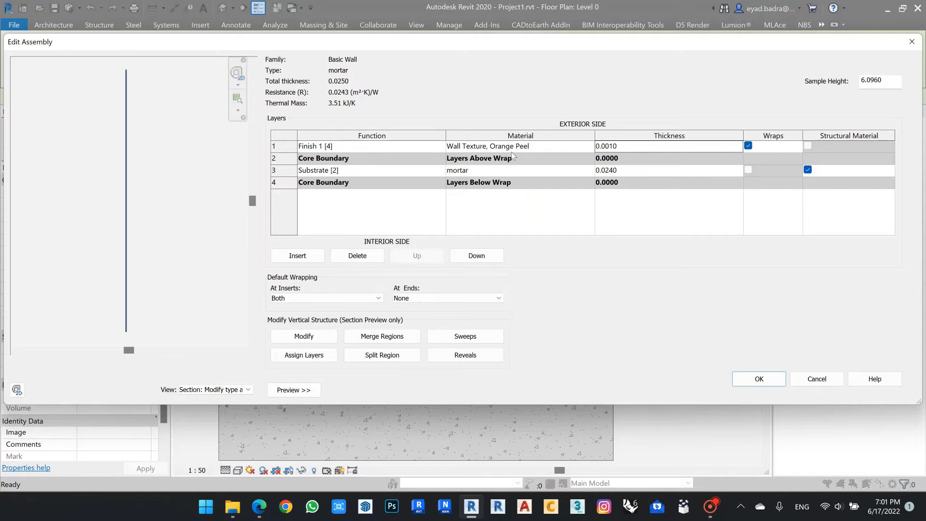
left_click(759, 379)
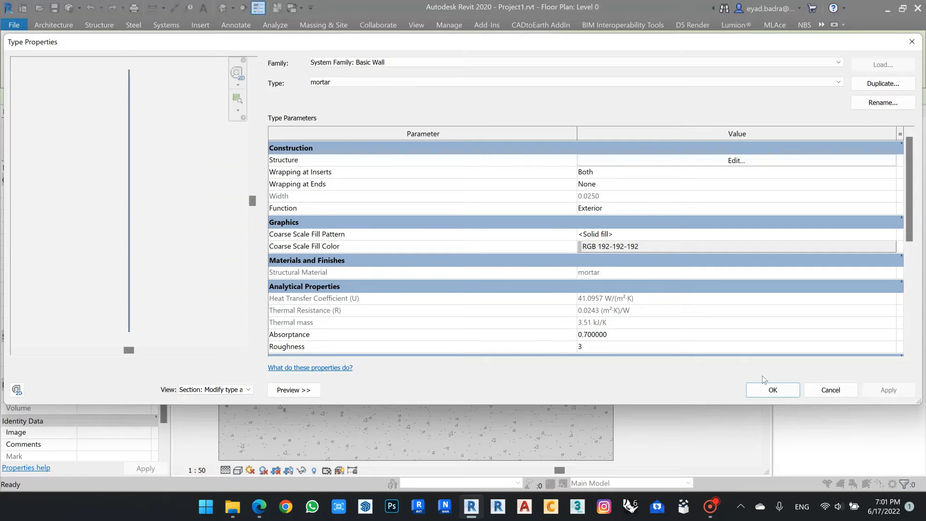
left_click(780, 389)
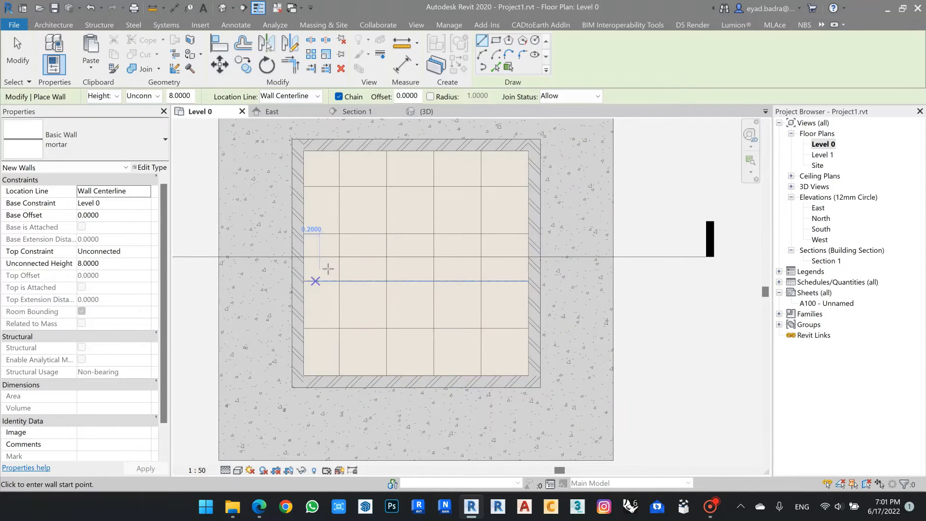
- Set the new walls' base offset to -0.1, top constraint to Up to level: Level 1 and top offset to -0.33
middle_click_drag(369, 219, 374, 219)
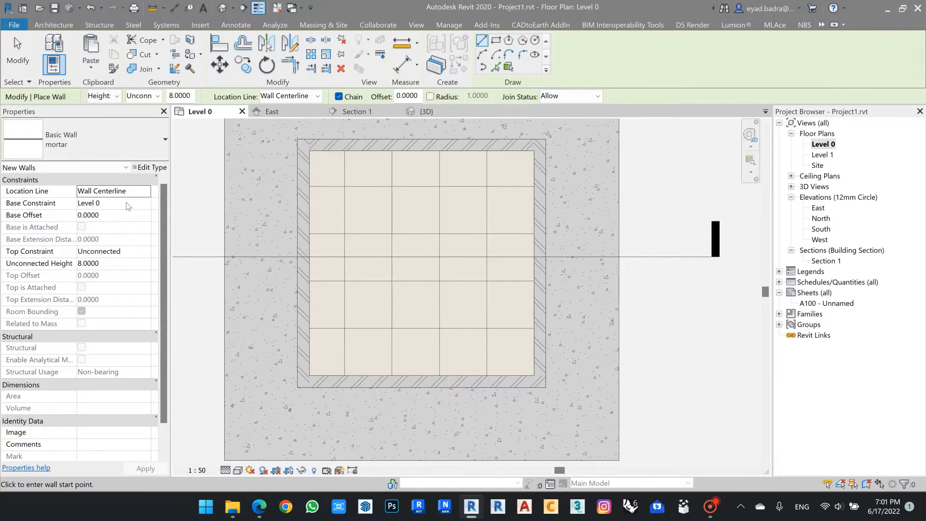
left_click(41, 216)
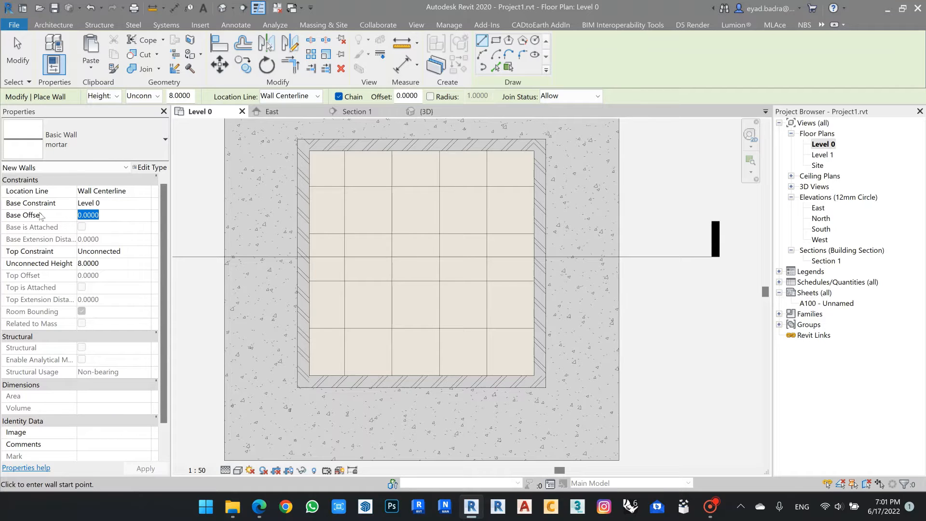
type("-0.1")
left_click(111, 252)
left_click(145, 251)
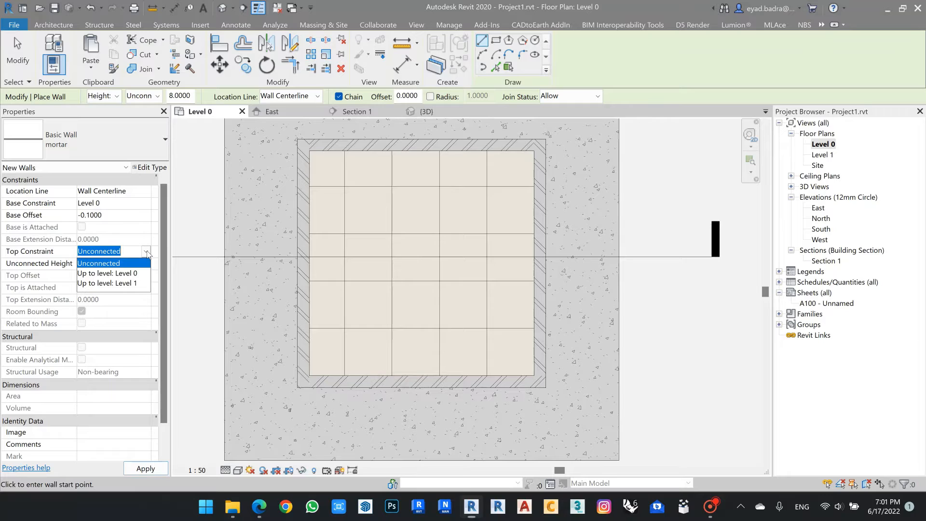
left_click(120, 283)
left_click(37, 276)
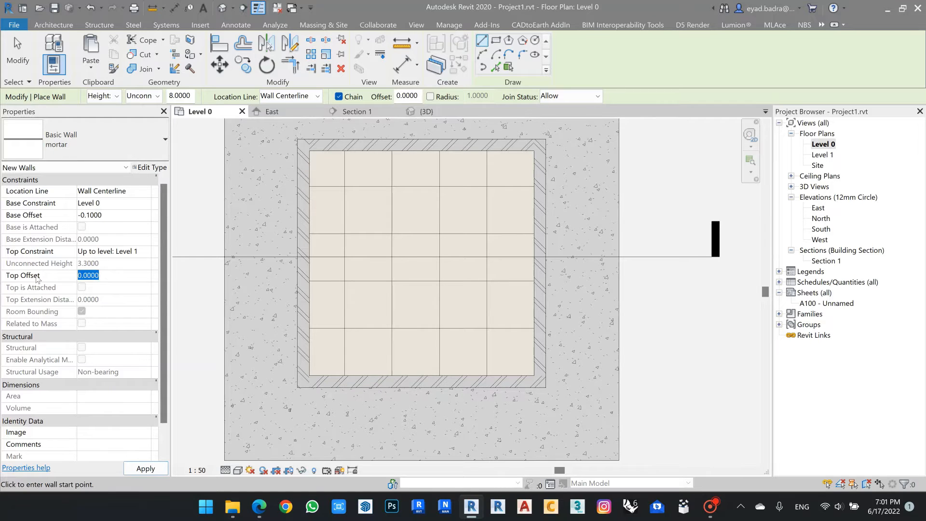
type("-0.33")
left_click(151, 465)
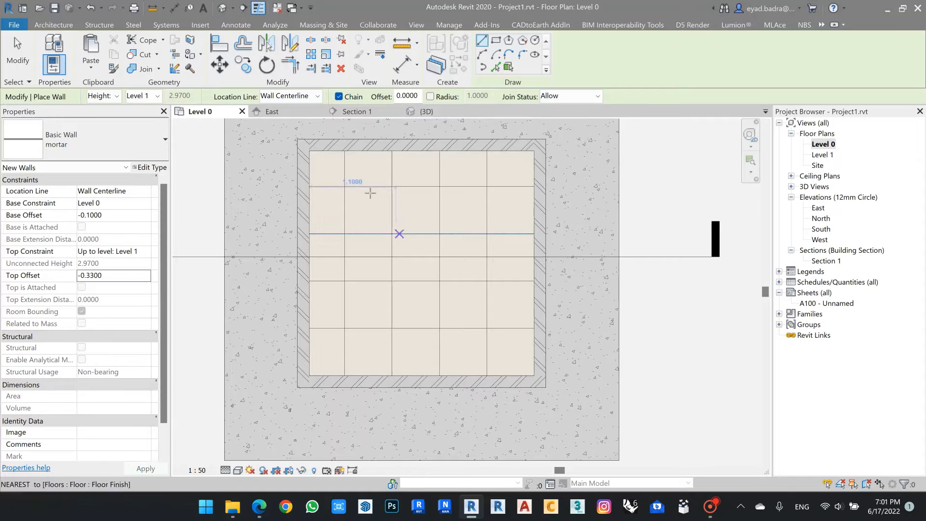
- Draw a closed rectangle of mortar walls inside the room, set in from the block walls, with vertical sides about 2.5 m long
left_click(327, 162)
left_click(326, 359)
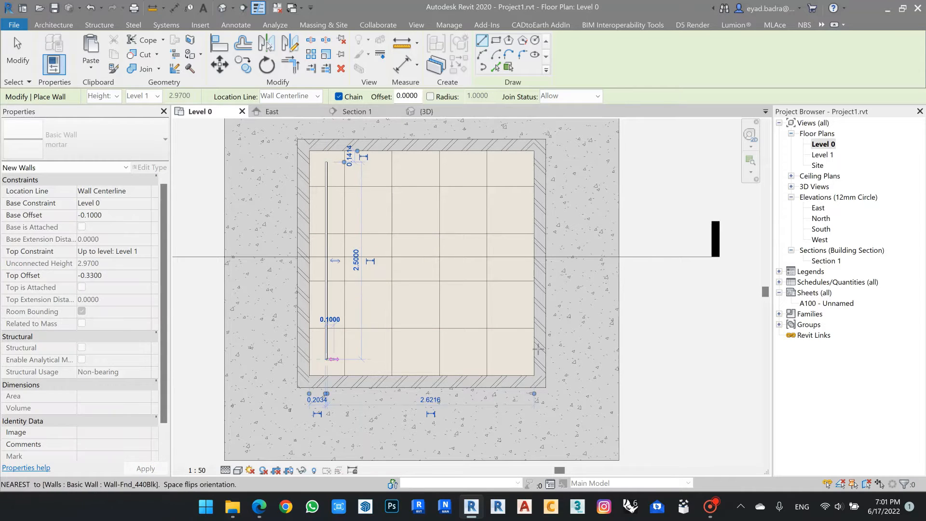
left_click(507, 359)
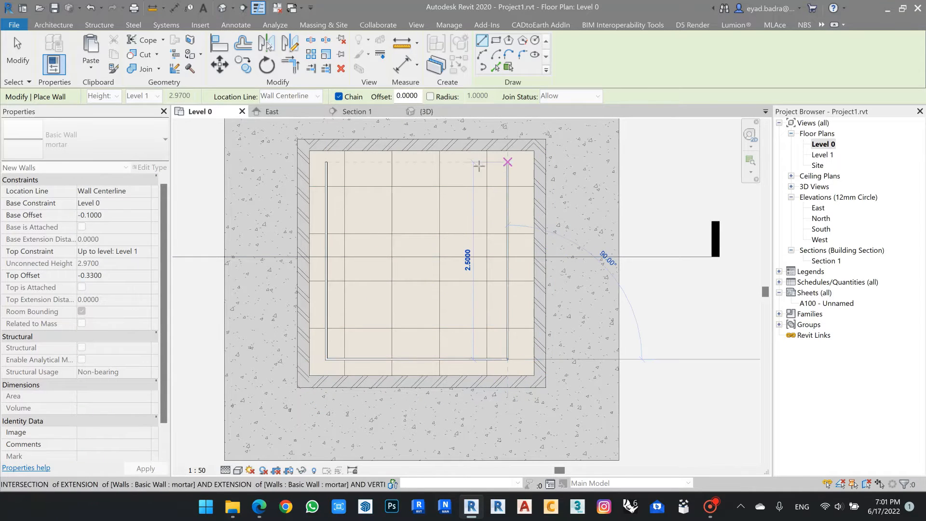
left_click(508, 163)
left_click(326, 162)
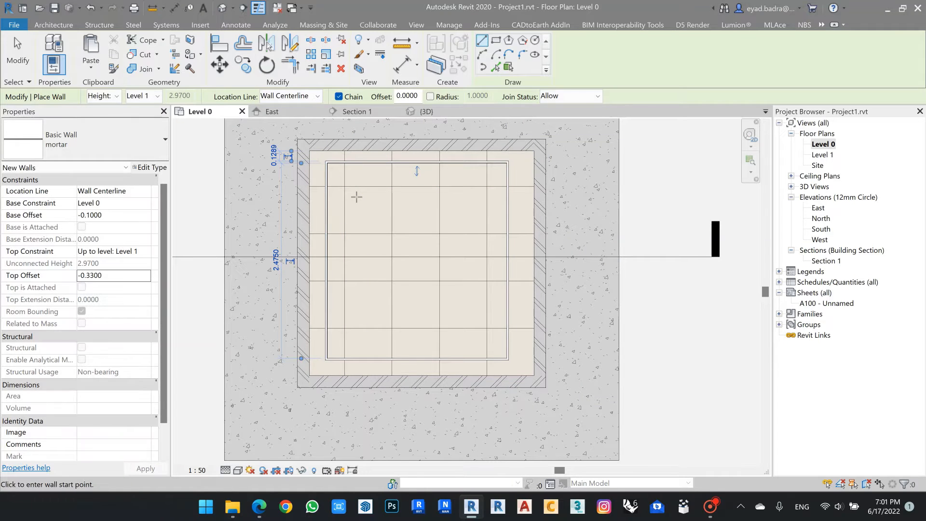
- Align the outer faces of the west and north mortar walls with the inner faces of the block walls
key("Escape")
key("Escape")
scroll(321, 191, "up", 6)
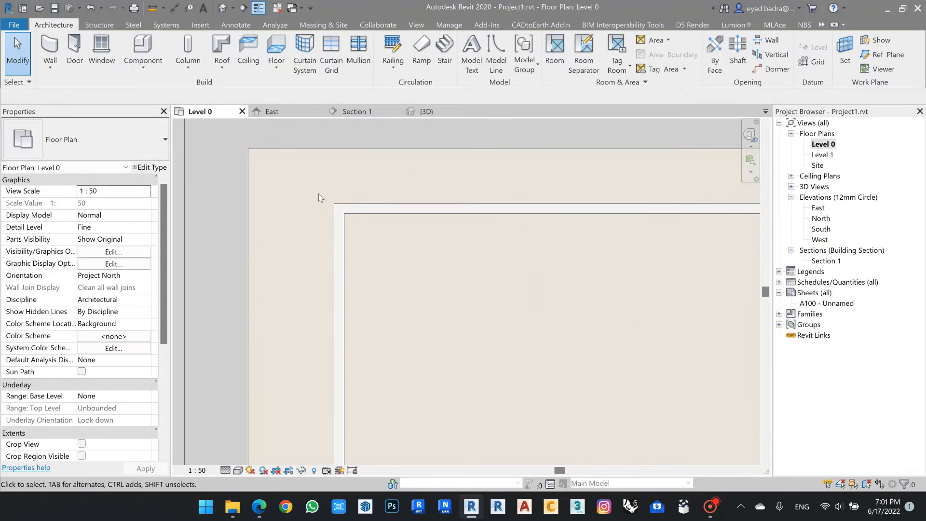
middle_click_drag(306, 201, 319, 201)
scroll(346, 226, "down", 3)
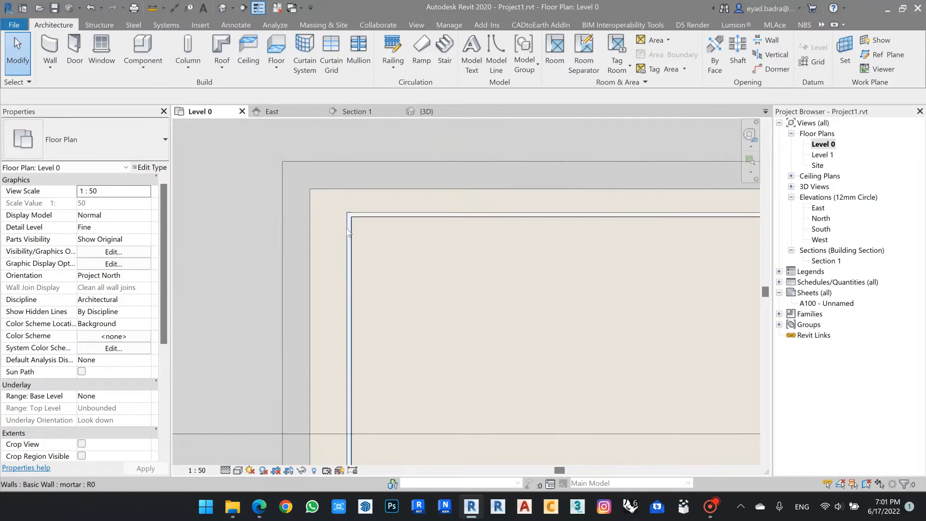
left_click(348, 228)
left_click(215, 45)
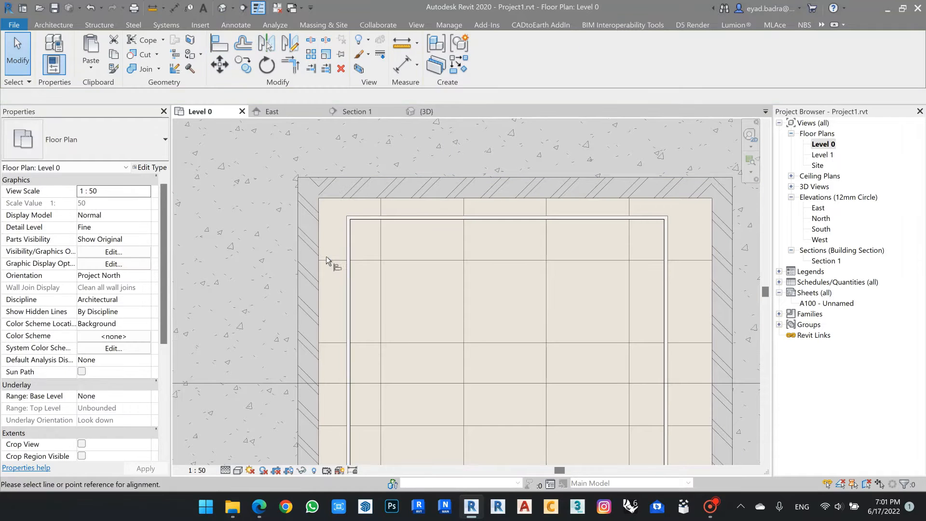
left_click(319, 253)
left_click(346, 245)
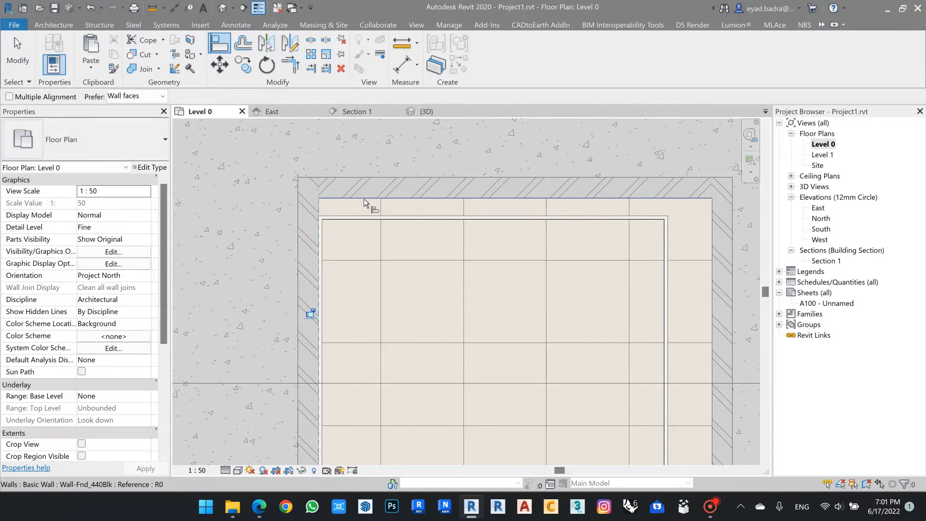
left_click(364, 198)
left_click(364, 220)
- Align the outer faces of the east and south mortar walls with the inner faces of the block walls
left_click(710, 244)
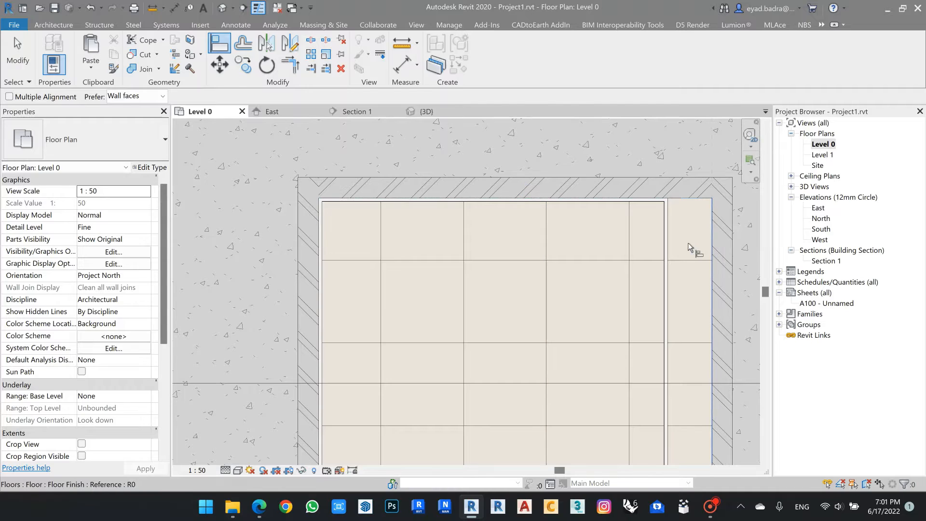
left_click(670, 240)
scroll(494, 214, "down", 2)
middle_click_drag(494, 214, 526, 207)
scroll(437, 383, "up", 6)
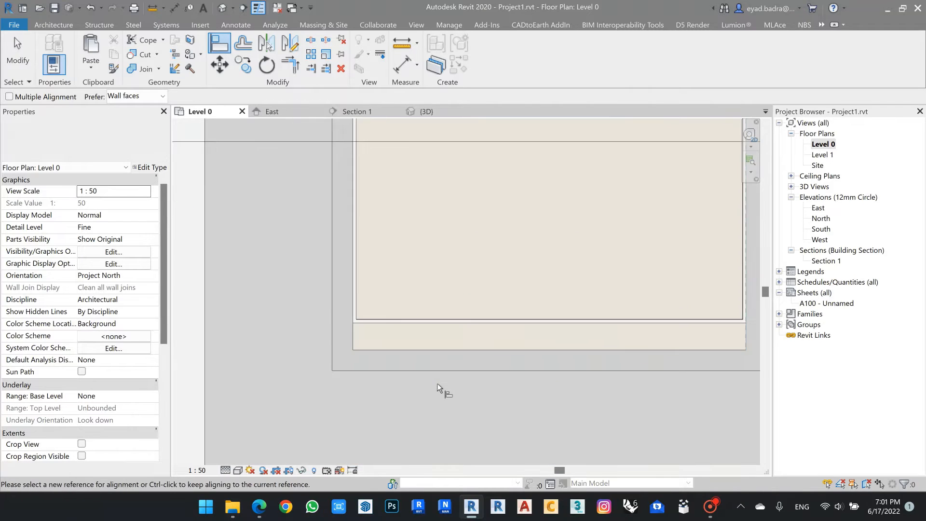
left_click(445, 303)
scroll(482, 248, "down", 4)
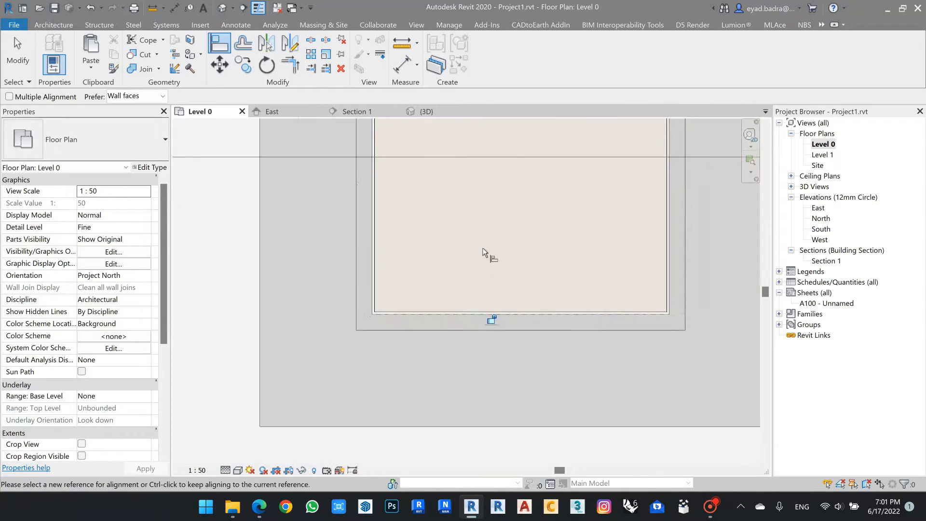
key("Escape")
- Open the Section 1 view, choose the 1:10 view scale and display it with thin lines
left_click(259, 8)
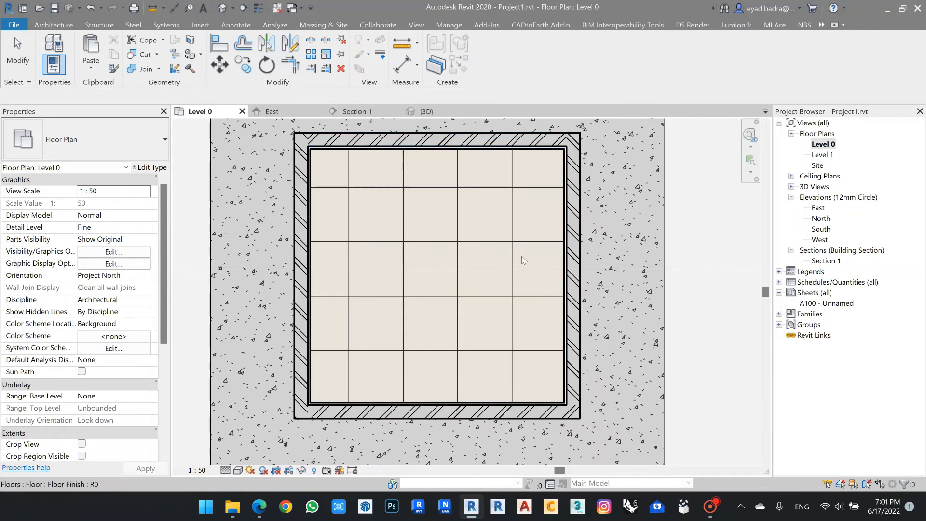
double_click(826, 261)
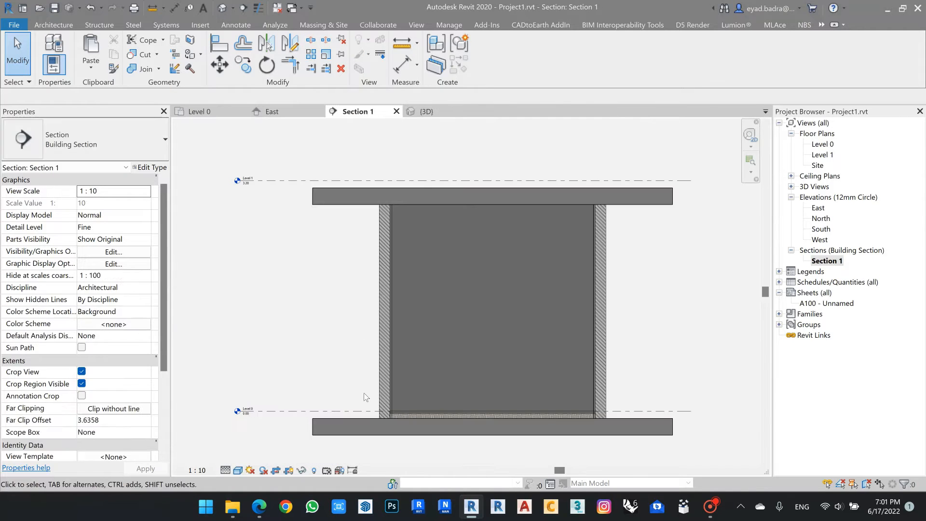
scroll(370, 395, "up", 4)
middle_click_drag(375, 397, 314, 252)
scroll(315, 252, "up", 3)
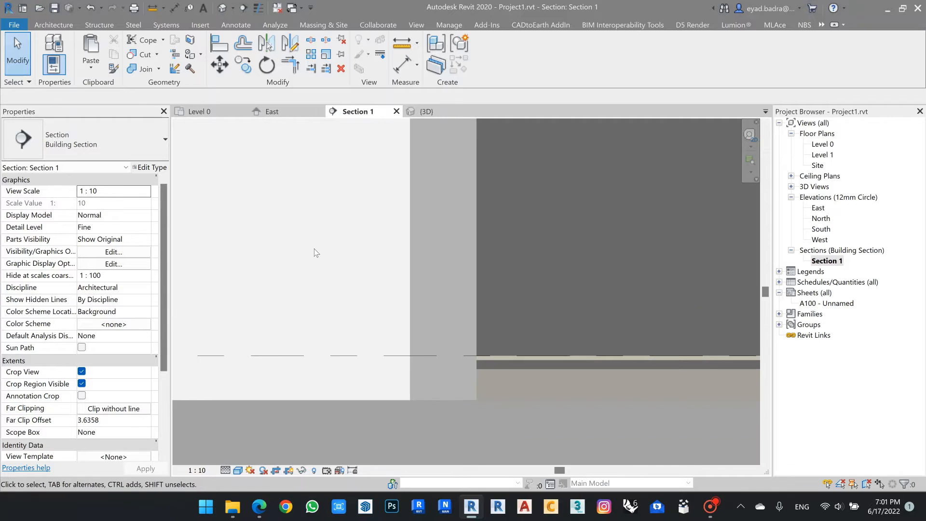
left_click(197, 471)
left_click(233, 336)
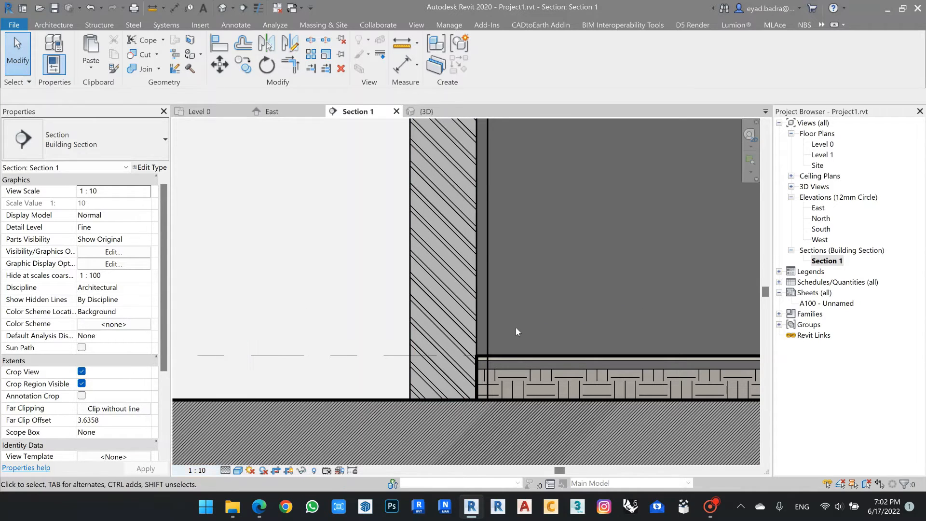
left_click(259, 8)
- Examine the mortar wall's junction with the floor finish layers and its full height up to the upper slab in the section
scroll(521, 337, "up", 3)
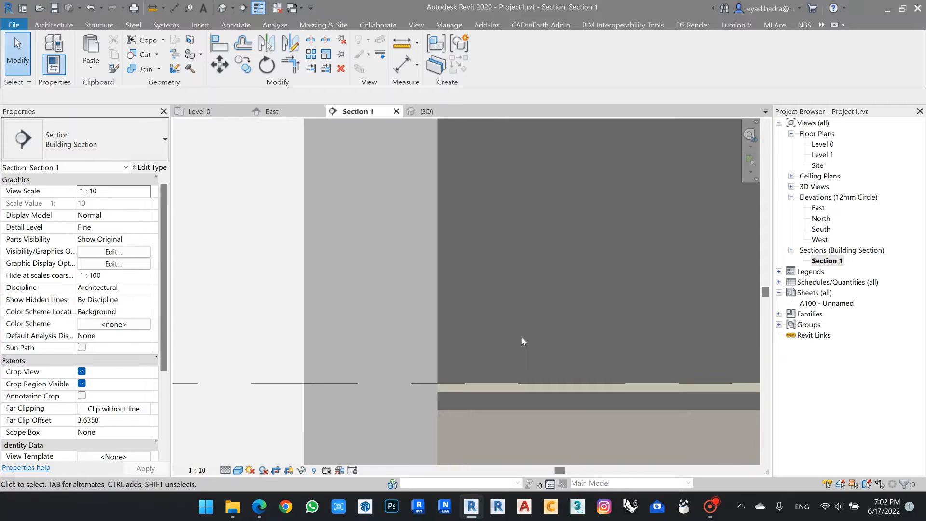
middle_click_drag(521, 337, 424, 222)
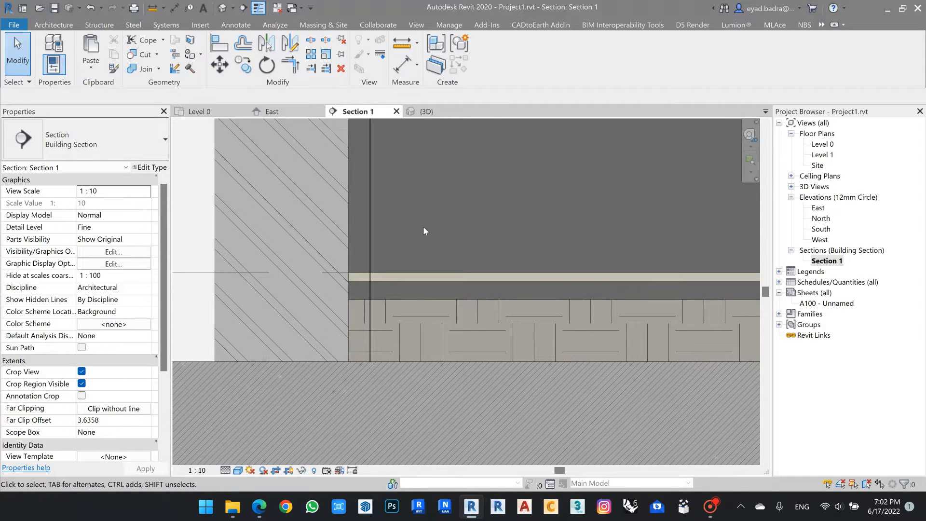
scroll(442, 210, "down", 4)
middle_click_drag(516, 155, 391, 347)
scroll(428, 237, "down", 2)
scroll(393, 346, "down", 1)
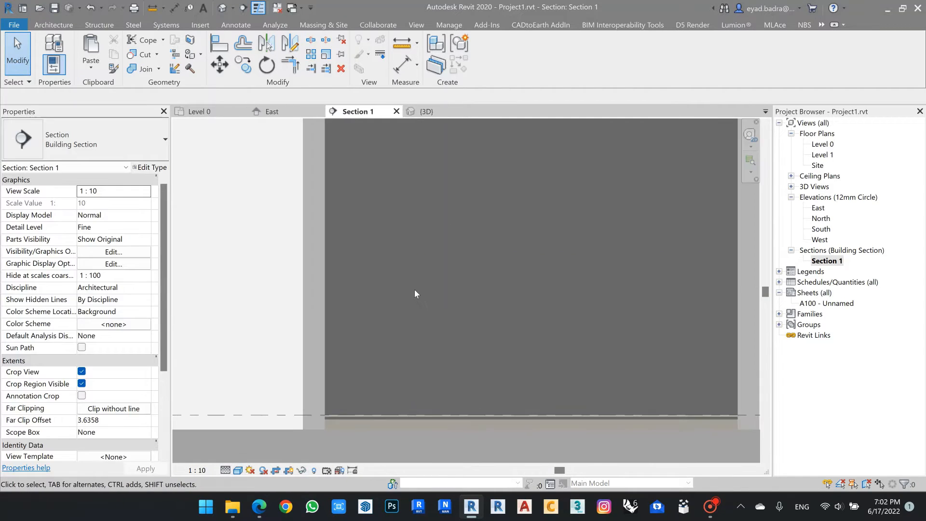
scroll(443, 266, "down", 3)
middle_click_drag(458, 247, 416, 295)
scroll(418, 288, "up", 1)
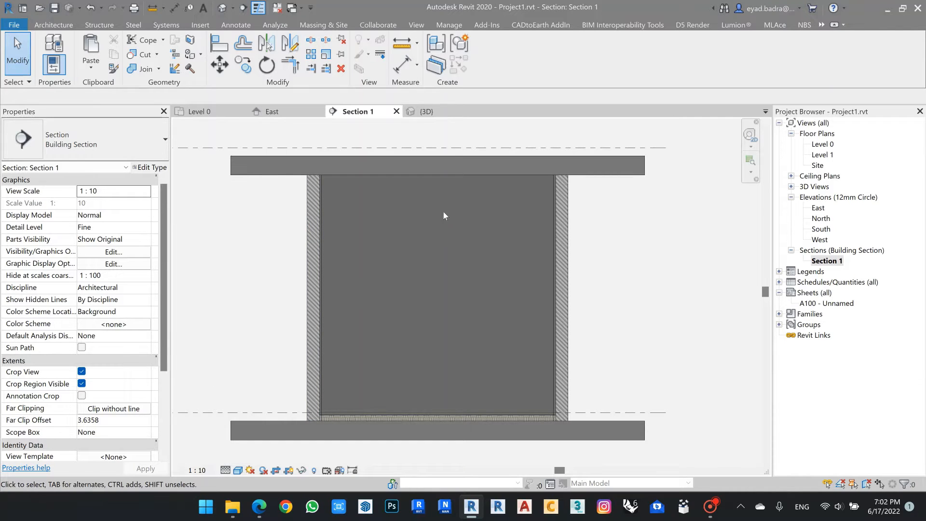
- Open the Wall Texture, Orange Peel material from the finish layer of the mortar wall type's structure
left_click(324, 195)
left_click(148, 168)
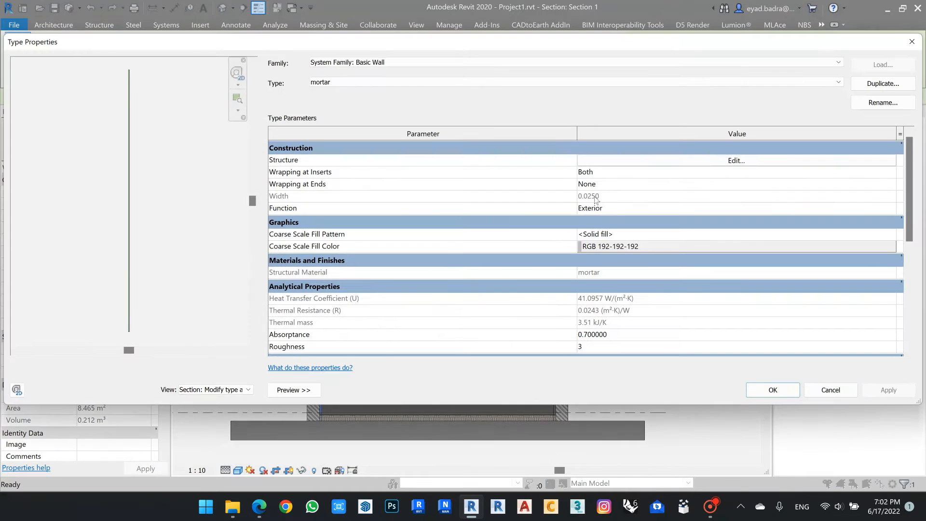
left_click(708, 160)
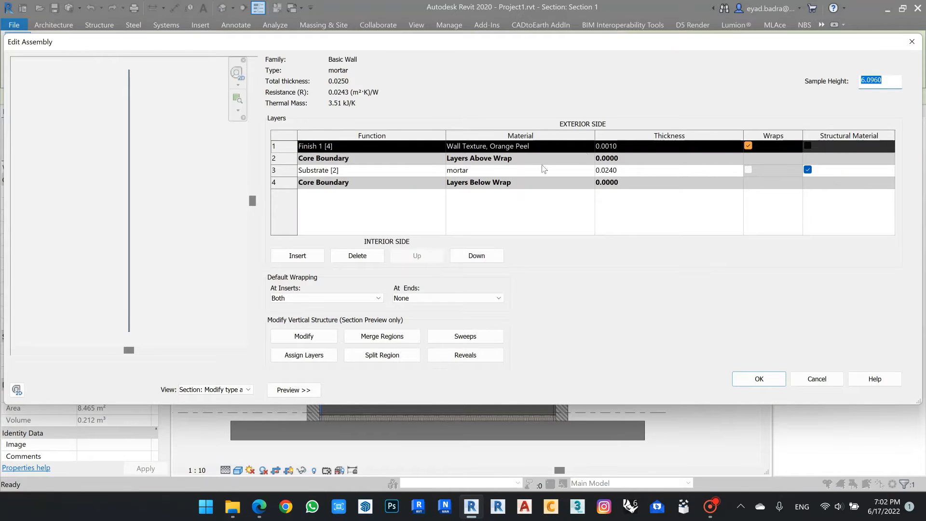
left_click(579, 146)
left_click(591, 146)
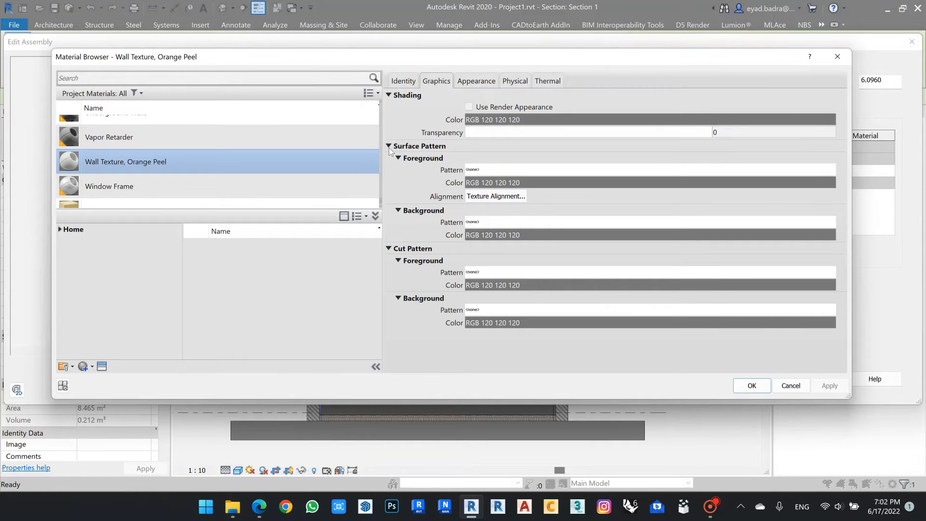
- Set the foreground surface pattern of Wall Texture, Orange Peel to the Sand drafting pattern
left_click(803, 170)
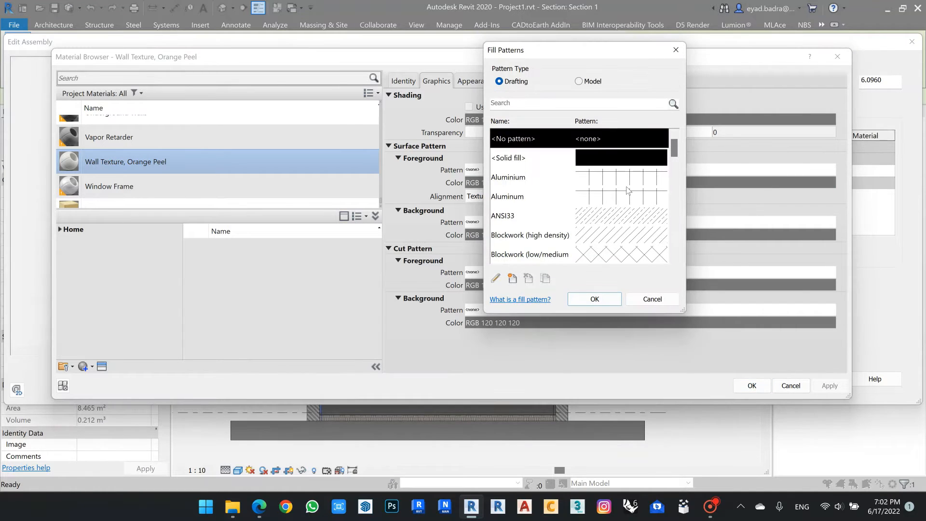
scroll(628, 192, "down", 5)
scroll(627, 192, "up", 3)
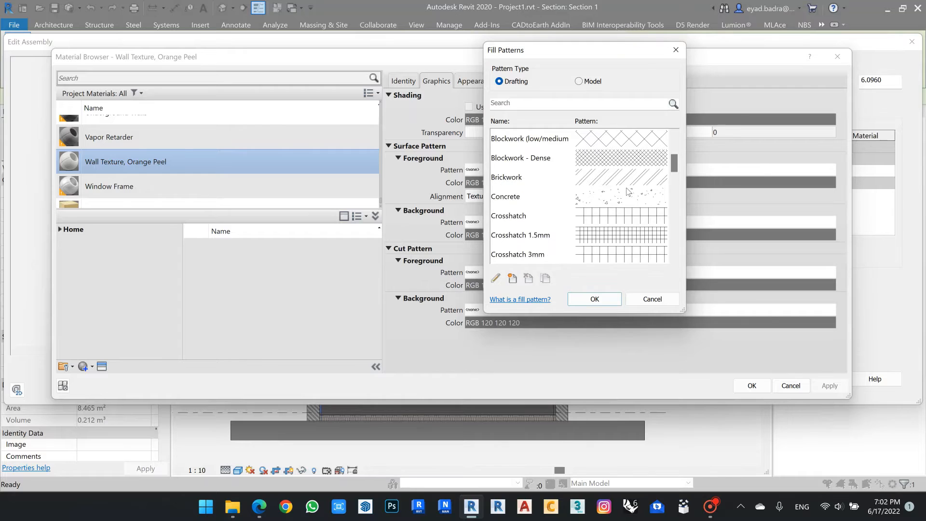
scroll(631, 194, "down", 7)
scroll(637, 196, "up", 1)
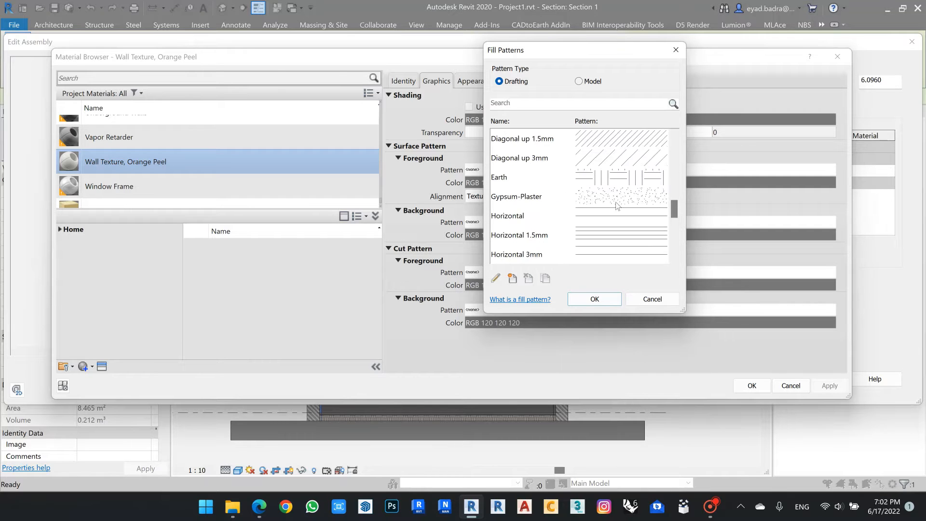
scroll(616, 205, "down", 3)
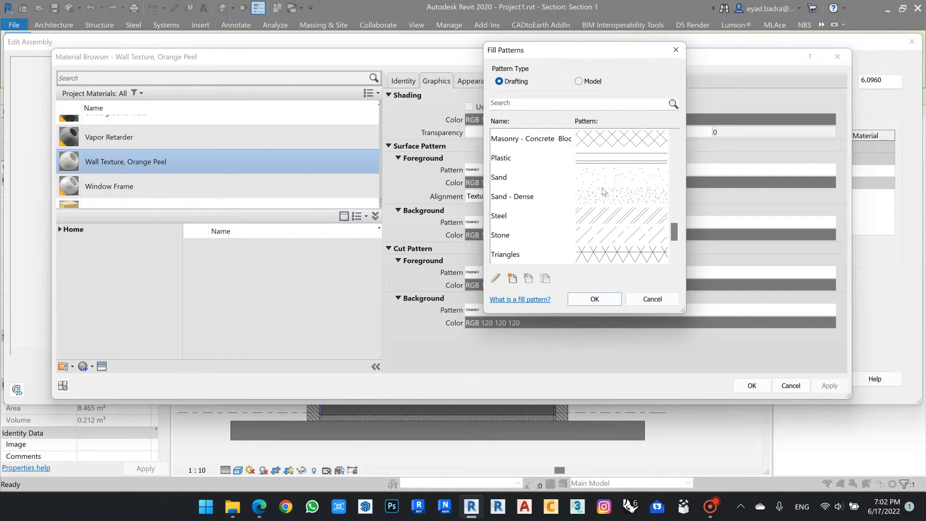
left_click(610, 182)
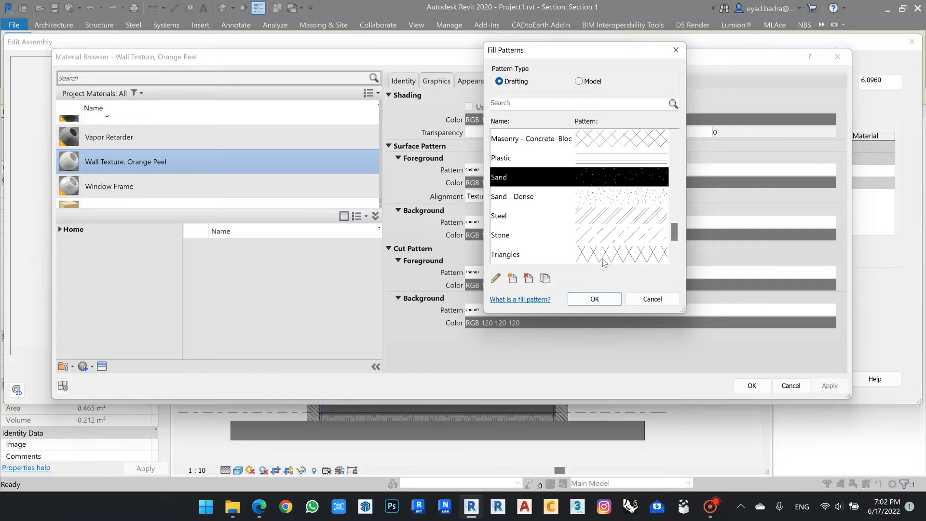
left_click(599, 298)
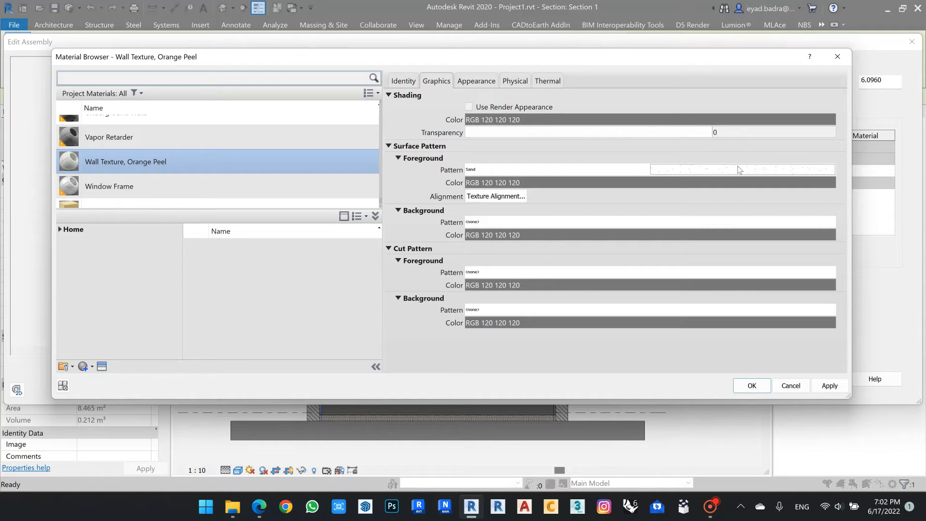
- Give the material's background surface pattern a solid fill in RGB 230 230 230, and accept the material and wall type
left_click(770, 224)
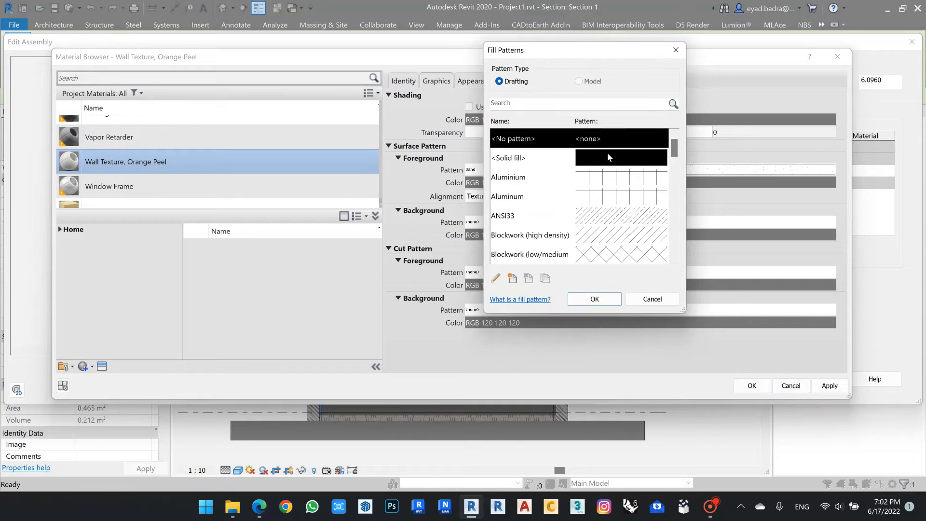
left_click(608, 157)
left_click(595, 300)
left_click(732, 235)
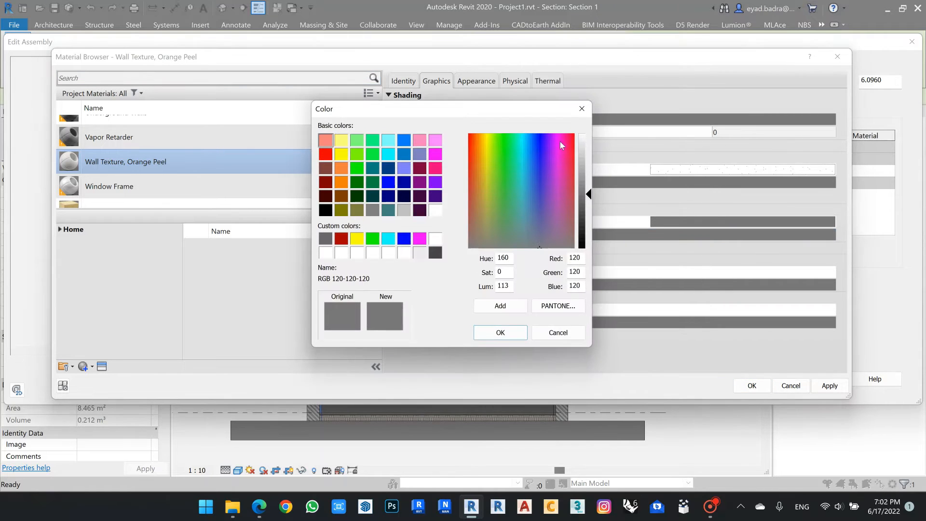
left_click_drag(583, 150, 588, 145)
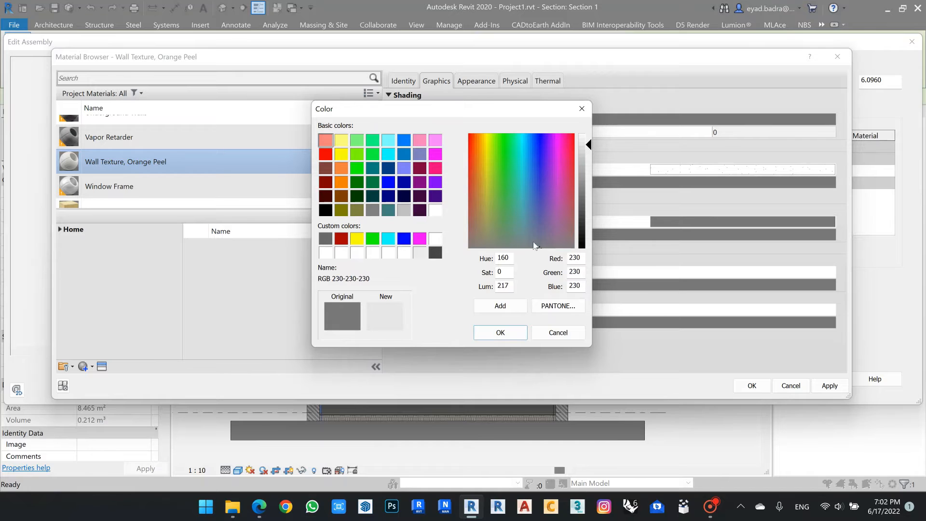
left_click(498, 333)
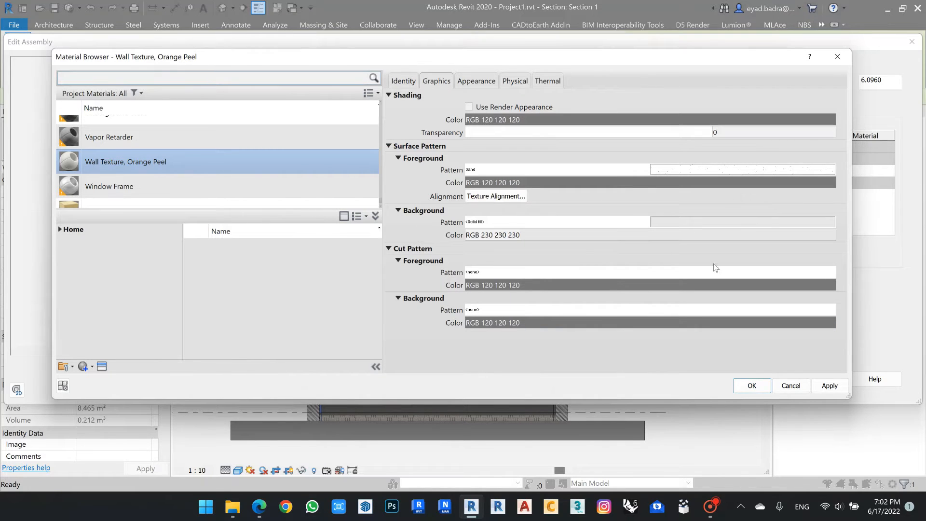
left_click(830, 389)
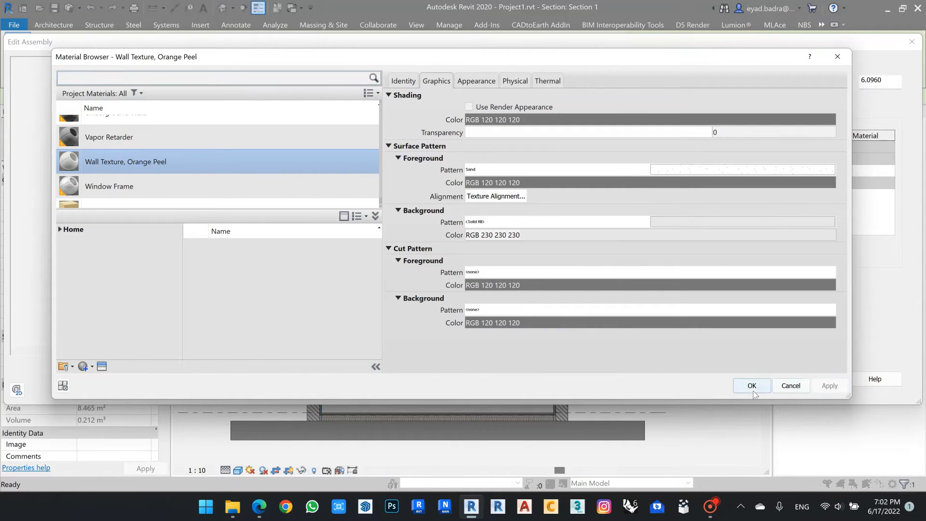
left_click(751, 386)
left_click(745, 381)
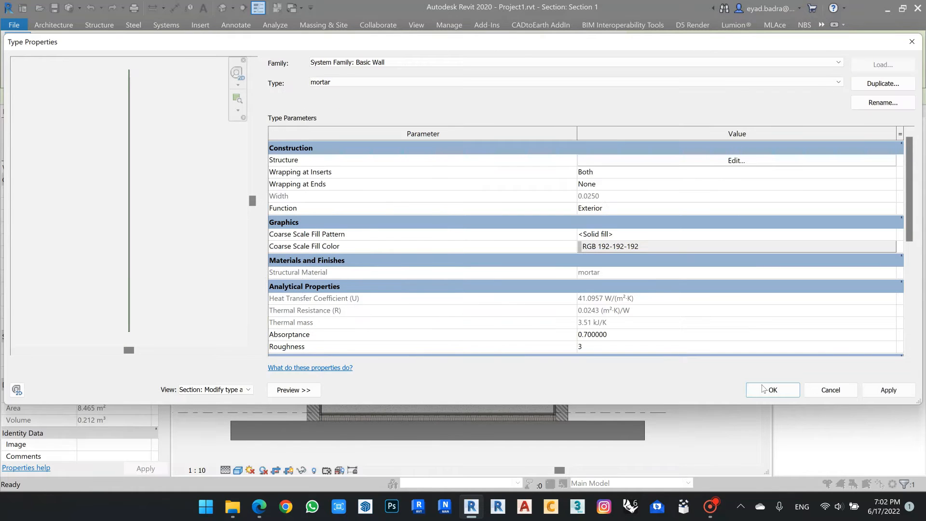
left_click(767, 387)
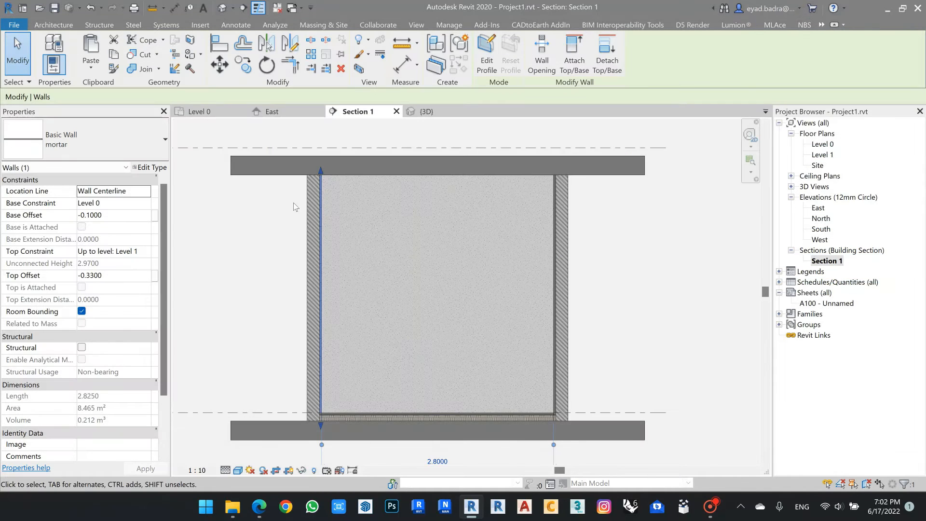
- Deselect the mortar wall and inspect its mortar and finish layers against the block wall in the section
scroll(296, 197, "up", 5)
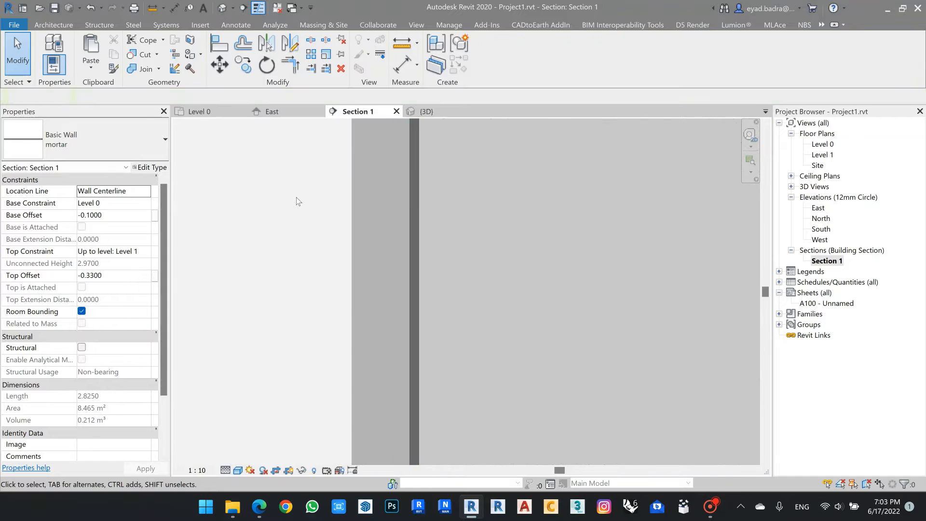
left_click(297, 198)
scroll(437, 167, "up", 3)
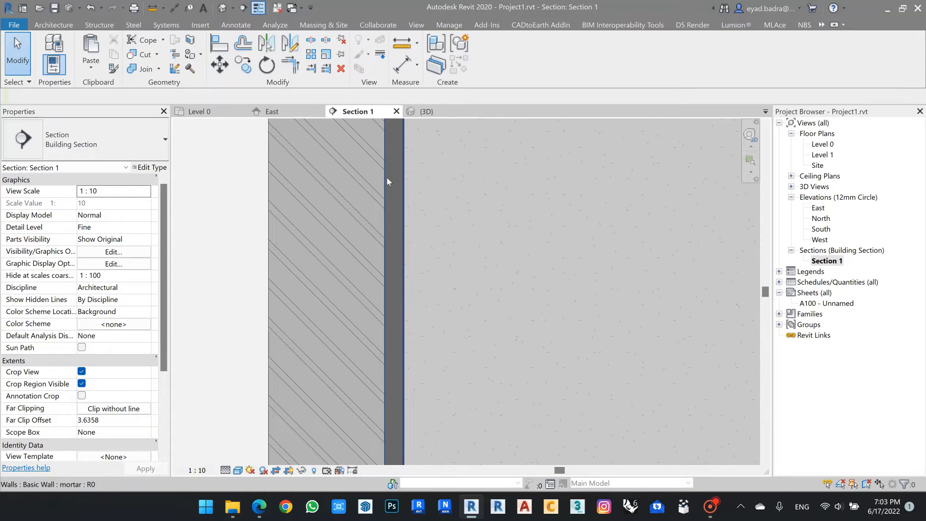
scroll(387, 179, "up", 4)
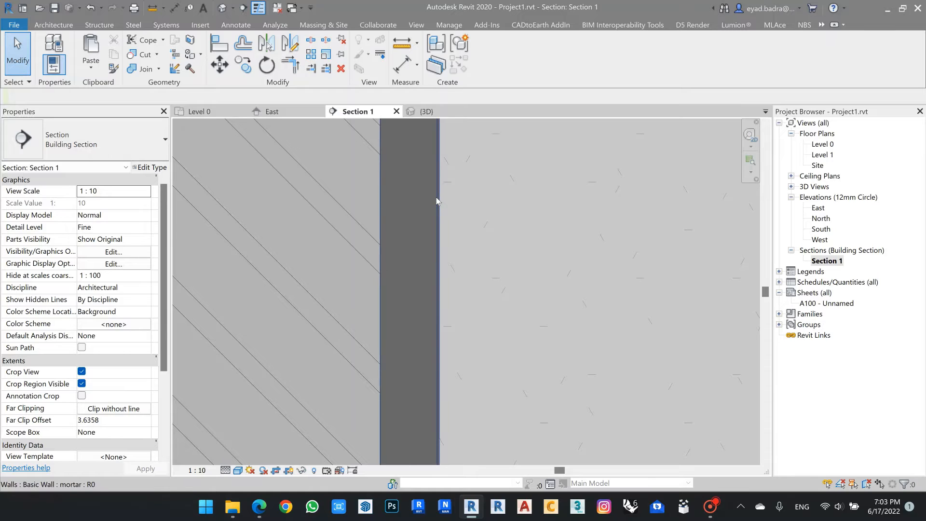
scroll(441, 194, "down", 6)
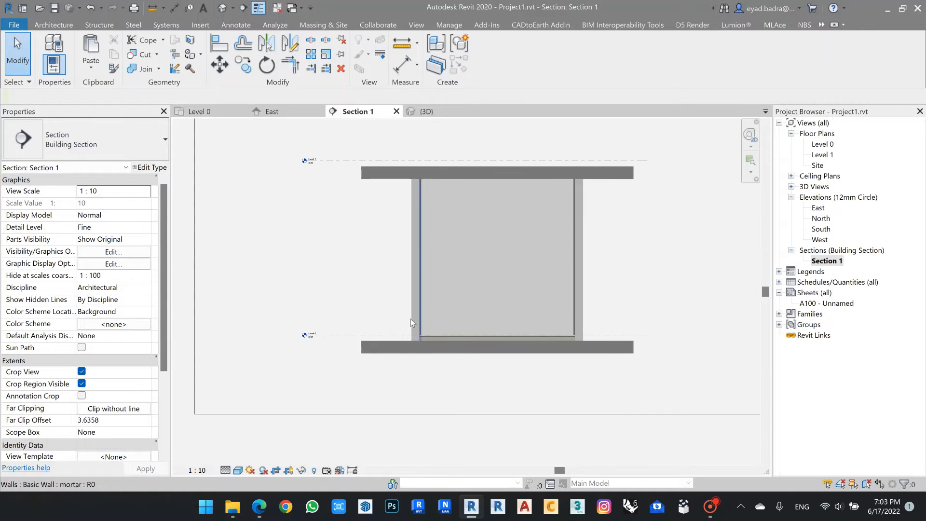
- Turn off thin lines in the section view and set its view scale to 1 : 5
scroll(425, 328, "up", 5)
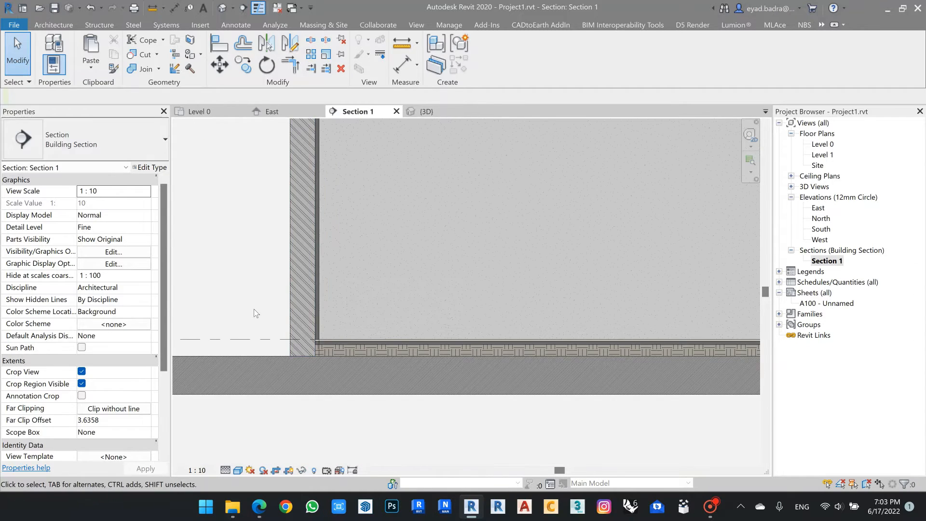
scroll(254, 309, "up", 2)
mouse_move(254, 309)
middle_mouse_down()
mouse_move(294, 251)
mouse_move(267, 213)
middle_mouse_up()
scroll(287, 239, "up", 2)
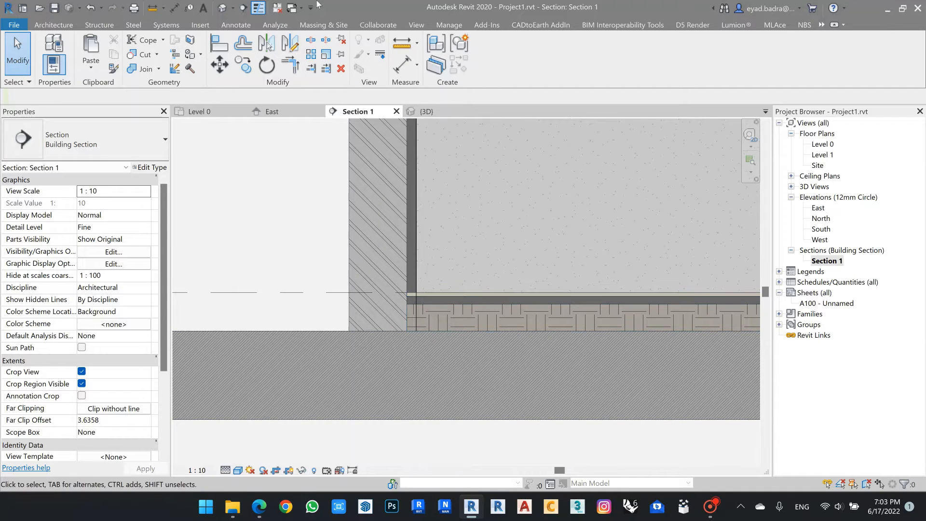
left_click(258, 8)
middle_click_drag(265, 329, 236, 318)
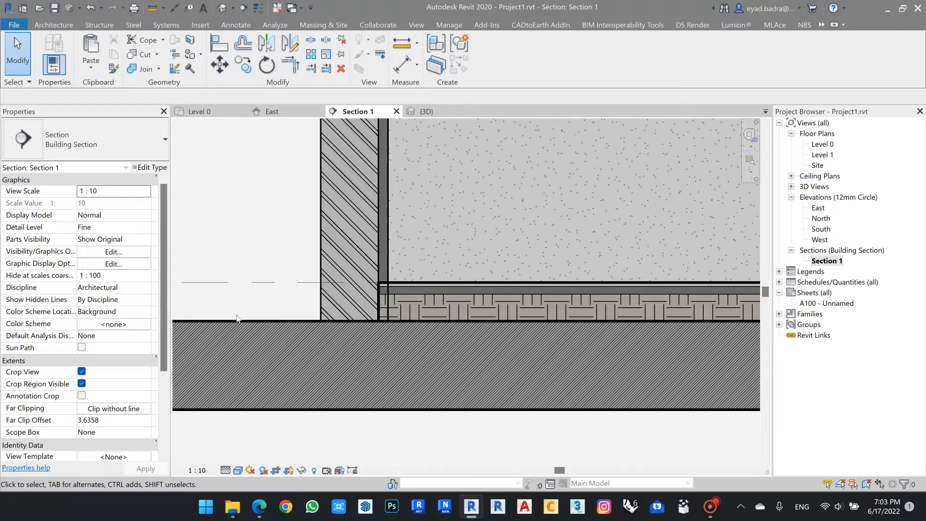
left_click(196, 471)
left_click(240, 324)
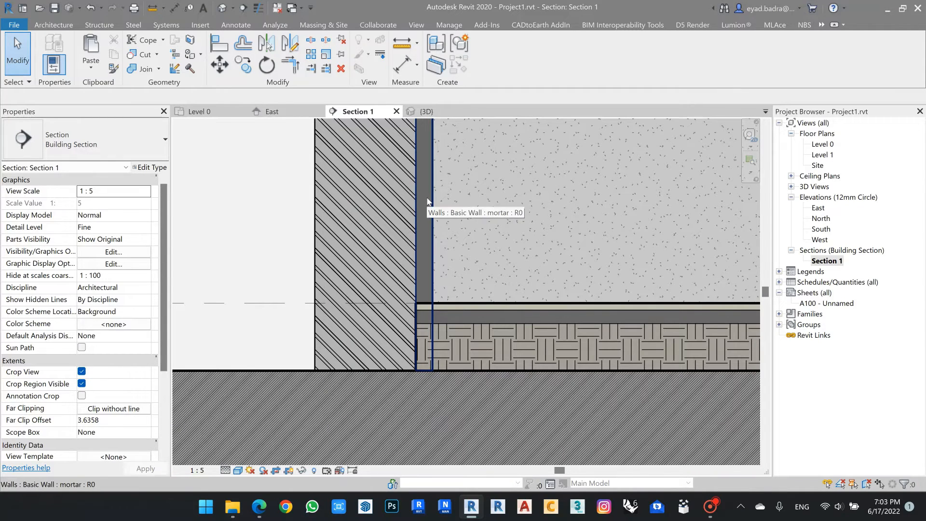
- Select the mortar wall and the Floor Finish floor in turn to examine where they overlap at the wall base
left_click(427, 201)
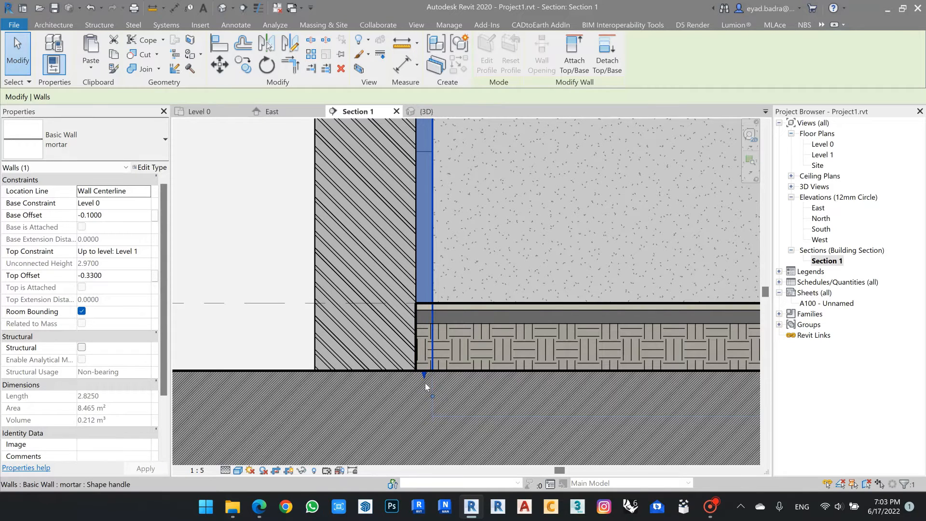
left_click(283, 245)
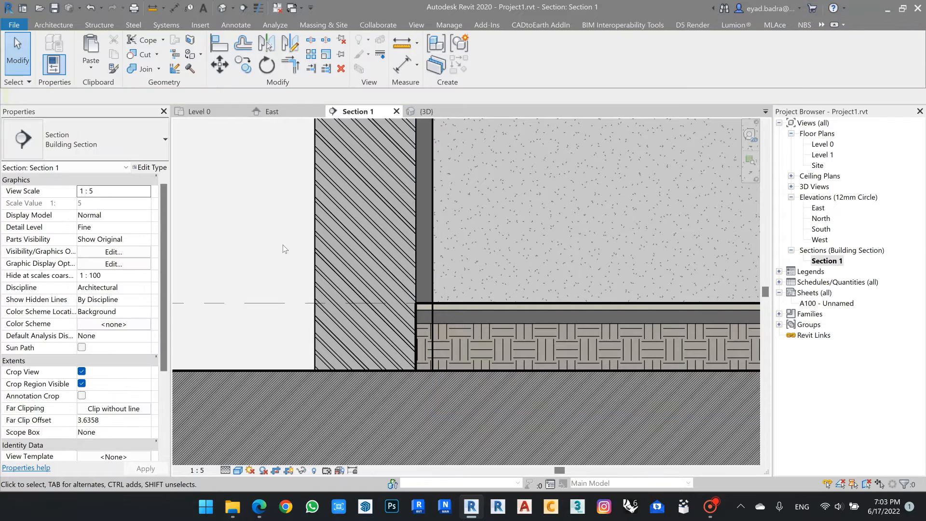
left_click(427, 245)
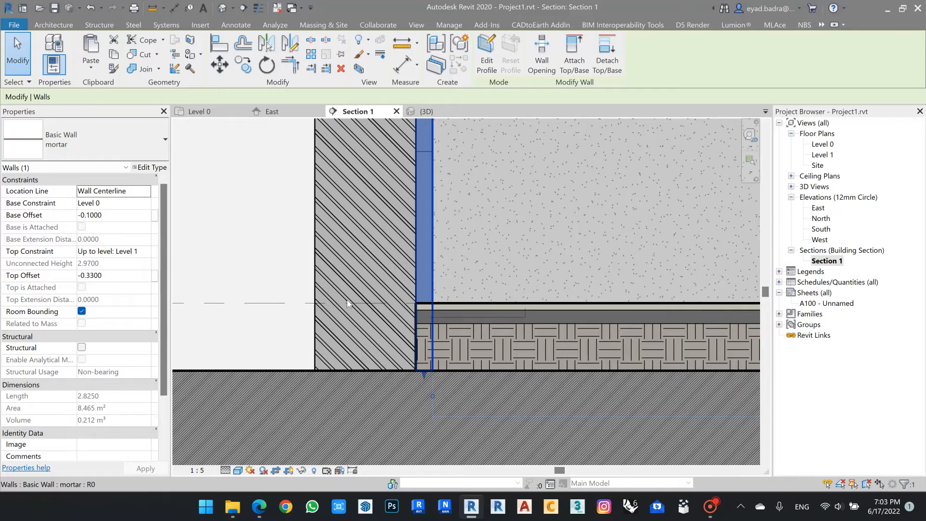
scroll(261, 251, "down", 2)
left_click(268, 259)
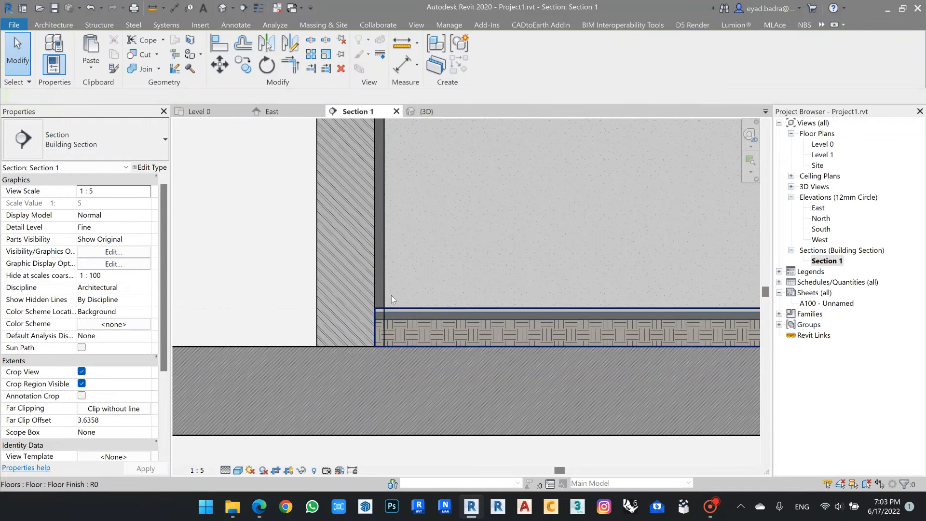
left_click(383, 280)
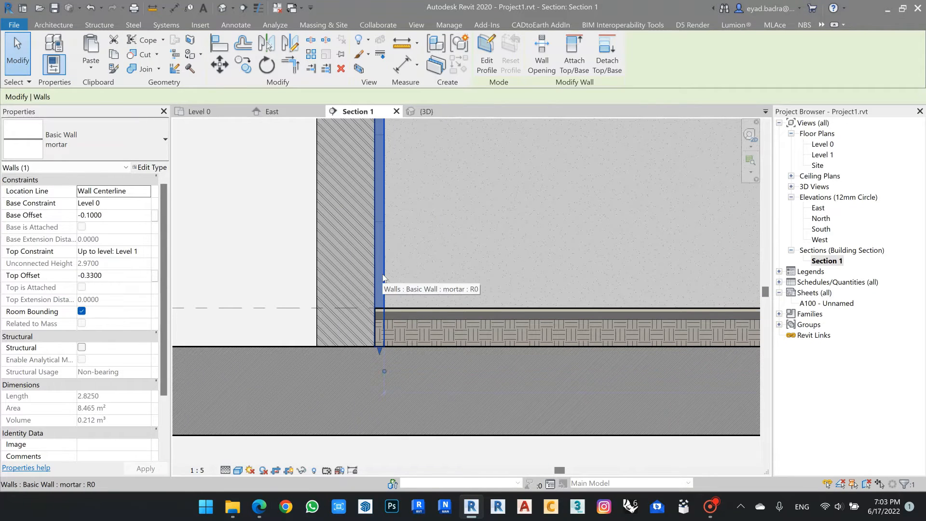
left_click(455, 317)
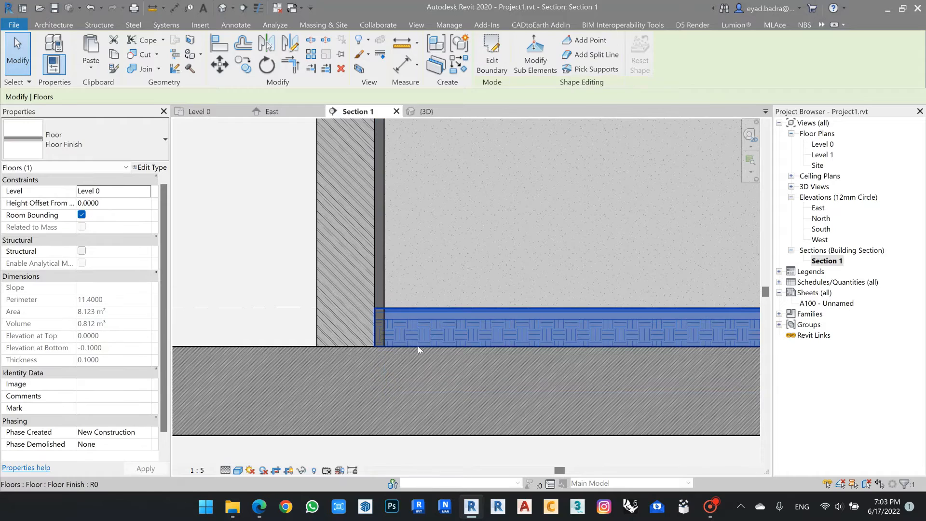
left_click(254, 244)
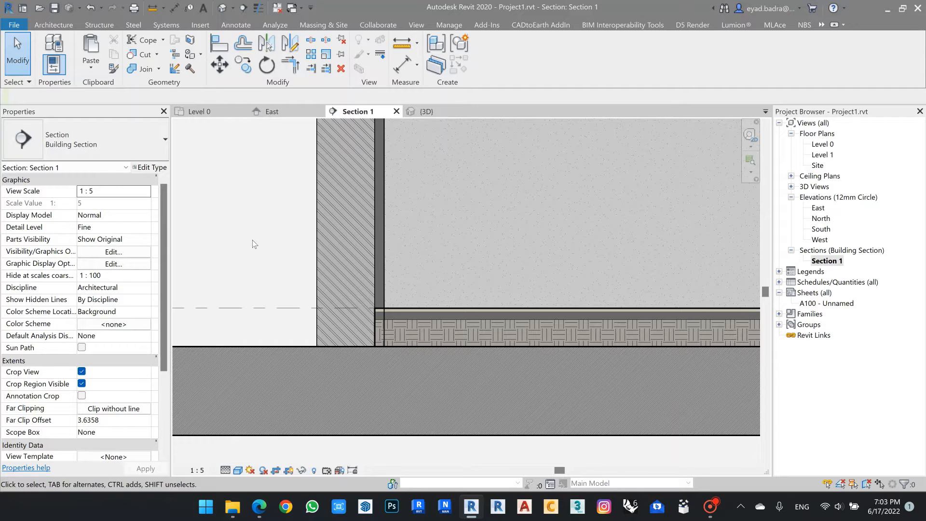
scroll(410, 339, "up", 4)
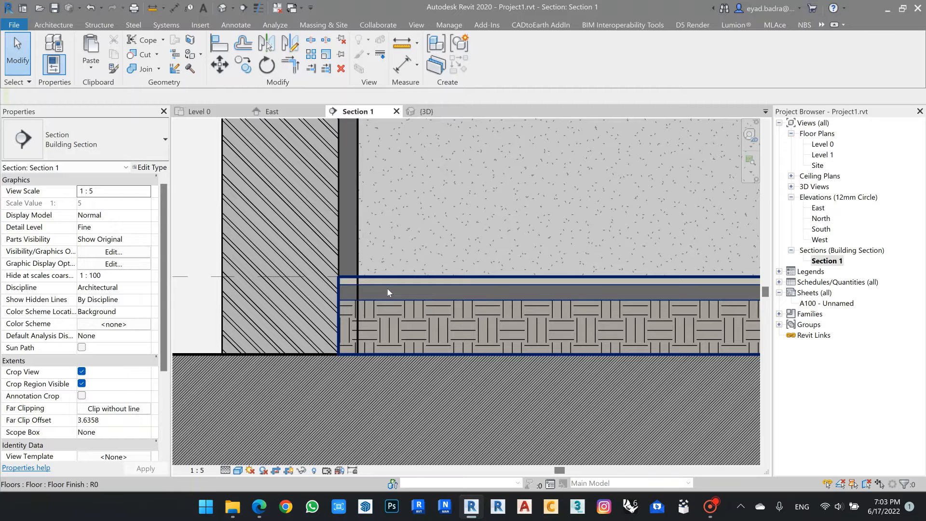
- Turn thin lines back on and compare the layers and extents of the floor finish and mortar wall at their corner
left_click(260, 8)
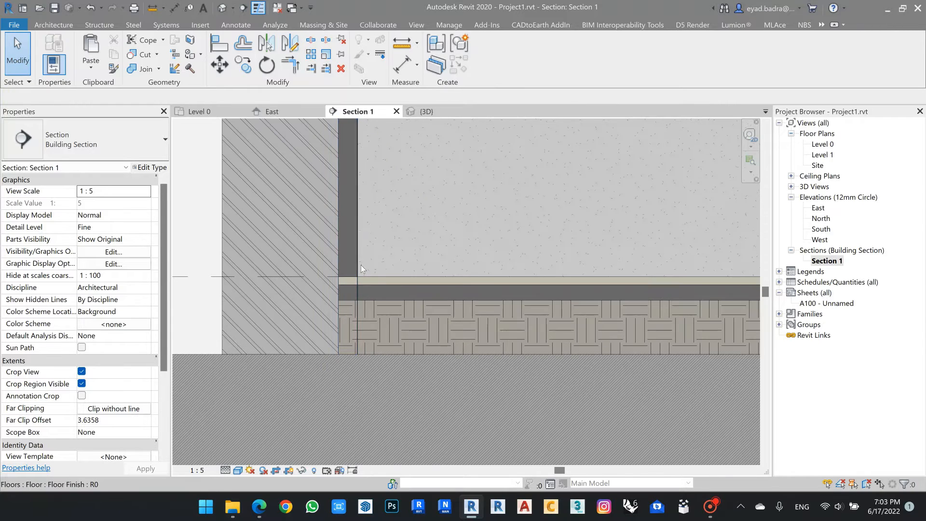
scroll(356, 302, "up", 2)
middle_click_drag(422, 229, 458, 193)
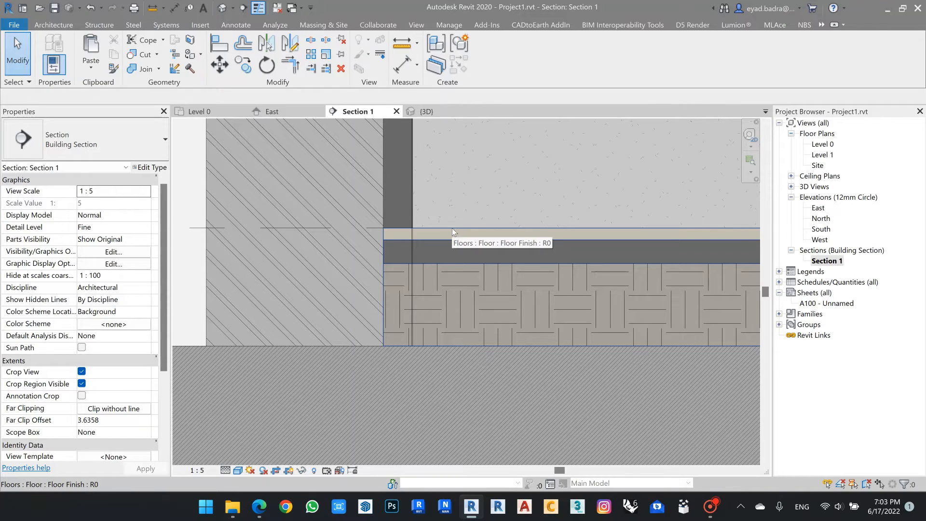
scroll(453, 228, "down", 3)
middle_click_drag(470, 292, 484, 335)
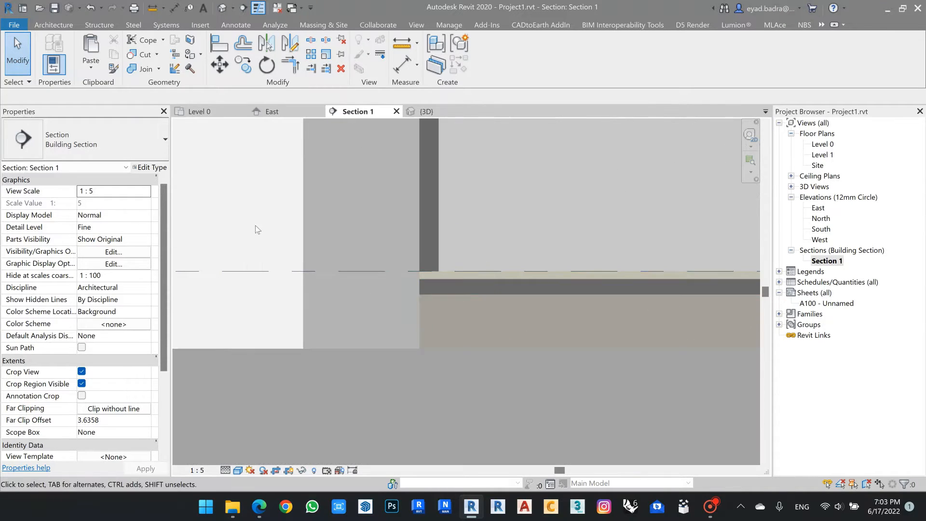
scroll(270, 218, "up", 1)
middle_click_drag(273, 217, 258, 204)
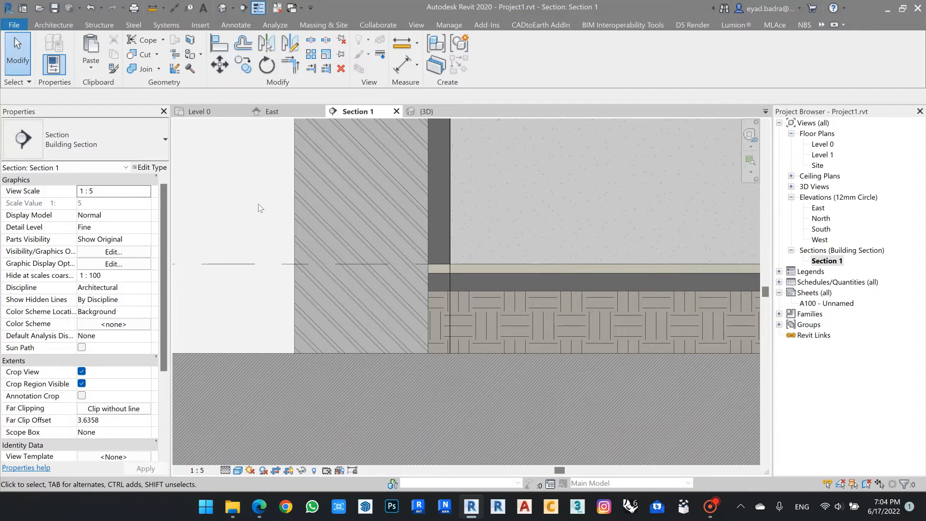
scroll(259, 204, "up", 2)
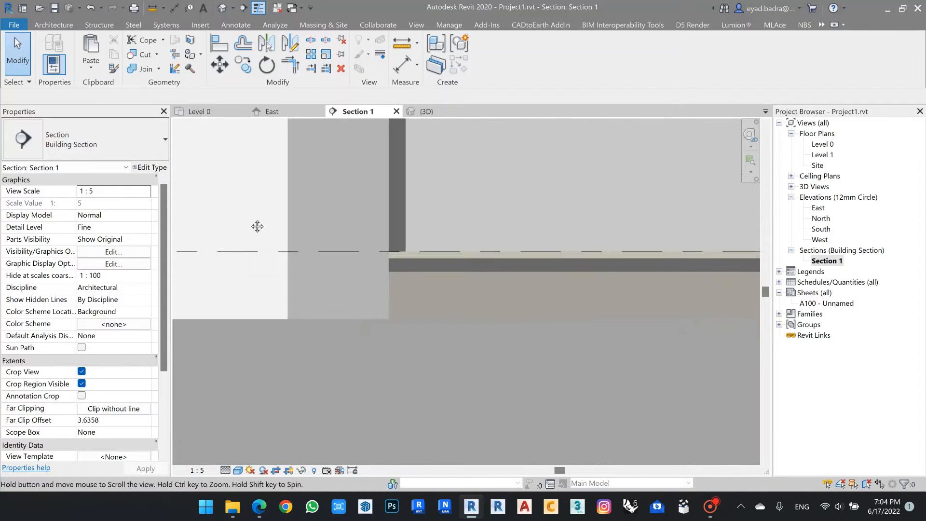
middle_click_drag(250, 224, 235, 190)
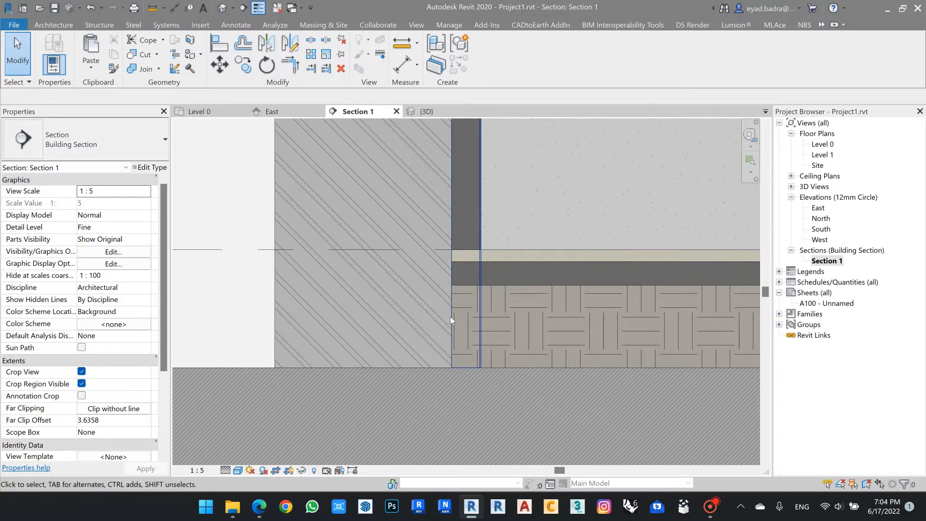
left_click(546, 367)
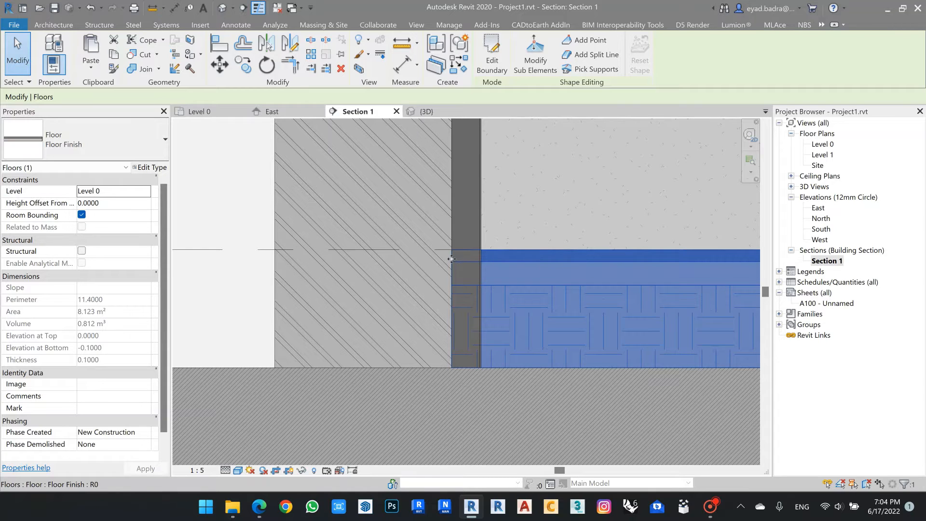
scroll(451, 259, "down", 2)
left_click(462, 237)
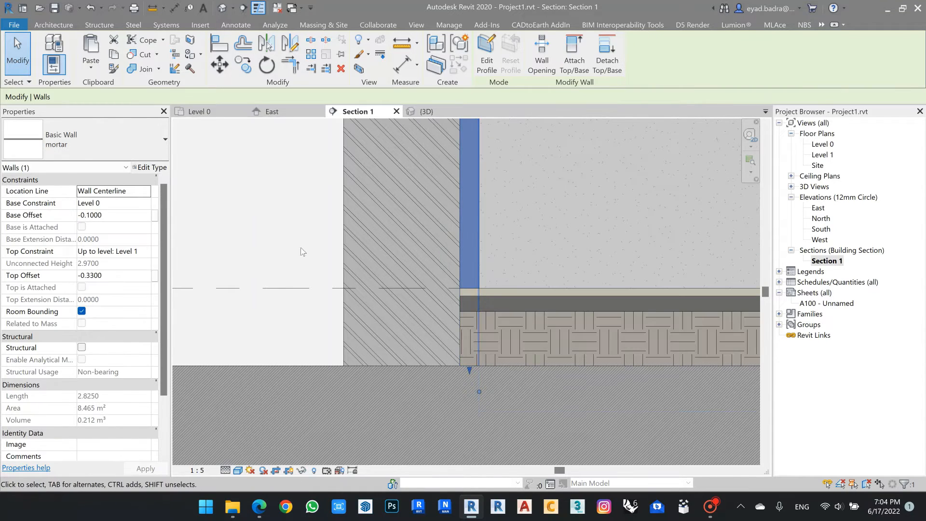
left_click(276, 240)
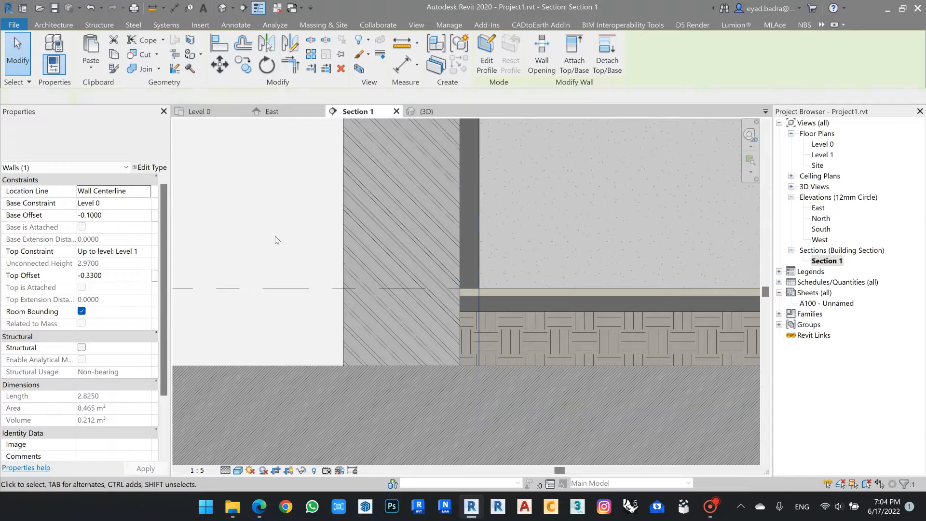
- Join the mortar wall's geometry with the Floor Finish floor at the wall base
left_click(147, 69)
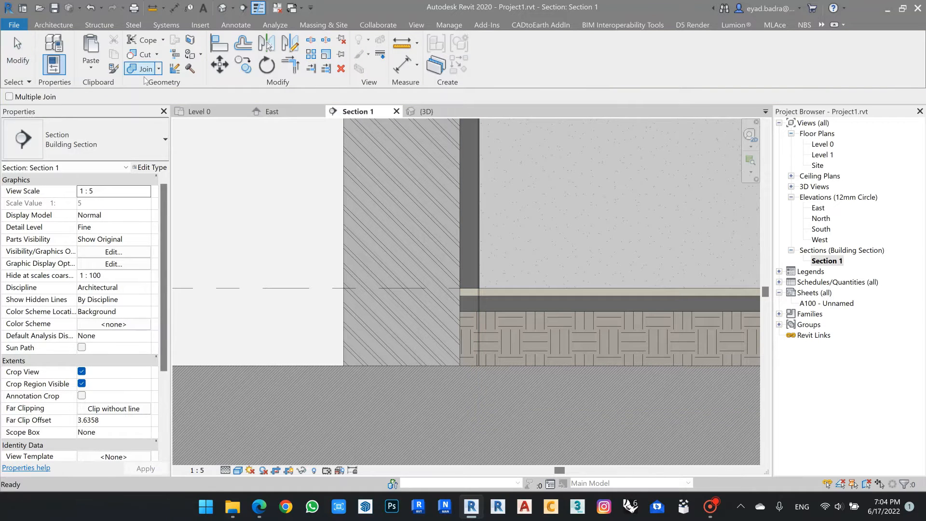
left_click(476, 209)
left_click(540, 292)
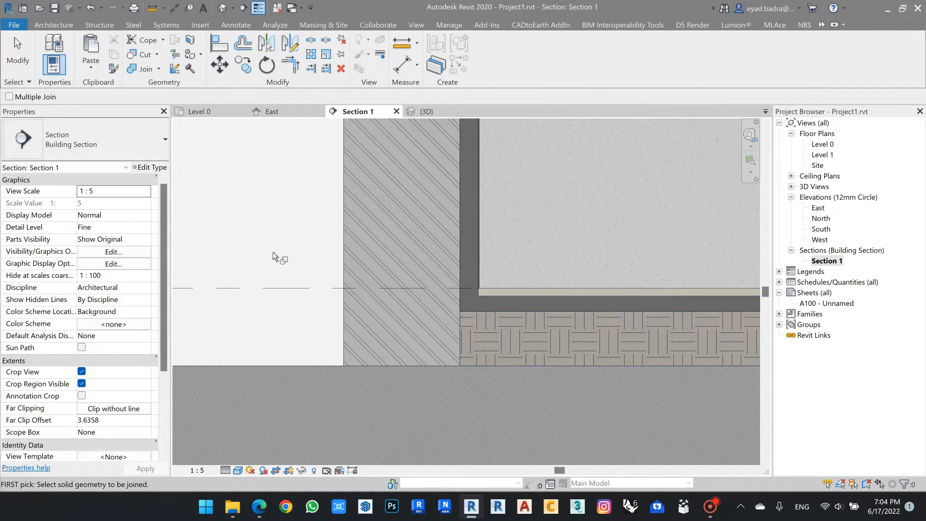
scroll(260, 234, "up", 1)
scroll(279, 249, "up", 1)
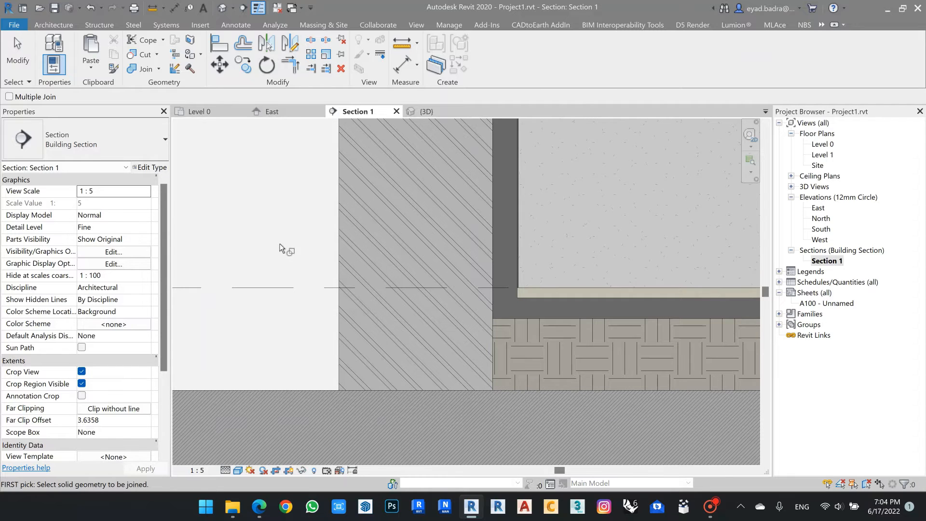
middle_click_drag(274, 247, 262, 233)
key("Escape")
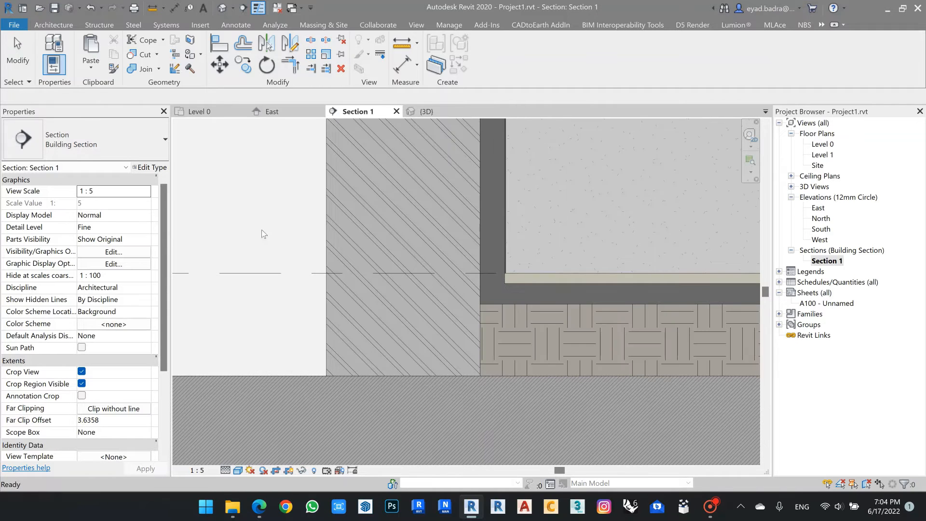
- Examine the joined corner in section, checking how the tile, mortar and fill layers of the floor meet the mortar wall
scroll(343, 287, "up", 1)
middle_click_drag(304, 253, 303, 252)
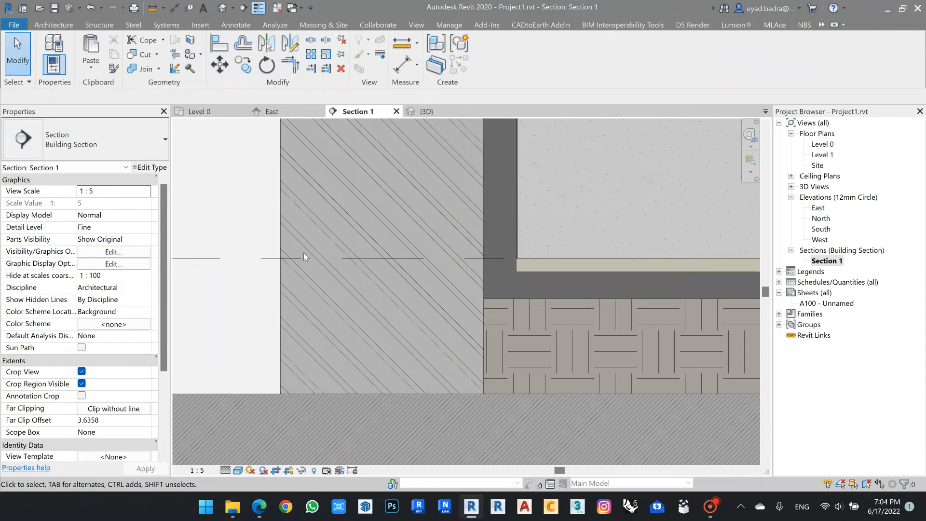
scroll(544, 264, "up", 2)
middle_click_drag(554, 259, 480, 268)
left_click(476, 269)
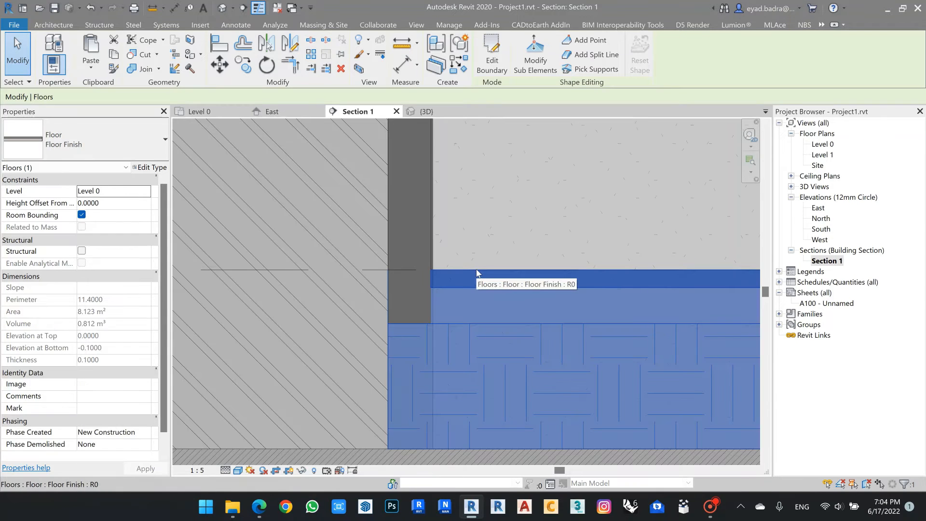
key("Escape")
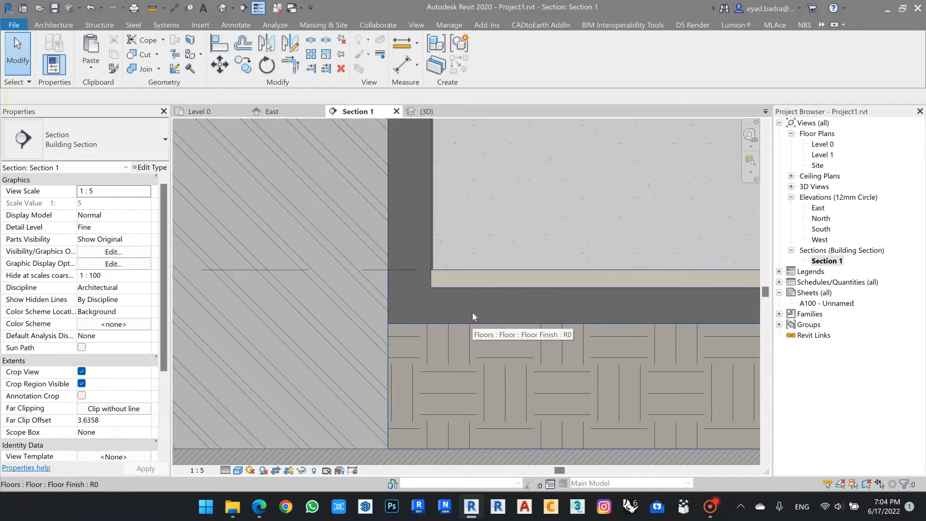
left_click(486, 276)
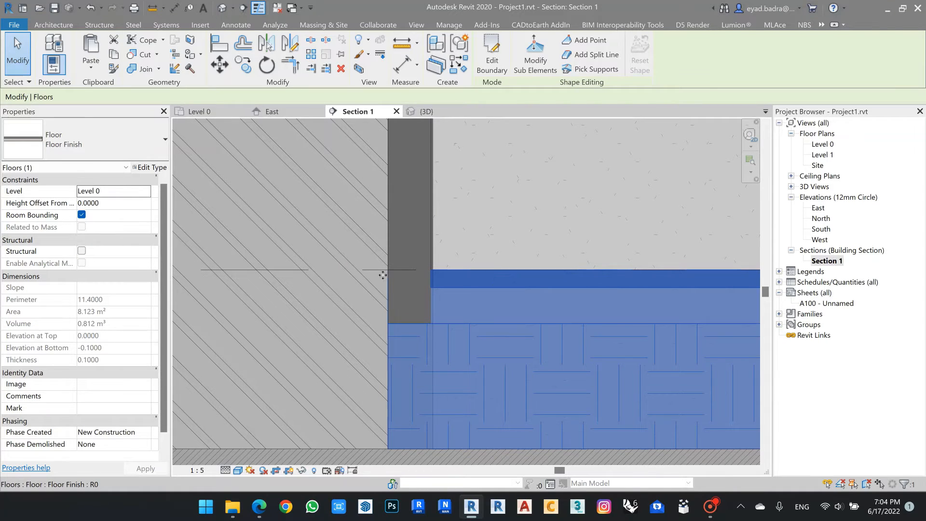
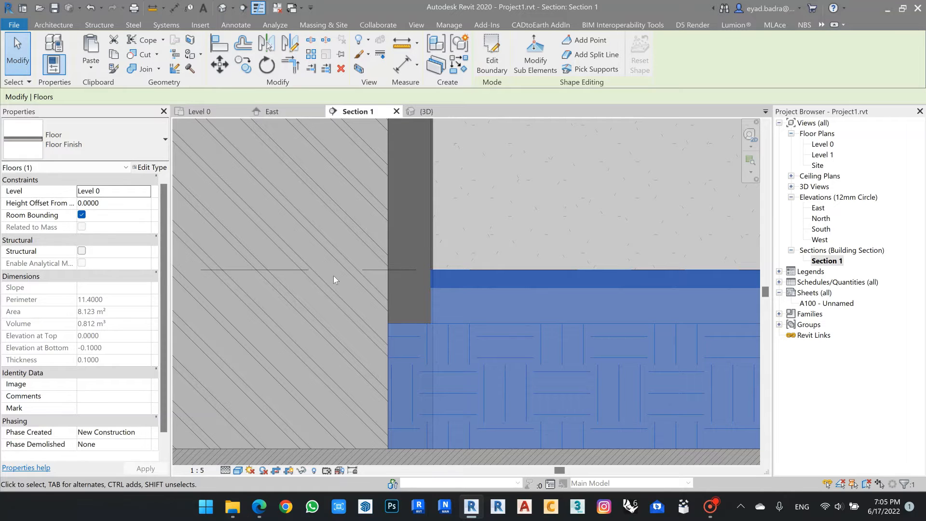
scroll(419, 223, "down", 4)
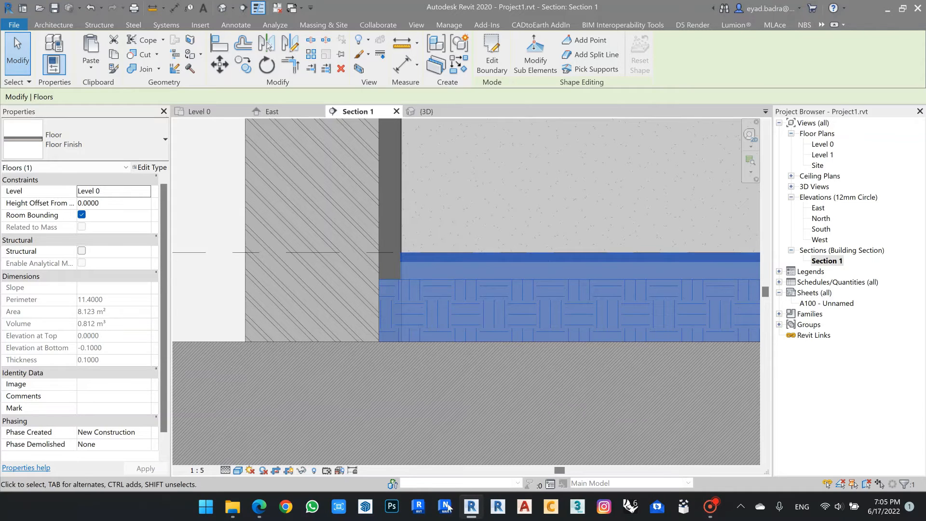
left_click(469, 247)
scroll(458, 222, "up", 3)
scroll(459, 222, "down", 2)
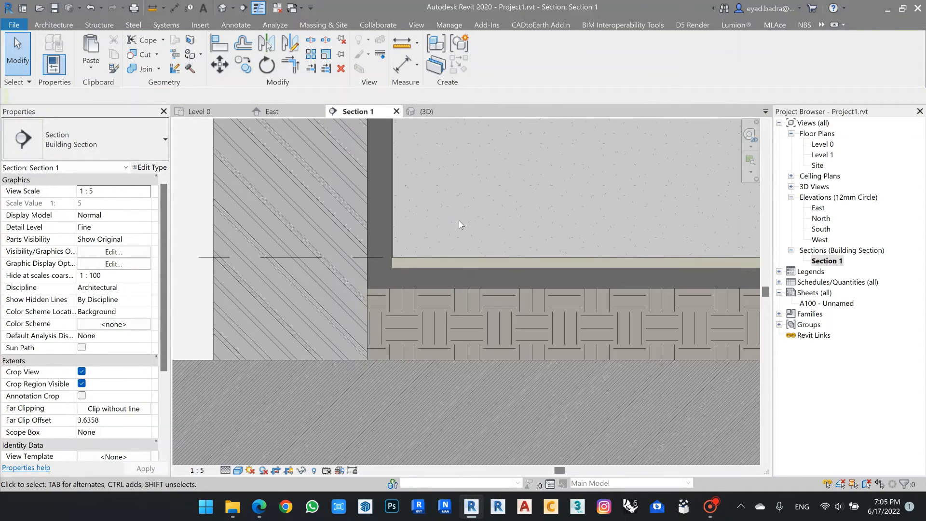
scroll(459, 222, "up", 2)
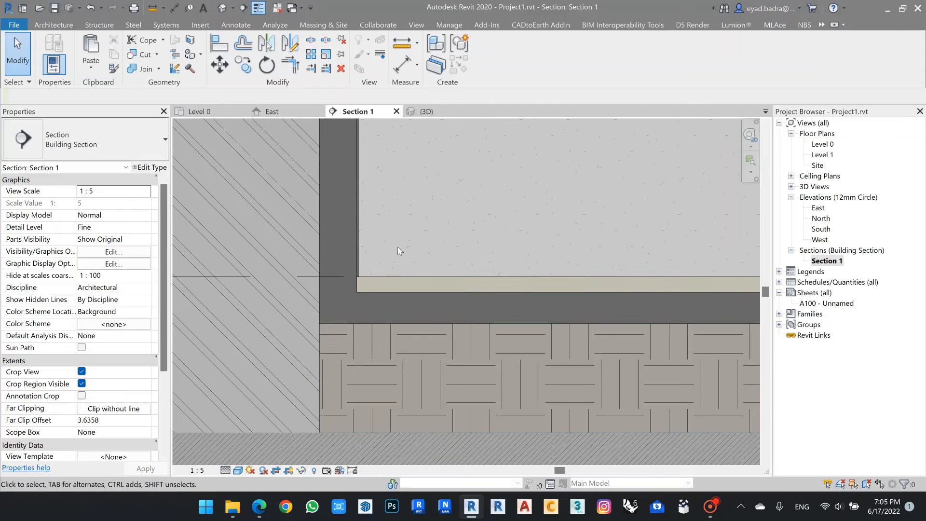
scroll(364, 273, "up", 2)
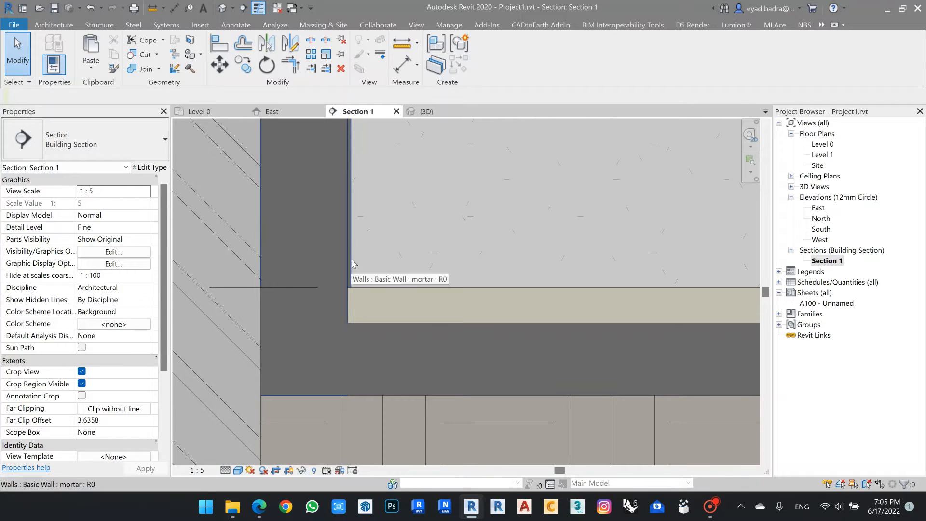
scroll(364, 252, "down", 2)
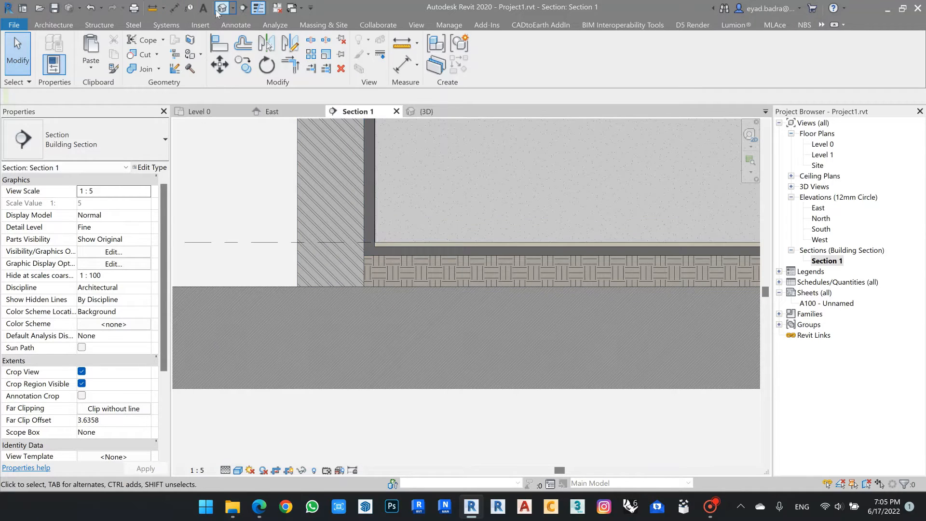
- Look at the model in 3D, return to Section 1, and examine the joint between the mortar wall and floor finish layers
left_click(222, 8)
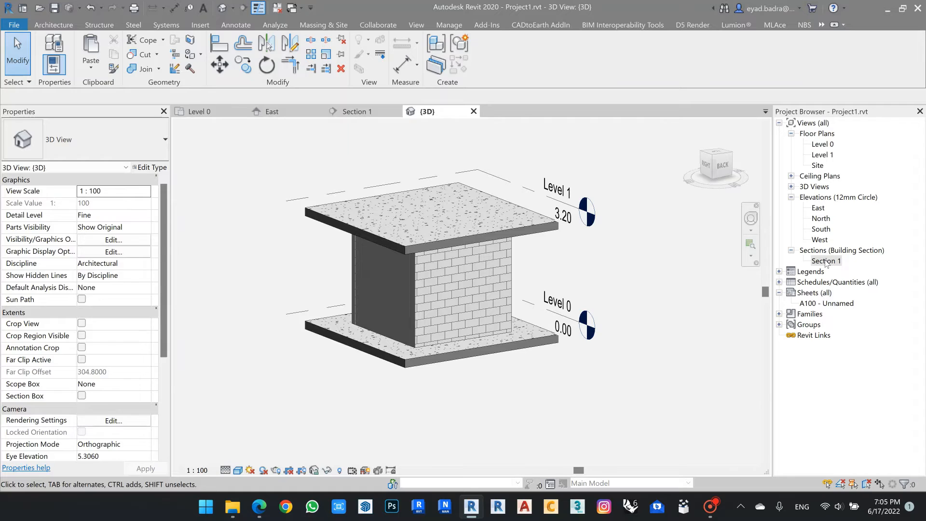
double_click(824, 261)
scroll(478, 274, "up", 2)
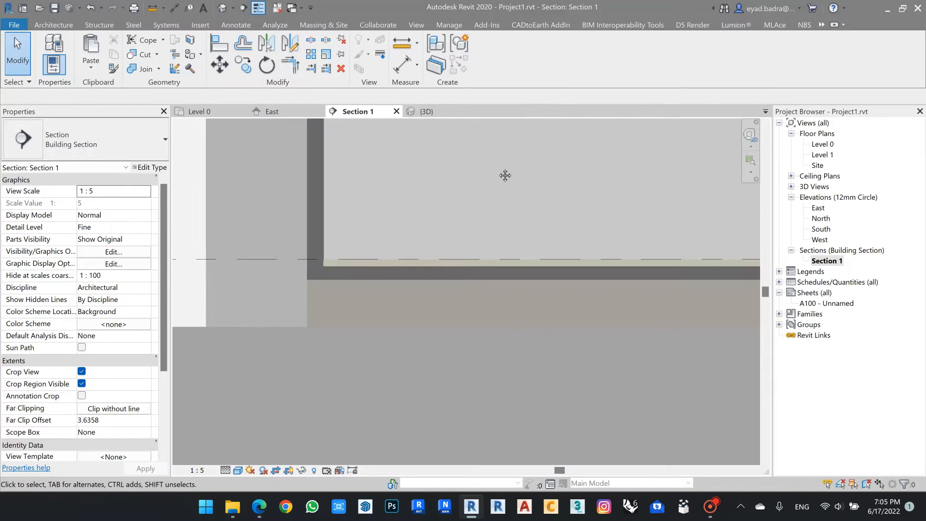
middle_click_drag(506, 176, 429, 256)
scroll(479, 193, "down", 3)
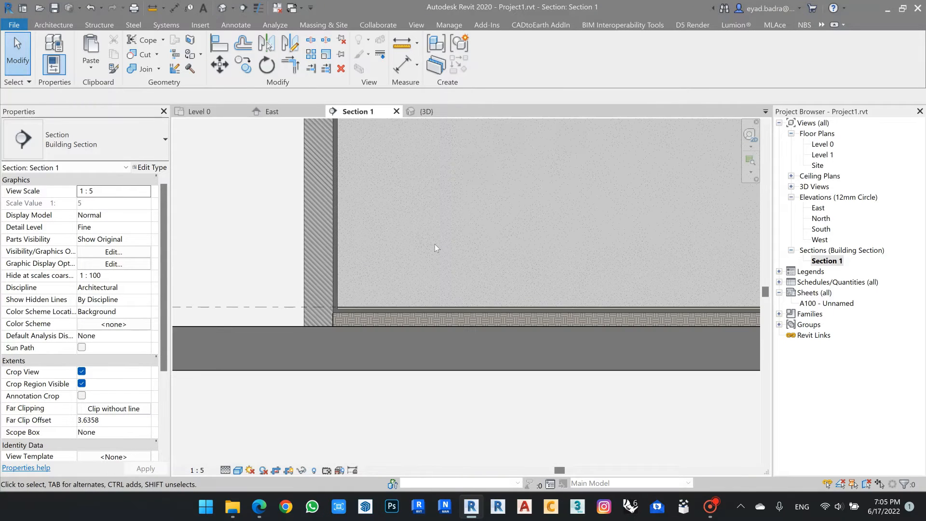
scroll(309, 319, "up", 3)
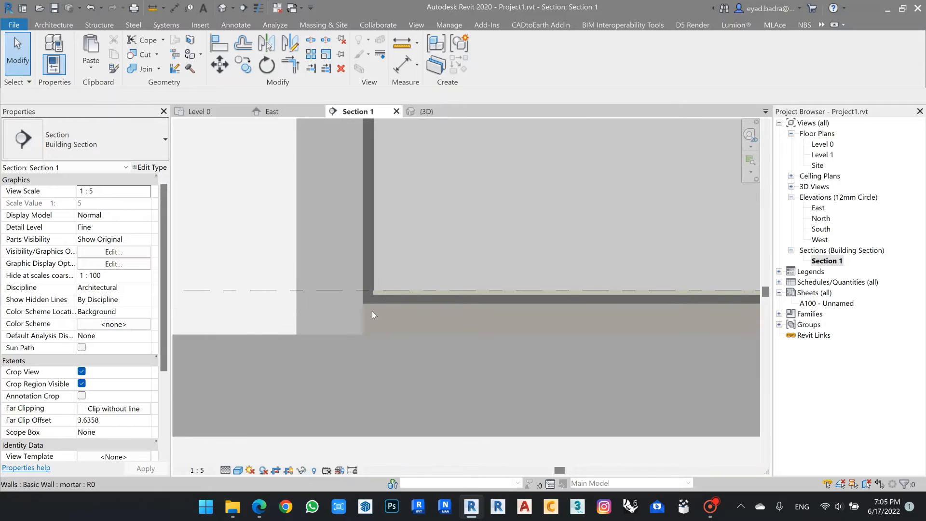
scroll(384, 302, "up", 2)
scroll(416, 272, "up", 1)
mouse_move(406, 245)
middle_mouse_down()
mouse_move(412, 236)
mouse_move(400, 227)
middle_mouse_up()
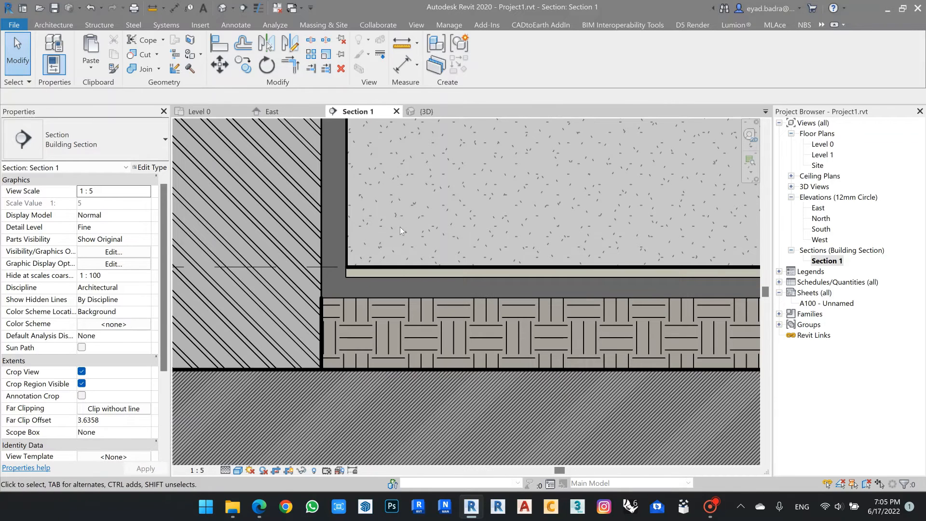
- In the Floor Finish type's structure, move the mortar and Ceramic Tile layers below the upper core boundary, into the core
left_click(366, 285)
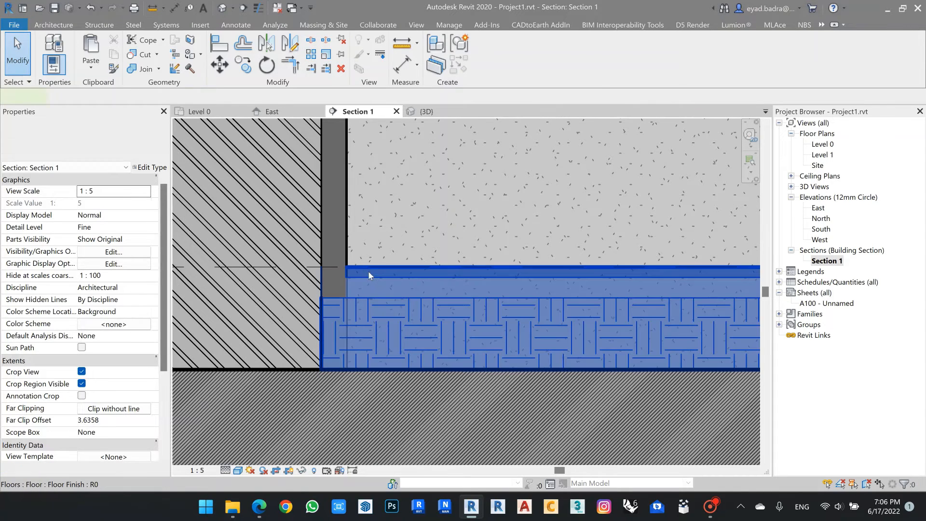
left_click(151, 167)
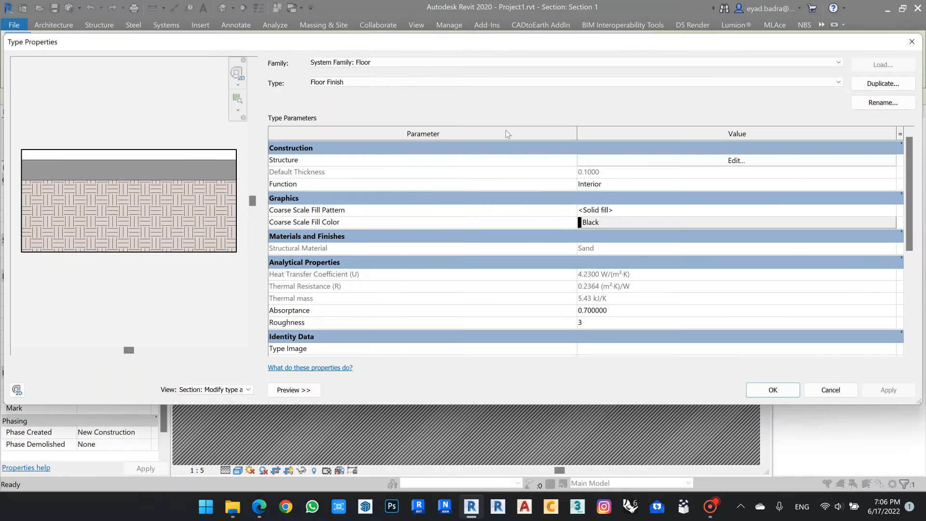
left_click(700, 161)
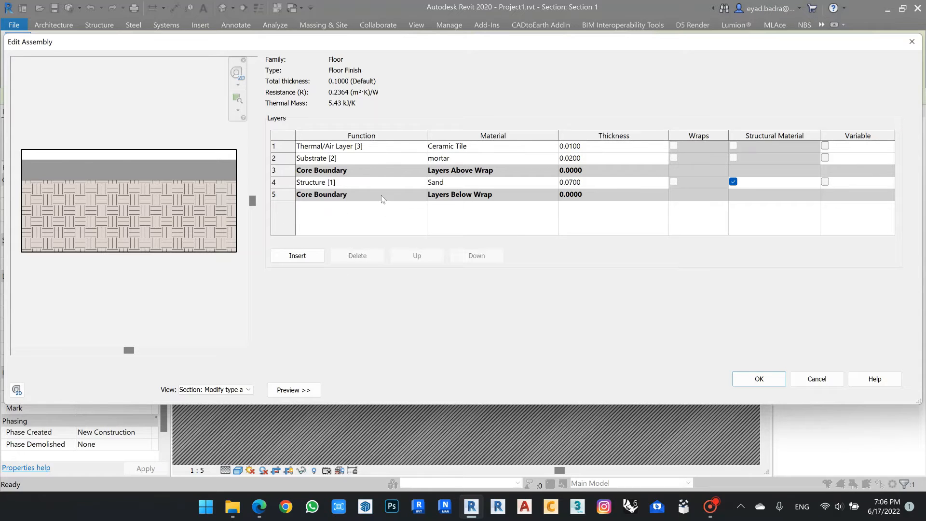
left_click(290, 162)
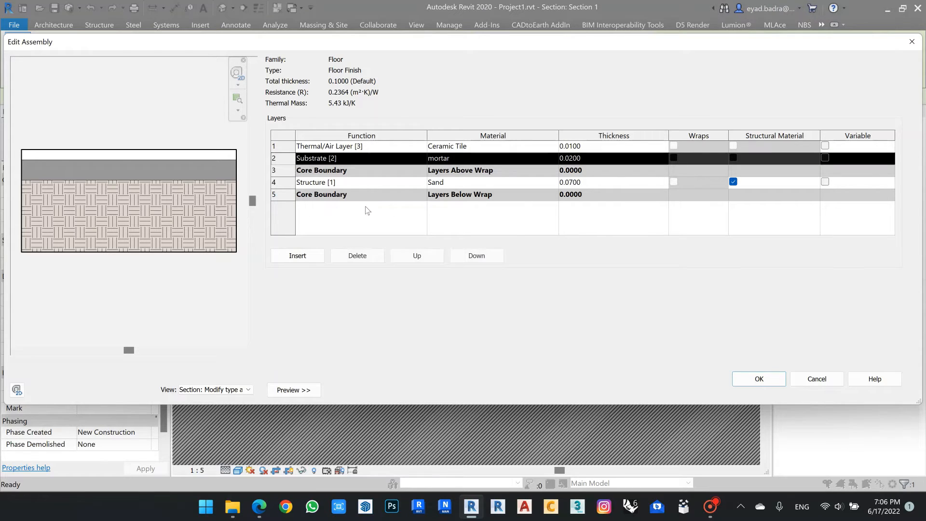
left_click(477, 260)
left_click(472, 258)
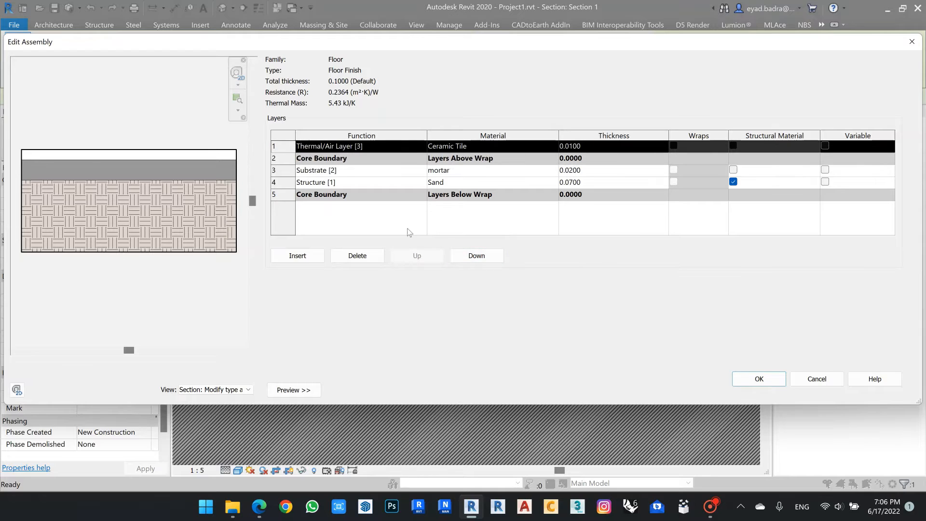
left_click(470, 256)
left_click(759, 378)
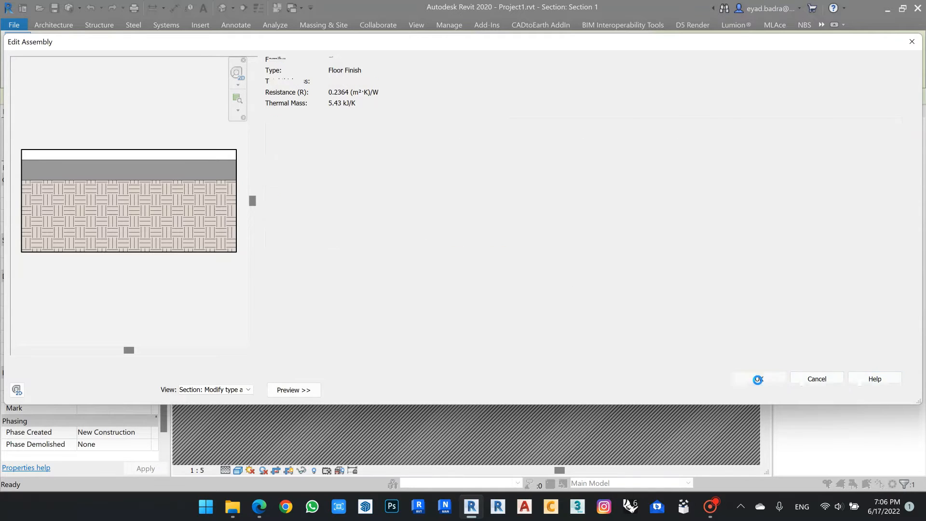
left_click(771, 390)
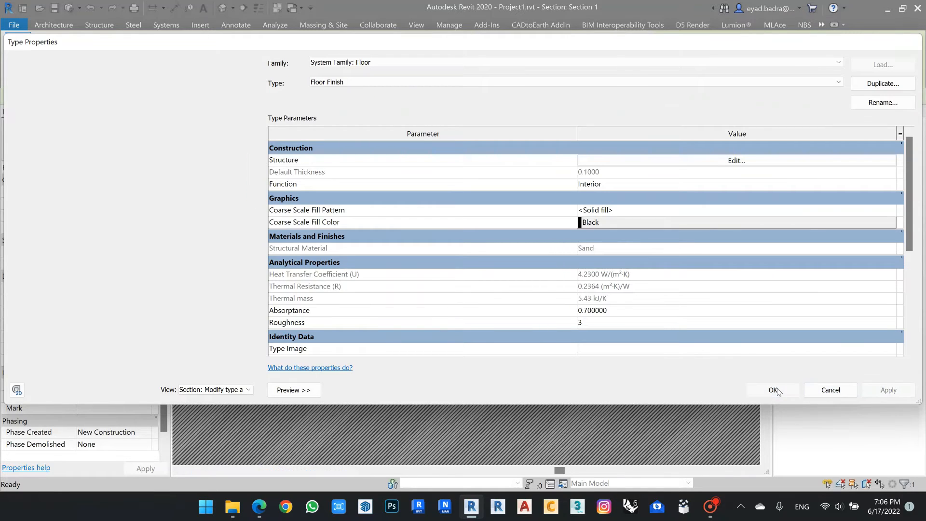
- Turn thin lines on and inspect the mortar wall's base against the floor finish layers in Section 1
scroll(608, 267, "down", 5)
left_click(388, 216)
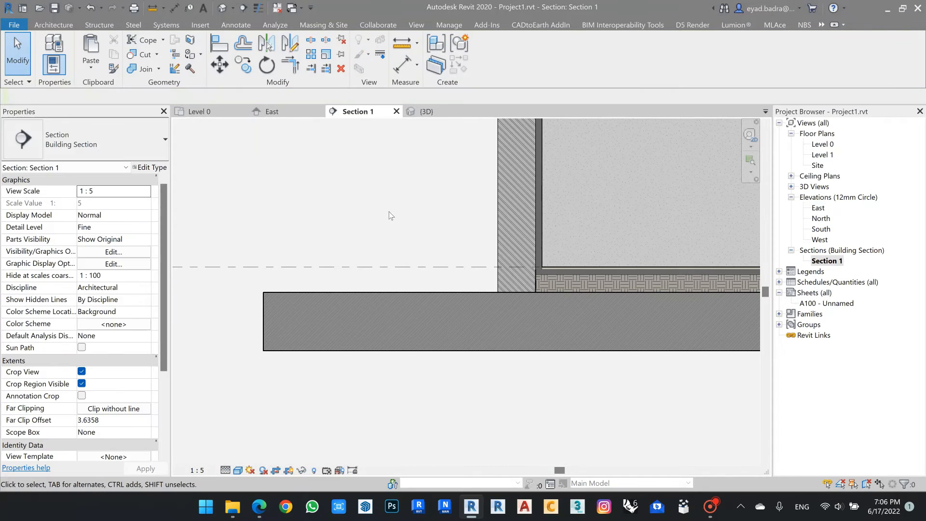
middle_click_drag(353, 221, 238, 210)
left_click(431, 214)
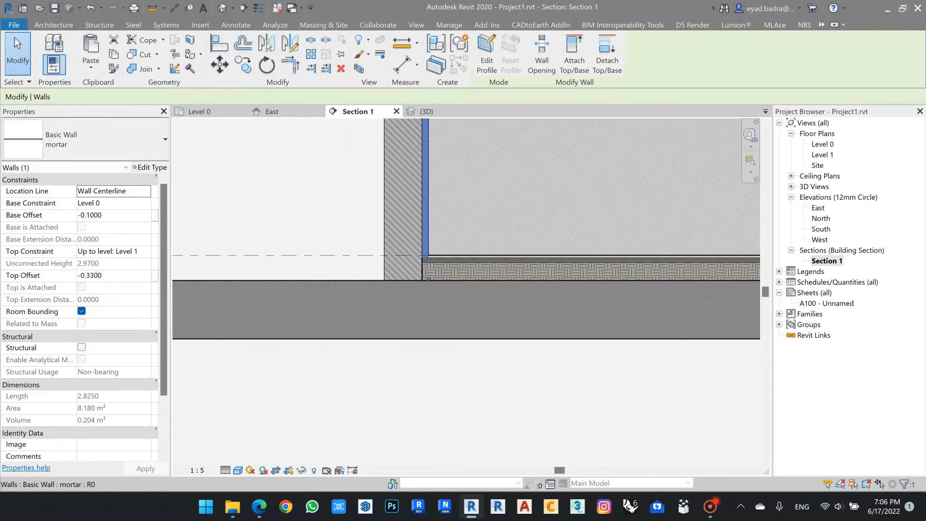
key("Escape")
scroll(428, 216, "up", 4)
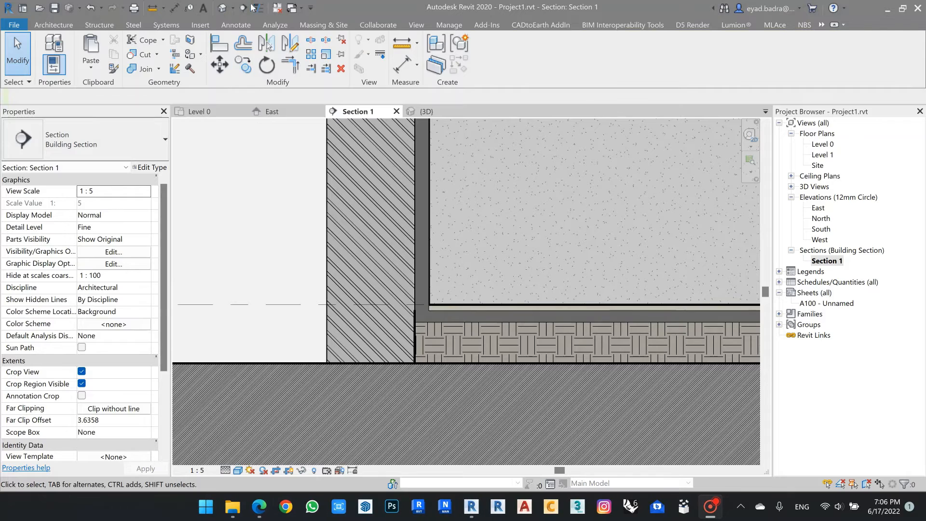
left_click(259, 8)
scroll(459, 333, "up", 6)
middle_click_drag(457, 237, 472, 212)
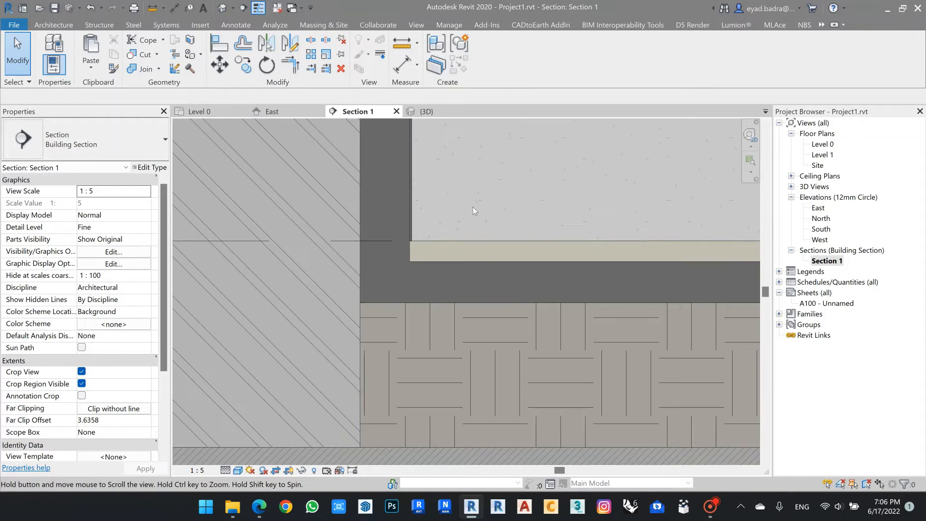
- Select the Floor Finish floor and the mortar wall in turn to compare how their layers meet at the corner
left_click(459, 245)
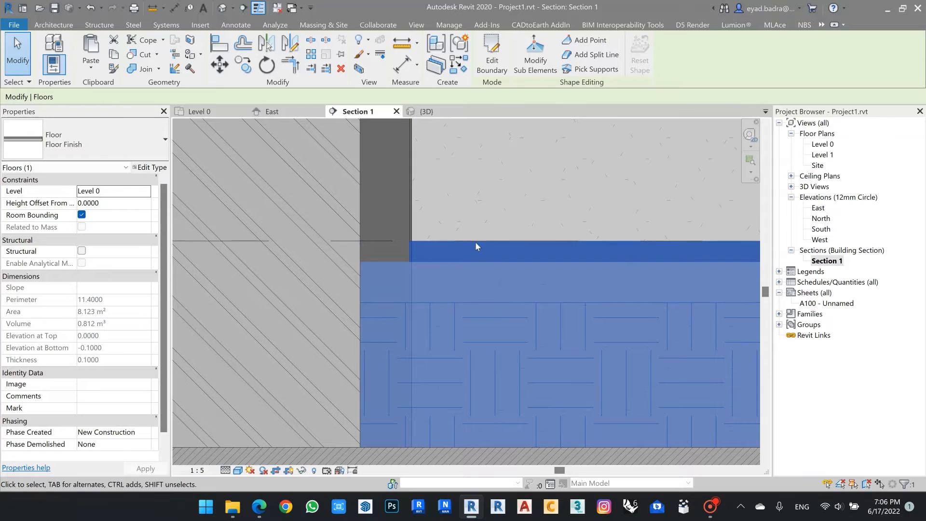
key("Escape")
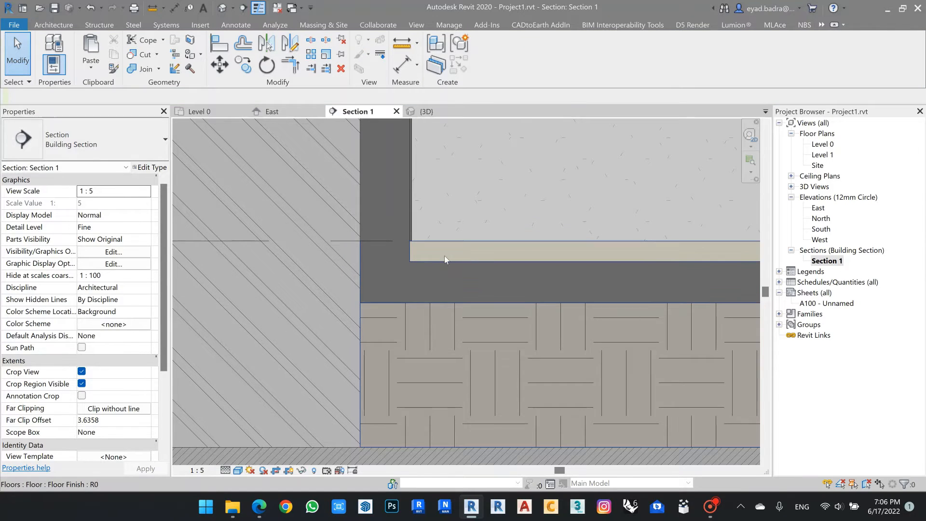
scroll(418, 235, "up", 3)
left_click(412, 228)
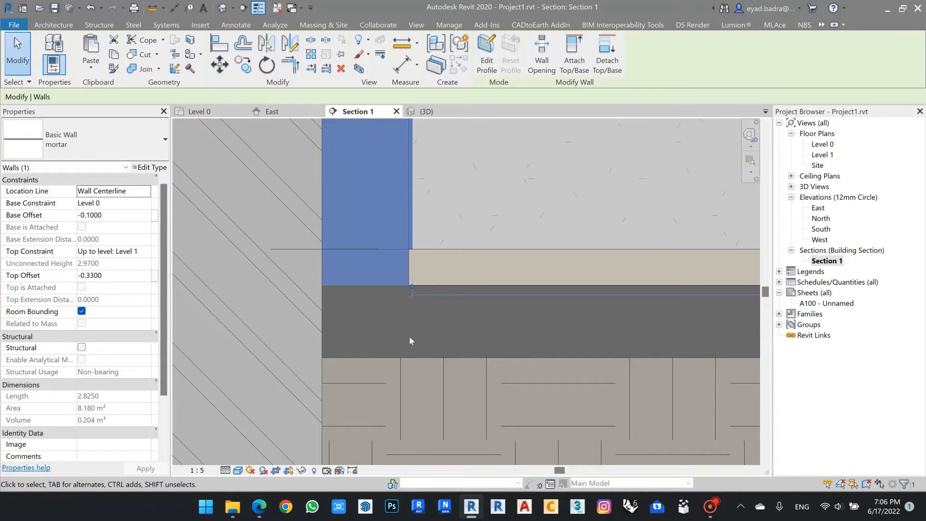
scroll(424, 289, "down", 3)
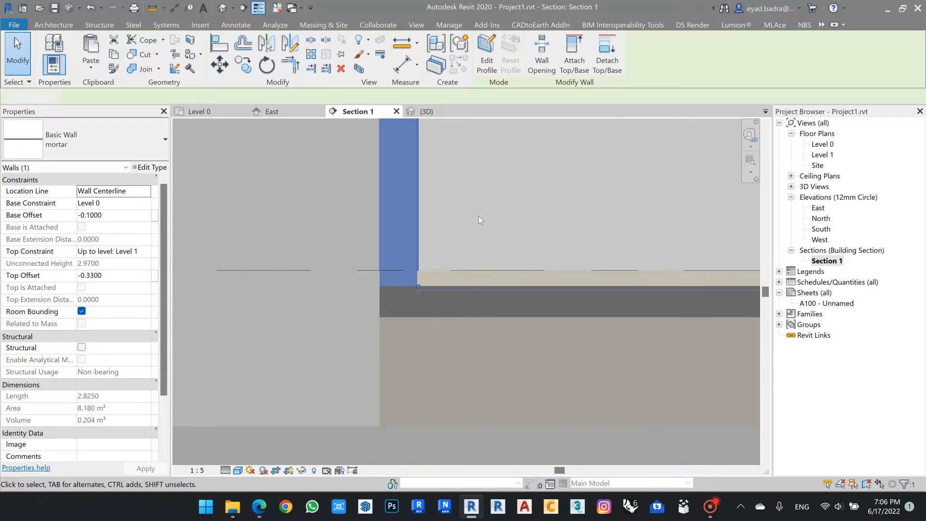
left_click(479, 217)
scroll(469, 249, "up", 2)
middle_click_drag(452, 242, 474, 181)
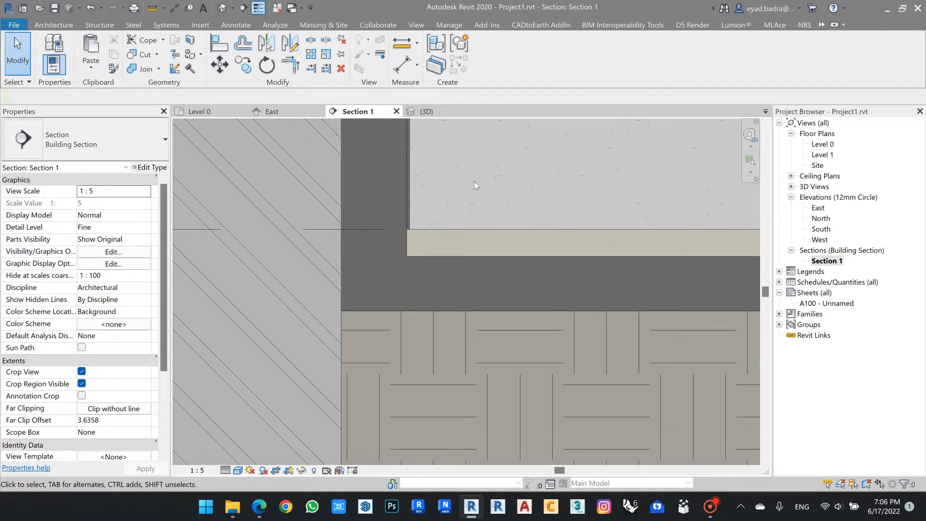
- In the mortar wall type's structure, move the Finish 1 [4] Wall Texture, Orange Peel layer inside the core boundary
left_click(407, 189)
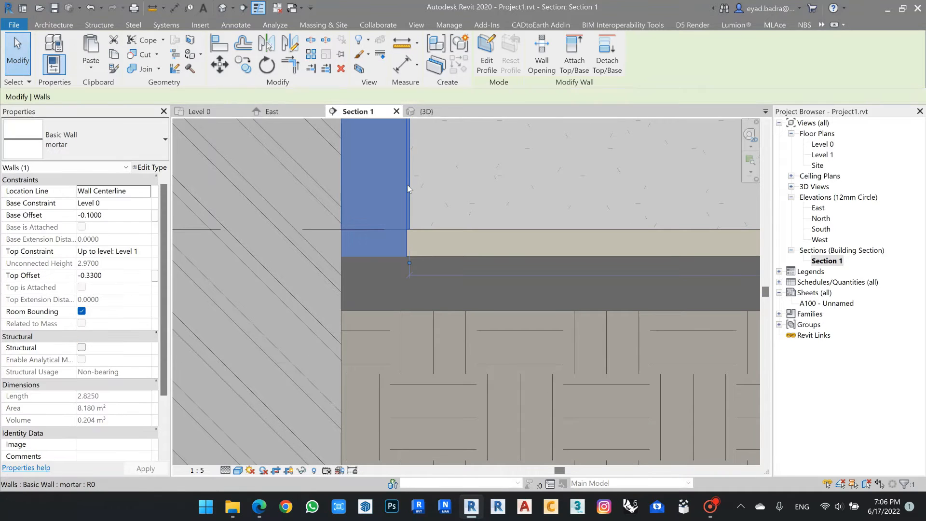
left_click(152, 169)
left_click(706, 165)
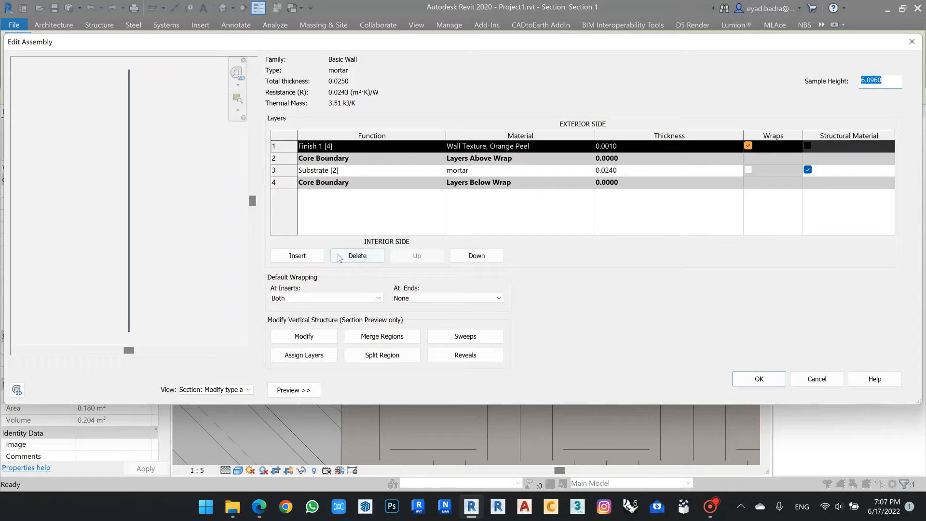
left_click(278, 147)
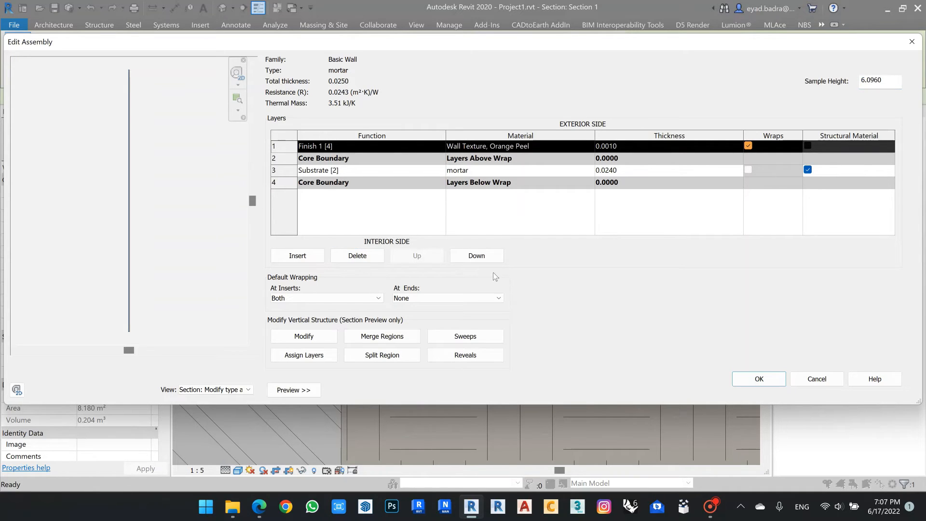
left_click(471, 258)
left_click(750, 379)
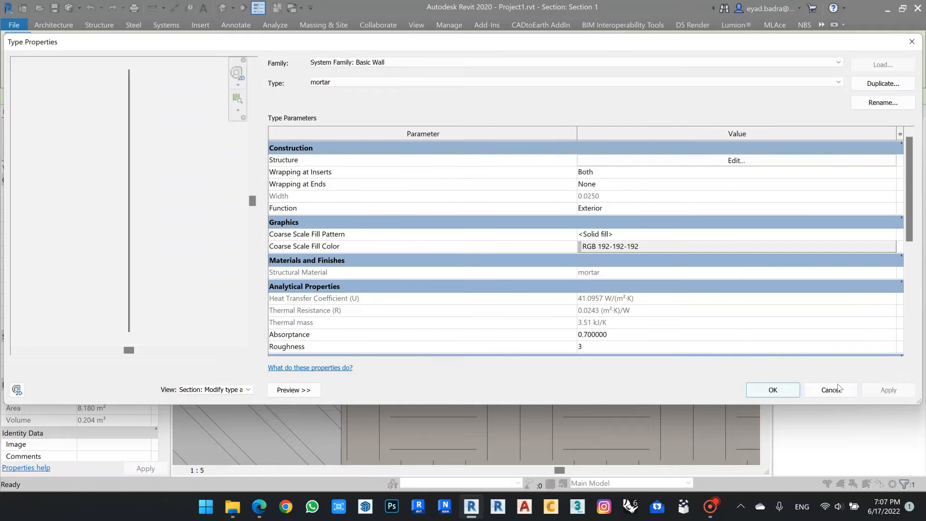
left_click(898, 391)
left_click(773, 390)
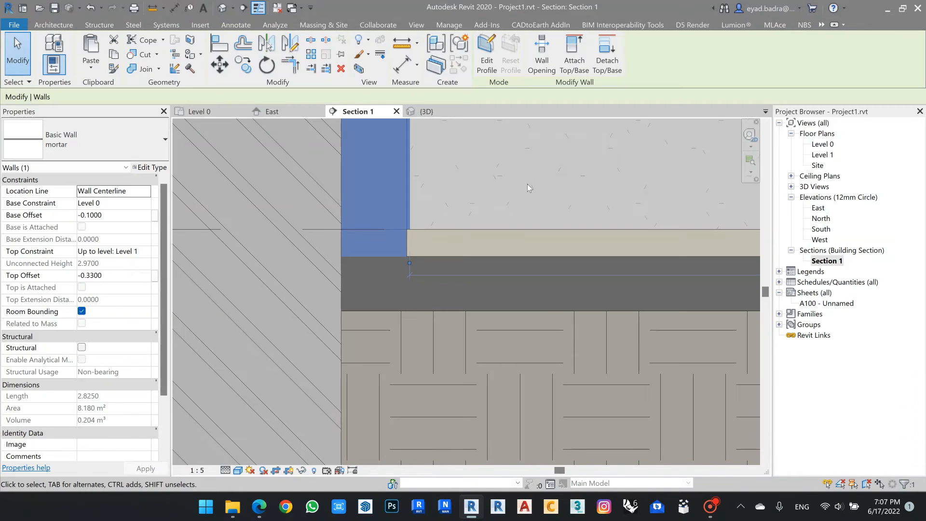
key("Escape")
- In the Floor Finish type's structure, set the Ceramic Tile layer's function to Finish 1 [4] and move it above the core boundary
left_click(499, 230)
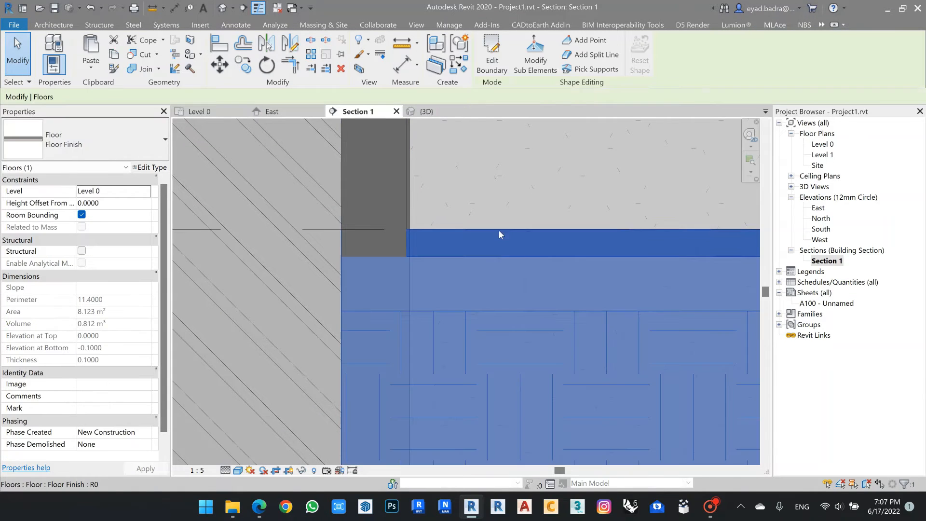
left_click(148, 168)
left_click(639, 162)
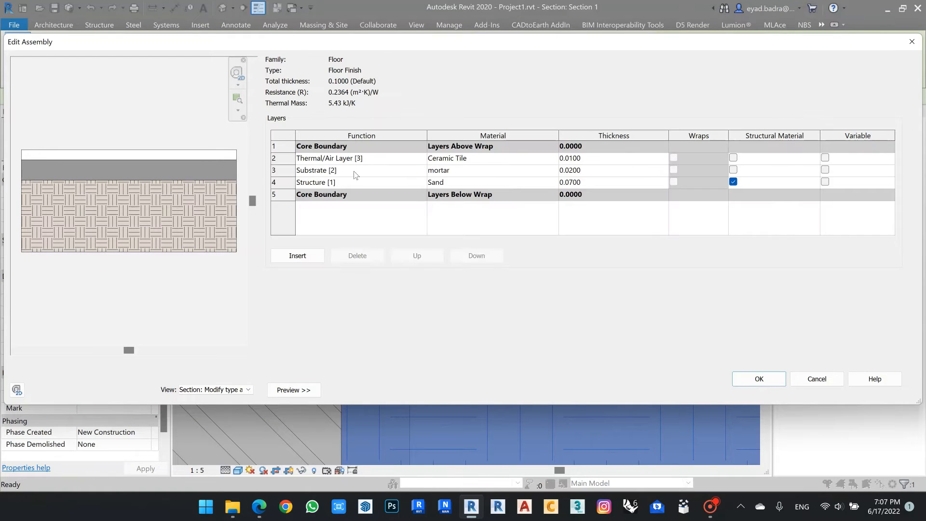
left_click(297, 158)
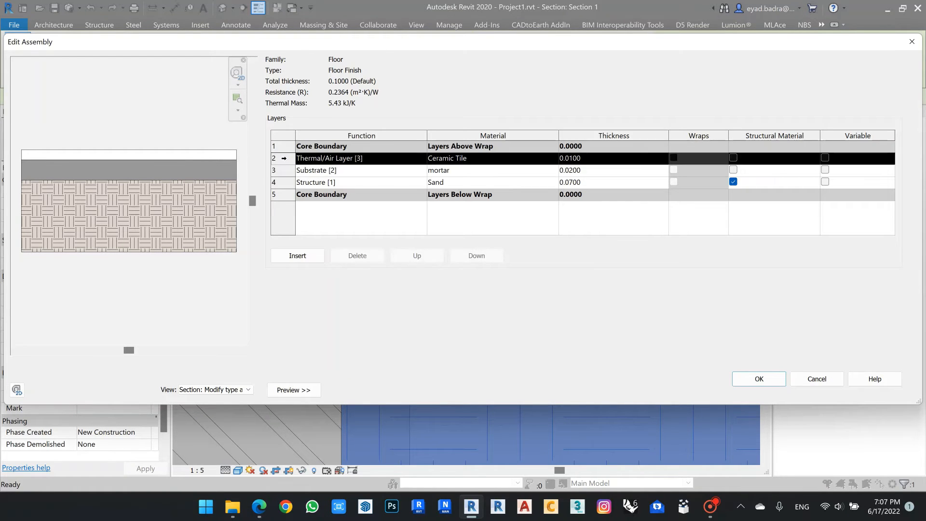
left_click(422, 159)
left_click(326, 189)
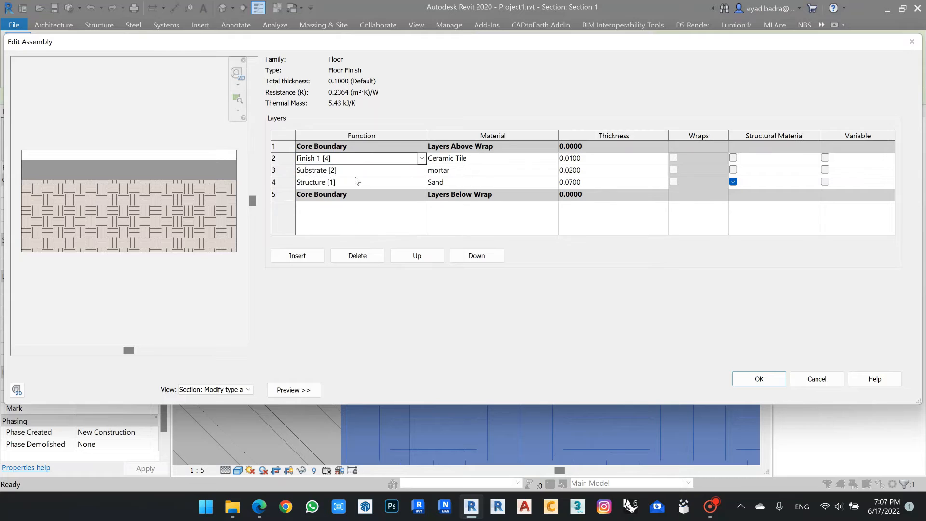
left_click(418, 256)
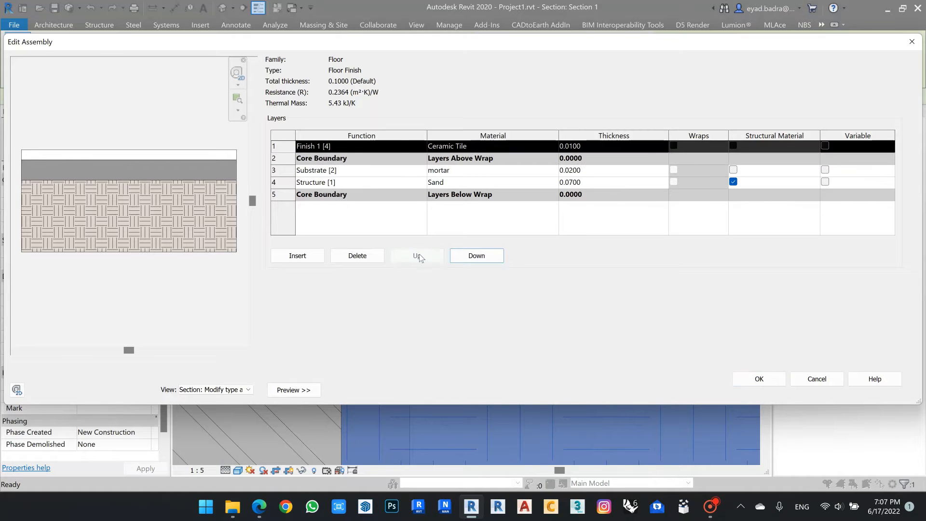
left_click(749, 380)
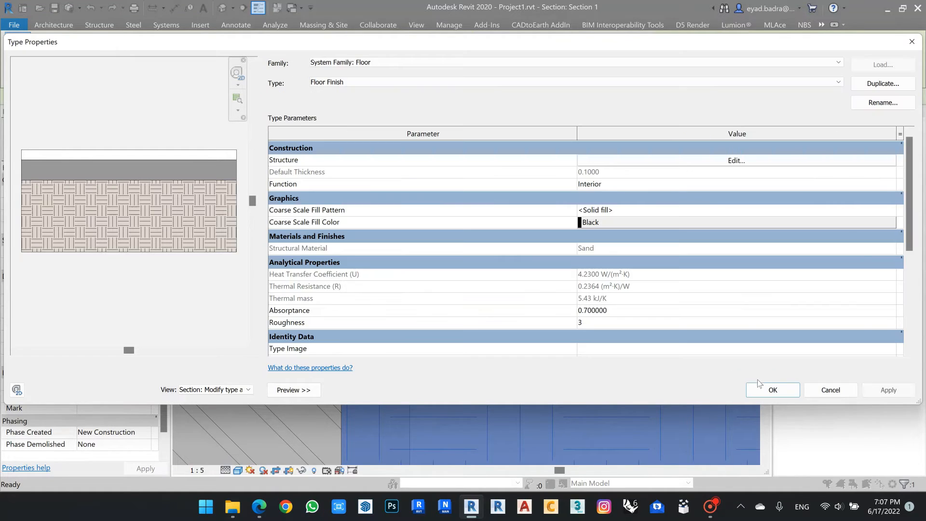
left_click(790, 390)
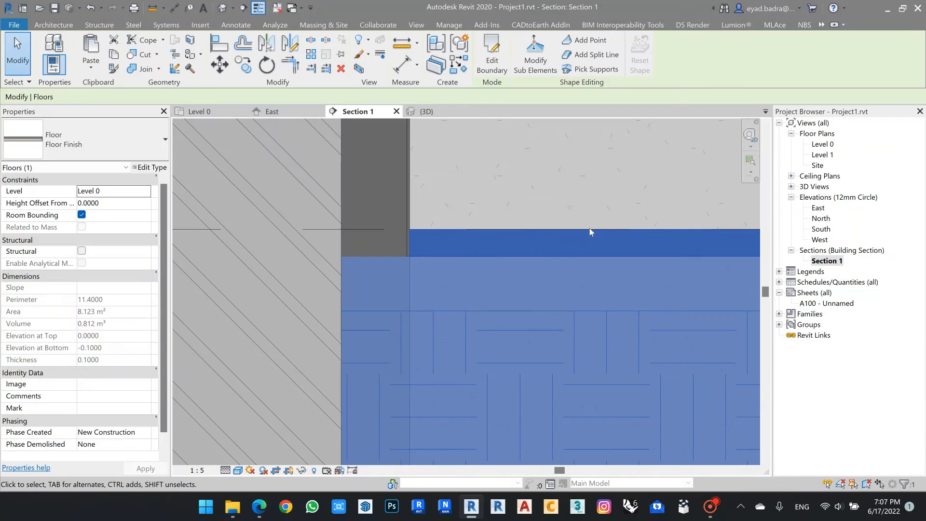
left_click(573, 193)
mouse_move(432, 213)
middle_mouse_down()
mouse_move(444, 245)
mouse_move(432, 298)
middle_mouse_up()
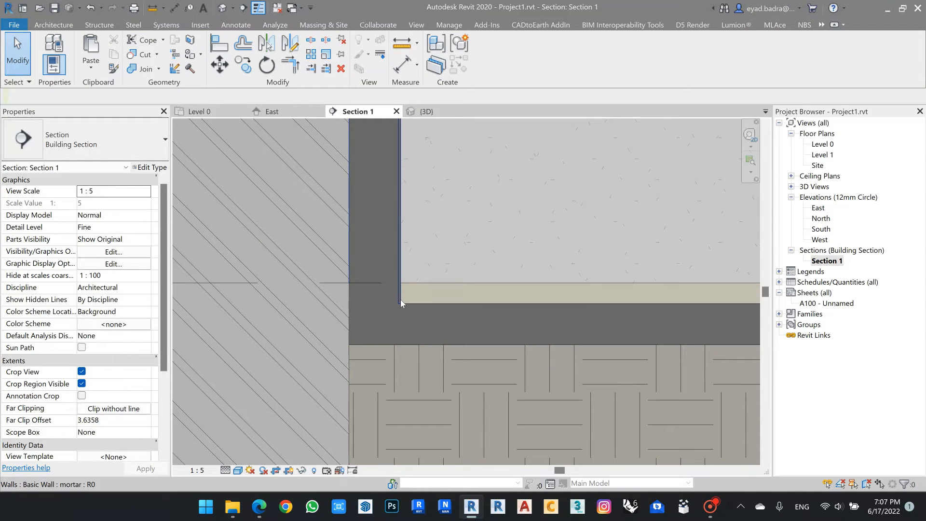
scroll(419, 282, "up", 2)
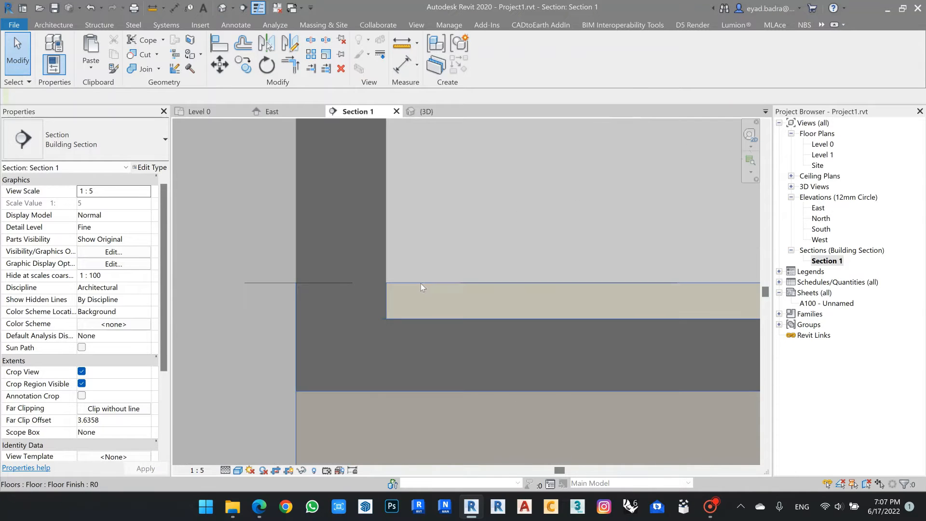
- In the mortar wall type's structure, move the Finish 1 [4] Wall Texture, Orange Peel layer outside the core, above the upper core boundary
left_click(409, 288)
left_click(450, 249)
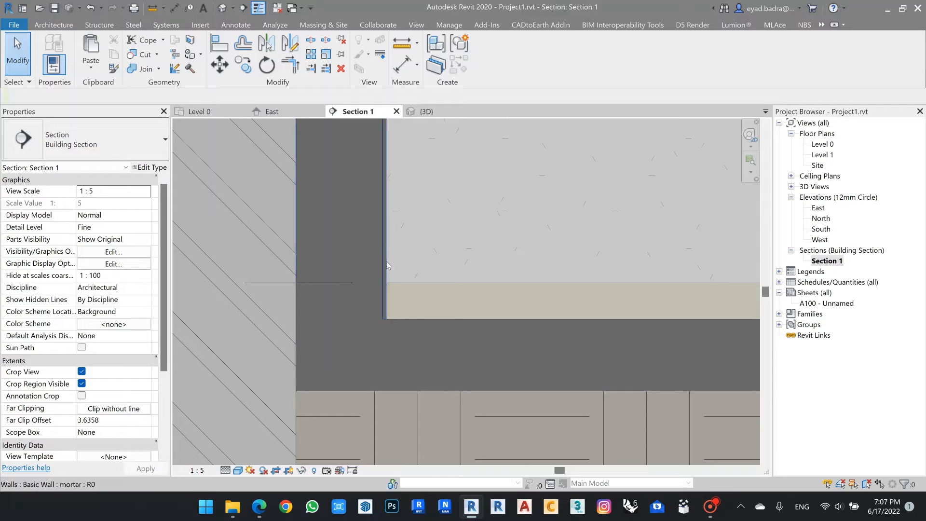
scroll(437, 266, "down", 2)
scroll(424, 273, "up", 2)
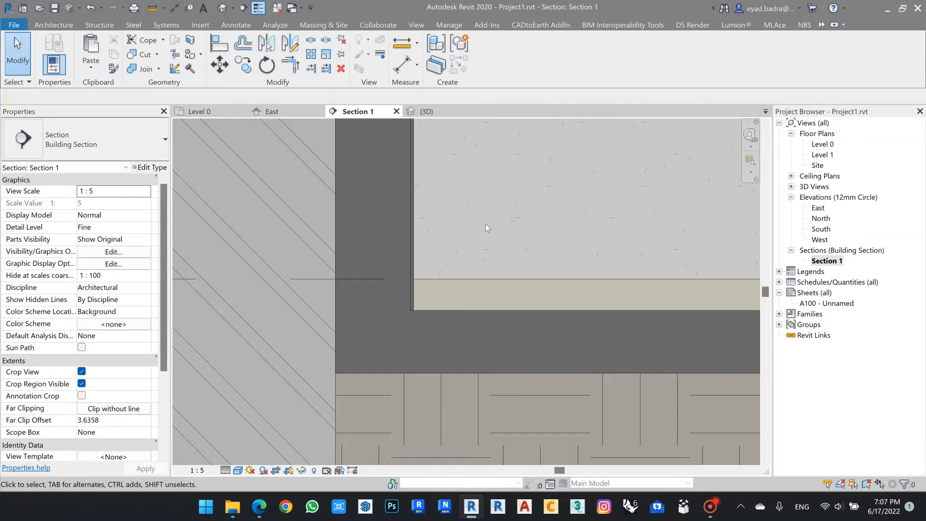
left_click(395, 218)
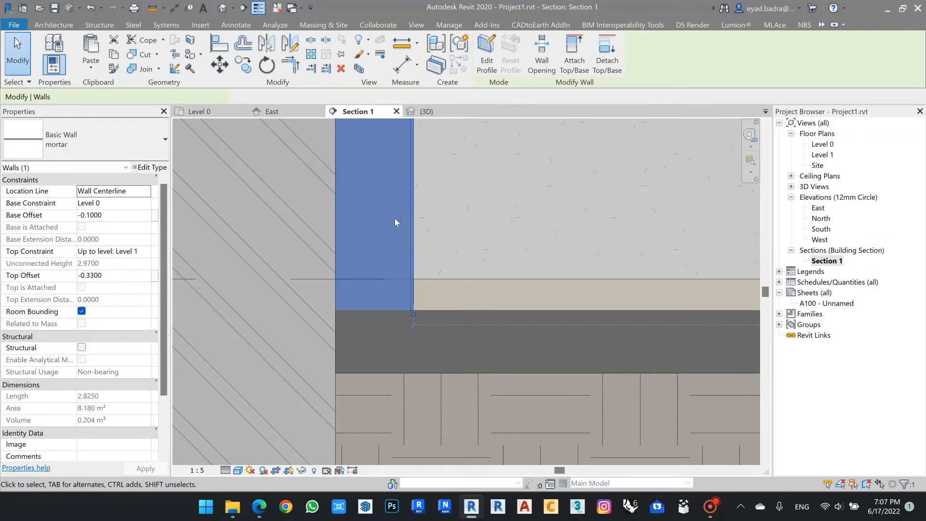
left_click(145, 171)
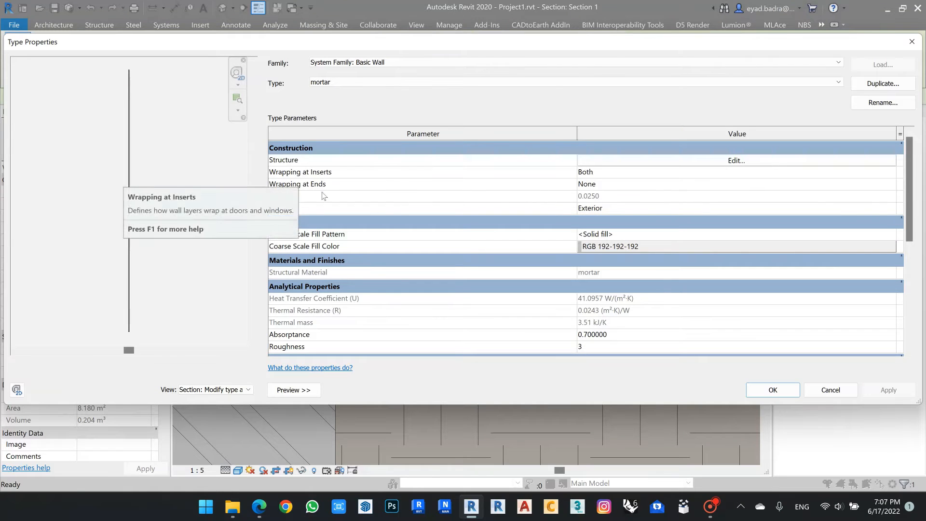
left_click(619, 162)
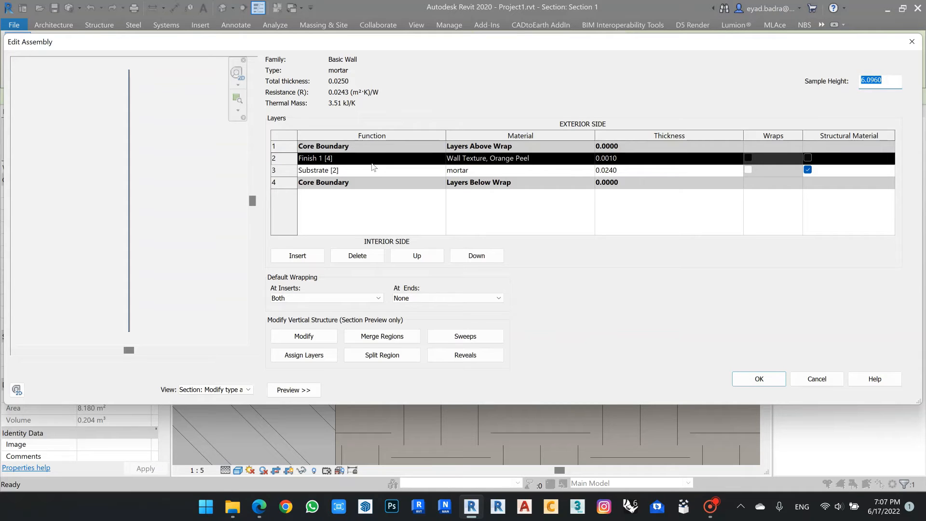
left_click(406, 257)
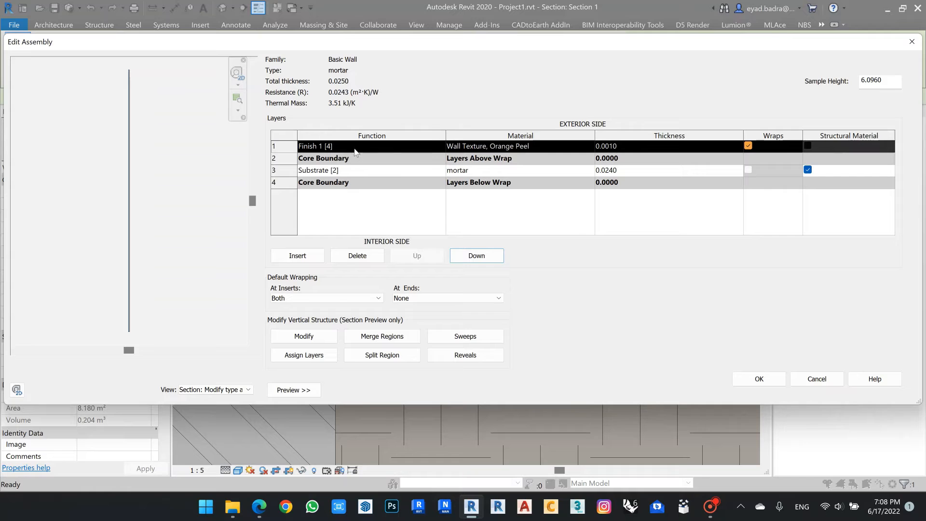
left_click(762, 380)
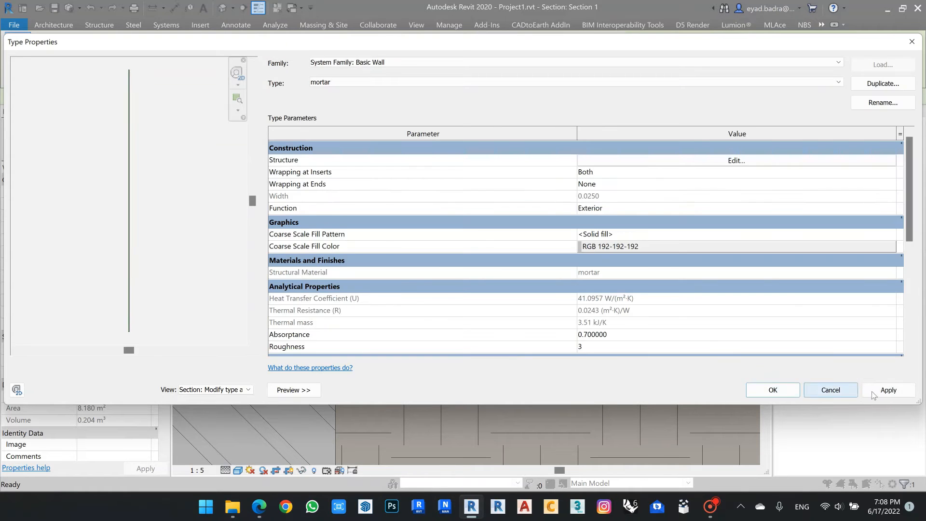
left_click(768, 392)
key("Escape")
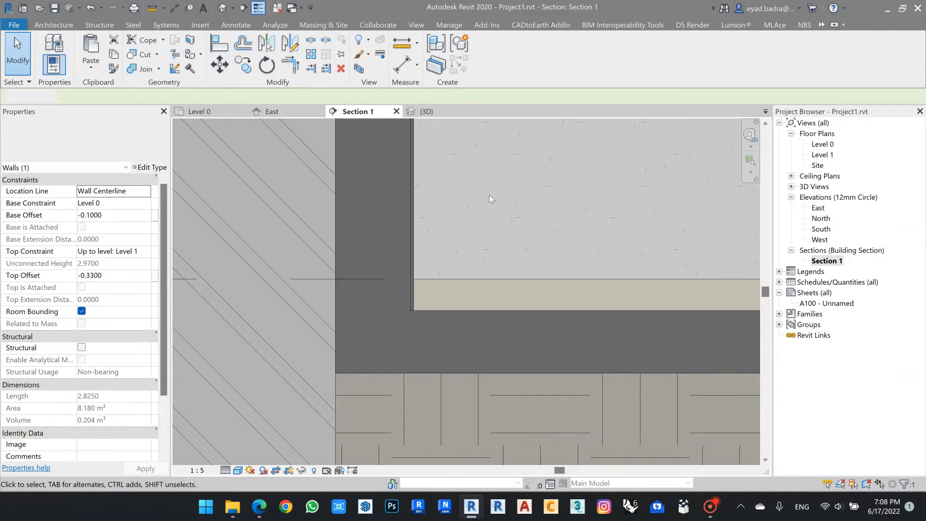
- Examine how the Floor Finish layers meet the mortar wall's finish layer at the corner in Section 1
scroll(489, 195, "down", 2)
left_click(497, 251)
scroll(552, 202, "down", 2)
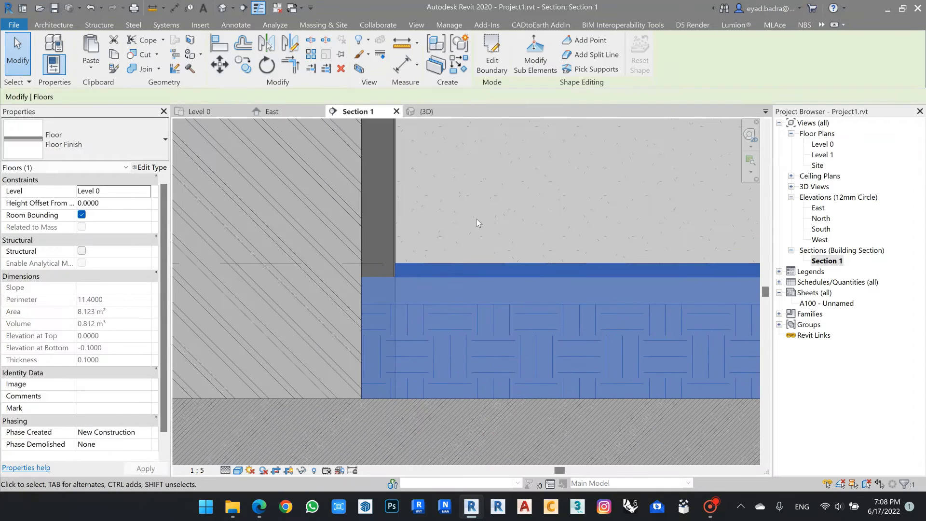
key("Escape")
scroll(354, 279, "up", 2)
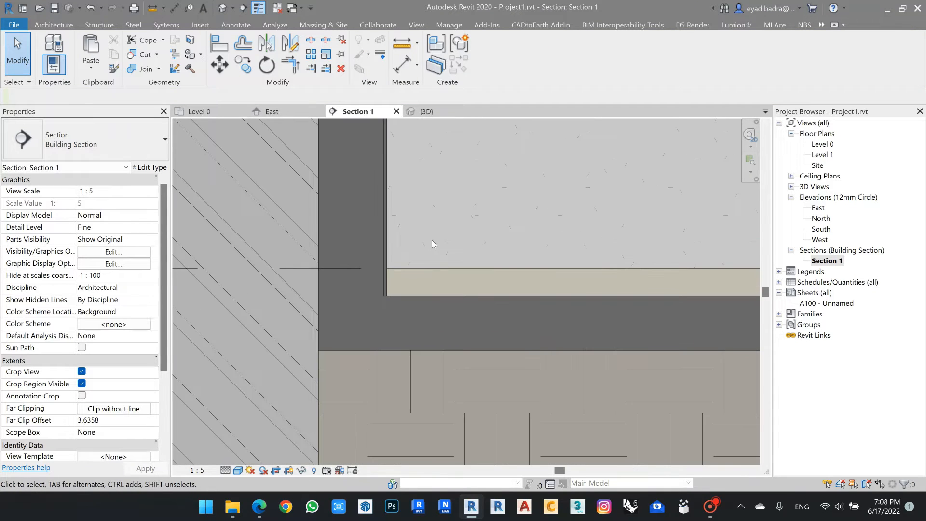
scroll(393, 256, "up", 1)
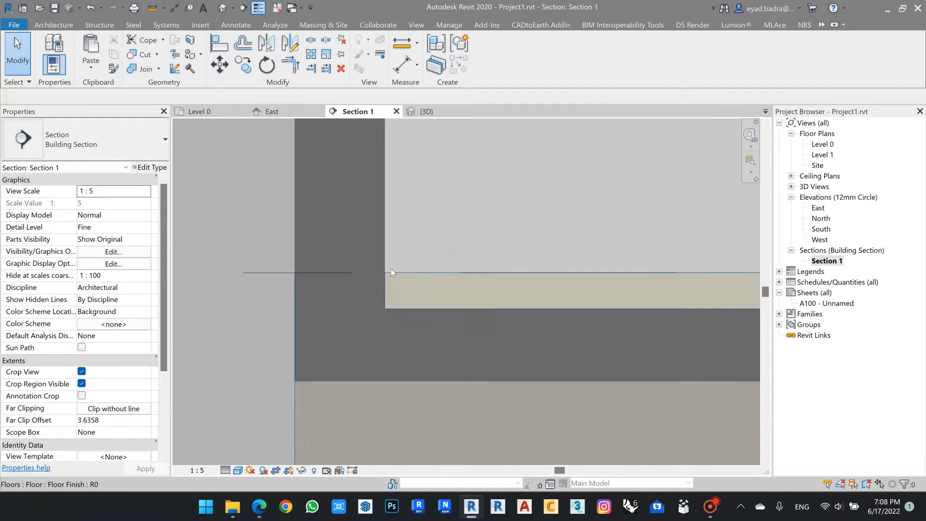
- Review the layer order and core boundaries in the mortar wall type's structure
left_click(385, 257)
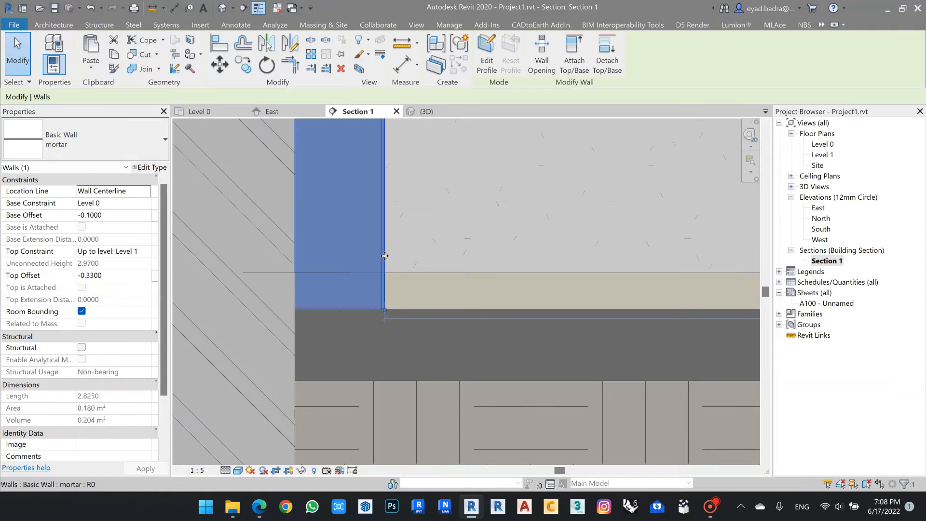
left_click(150, 168)
left_click(735, 160)
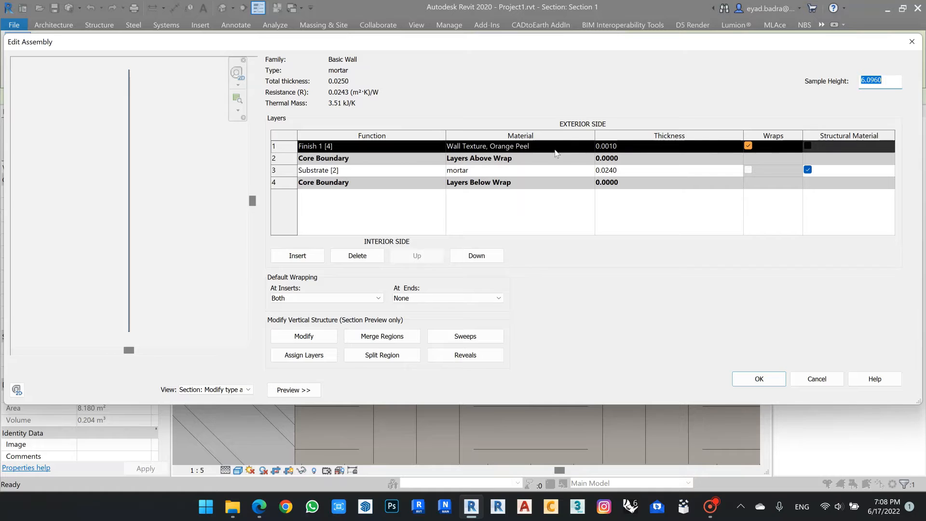
left_click(752, 379)
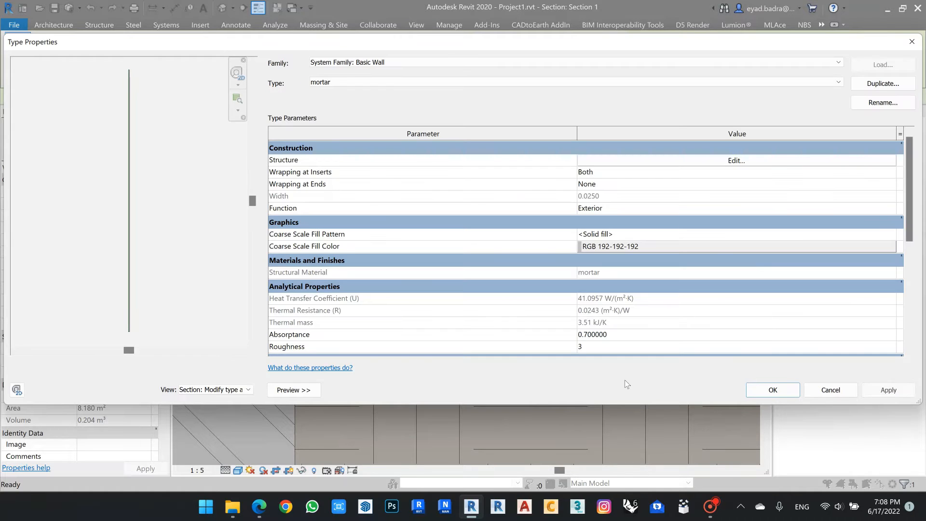
left_click(782, 389)
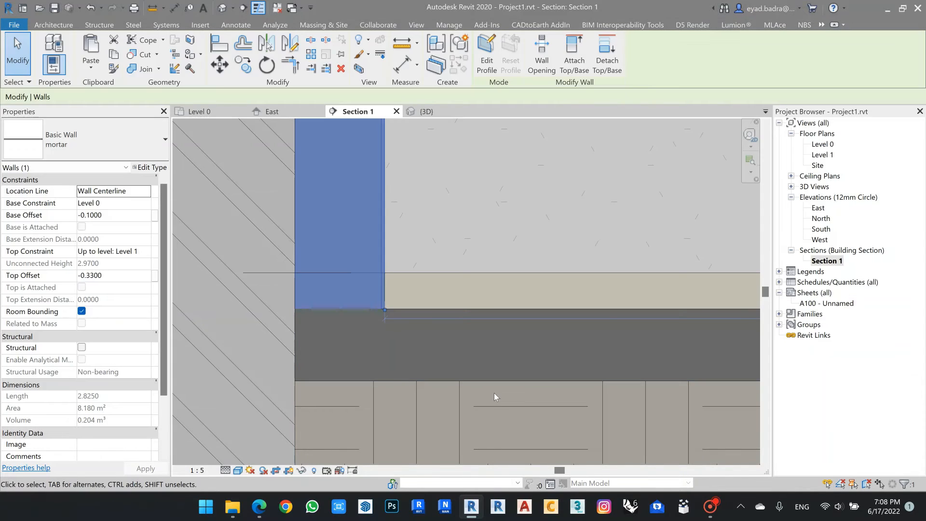
left_click(494, 391)
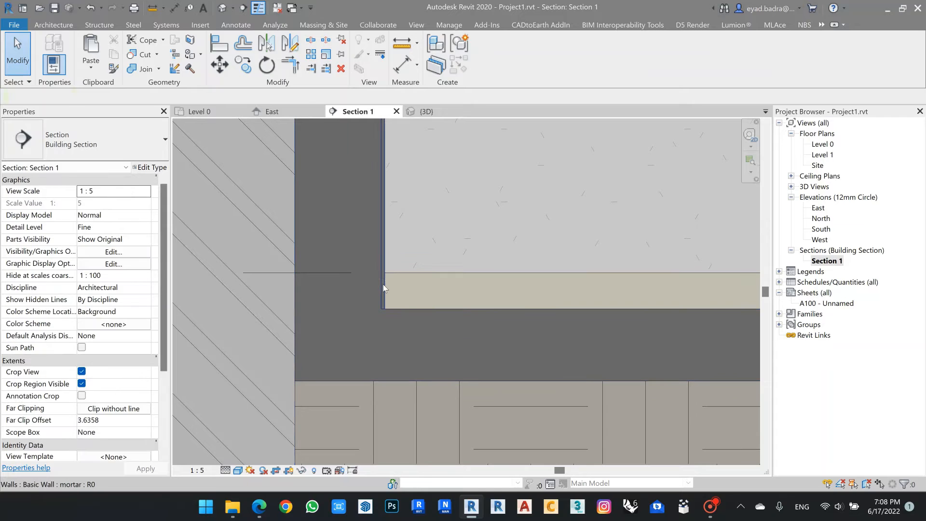
- In the Floor Finish type's structure, move the Finish 1 [4] Ceramic Tile layer inside the core, below the upper core boundary
left_click(411, 279)
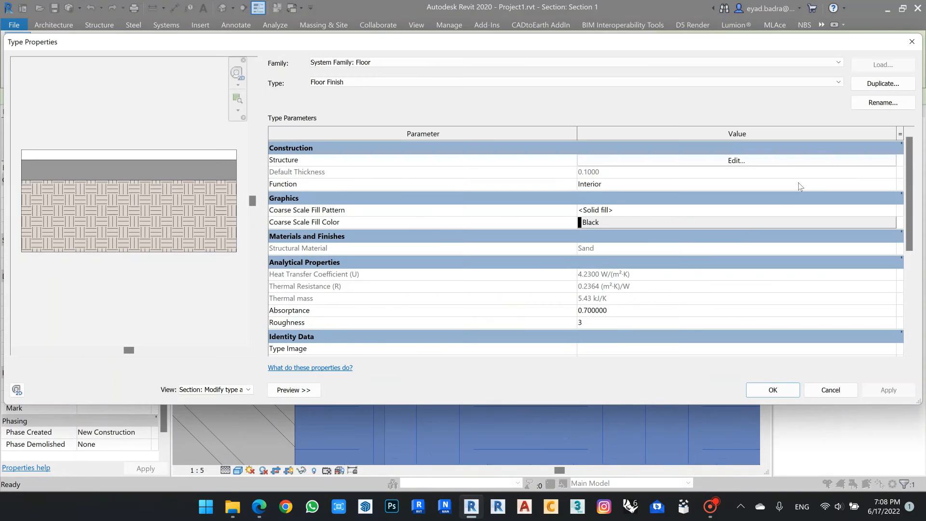
left_click(774, 164)
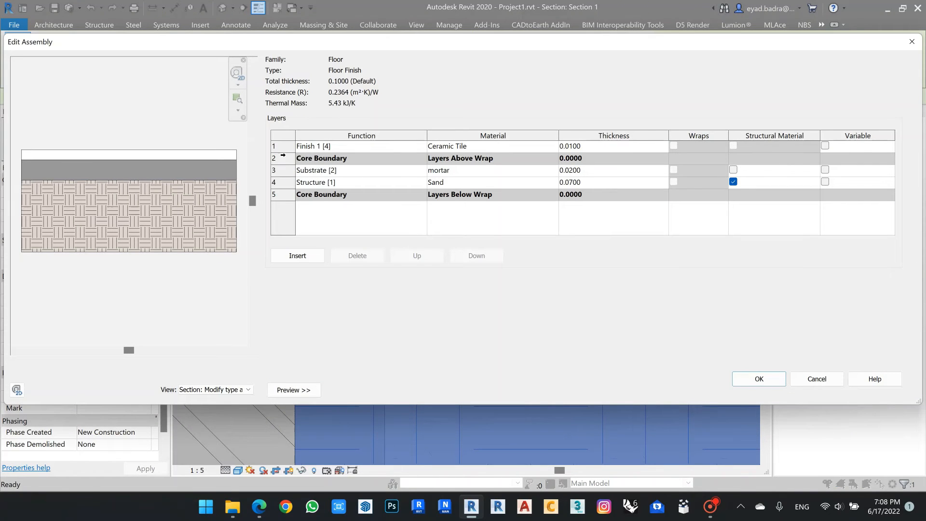
left_click(282, 145)
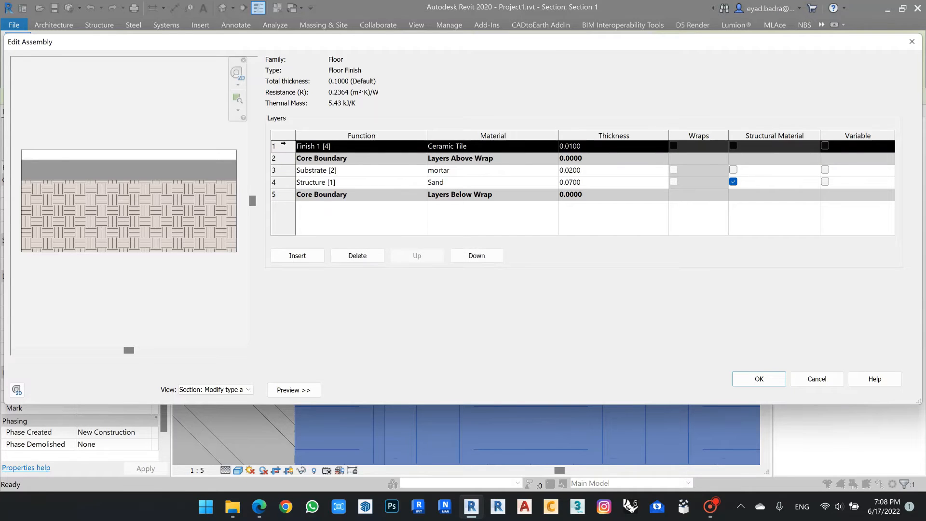
left_click(299, 257)
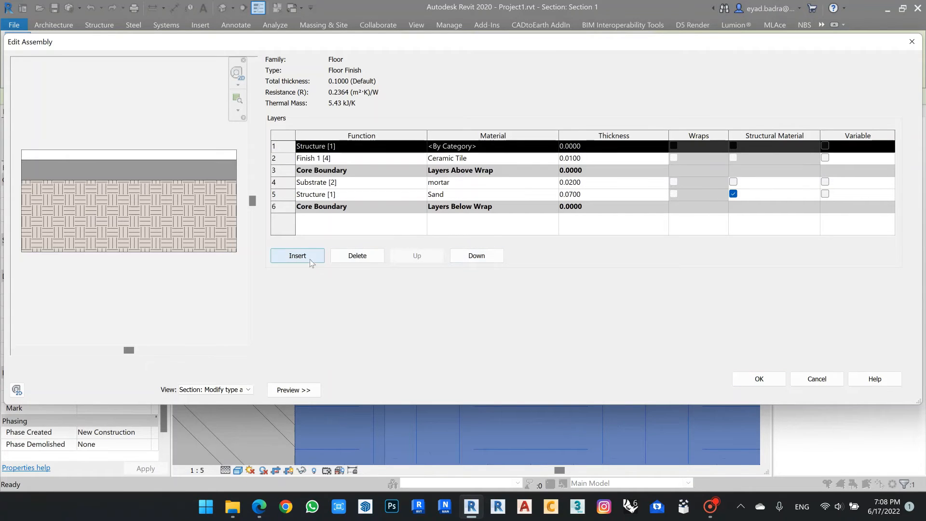
left_click(358, 256)
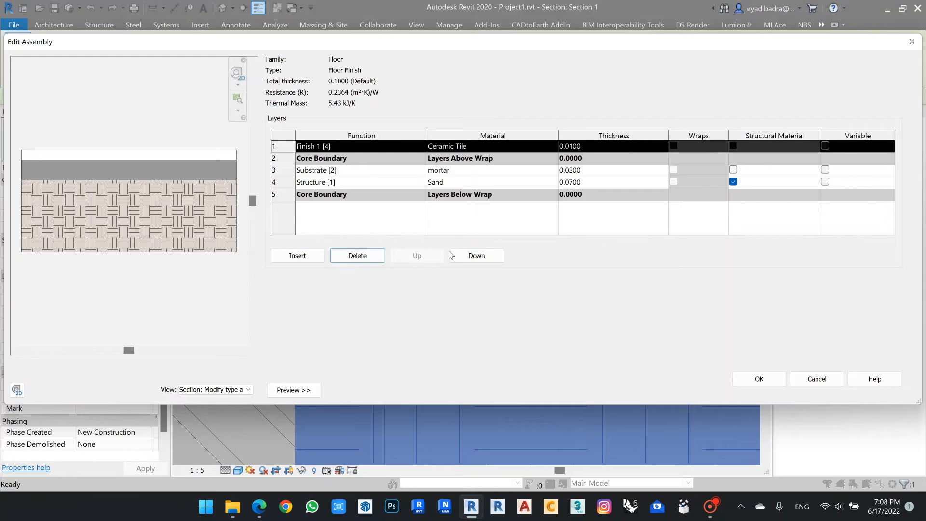
left_click(477, 259)
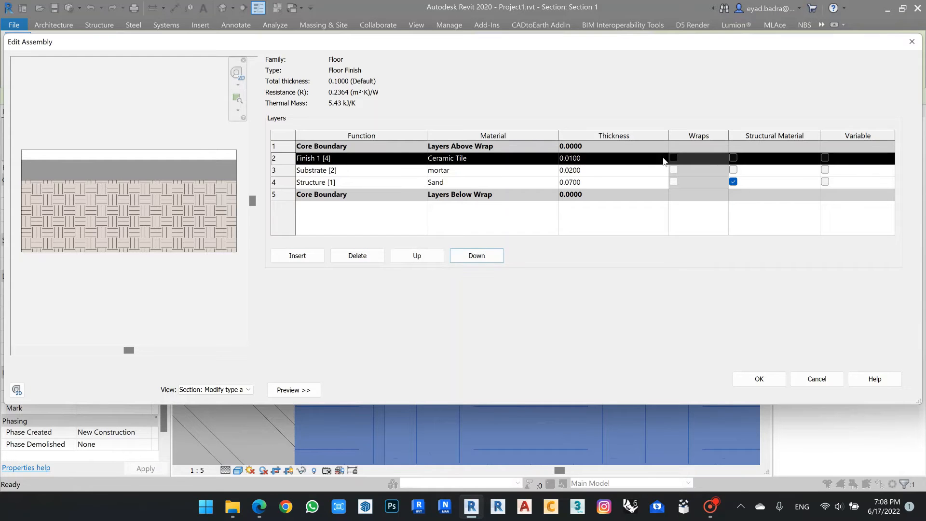
left_click(421, 163)
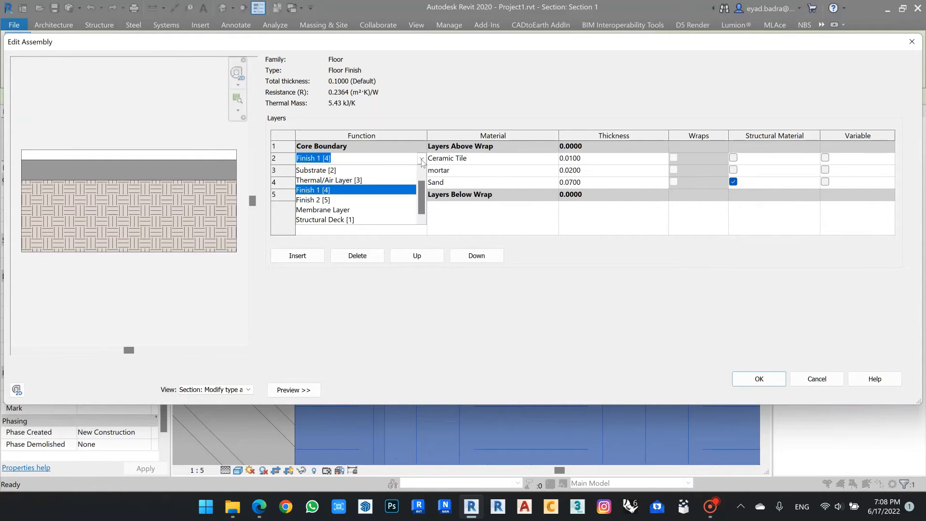
left_click(635, 233)
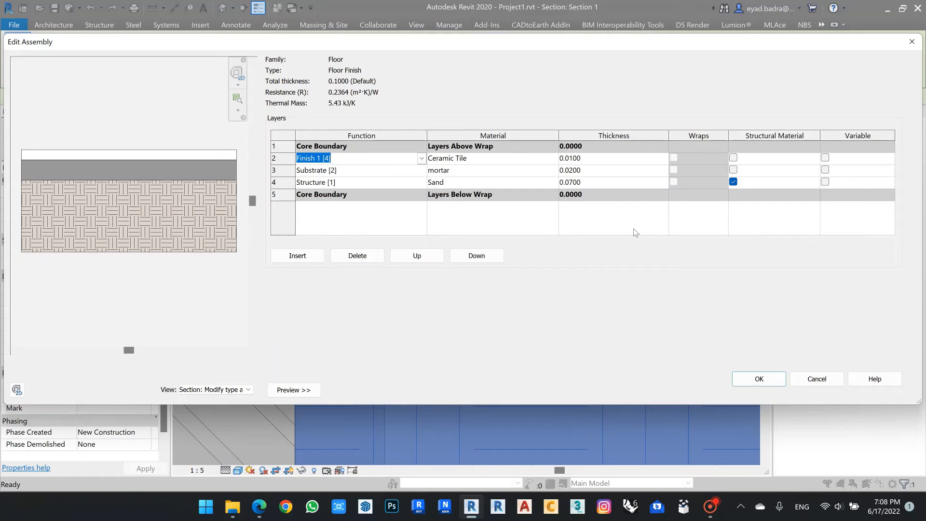
left_click(752, 379)
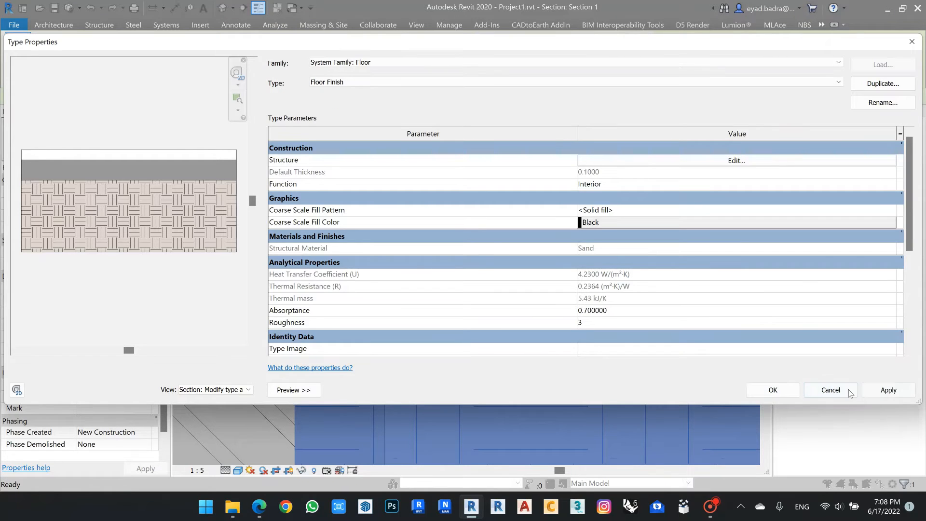
left_click(772, 391)
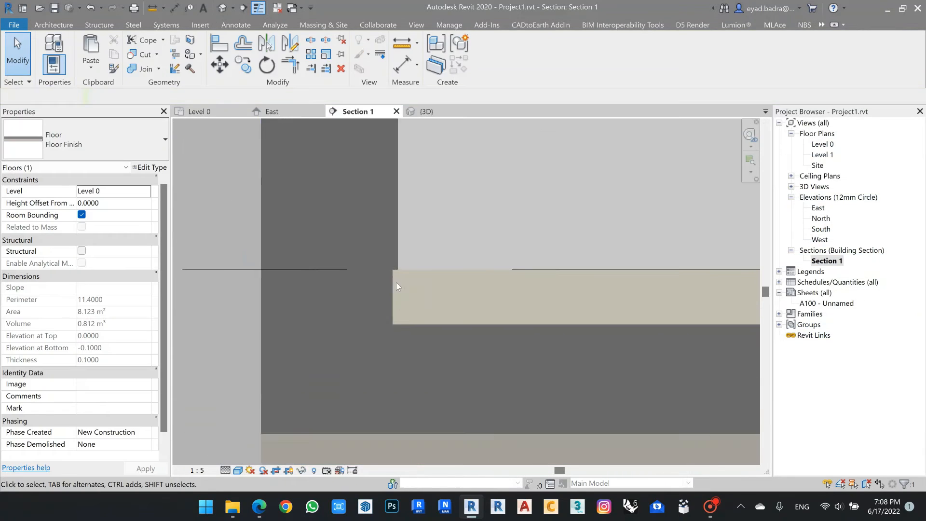
key("Escape")
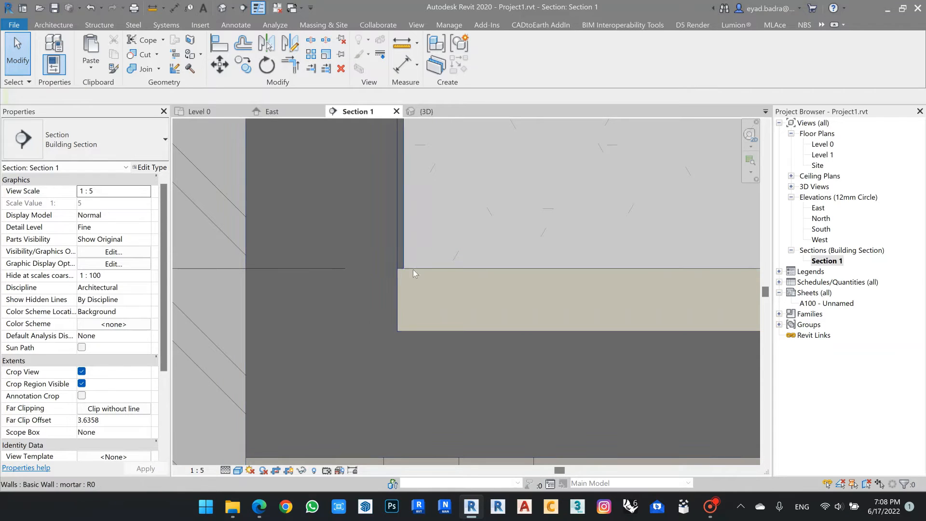
- Examine the wall and floor finishes around the whole room in Section 1, including the lower left corner
scroll(424, 267, "down", 12)
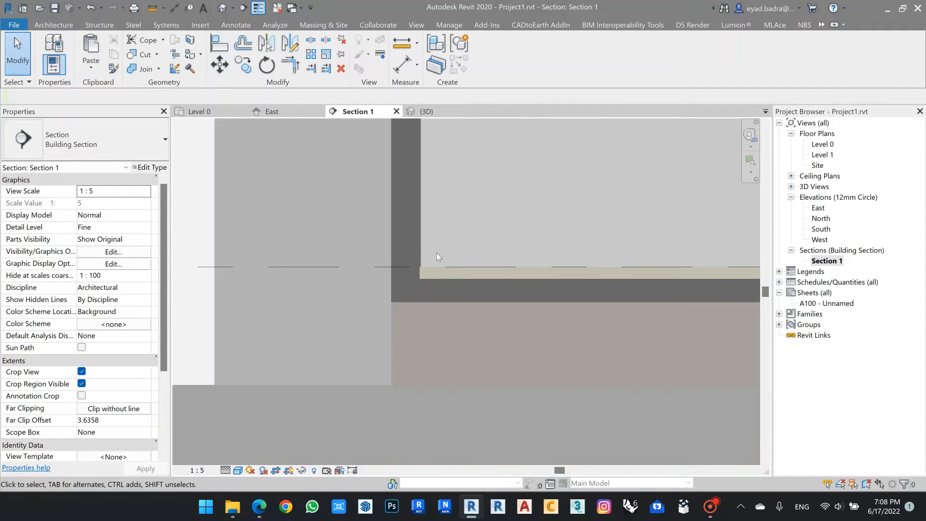
middle_click_drag(469, 239, 399, 371)
scroll(392, 295, "down", 4)
scroll(444, 290, "up", 4)
scroll(444, 290, "down", 4)
middle_click_drag(429, 300, 413, 292)
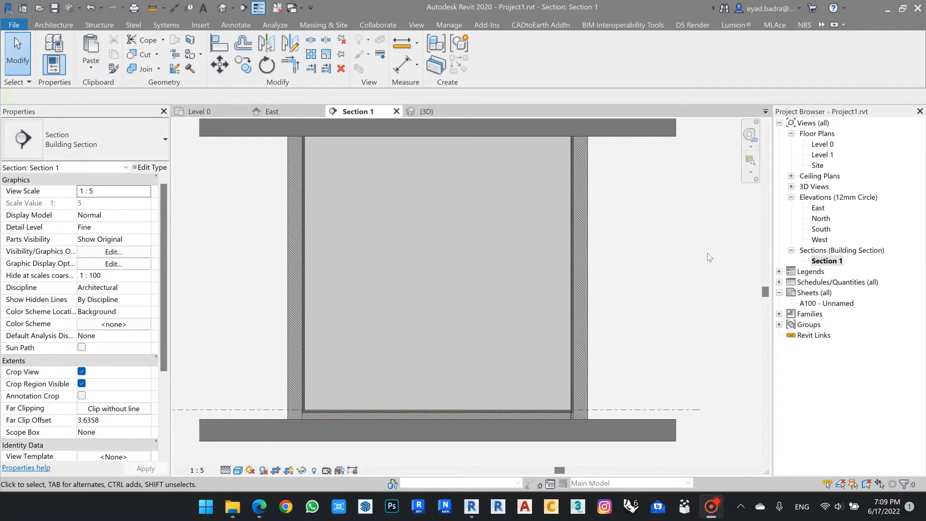
scroll(308, 419, "up", 3)
scroll(308, 419, "up", 3)
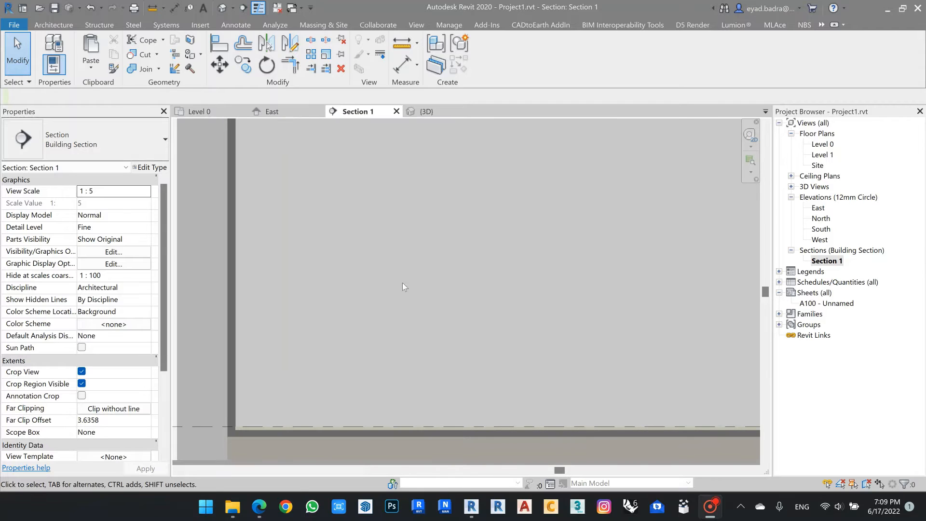
middle_click_drag(238, 423, 348, 340)
scroll(311, 366, "down", 2)
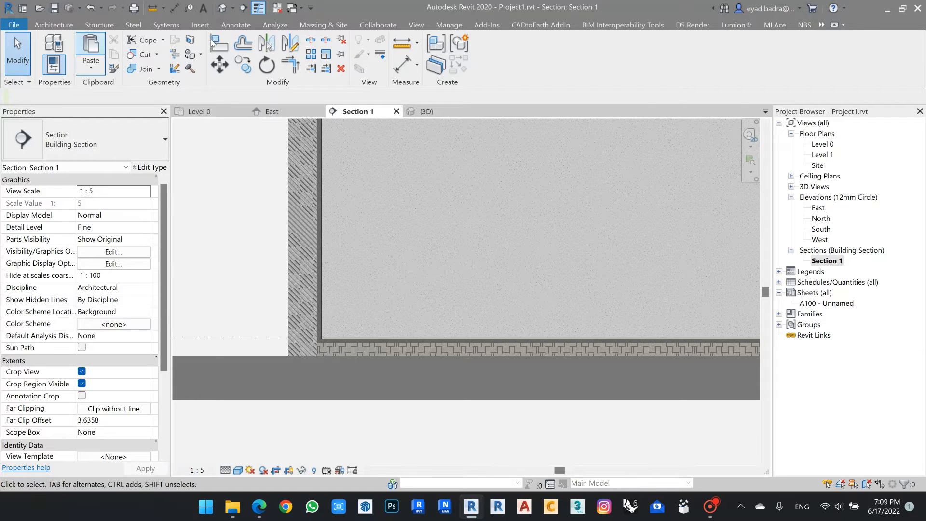
scroll(392, 201, "down", 4)
middle_click_drag(452, 250, 373, 360)
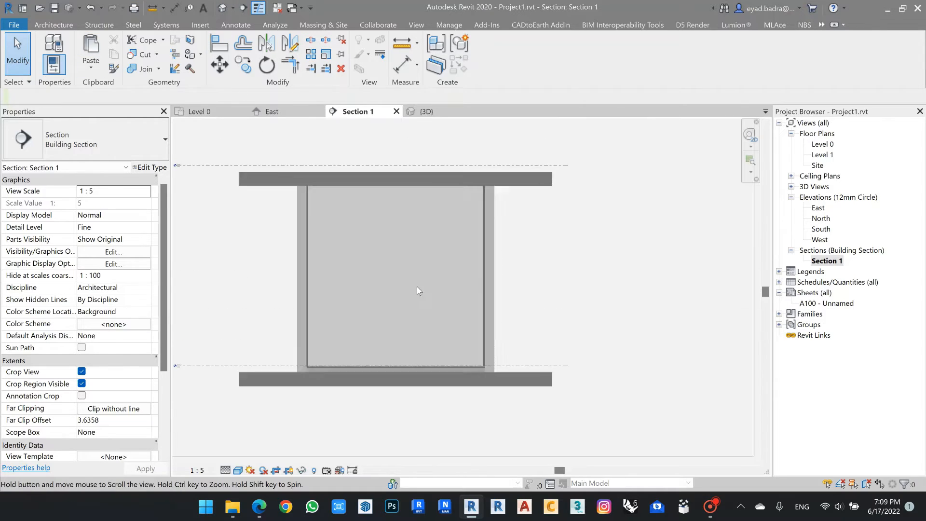
- Join the right-hand mortar wall with the Floor Finish at the lower right corner in Section 1
scroll(390, 288, "up", 1)
scroll(488, 381, "up", 7)
middle_click_drag(530, 388, 488, 267)
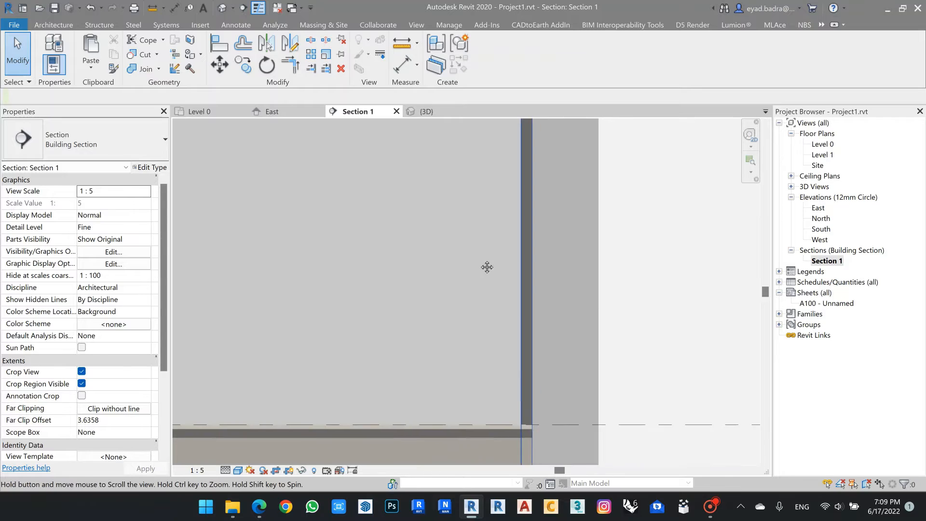
scroll(482, 322, "up", 2)
left_click(484, 273)
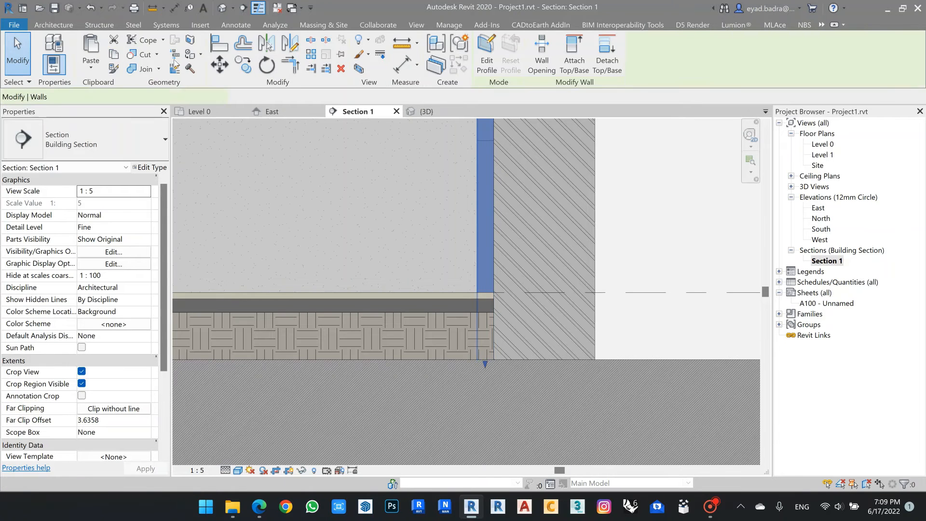
left_click(151, 70)
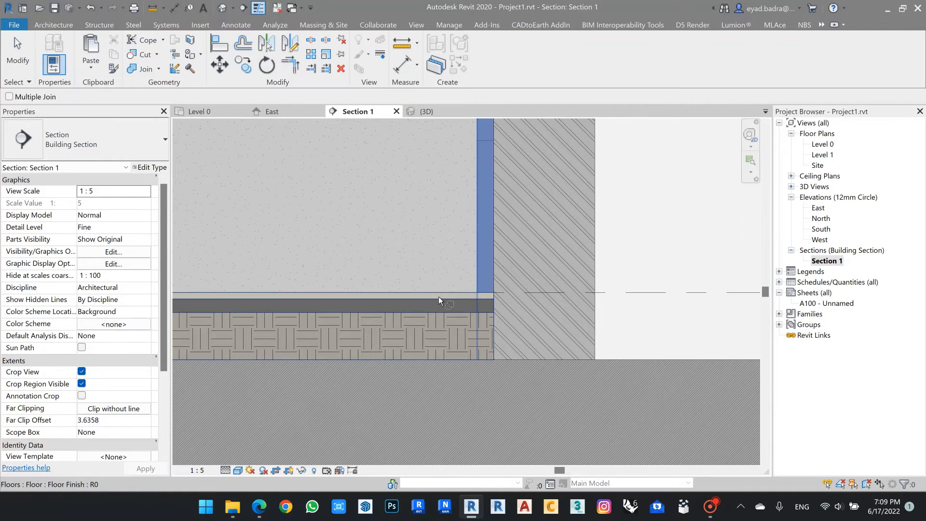
scroll(594, 249, "down", 3)
scroll(608, 239, "down", 6)
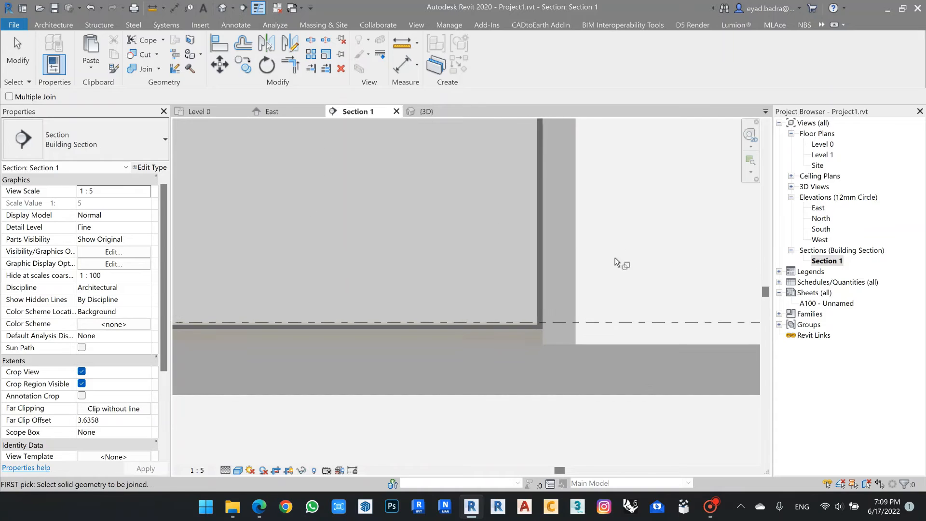
key("Escape")
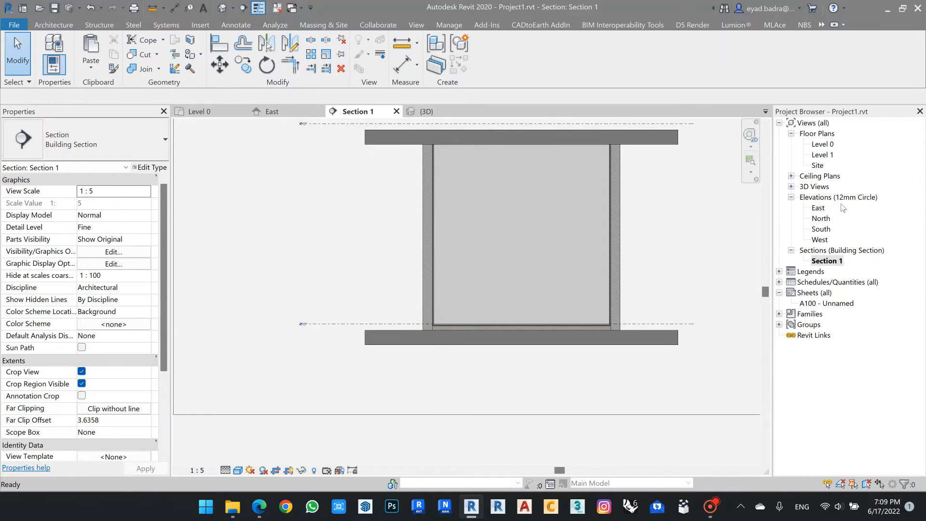
- On the Level 0 plan, draw a vertical section through the middle of the room, perpendicular to Section 1, and open its view
left_click(823, 144)
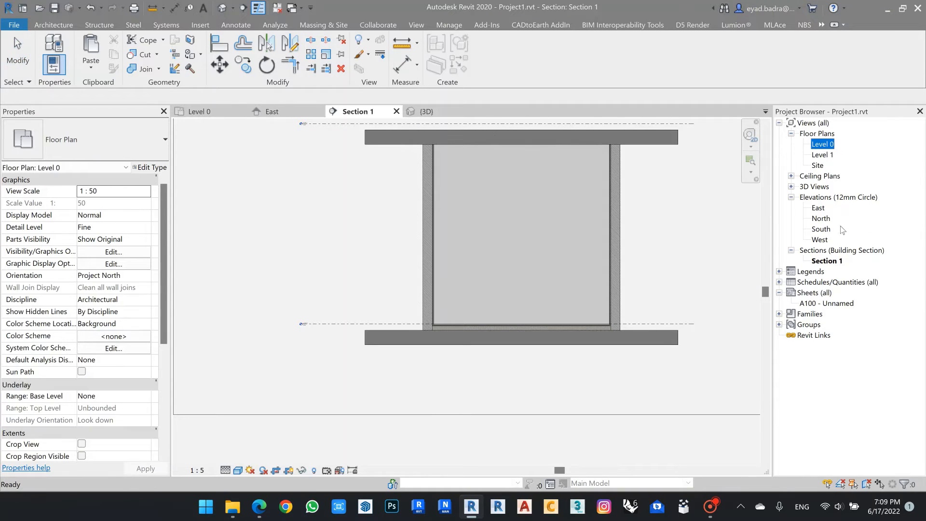
double_click(824, 145)
scroll(429, 285, "down", 2)
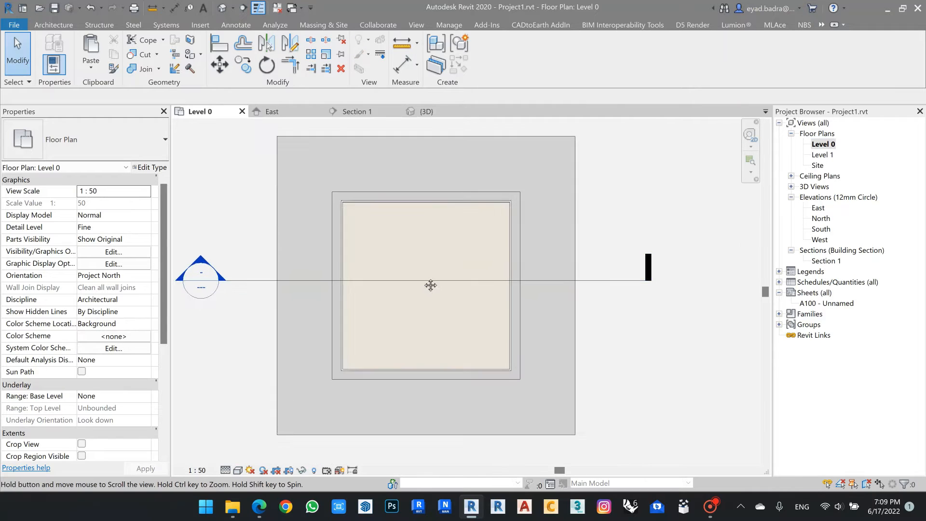
left_click(244, 7)
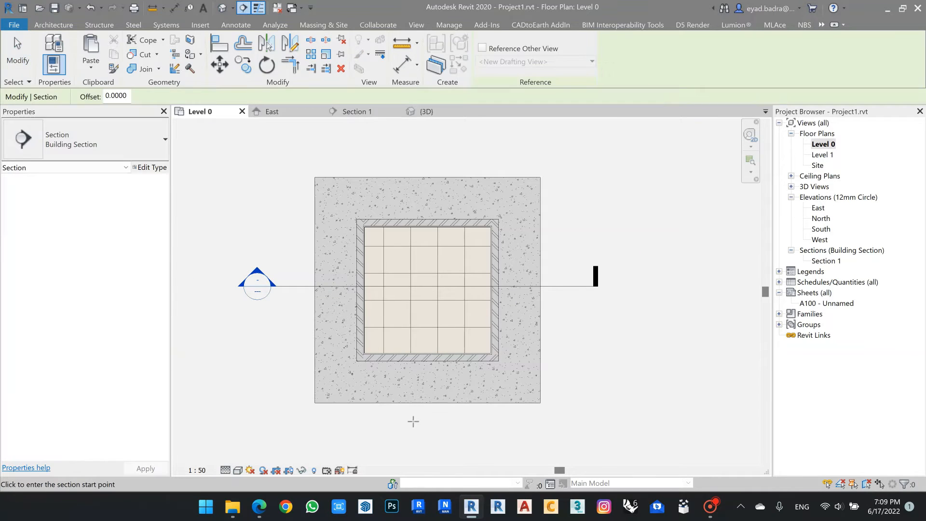
left_click(419, 433)
left_click(419, 154)
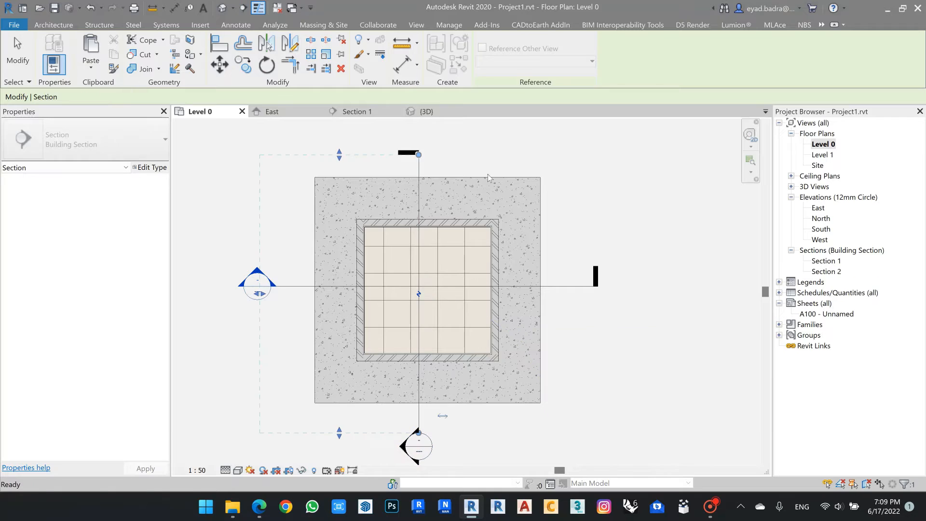
key("Escape")
double_click(827, 272)
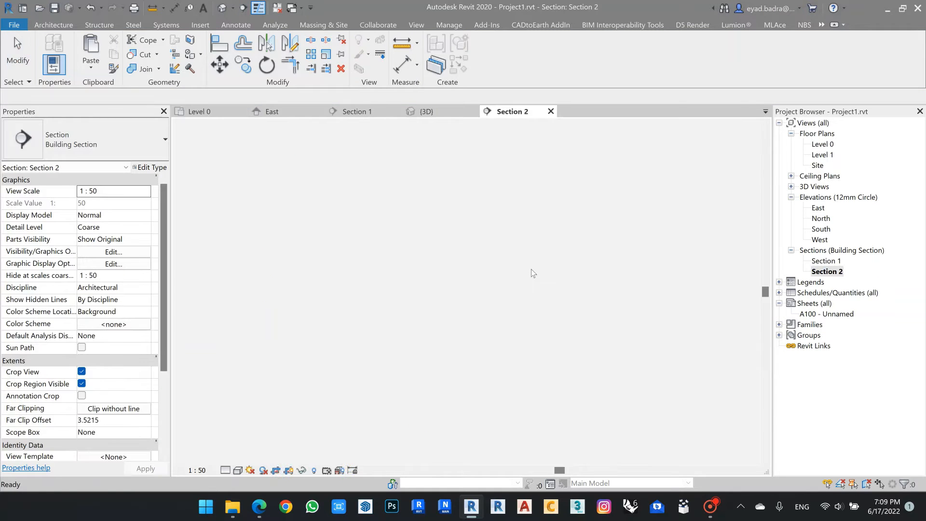
- Set the Section 2 view to Fine detail level and switch it to a coloured visual style
scroll(413, 354, "up", 6)
scroll(336, 317, "down", 1)
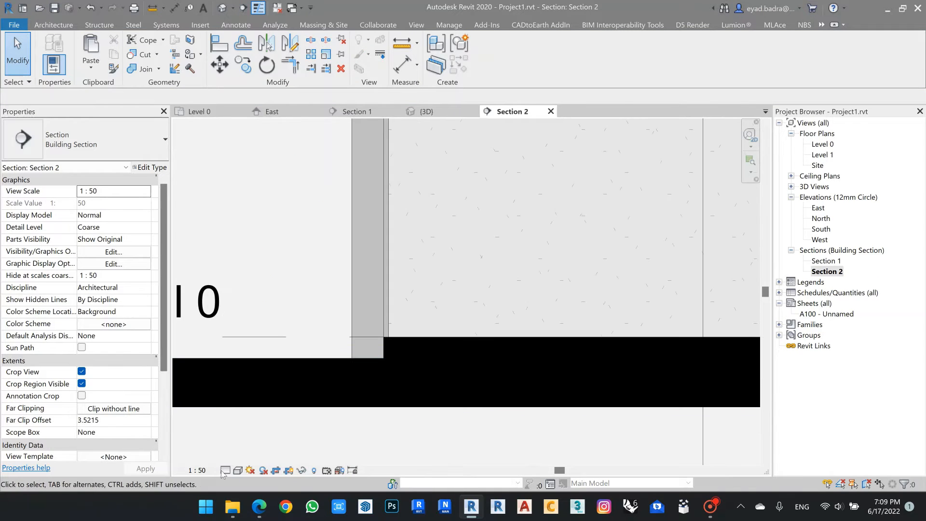
left_click(225, 470)
left_click(246, 456)
left_click(238, 470)
left_click(255, 438)
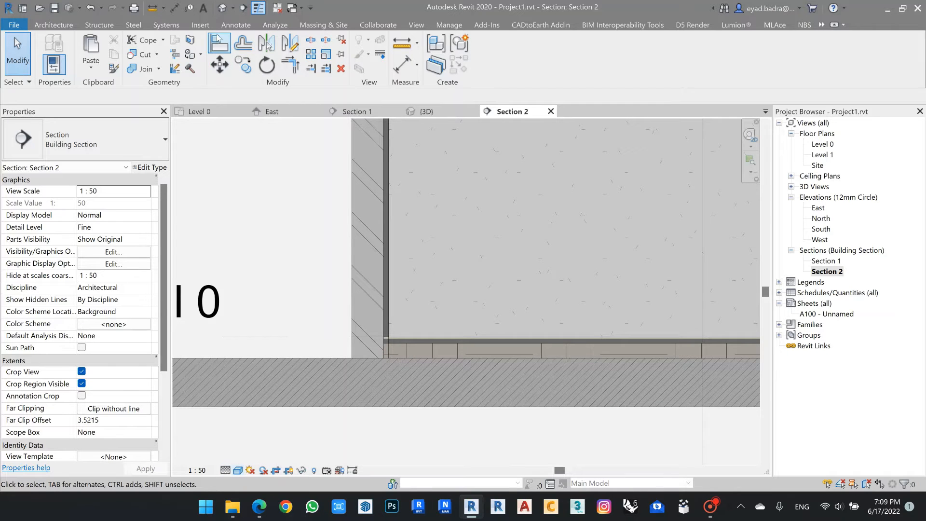
- Join the thin wall finish layer to the finish floor at both bottom corners of the room in Section 2
left_click(146, 73)
left_click(388, 262)
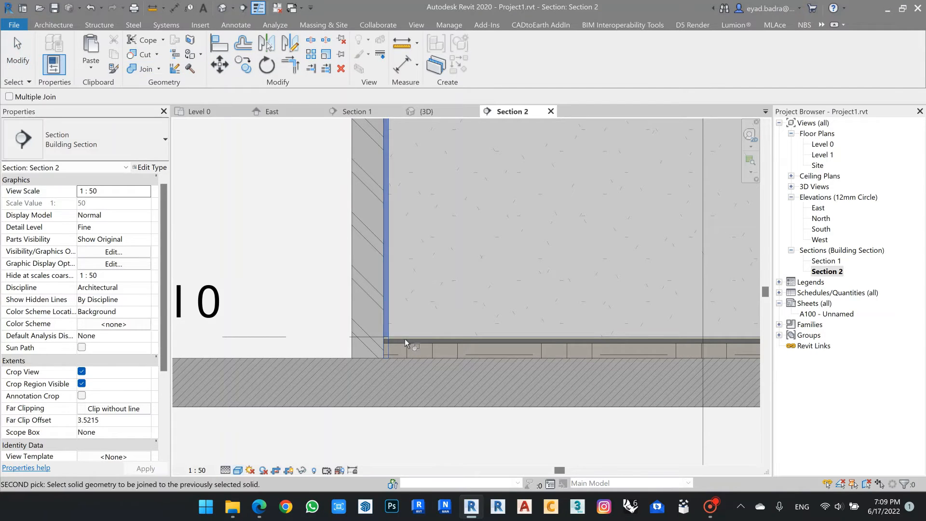
left_click(404, 339)
scroll(381, 309, "down", 3)
scroll(604, 300, "up", 2)
middle_click_drag(603, 299, 465, 307)
scroll(331, 353, "up", 2)
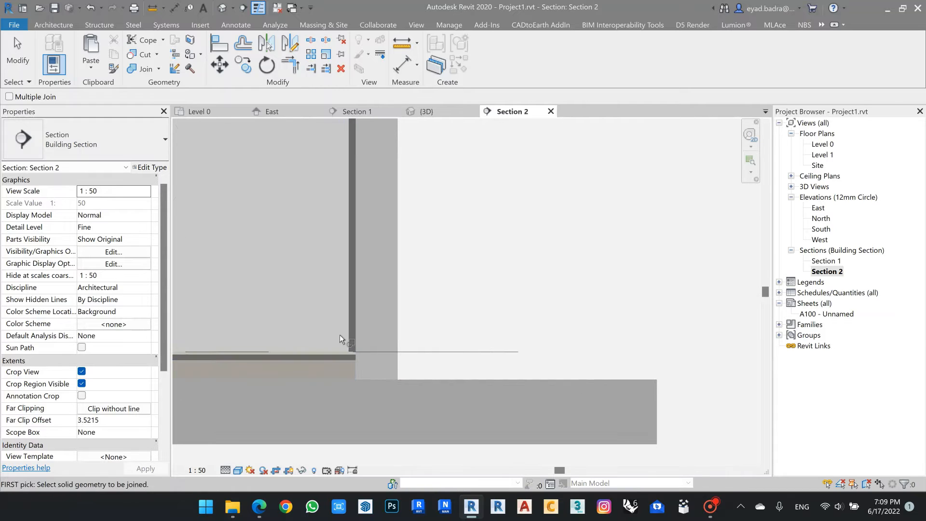
left_click(353, 334)
left_click(325, 357)
scroll(531, 303, "down", 5)
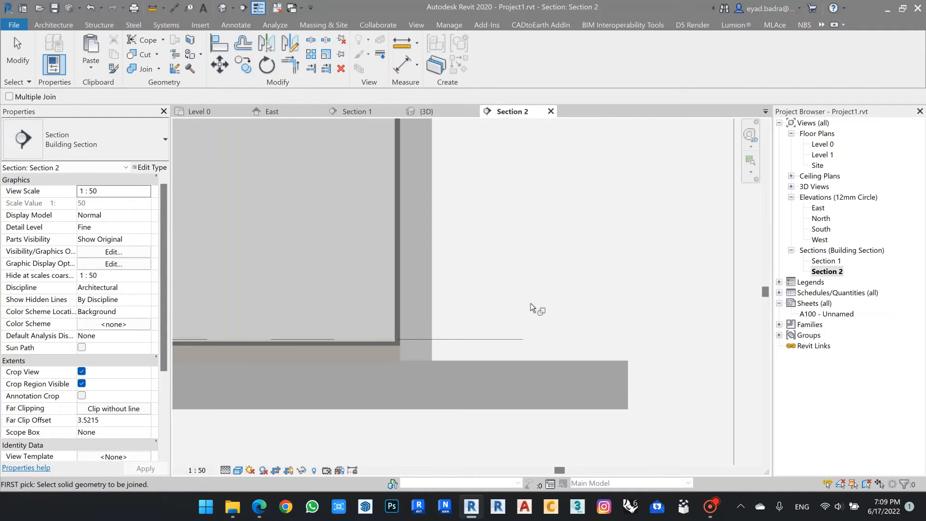
key("Escape")
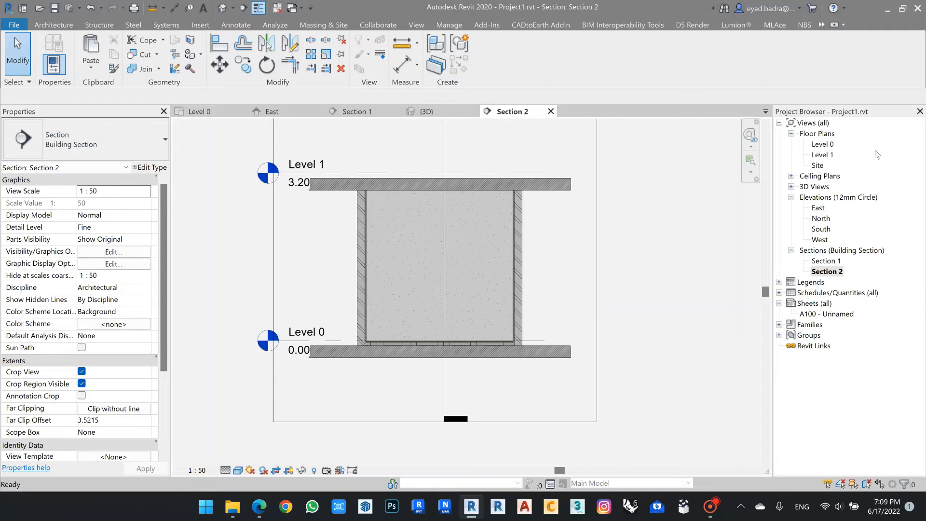
- In the Level 0 floor plan, align a vertical tile line of the finish floor with the inner face of the west wall finish
double_click(822, 144)
scroll(381, 239, "up", 5)
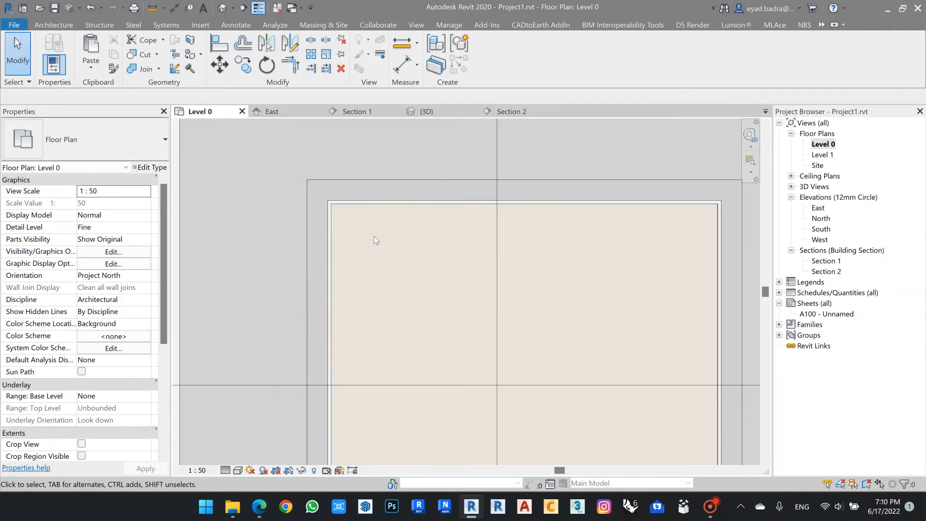
left_click(375, 270)
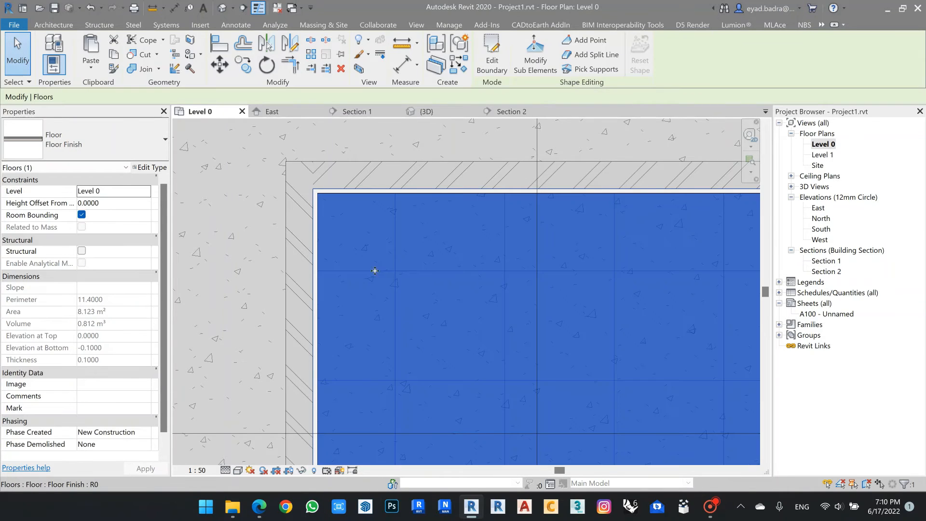
scroll(375, 260, "down", 3)
scroll(375, 253, "down", 2)
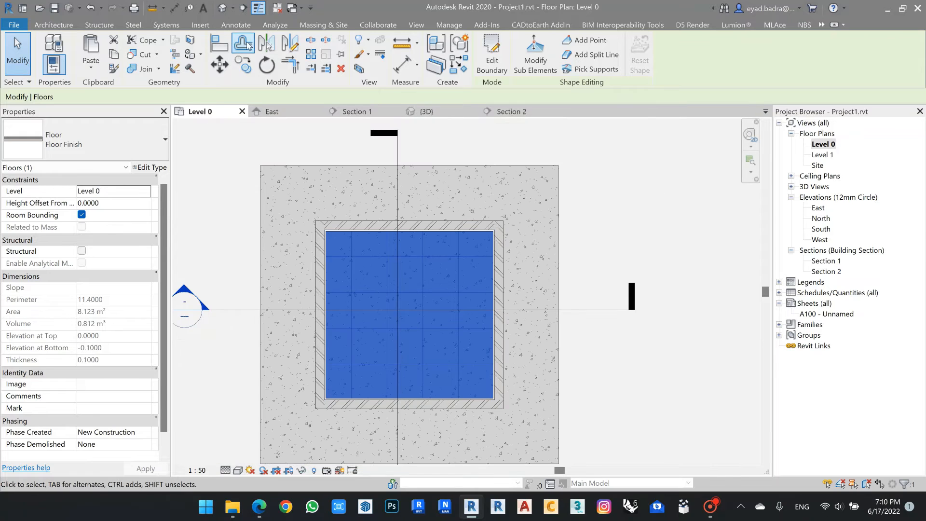
left_click(227, 46)
scroll(319, 244, "up", 3)
scroll(350, 251, "up", 2)
middle_click_drag(359, 234, 352, 358)
scroll(362, 218, "up", 2)
scroll(334, 260, "down", 1)
middle_click_drag(338, 271, 310, 196)
scroll(331, 265, "up", 2)
scroll(331, 264, "down", 3)
scroll(308, 197, "up", 1)
scroll(277, 262, "up", 3)
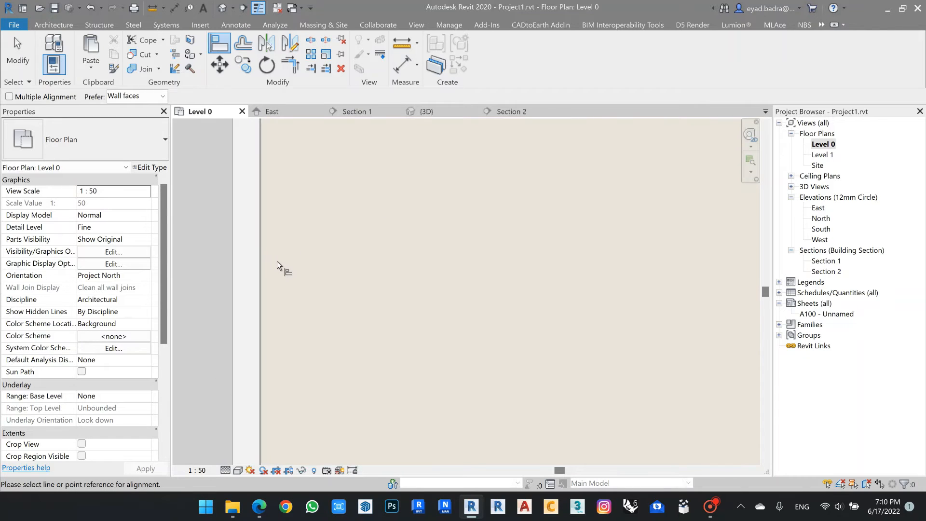
scroll(277, 263, "down", 2)
scroll(276, 262, "up", 4)
left_click(259, 267)
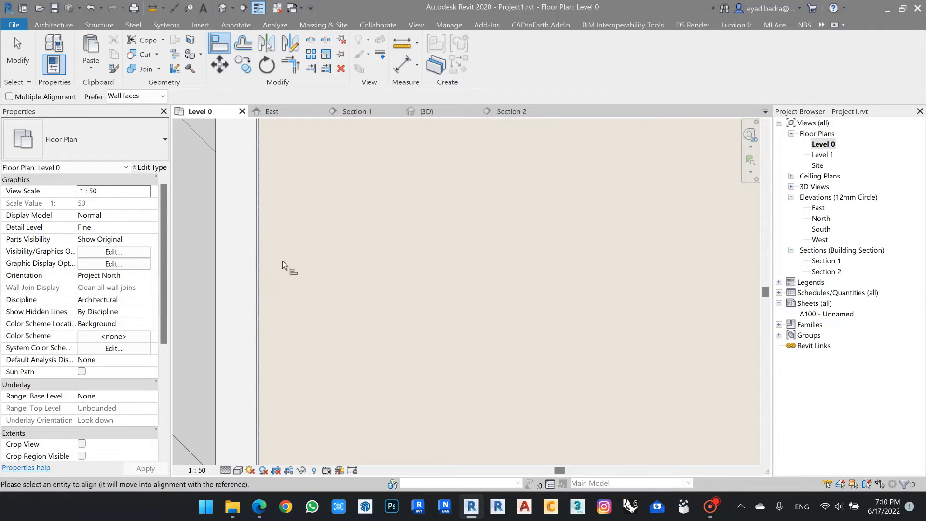
scroll(283, 260, "down", 5)
scroll(285, 262, "down", 2)
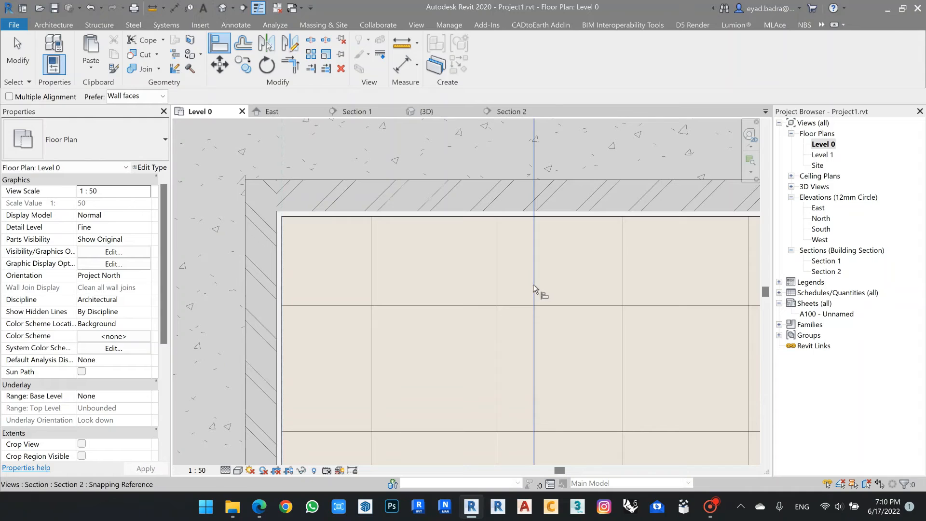
left_click(498, 288)
- Align a horizontal tile line of the finish floor with the inner face of the north wall finish
scroll(358, 253, "up", 4)
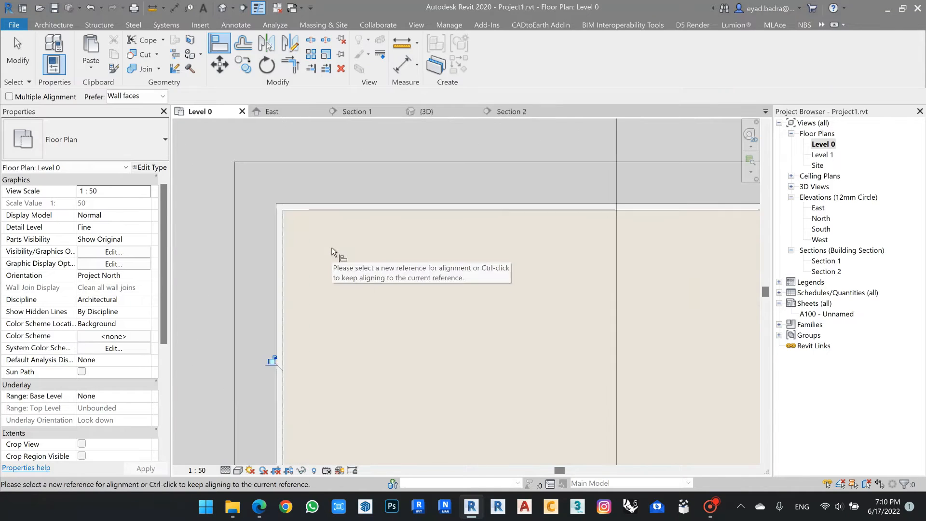
left_click(342, 184)
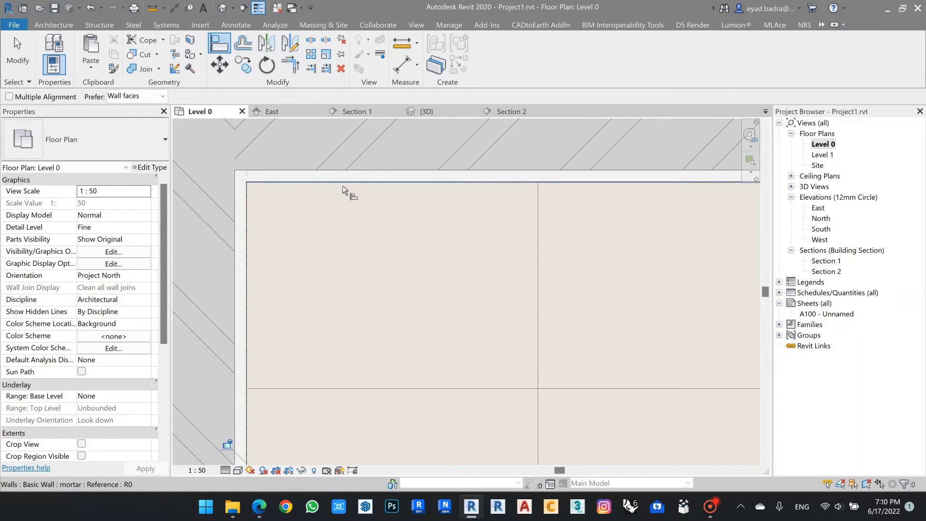
left_click(348, 389)
scroll(340, 276, "down", 3)
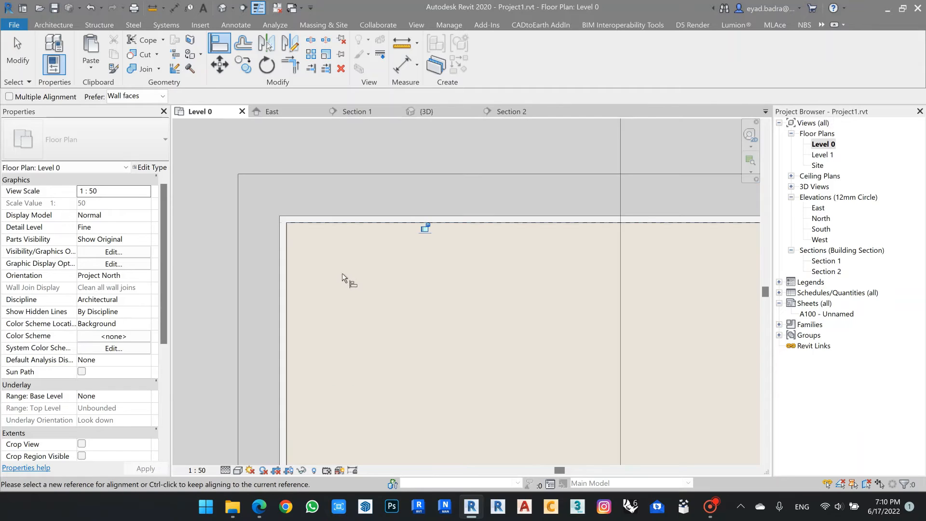
scroll(352, 276, "down", 3)
scroll(388, 278, "up", 5)
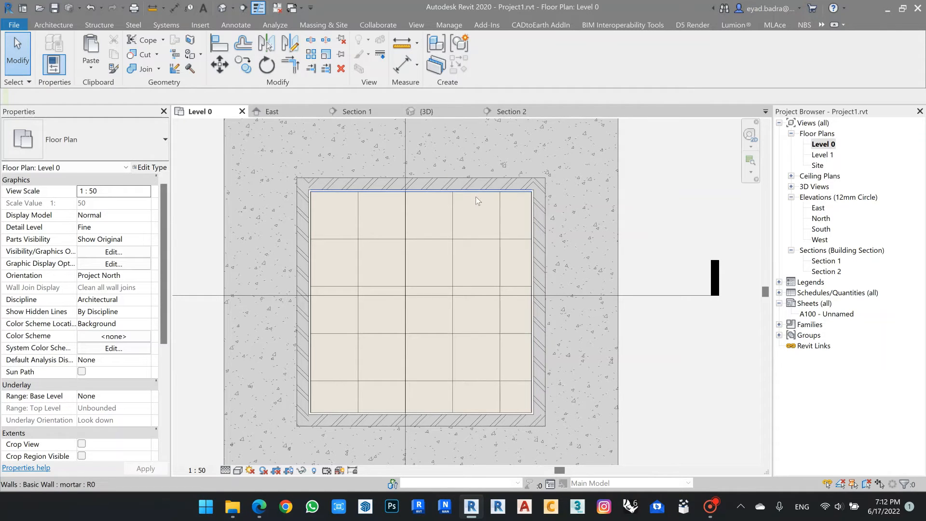
- Select the finish floor in plan and examine its layers and wall junctions in Section 1
middle_click_drag(191, 221, 206, 216)
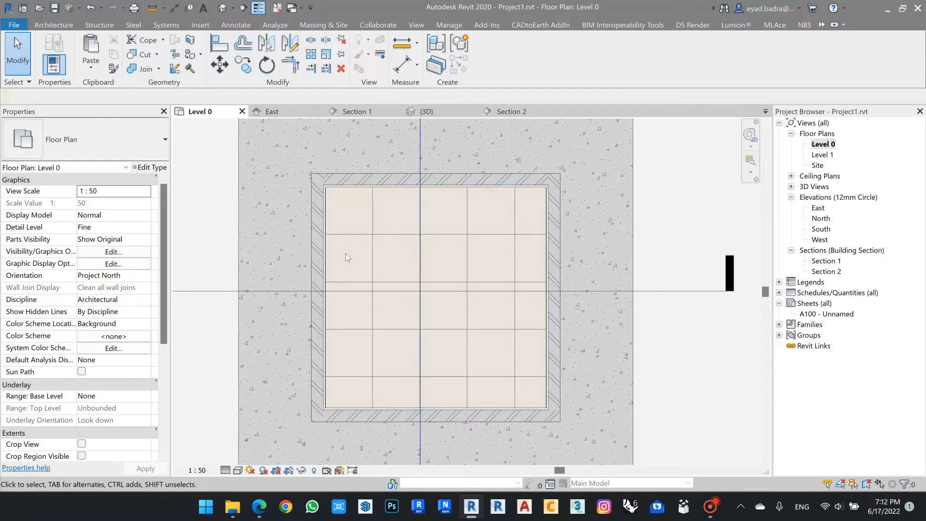
left_click(392, 232)
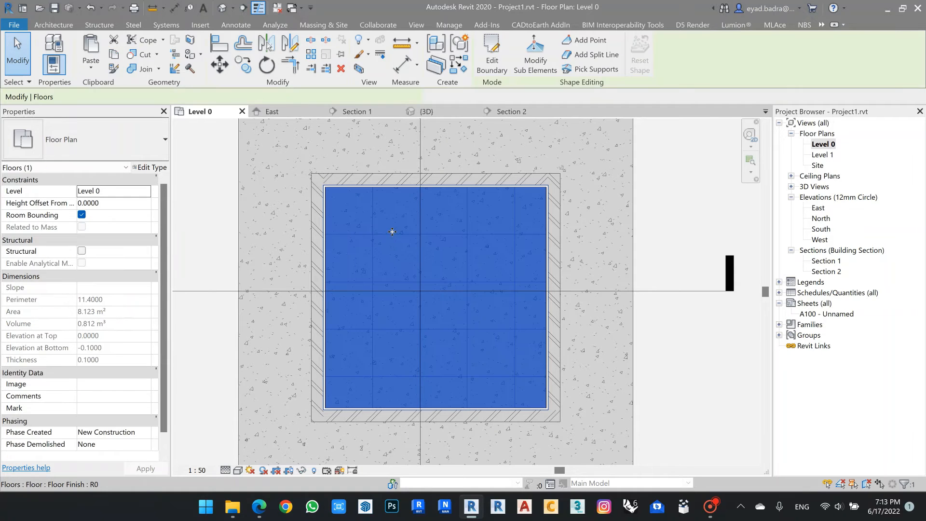
double_click(825, 261)
scroll(558, 243, "up", 5)
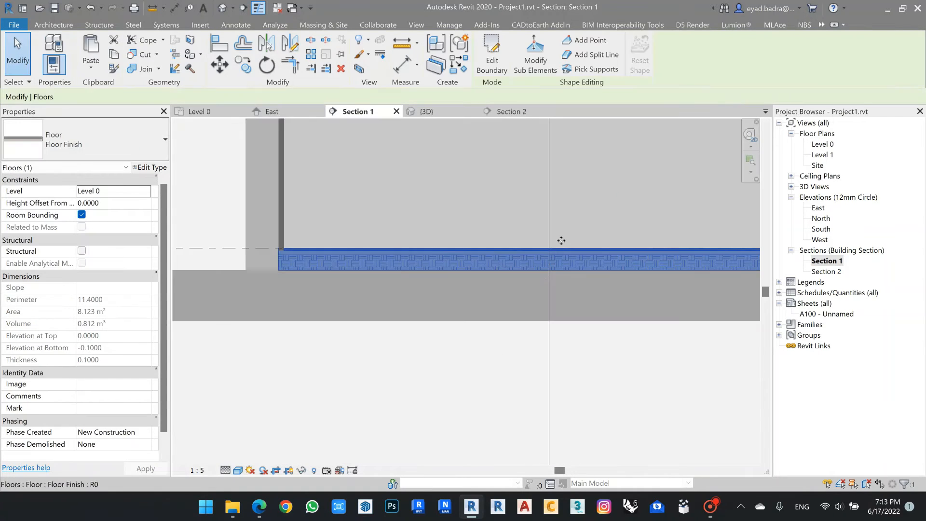
middle_click_drag(565, 214, 460, 250)
left_click(606, 351)
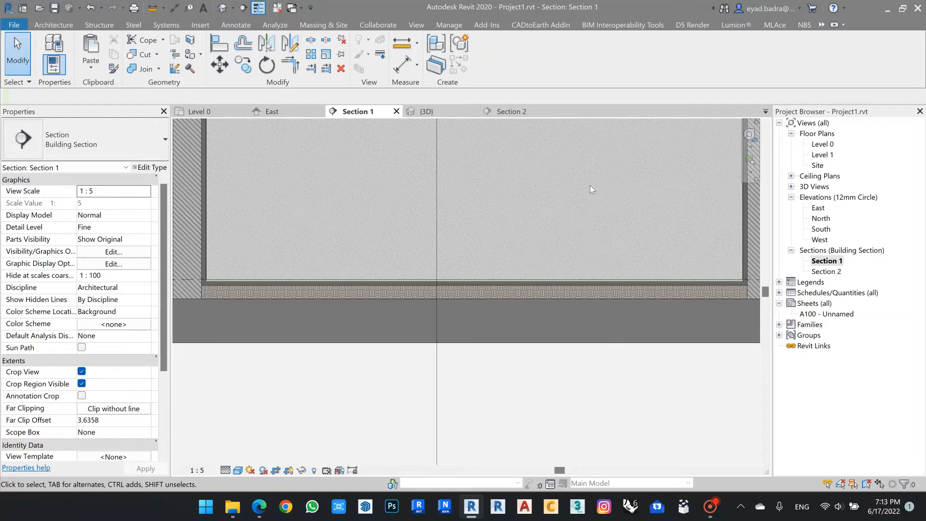
scroll(589, 188, "down", 2)
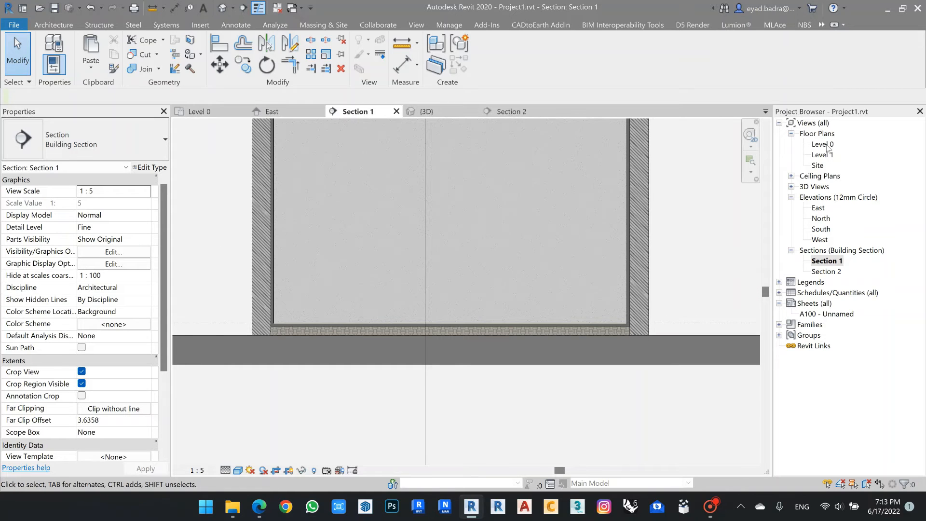
- In the Level 0 plan, set the elevation of the finish floor's north-east corner point to 0.01 and unjoin the conflicting elements
double_click(823, 145)
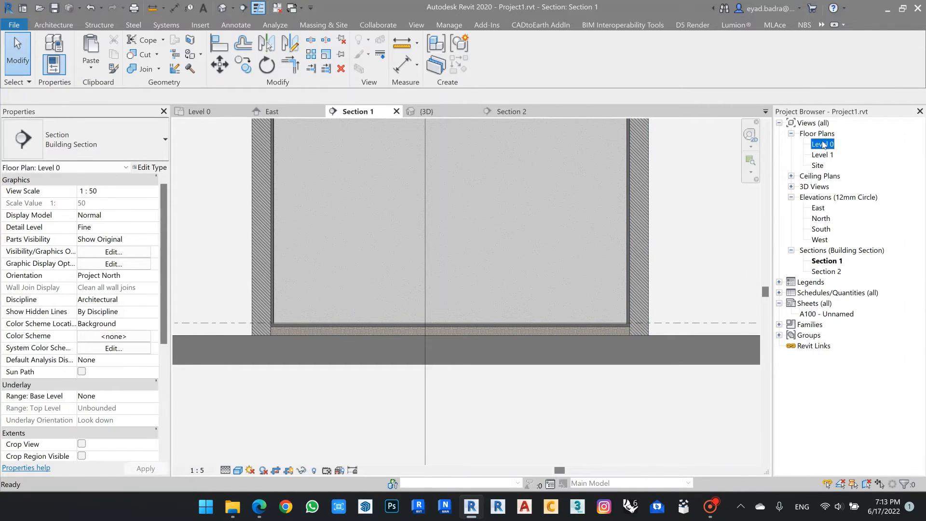
scroll(426, 251, "down", 1)
left_click(457, 236)
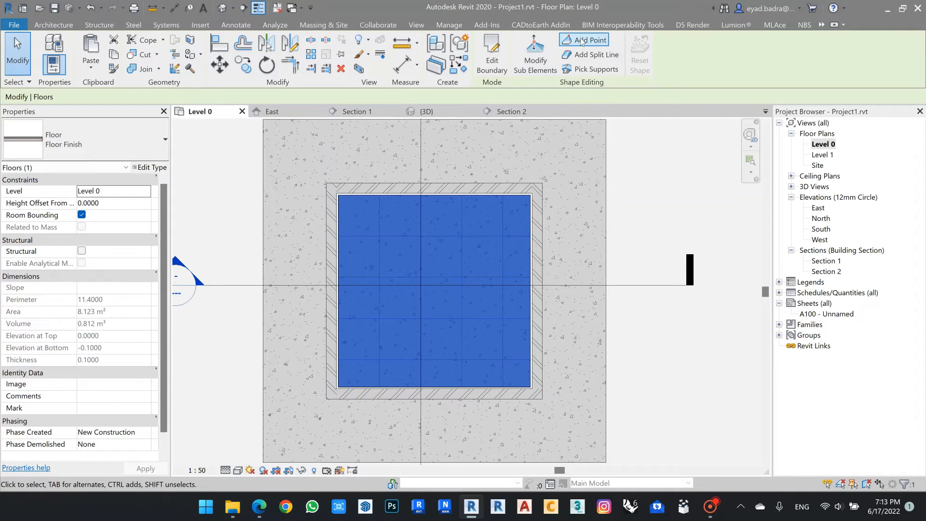
left_click(534, 61)
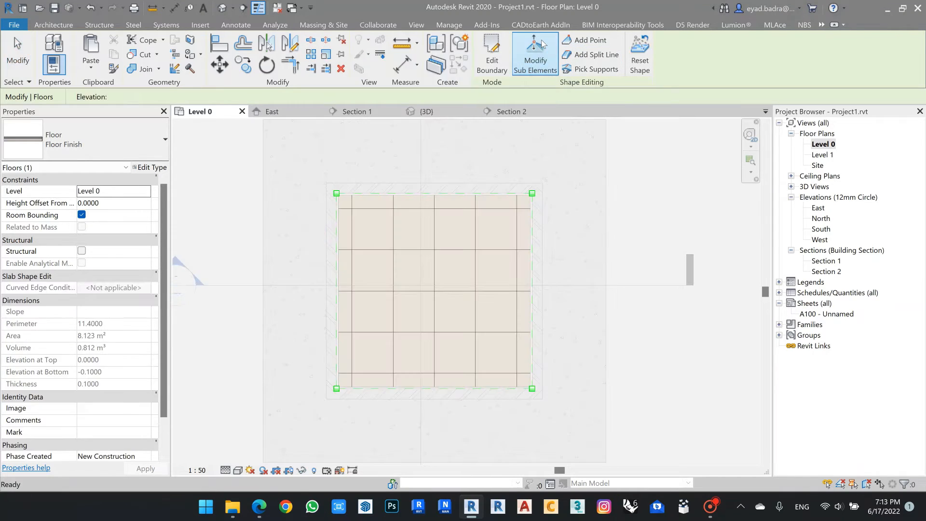
scroll(511, 233, "up", 1)
left_click(539, 183)
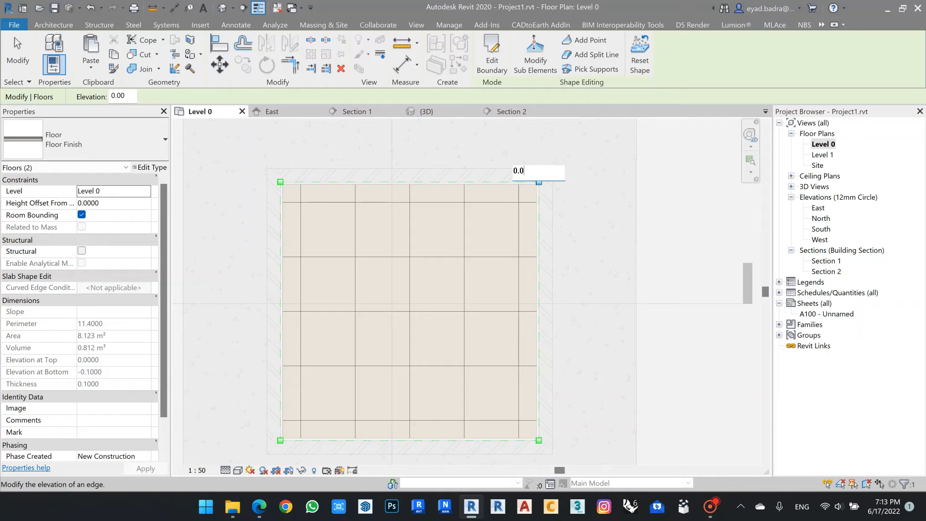
type("0.01")
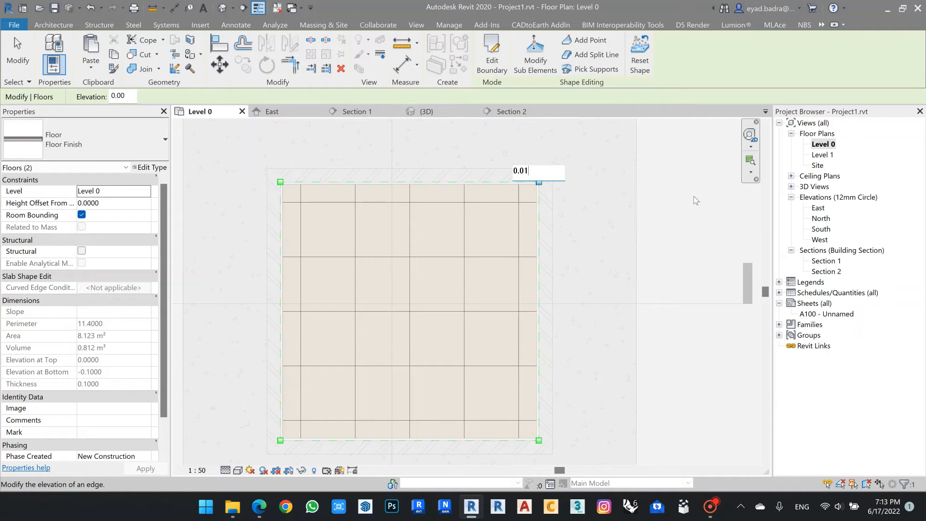
key("Return")
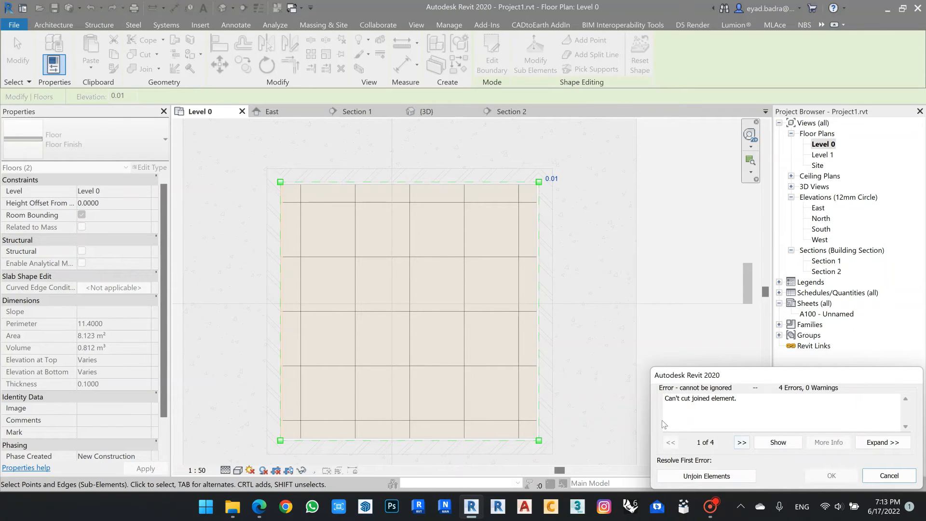
left_click(702, 476)
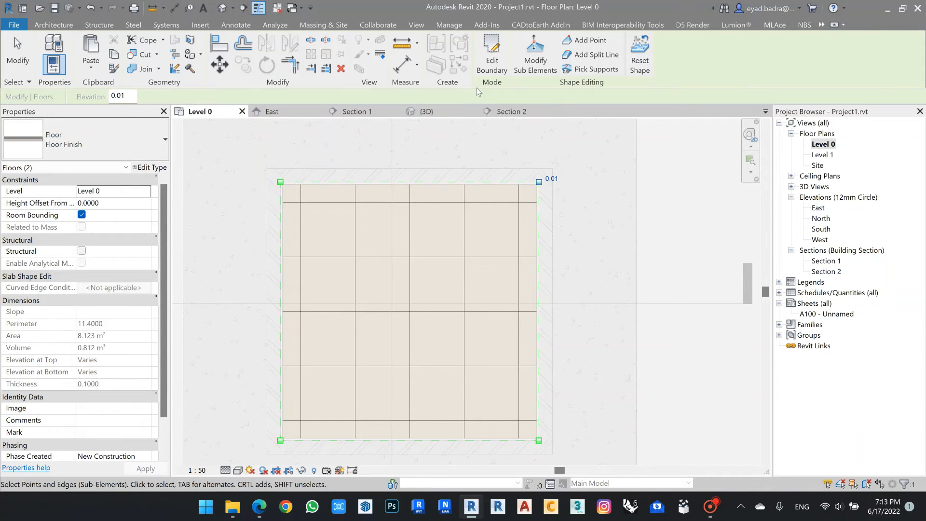
middle_click_drag(663, 189, 588, 219)
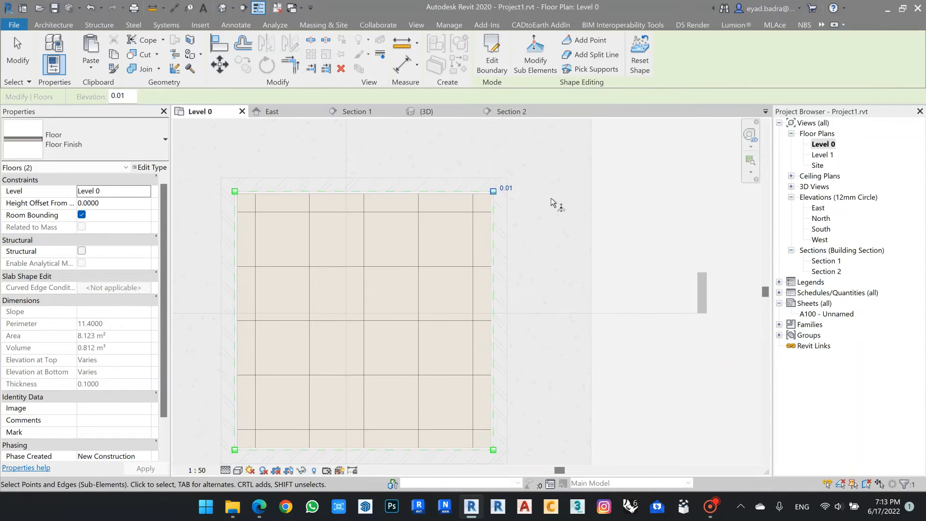
key("Escape")
key("Escape")
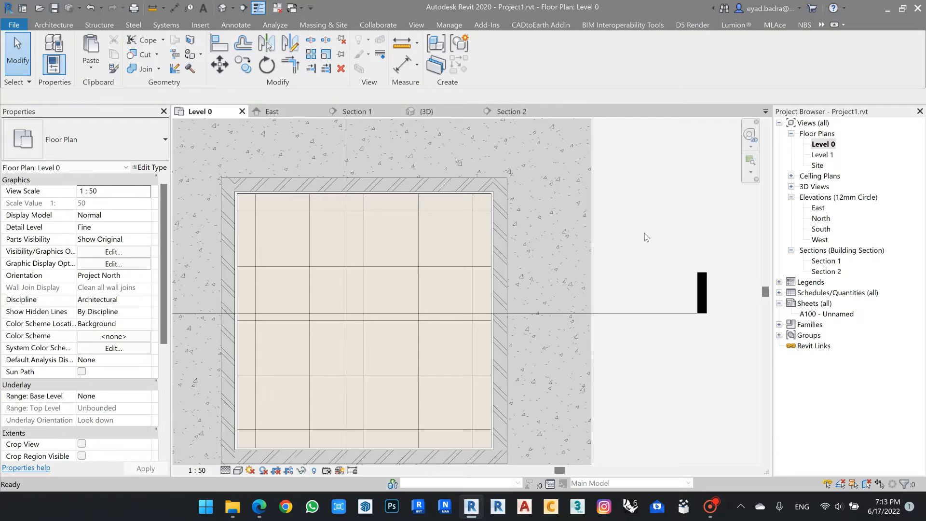
- Examine how the sloped finish floor meets the wall and slab in Section 1, and return to the Level 0 plan
scroll(654, 236, "down", 1)
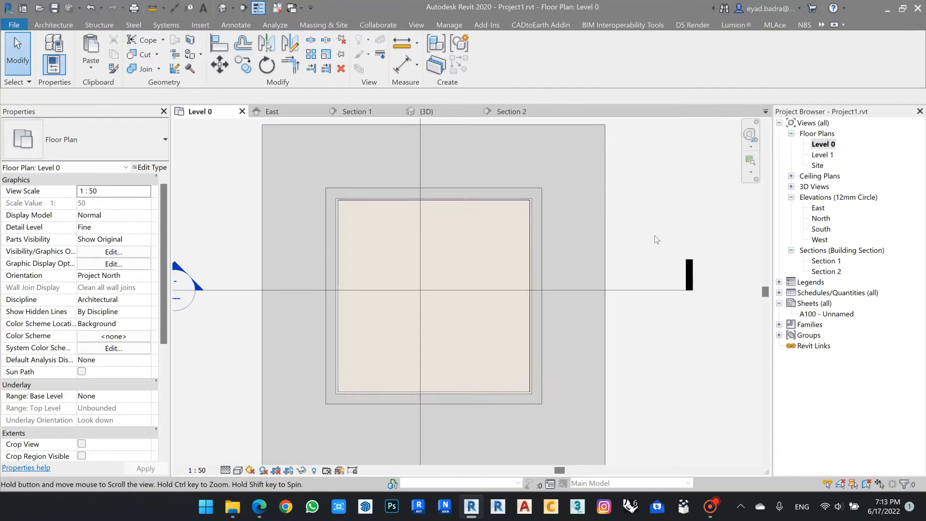
left_click(822, 264)
double_click(823, 264)
scroll(646, 328, "up", 3)
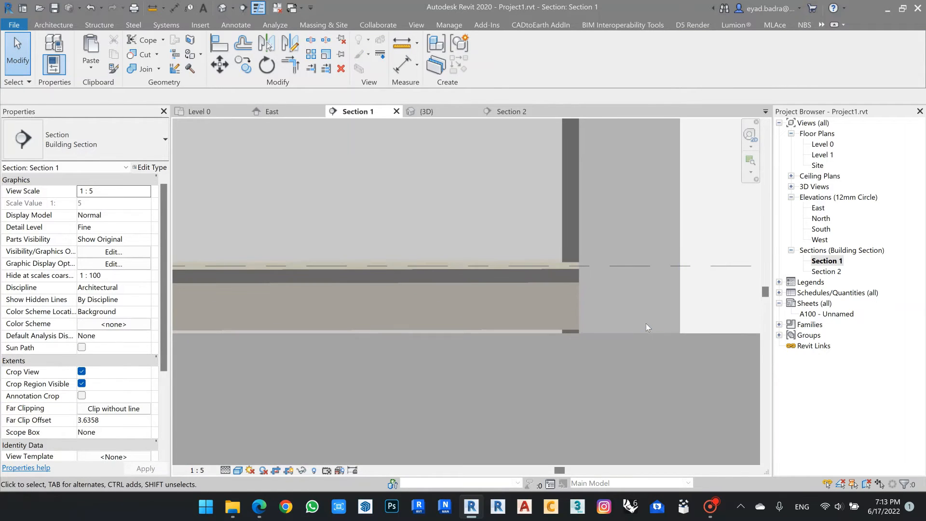
scroll(598, 309, "up", 2)
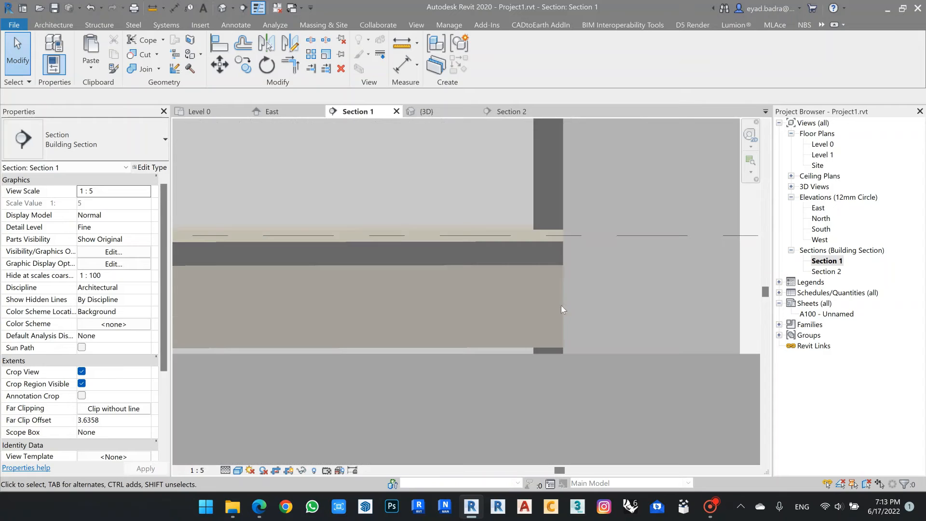
left_click(503, 239)
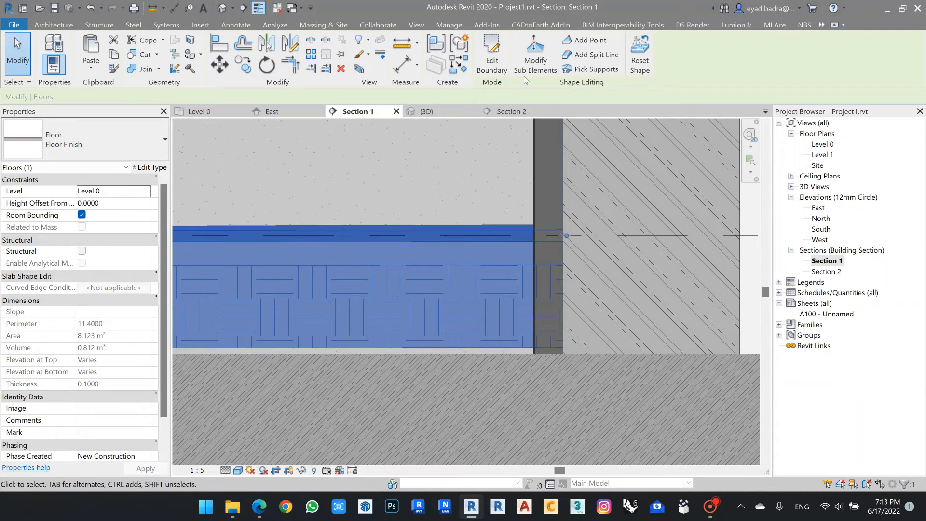
key("Escape")
double_click(826, 144)
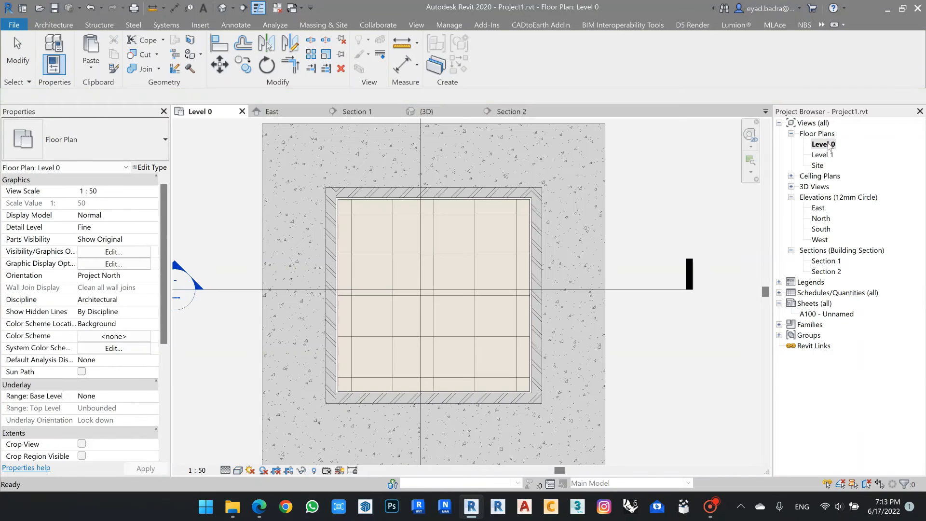
- In the Level 0 plan, set the elevation of the finish floor's north-east corner point to -0.01
scroll(445, 301, "up", 1)
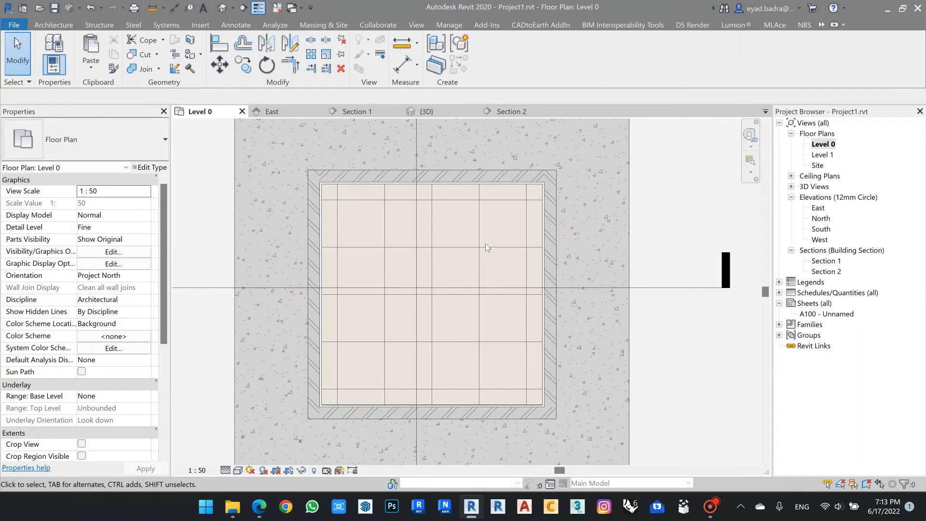
left_click(485, 244)
left_click(536, 57)
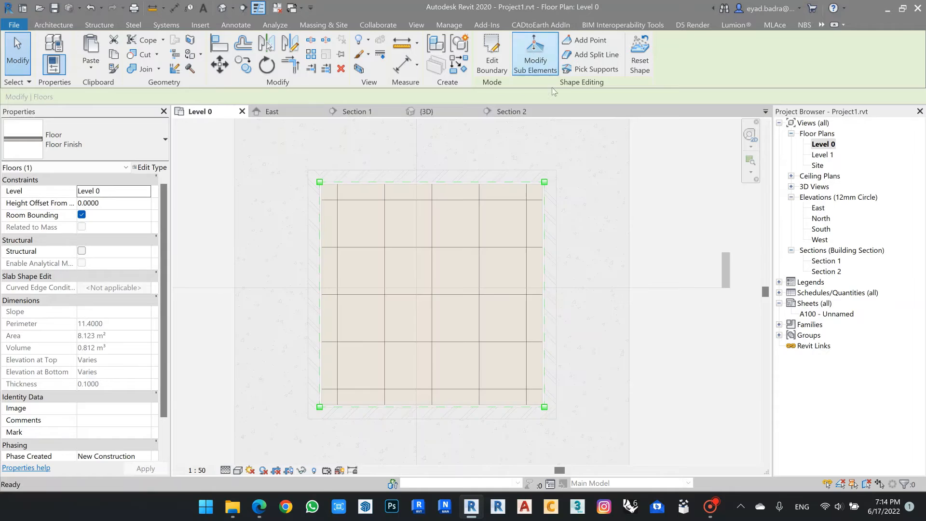
left_click(544, 182)
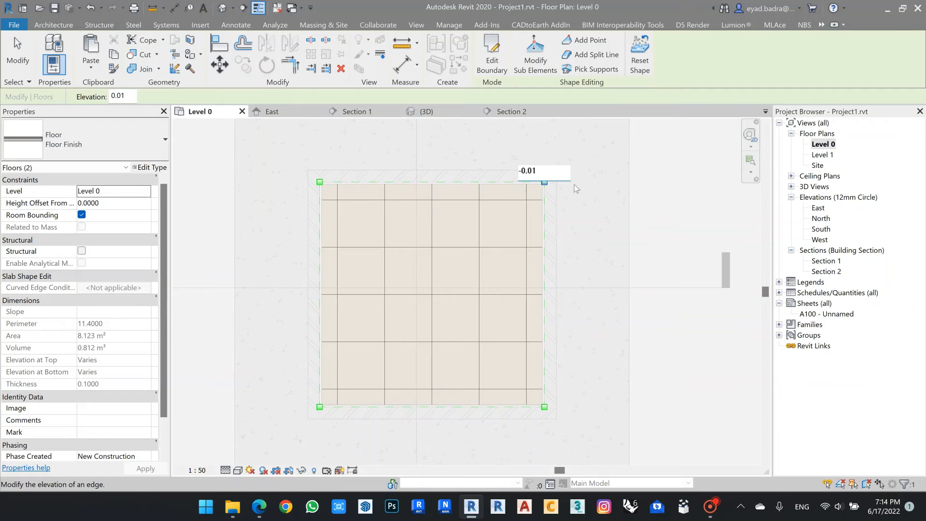
key("Return")
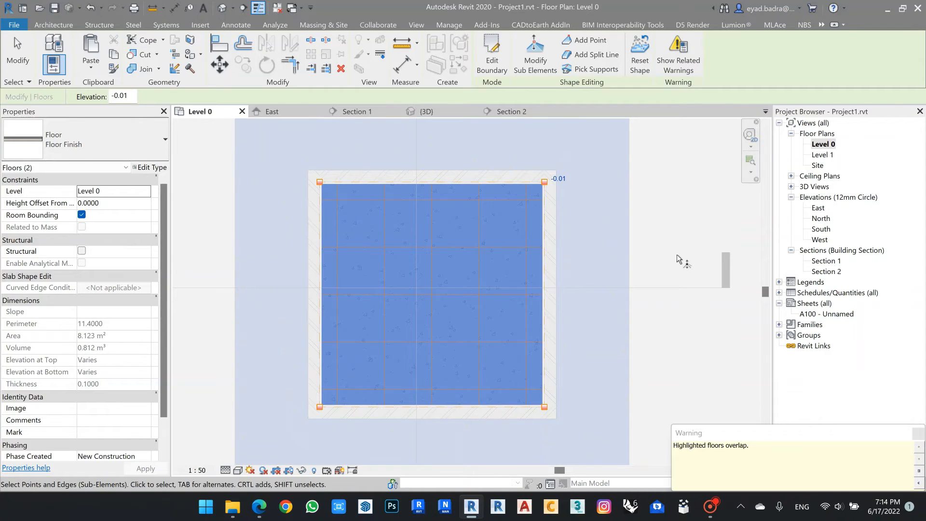
left_click(559, 179)
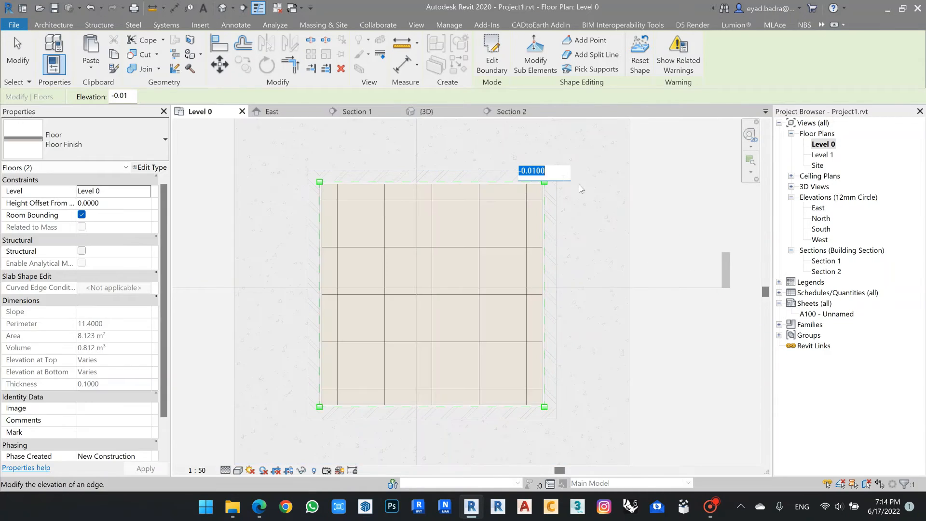
left_click(705, 219)
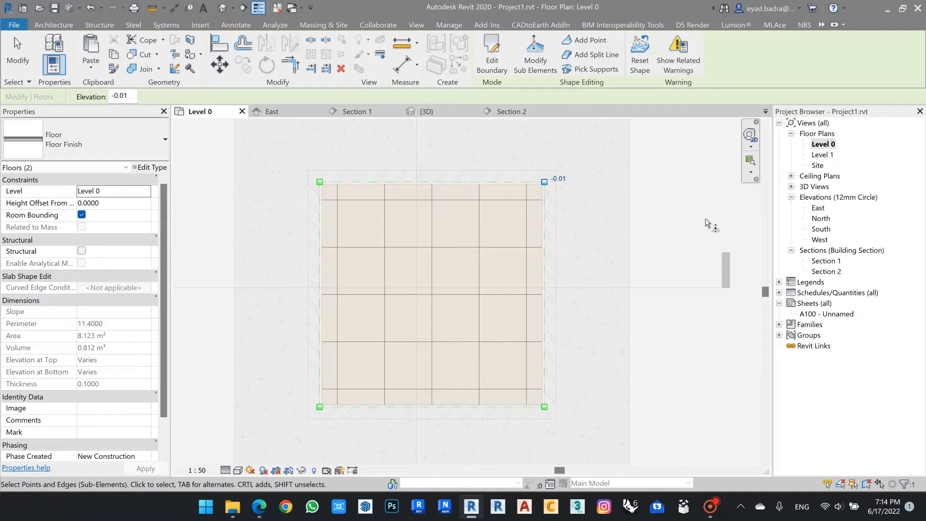
left_click(618, 228)
- In Section 1, make the Sand structure layer of the Floor Finish type variable in thickness
double_click(836, 261)
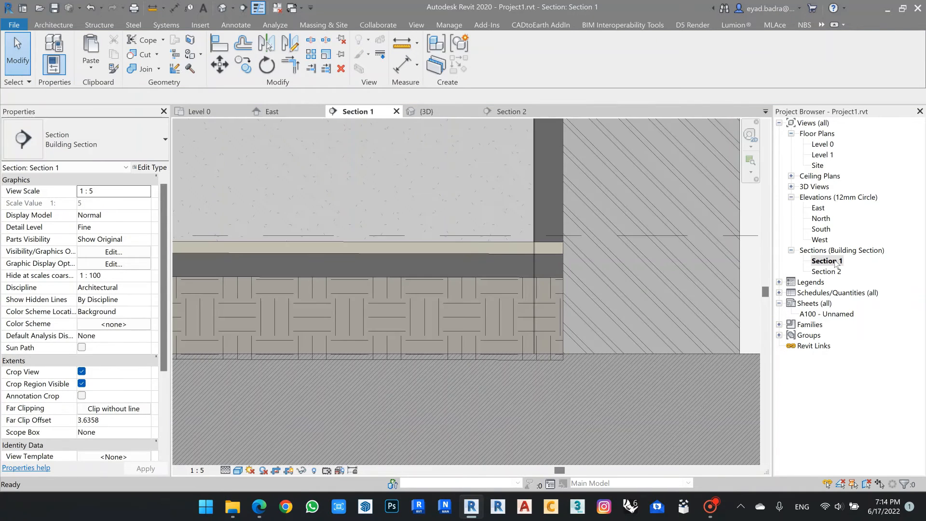
scroll(442, 216, "down", 5)
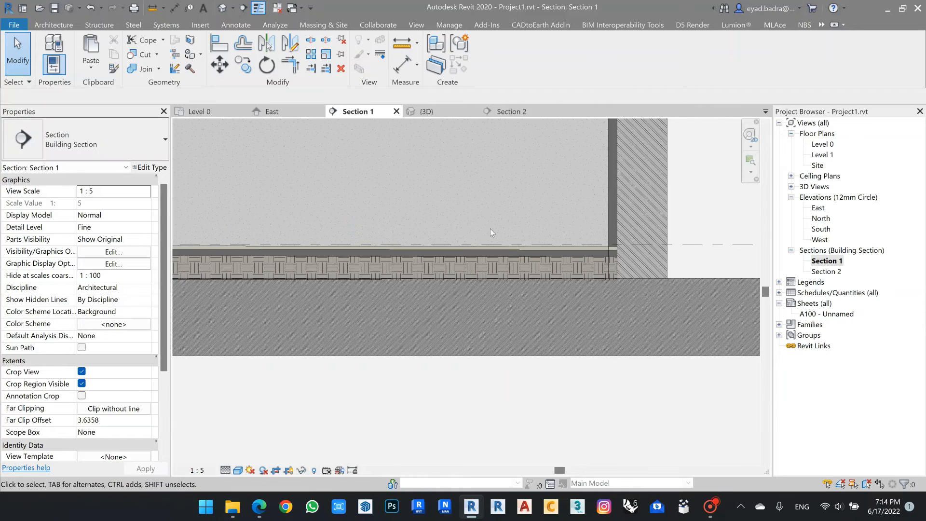
scroll(490, 228, "up", 2)
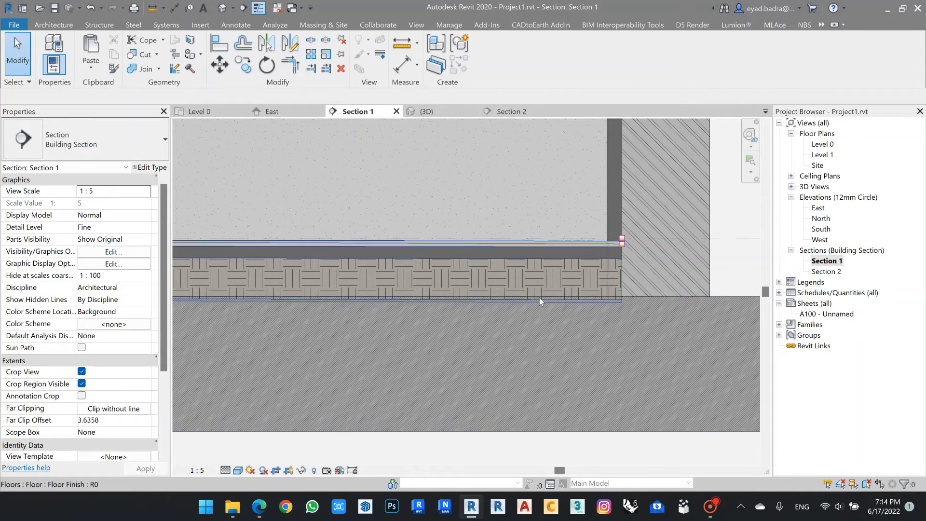
scroll(550, 272, "up", 1)
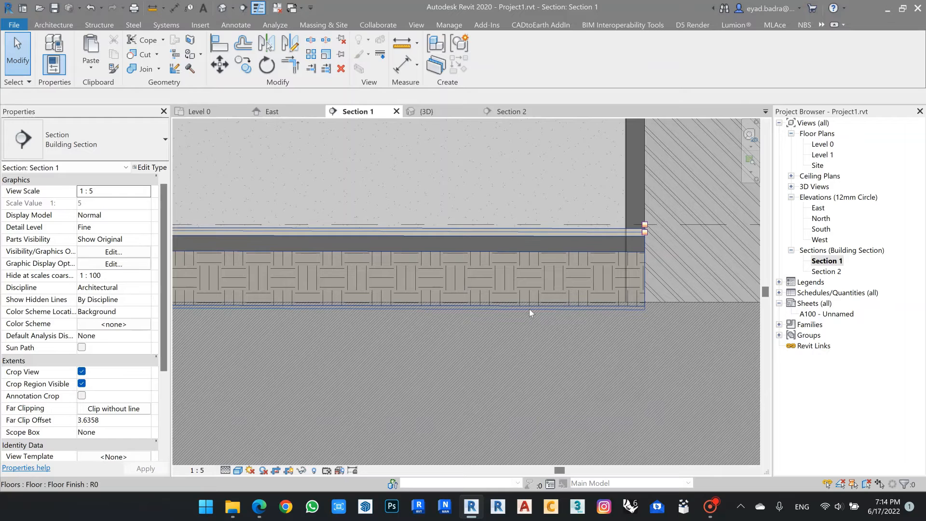
left_click(520, 323)
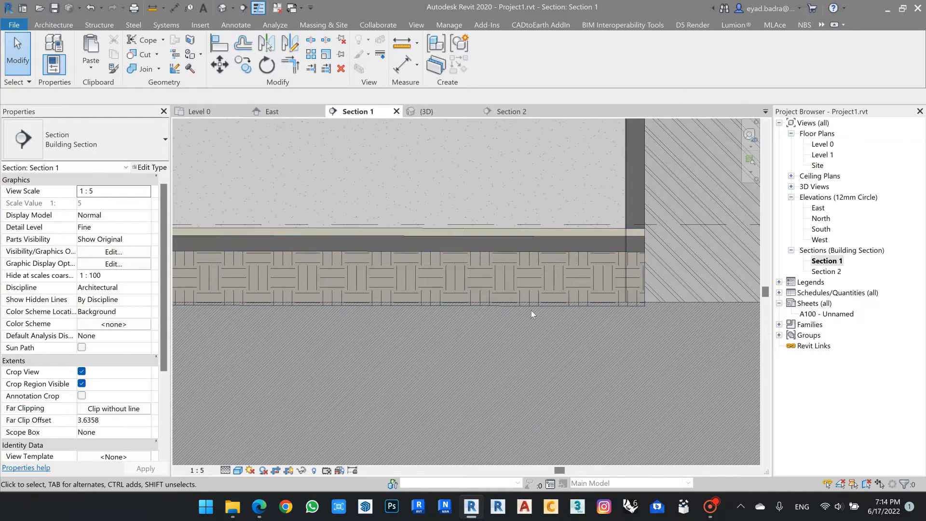
left_click(531, 310)
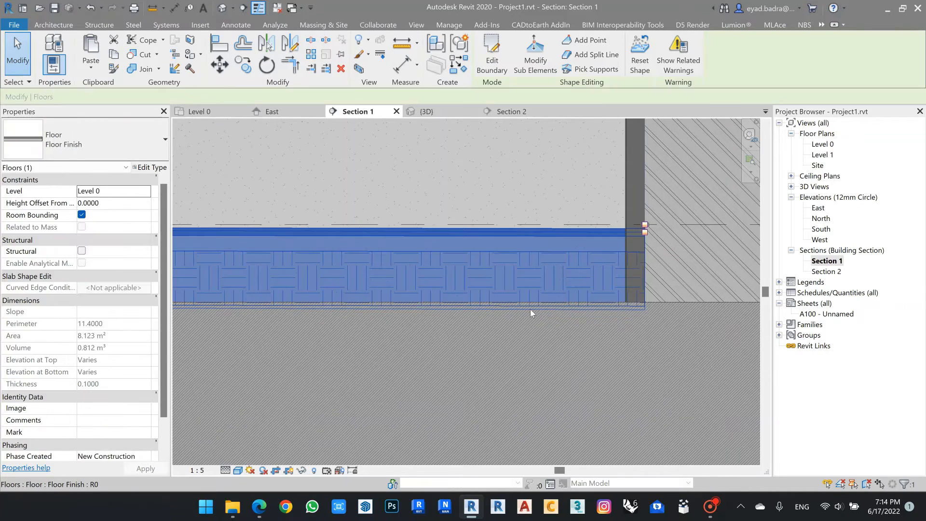
left_click(148, 168)
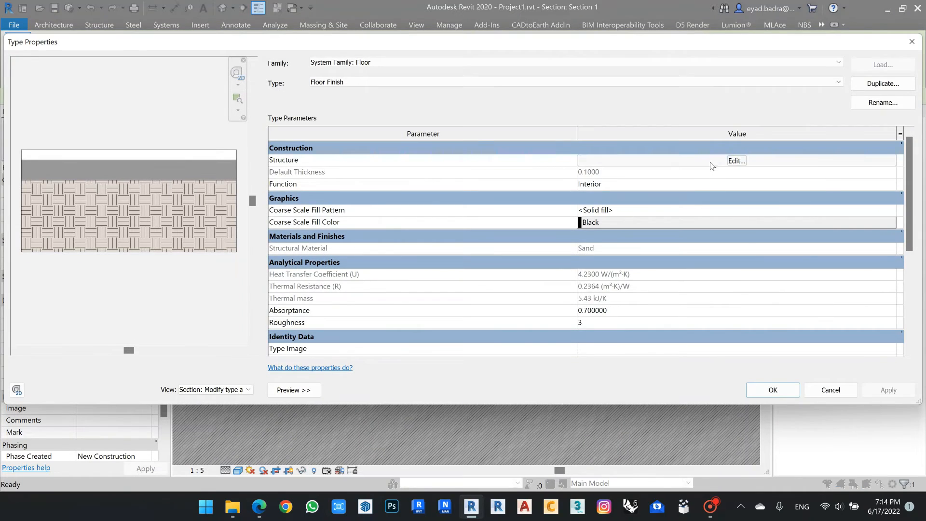
left_click(735, 161)
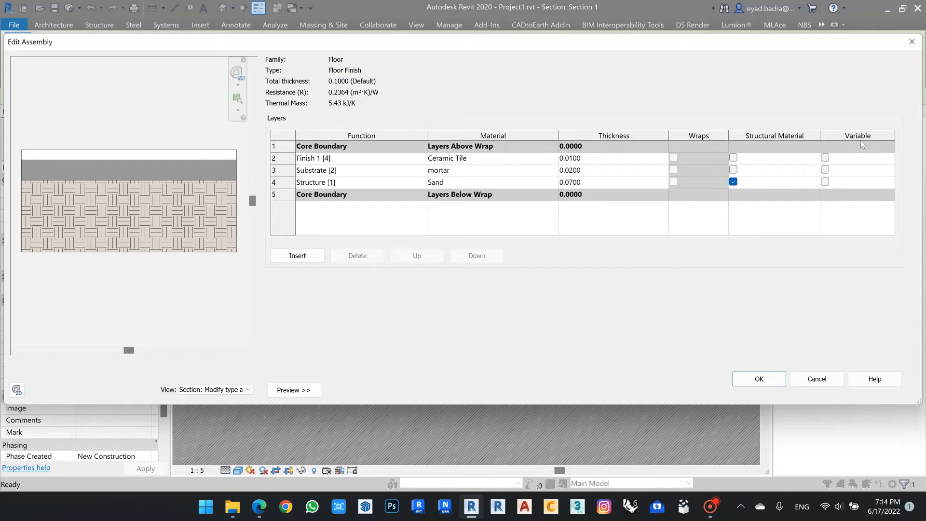
left_click(826, 182)
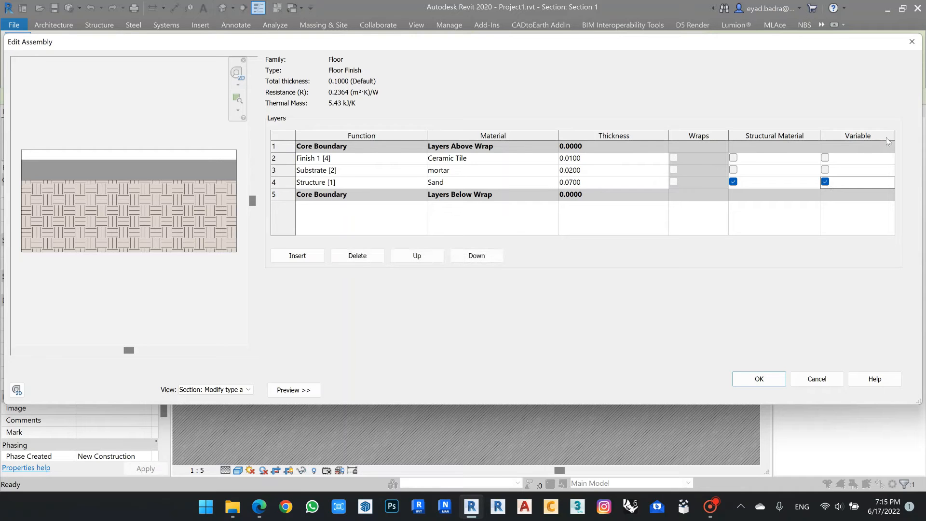
left_click(759, 379)
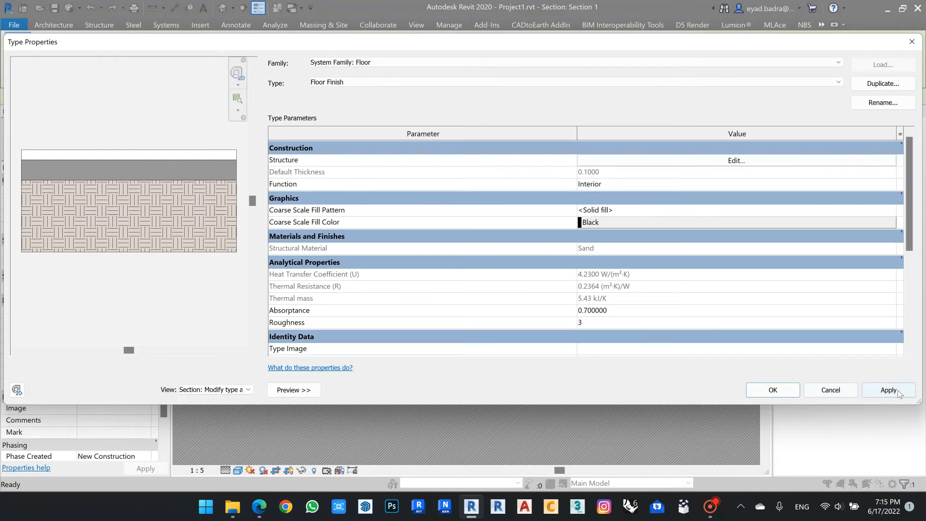
left_click(899, 394)
left_click(781, 391)
left_click(512, 163)
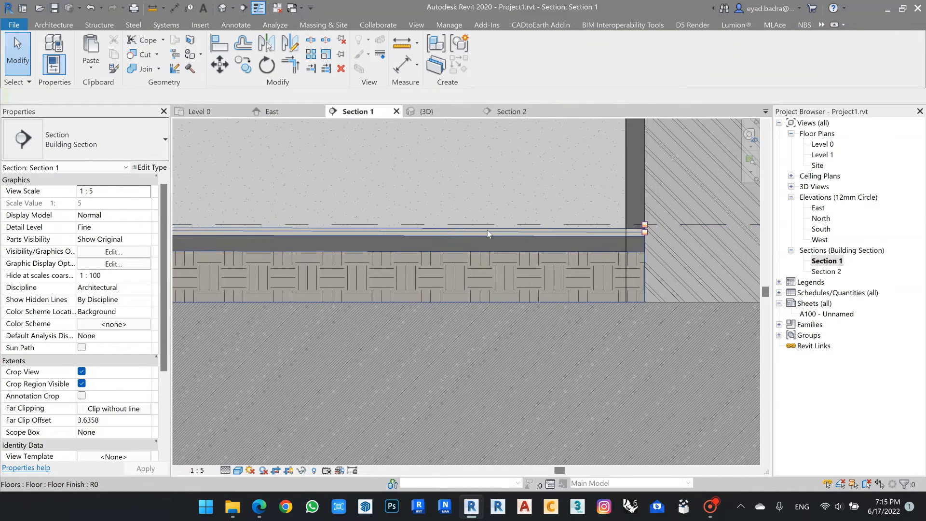
- Join the mortar wall finish to the sloped finish floor at the wall junction in Section 1
scroll(505, 284, "down", 4)
middle_click_drag(475, 277, 522, 286)
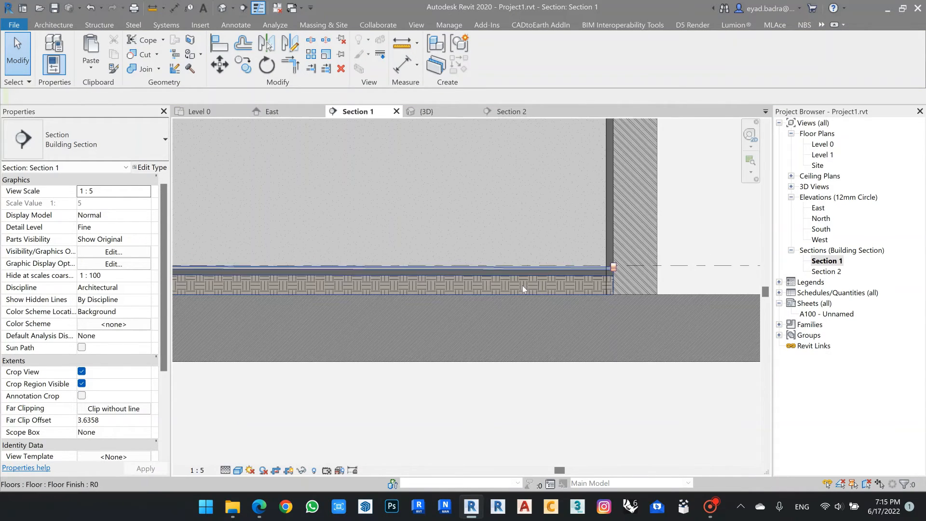
scroll(523, 285, "up", 2)
scroll(561, 217, "down", 2)
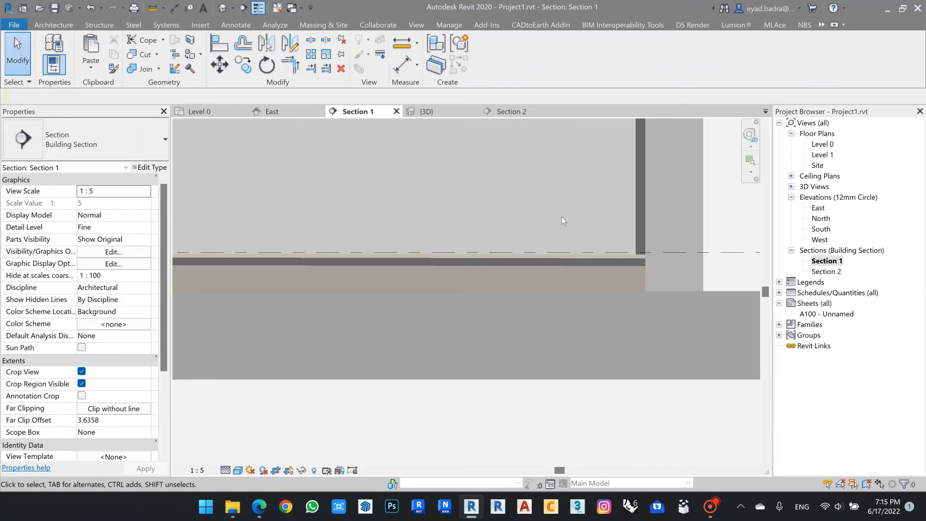
middle_click_drag(702, 241, 627, 256)
scroll(539, 266, "up", 5)
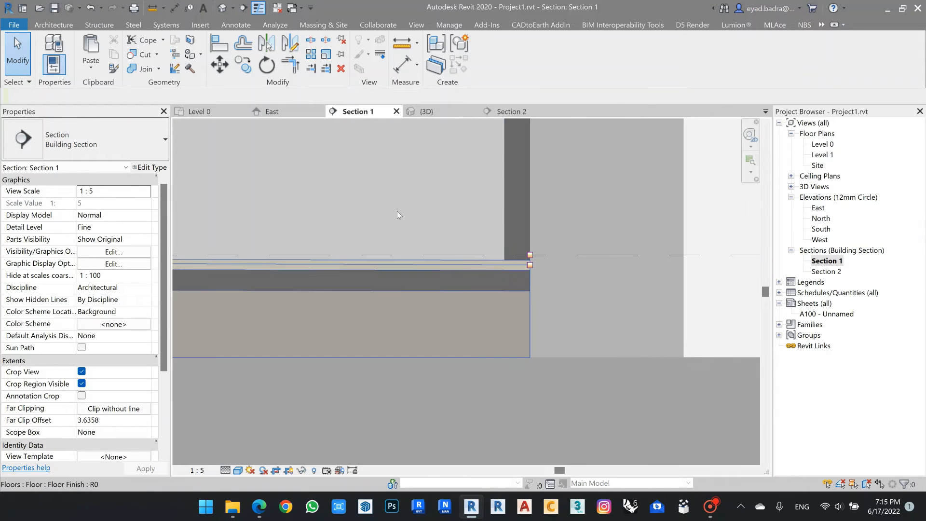
scroll(455, 215, "down", 2)
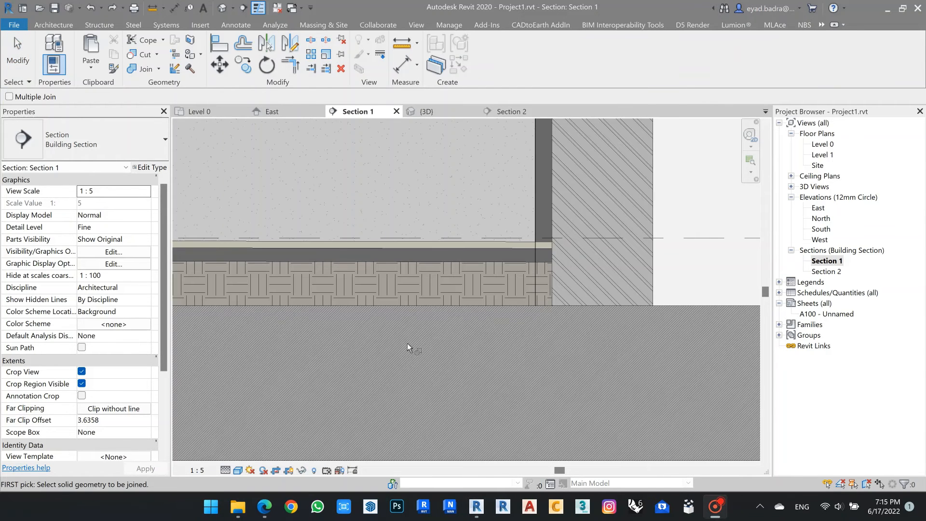
scroll(381, 169, "down", 2)
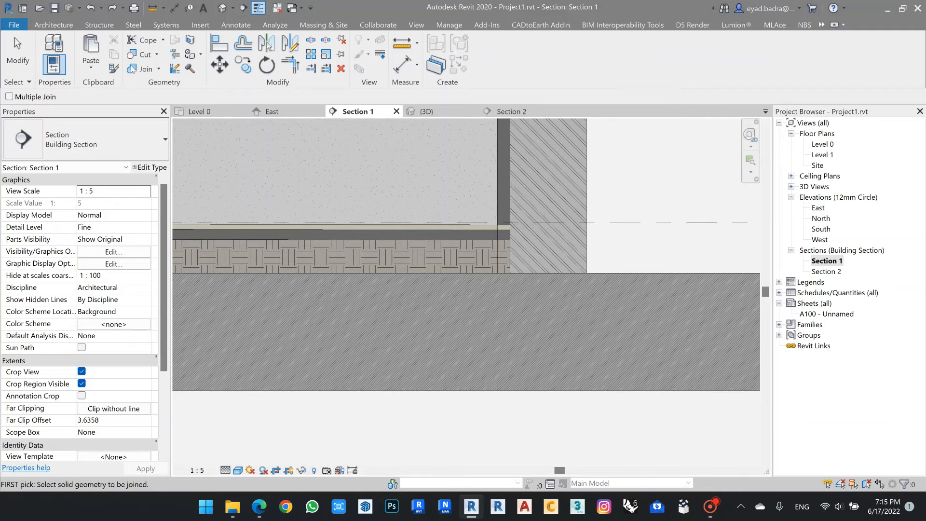
scroll(427, 212, "up", 2)
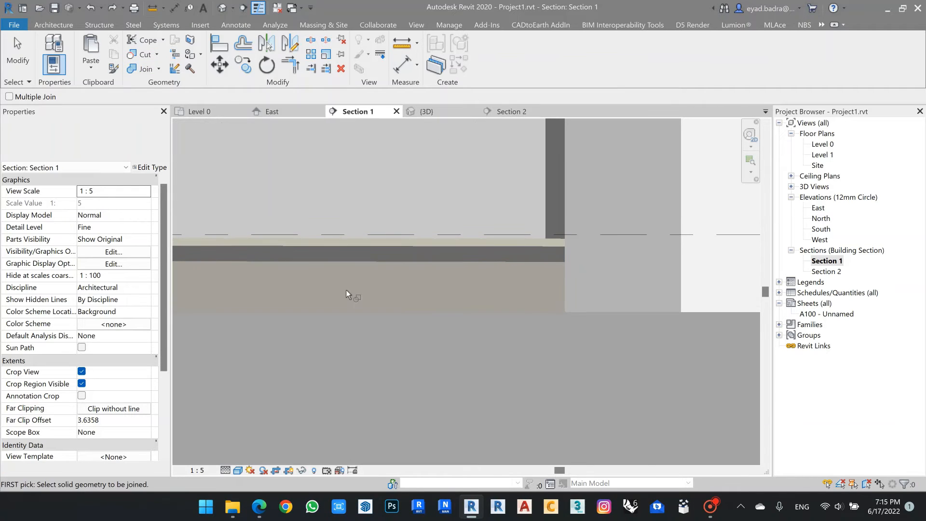
middle_click_drag(445, 182, 478, 191)
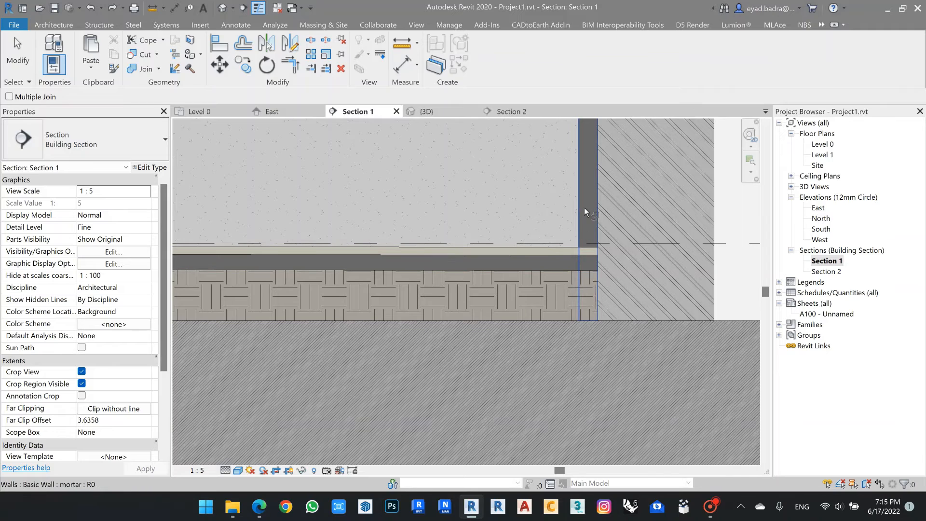
left_click(580, 210)
left_click(490, 280)
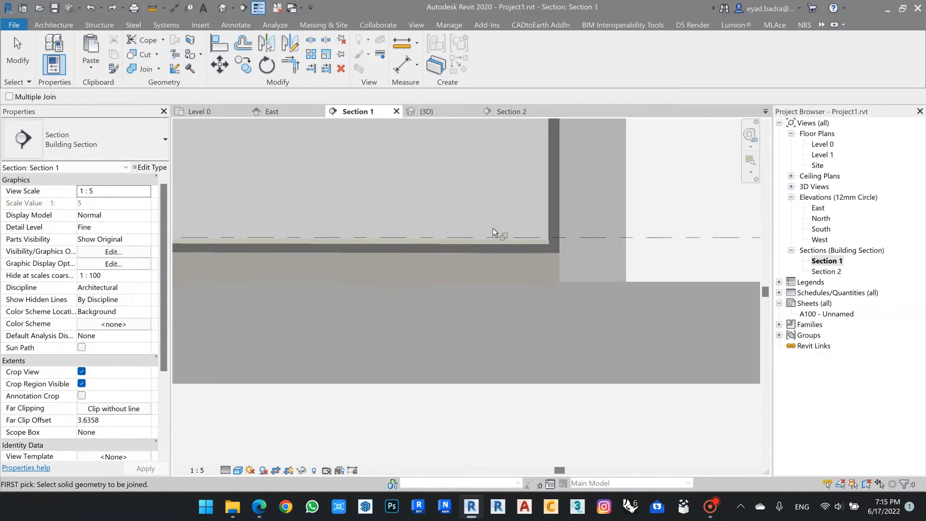
- Examine the joined floor layers and the wall finish junction along the slope in Section 1
scroll(525, 251, "up", 2)
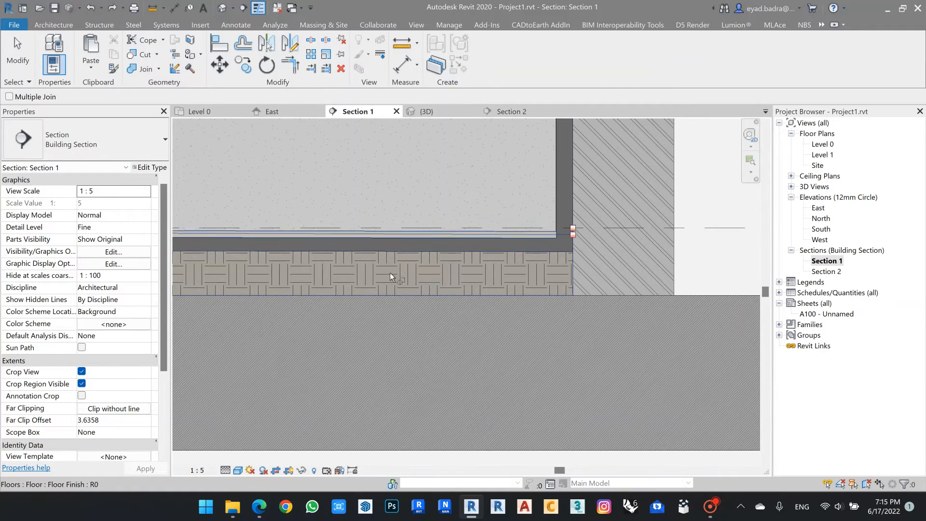
scroll(415, 195, "down", 1)
middle_click_drag(450, 201, 538, 222)
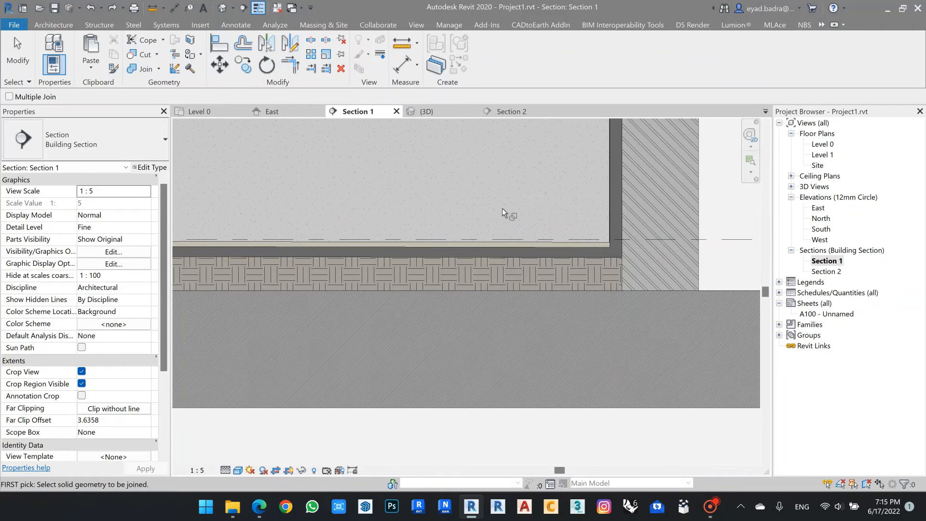
key("Escape")
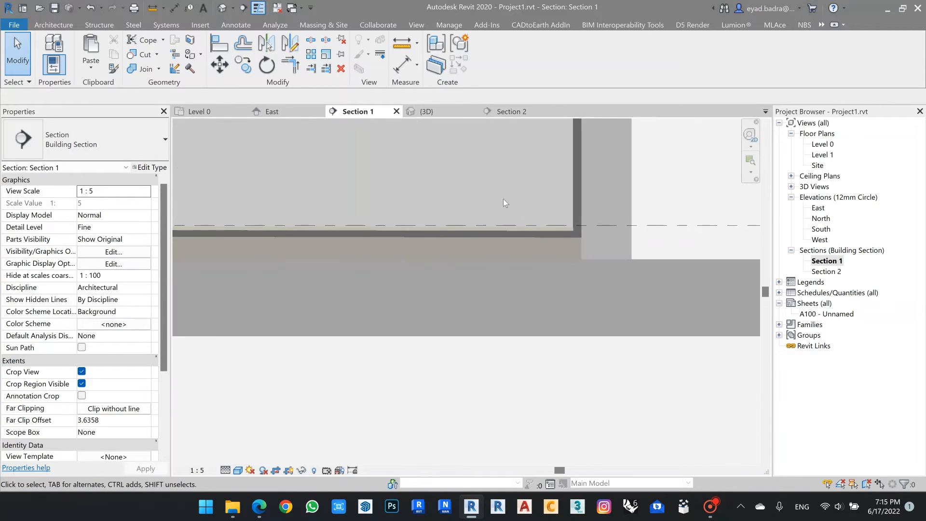
scroll(519, 211, "up", 2)
scroll(519, 212, "down", 2)
middle_click_drag(520, 213, 549, 241)
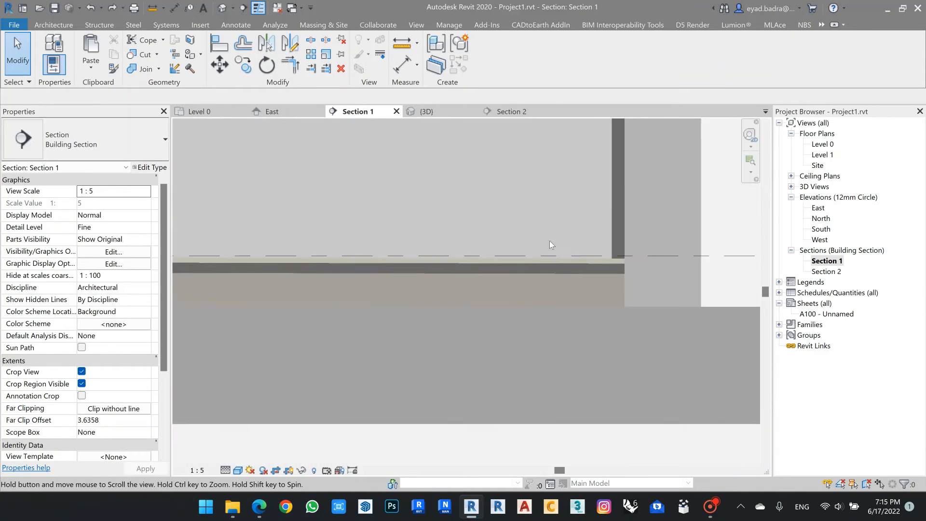
left_click(580, 262)
scroll(587, 257, "up", 2)
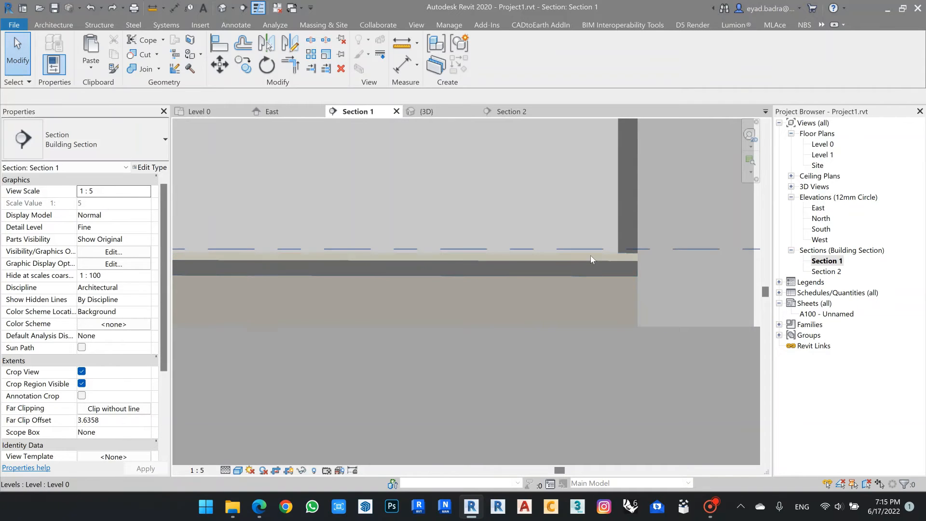
- Undo the finish floor's join, variable layer and corner elevation changes, and return to the Level 0 plan
key("ctrl+z")
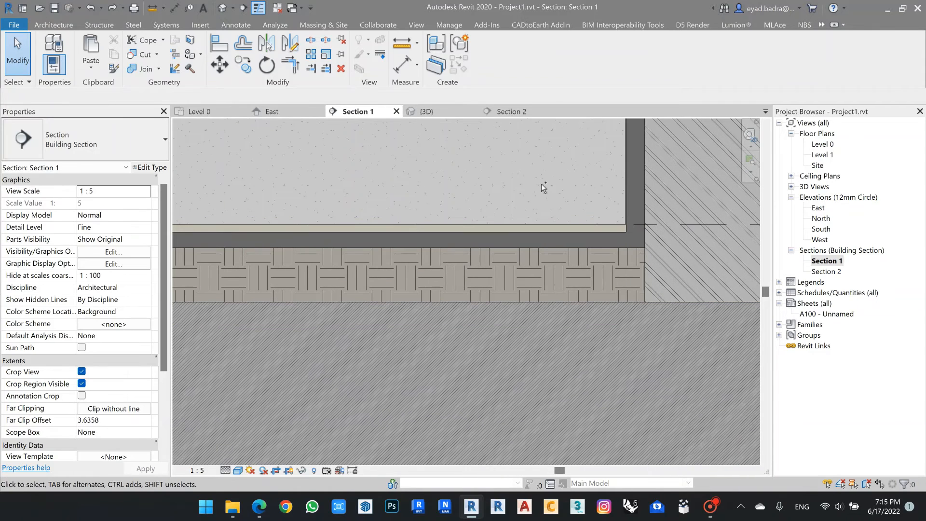
double_click(823, 145)
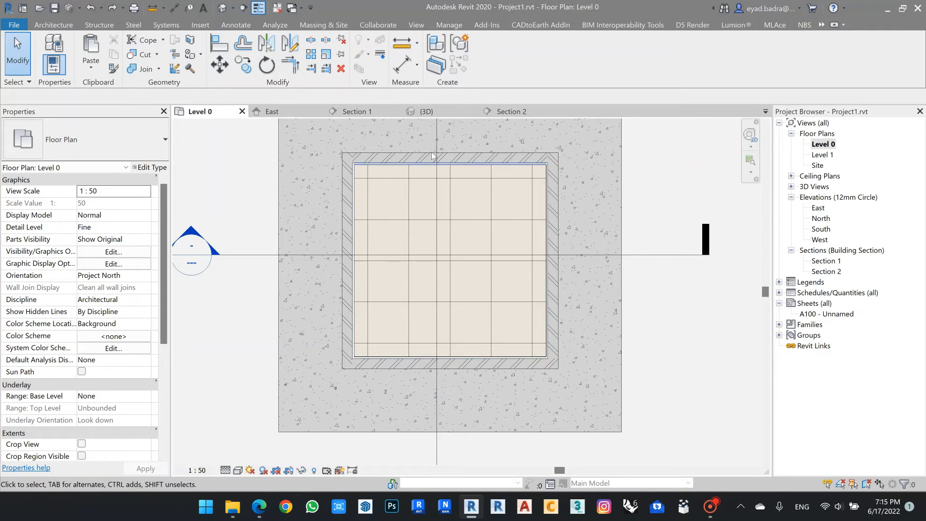
middle_click_drag(478, 244, 468, 250)
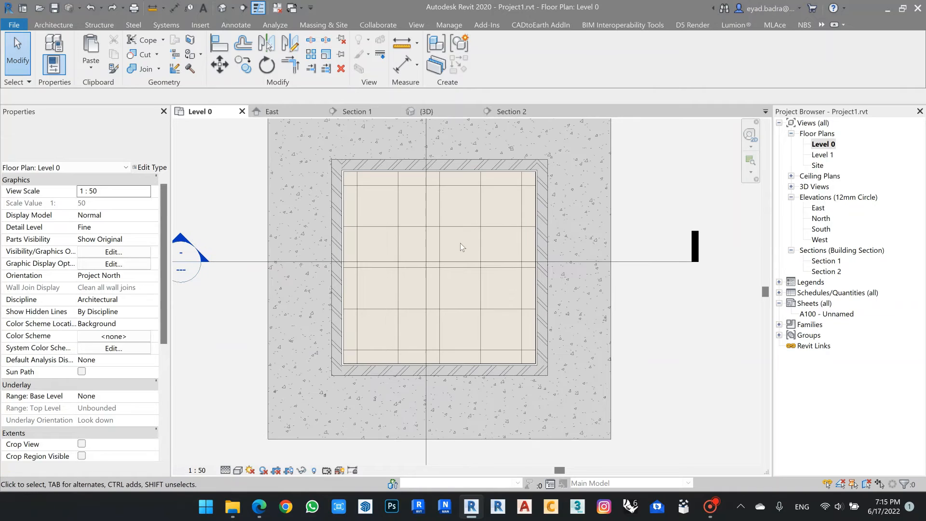
- Start an in-place model component in the Walls category and name it Skriting
left_click(44, 30)
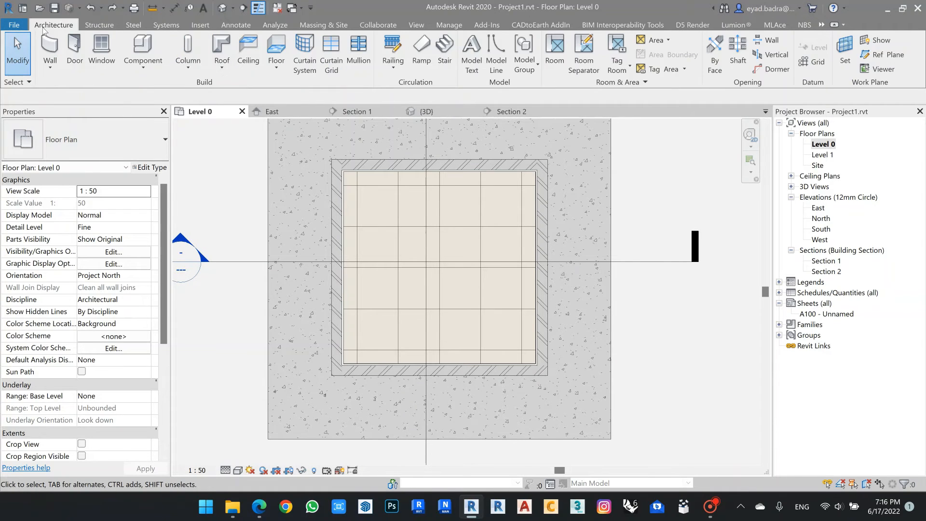
left_click(143, 67)
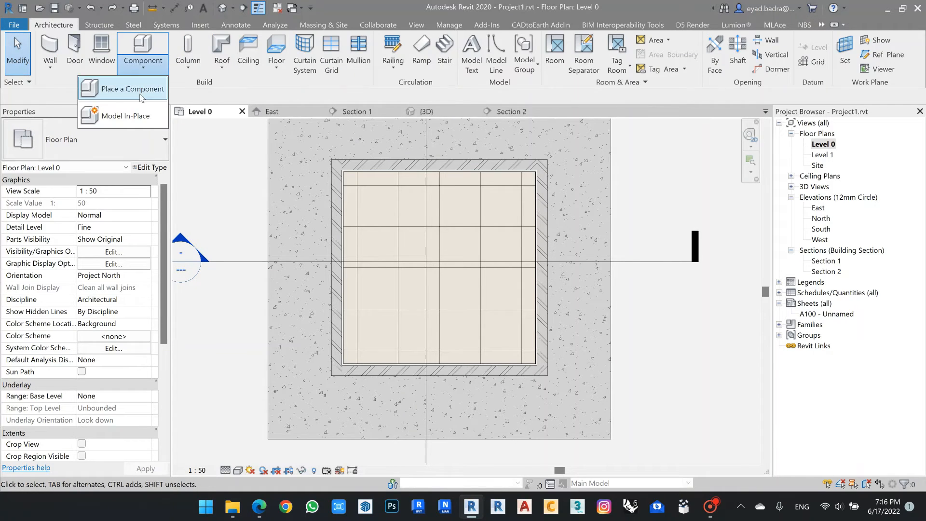
left_click(130, 90)
key("Escape")
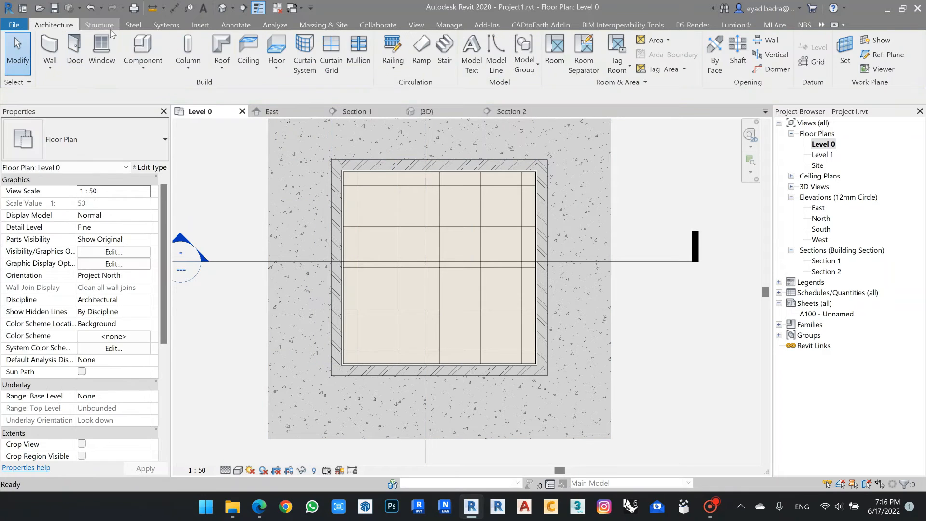
left_click(138, 66)
left_click(148, 107)
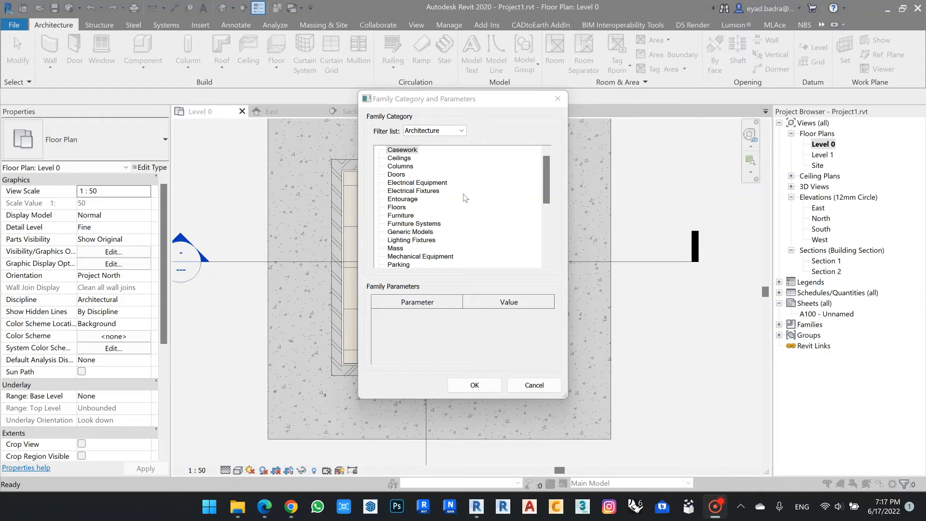
scroll(404, 180, "down", 6)
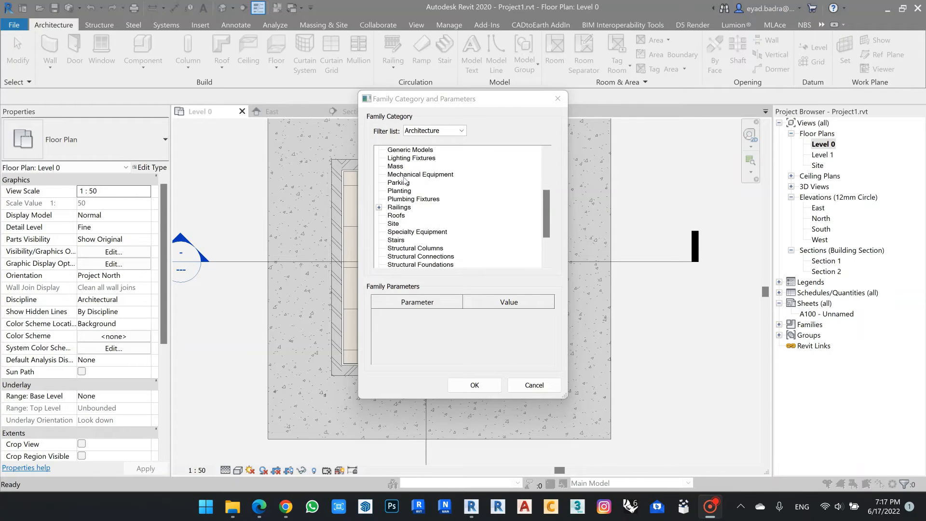
left_click(396, 249)
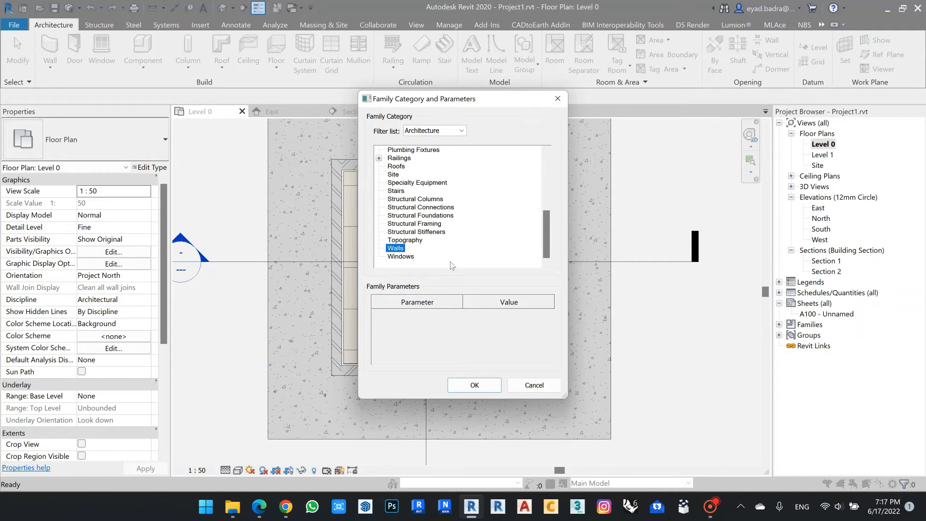
left_click(475, 386)
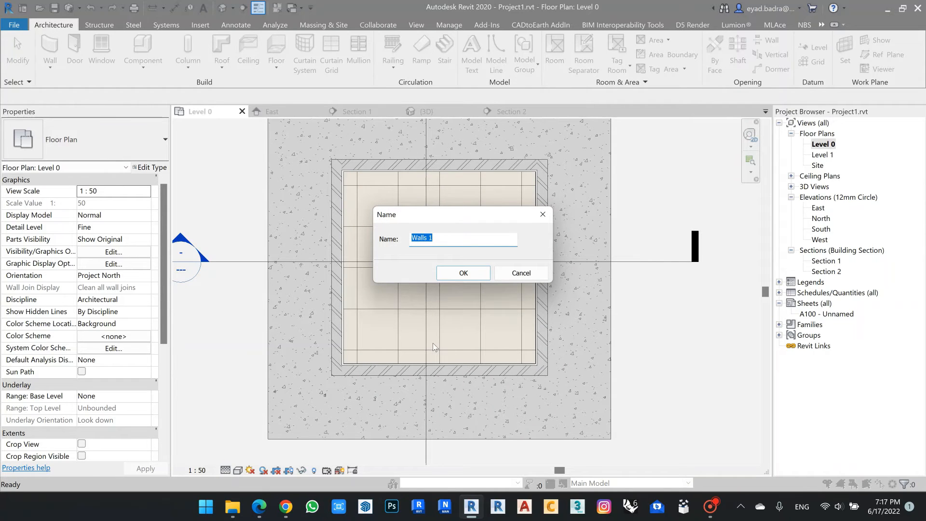
type("Skriting")
left_click(466, 278)
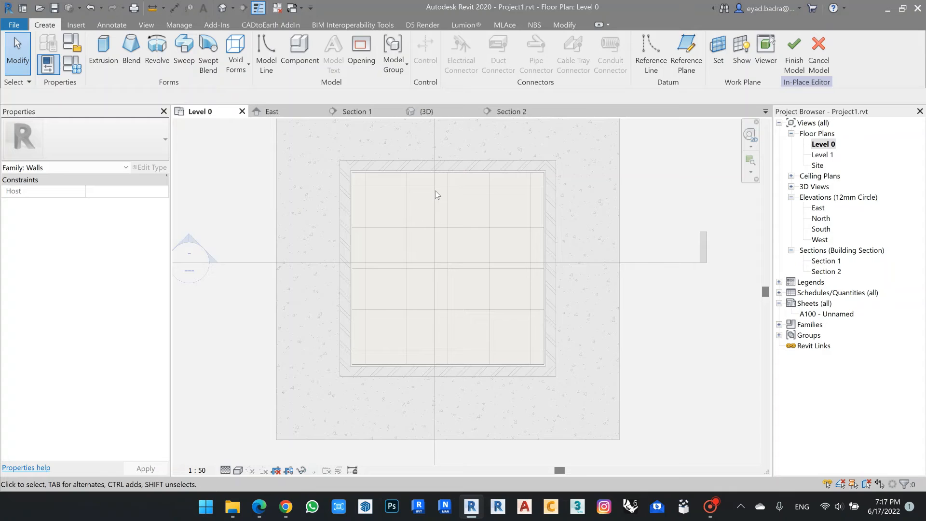
- Start a sweep and sketch its path by picking the mortar wall finish edges along the room's upper and left sides
left_click(187, 44)
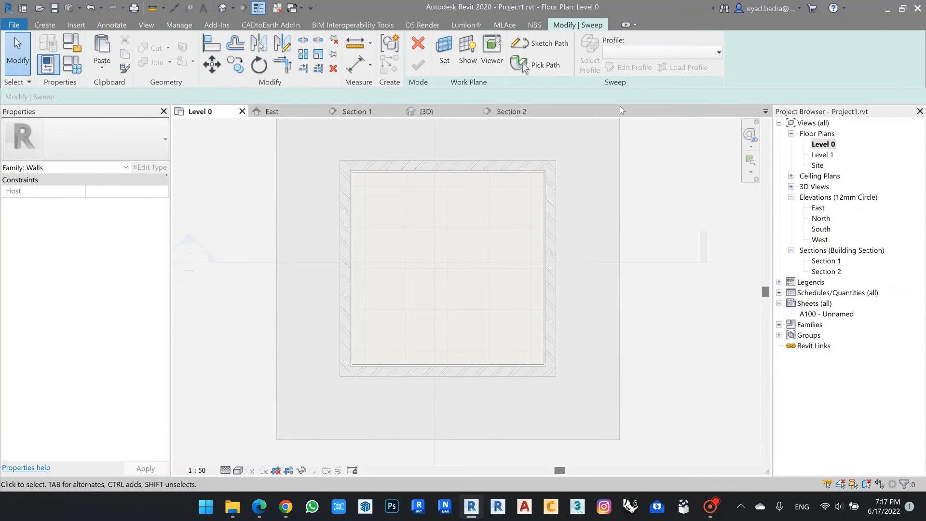
left_click(548, 43)
scroll(362, 175, "up", 3)
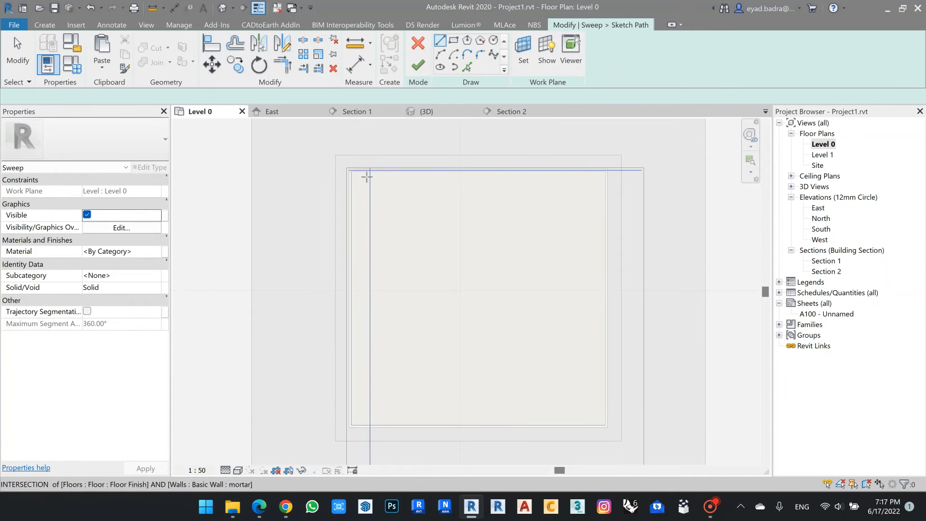
scroll(338, 193, "up", 2)
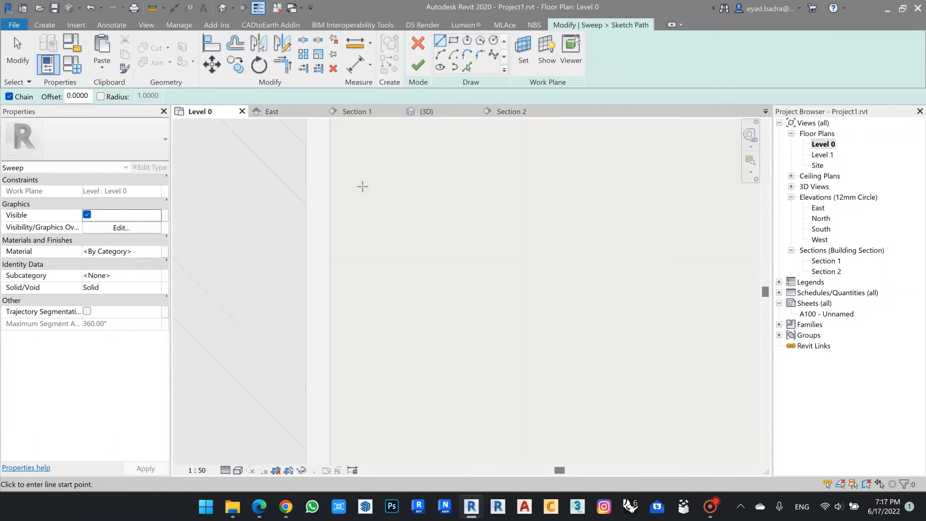
scroll(372, 188, "down", 3)
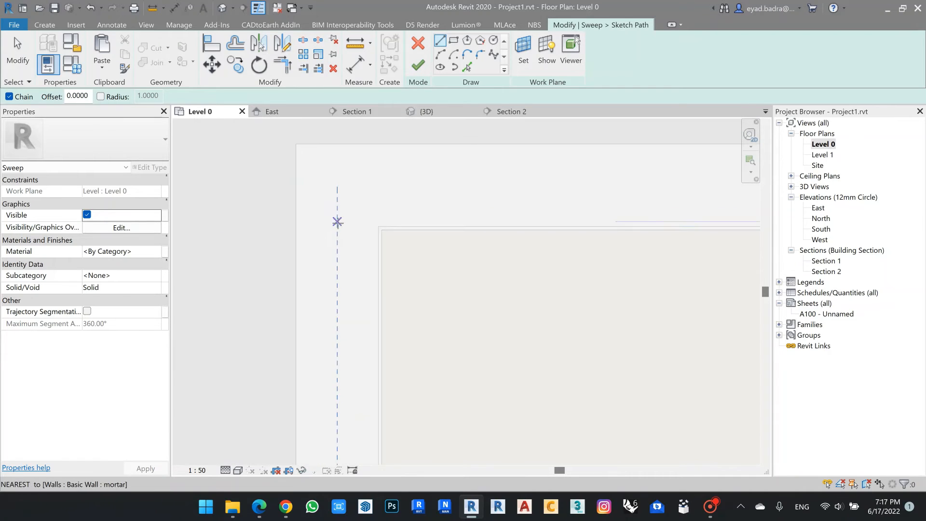
scroll(337, 222, "up", 1)
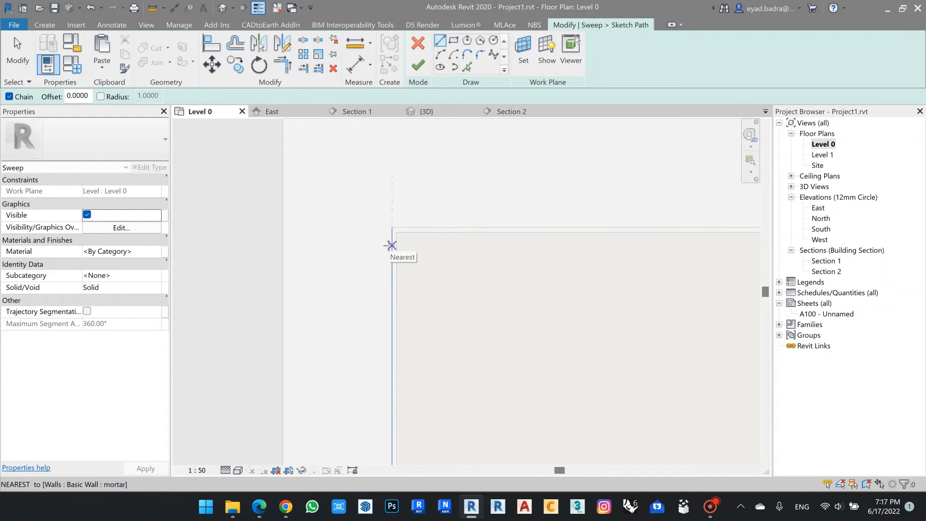
left_click(467, 67)
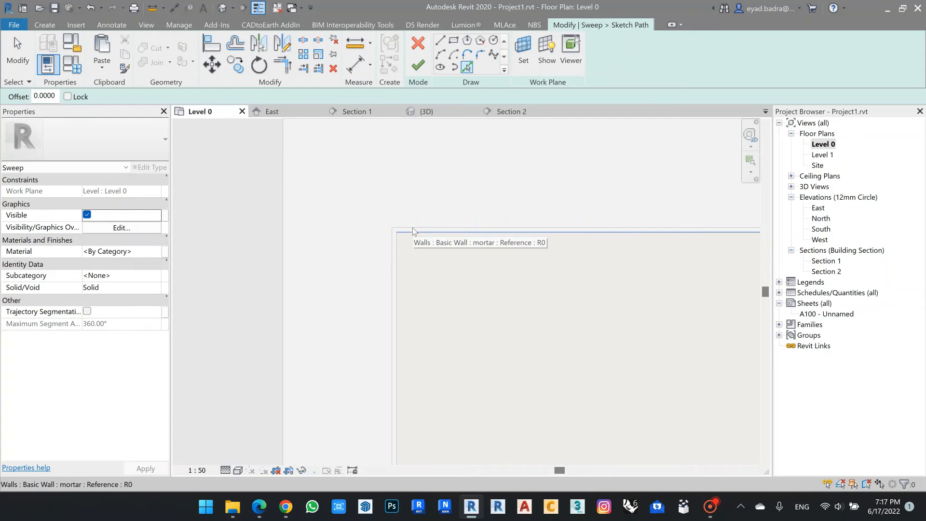
scroll(421, 228, "up", 2)
scroll(431, 231, "up", 1)
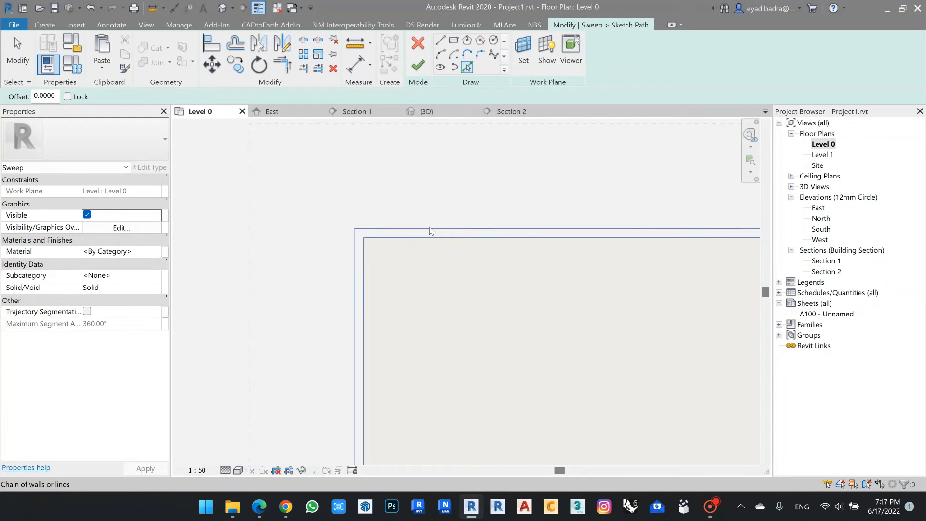
key("Tab")
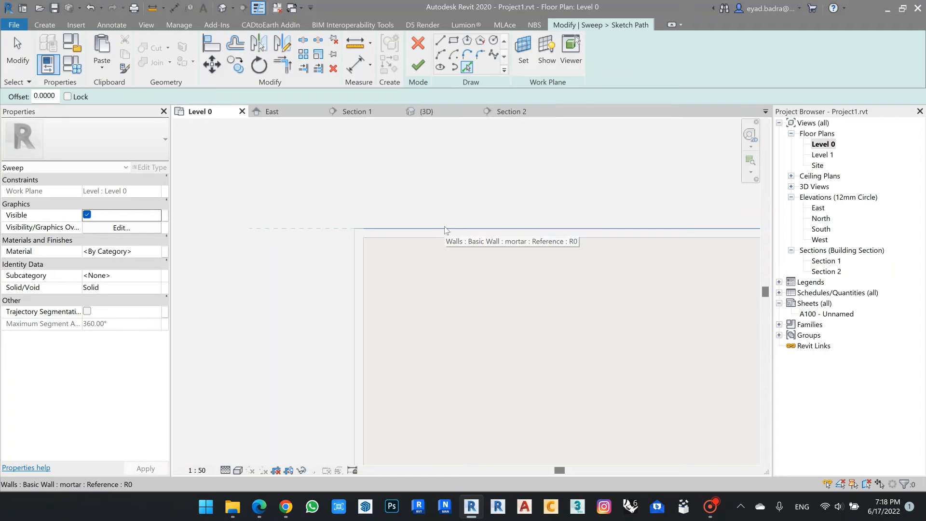
left_click(446, 230)
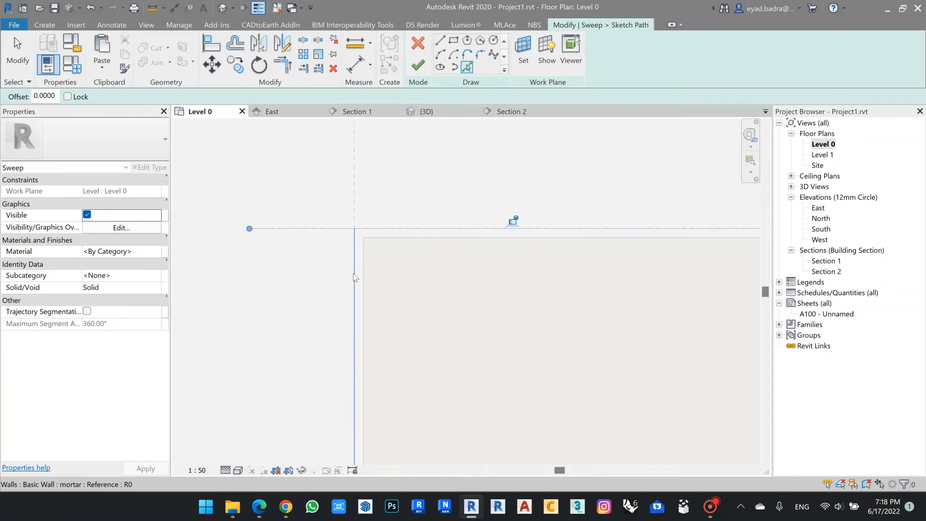
left_click(353, 273)
- Trim the two picked path lines to a corner at the room's upper-left
left_click(282, 65)
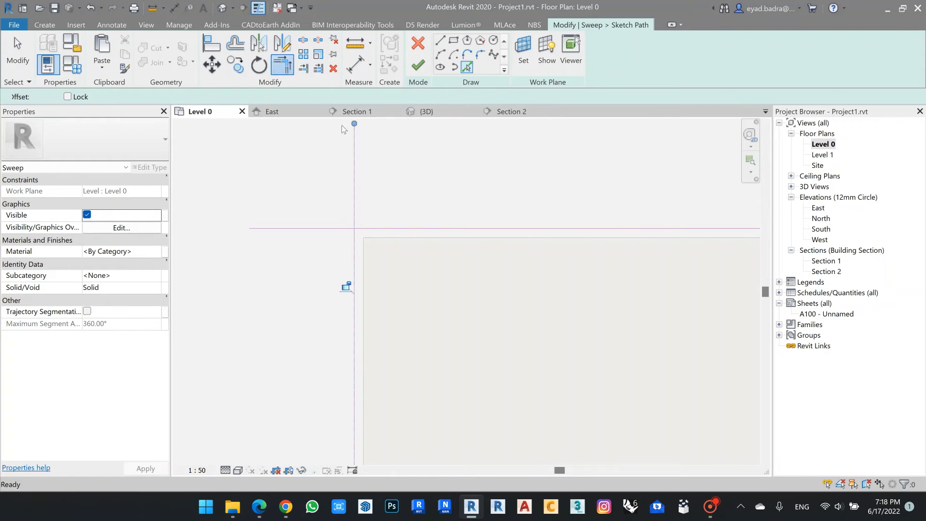
left_click(404, 228)
left_click(354, 261)
- Pick the mortar finish edge along the room's lower side as a path line and trim it to a corner with the left line
scroll(384, 193, "down", 12)
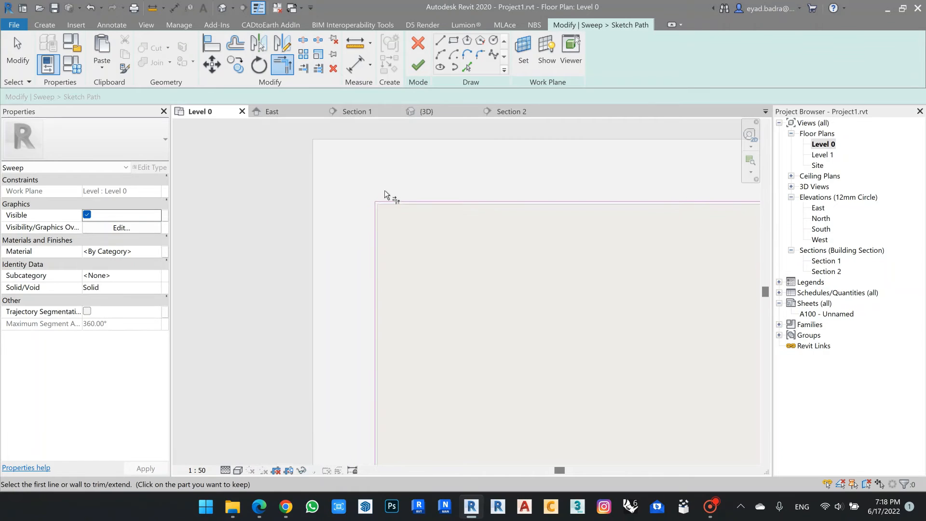
scroll(428, 314, "up", 3)
middle_click_drag(428, 314, 360, 207)
scroll(377, 261, "down", 5)
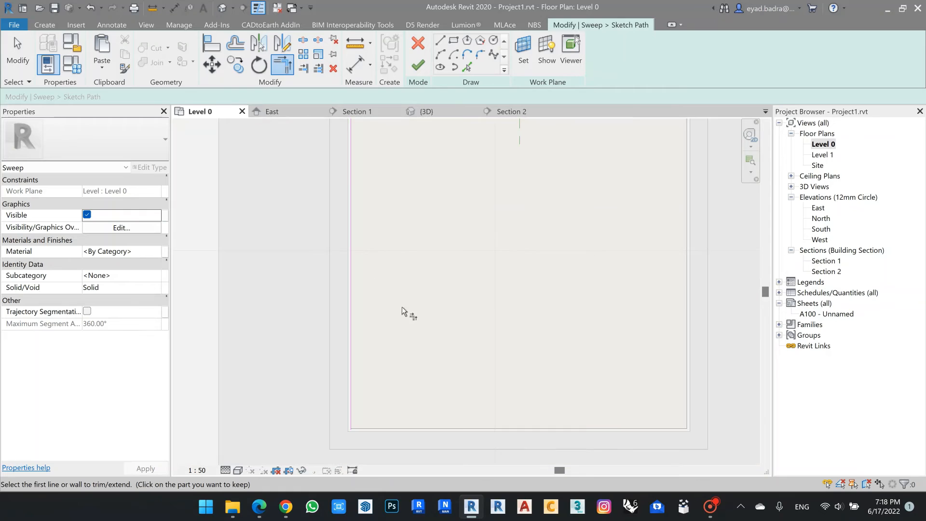
middle_click_drag(393, 379, 364, 327)
scroll(345, 322, "up", 7)
scroll(223, 345, "down", 3)
scroll(206, 362, "up", 5)
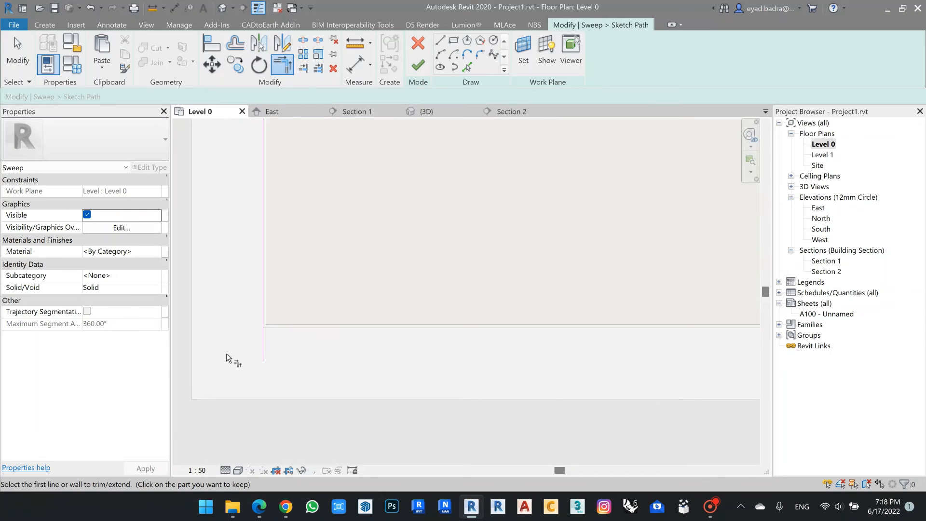
left_click(468, 66)
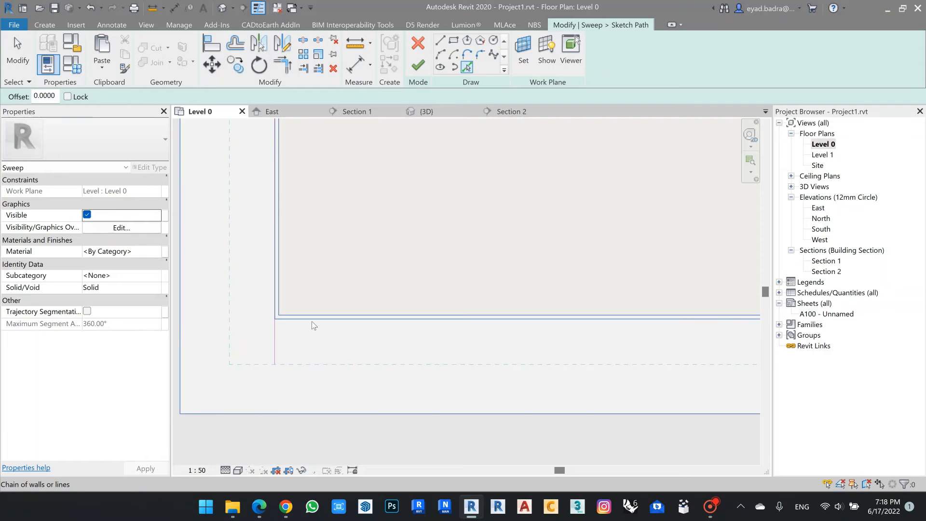
left_click(311, 321)
left_click(285, 73)
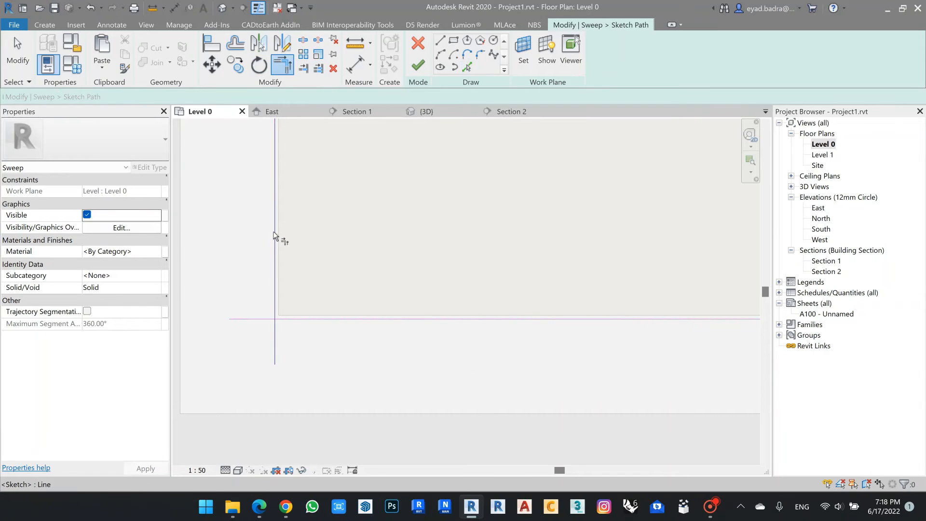
scroll(318, 280, "down", 4)
scroll(575, 234, "down", 4)
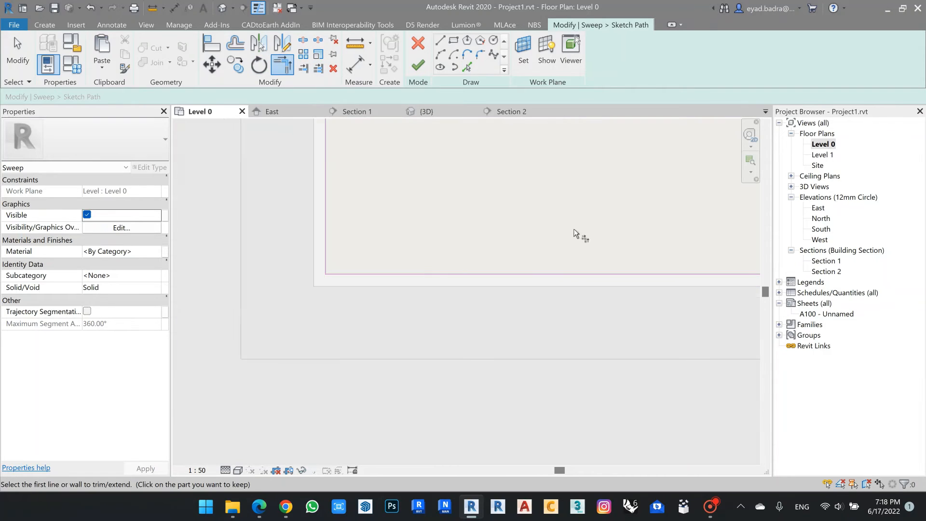
- Pick the mortar finish edge along the room's right side as a path line and trim it to a corner with the lower line
mouse_move(583, 259)
middle_mouse_down()
mouse_move(488, 275)
mouse_move(381, 263)
mouse_move(386, 276)
middle_mouse_up()
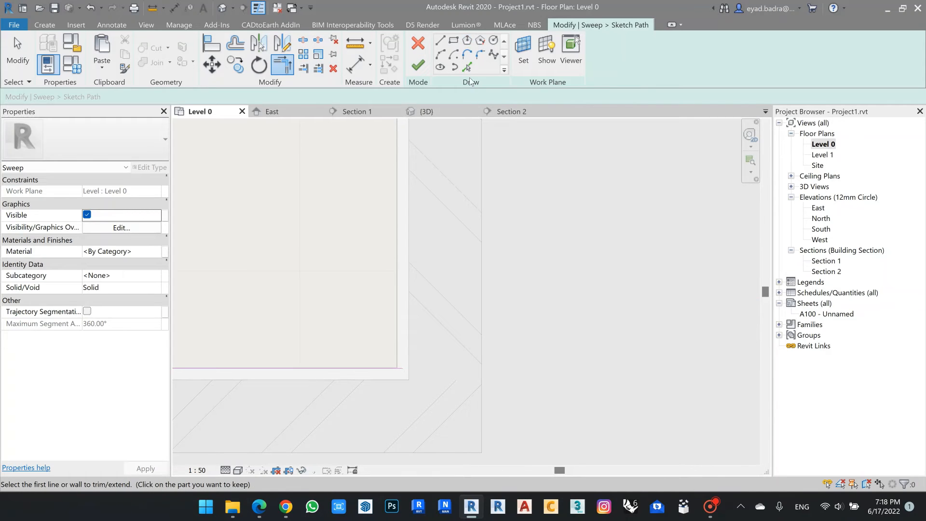
left_click(467, 68)
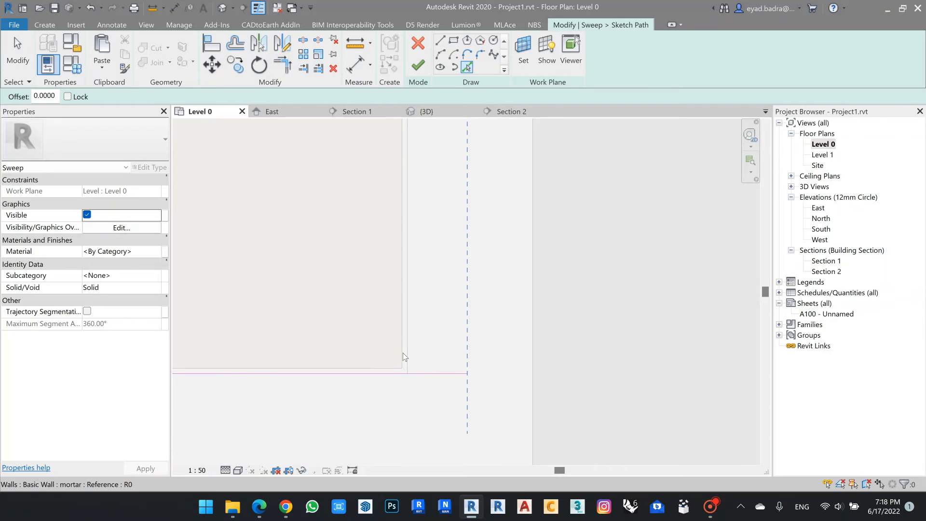
key("Tab")
key("Tab")
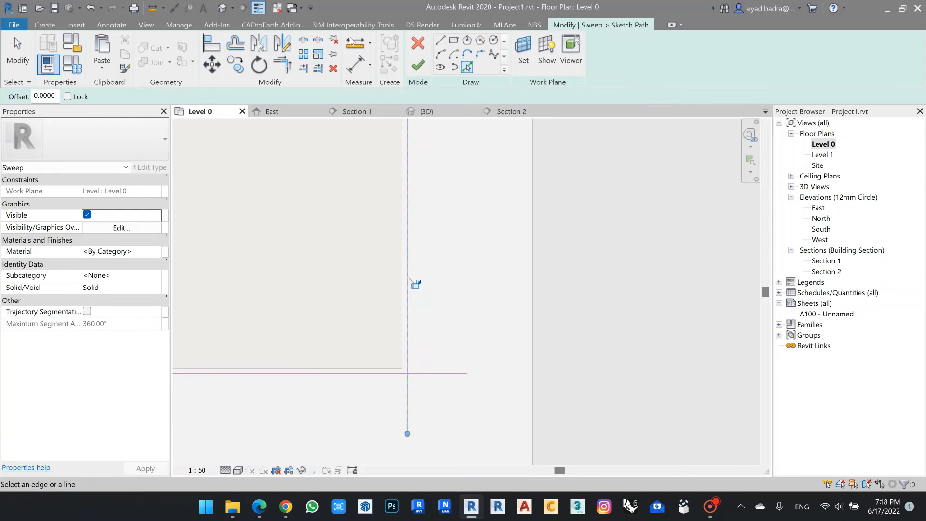
left_click(282, 65)
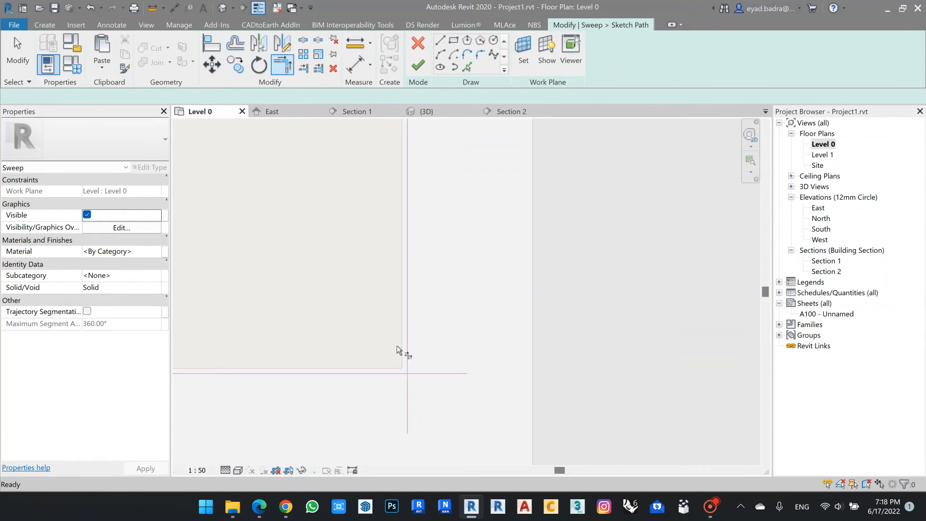
mouse_move(408, 352)
middle_mouse_down()
mouse_move(438, 319)
mouse_move(436, 302)
mouse_move(490, 374)
mouse_move(474, 351)
mouse_move(465, 410)
middle_mouse_up()
middle_click_drag(494, 290, 456, 414)
- Trim the upper and right path lines to a corner to close the loop, and finish the sweep's path sketch
scroll(449, 257, "down", 5)
scroll(444, 137, "up", 3)
middle_click_drag(445, 138, 447, 273)
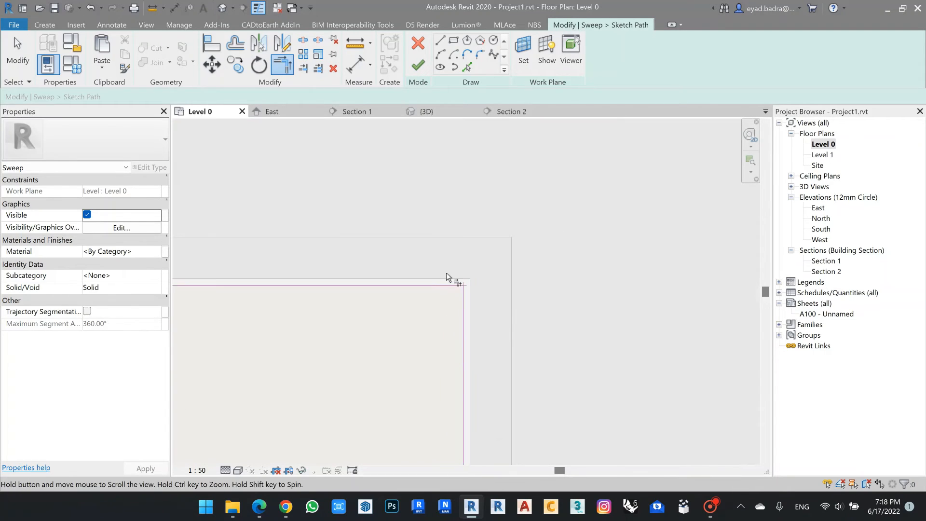
scroll(473, 320, "down", 3)
scroll(483, 318, "up", 4)
scroll(484, 322, "up", 2)
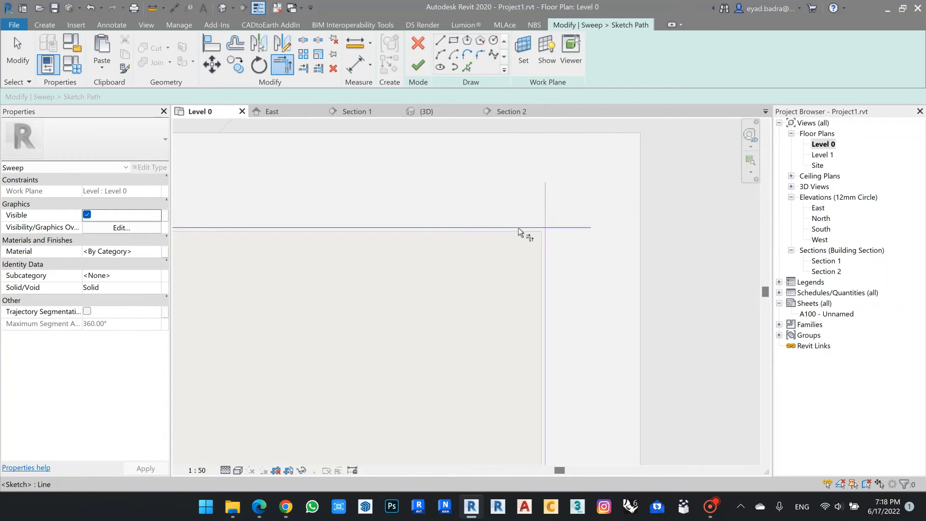
scroll(486, 223, "down", 3)
scroll(486, 223, "down", 7)
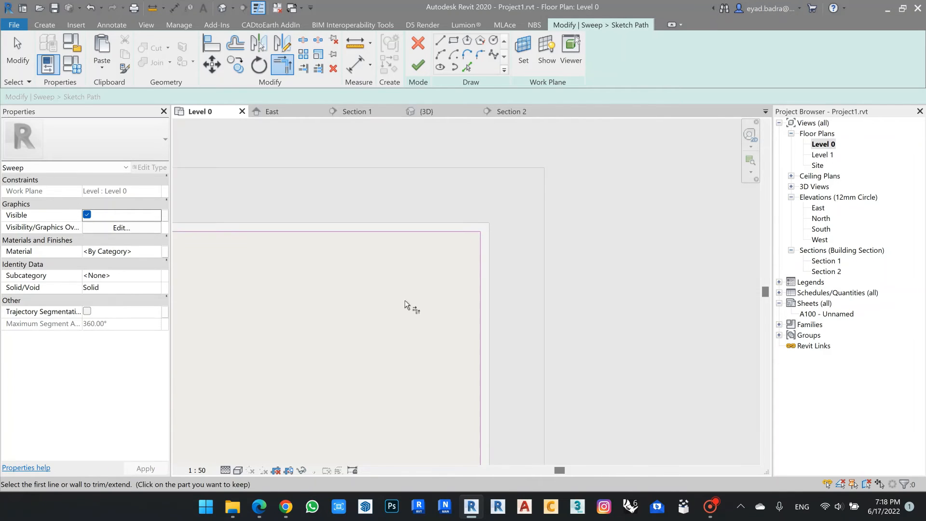
middle_click_drag(433, 296, 556, 215)
scroll(553, 214, "down", 1)
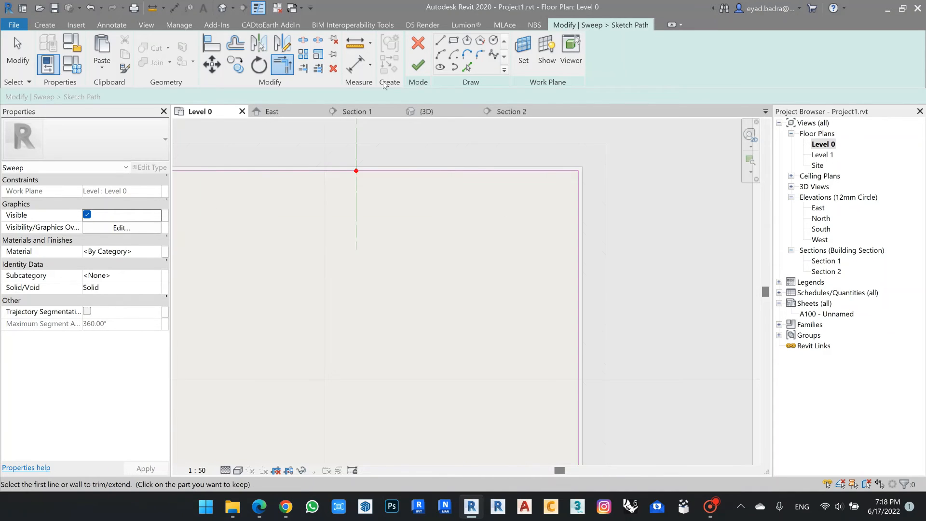
left_click(419, 67)
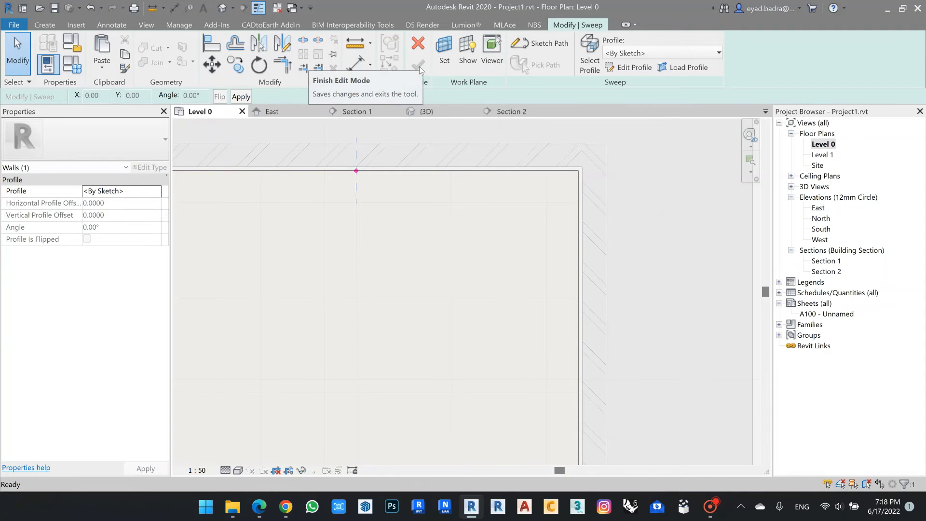
- Look through the loaded profiles available for the skirting sweep
left_click(666, 54)
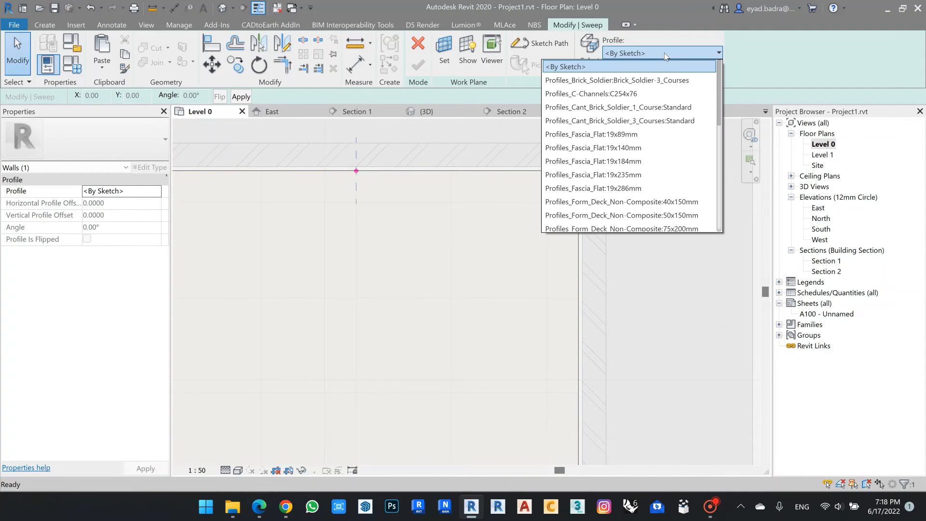
scroll(637, 96, "down", 6)
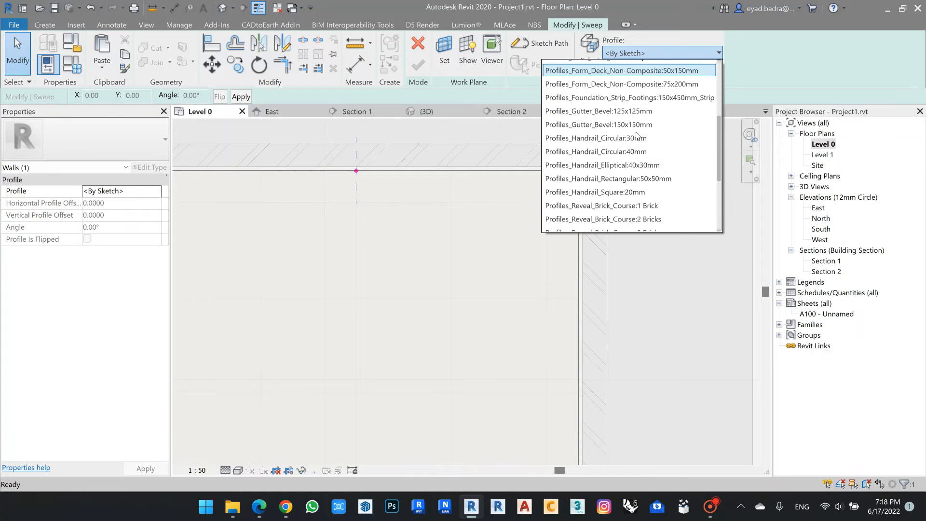
scroll(636, 140, "up", 6)
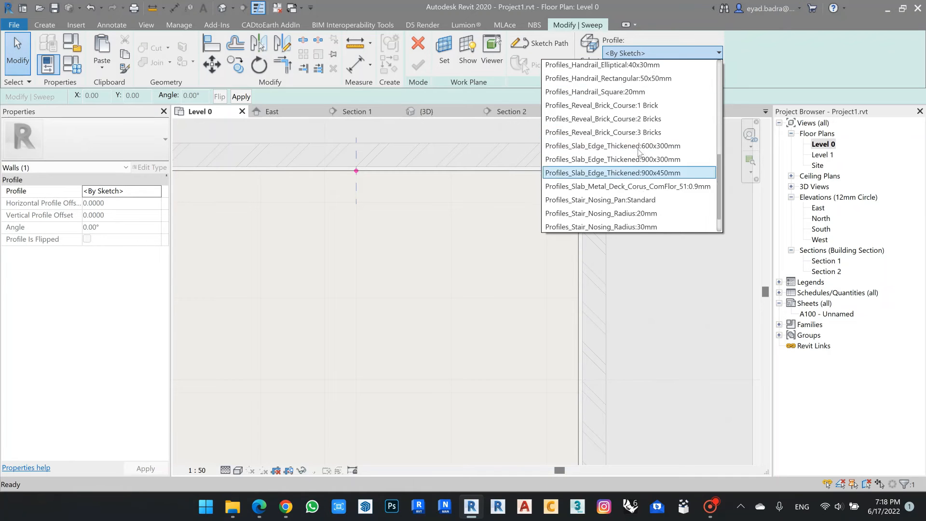
left_click(640, 52)
- In the 3D view, try the Profiles_Fascia_Flat:19x89mm profile on the skirting sweep
left_click(222, 8)
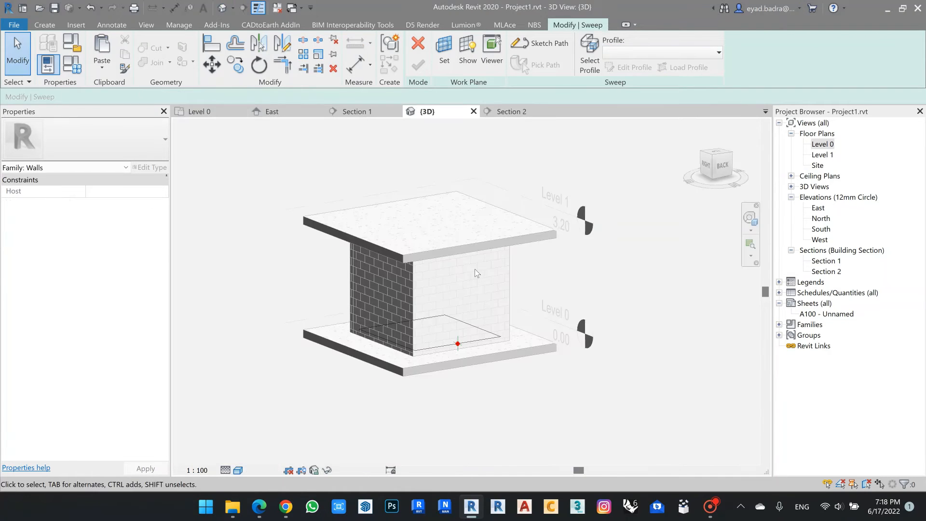
scroll(442, 371, "up", 8)
scroll(458, 295, "down", 3)
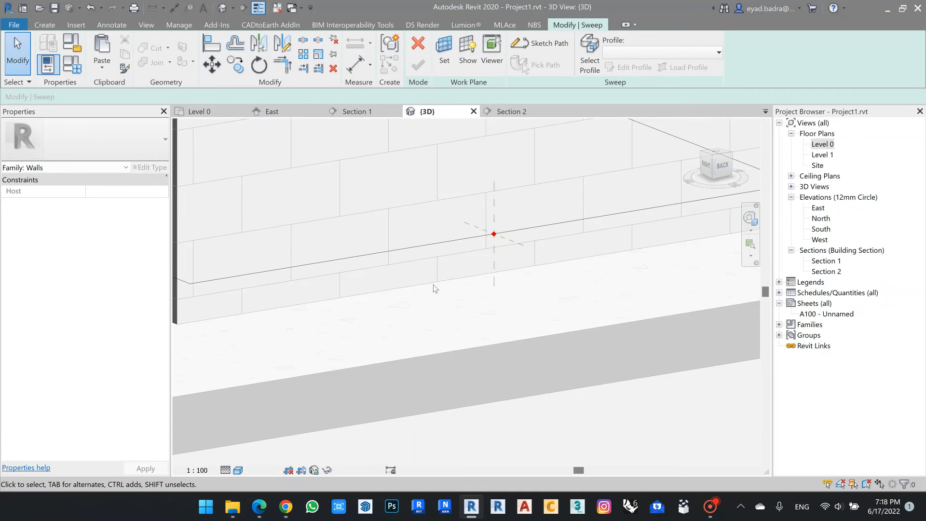
middle_click_drag(433, 285, 512, 299, "shift")
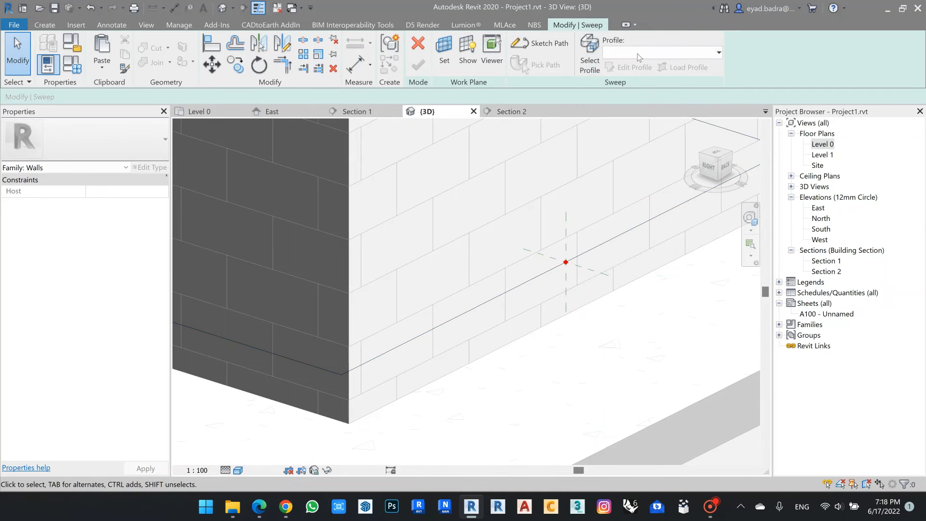
left_click(638, 54)
left_click(594, 47)
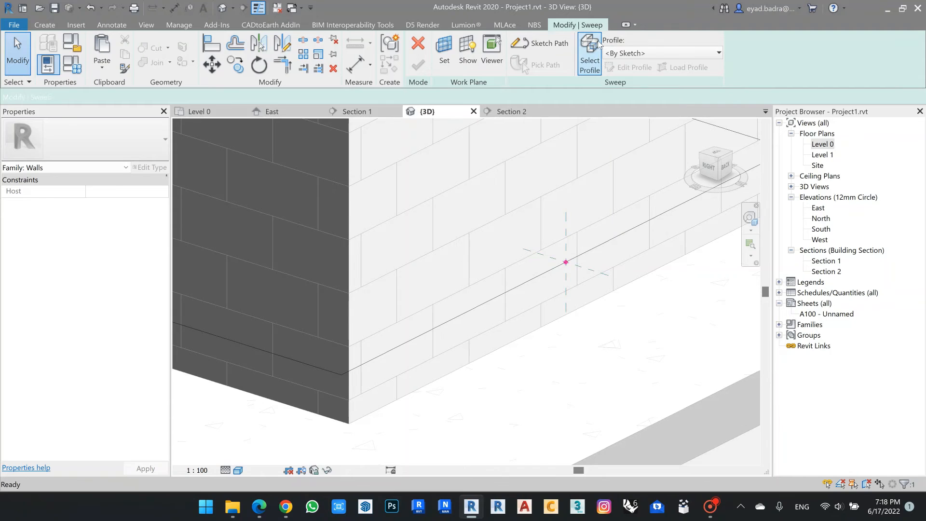
left_click(637, 54)
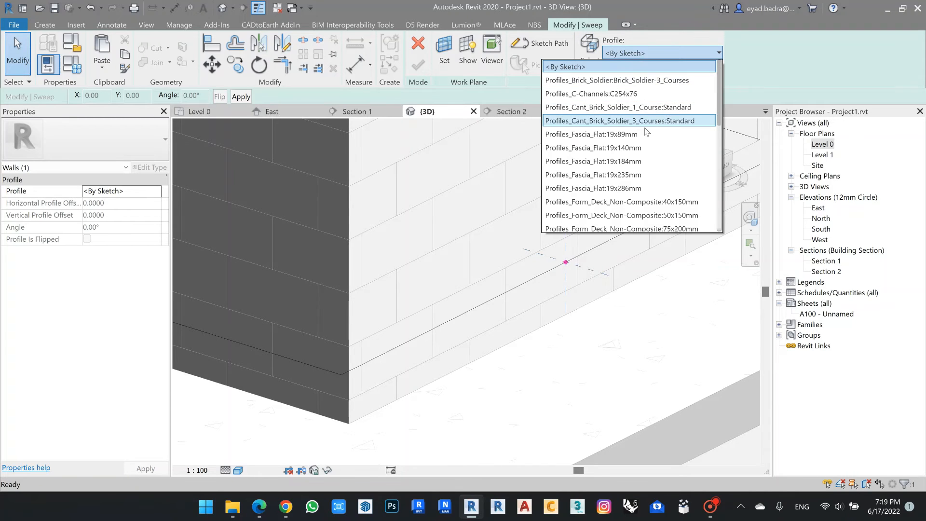
left_click(627, 135)
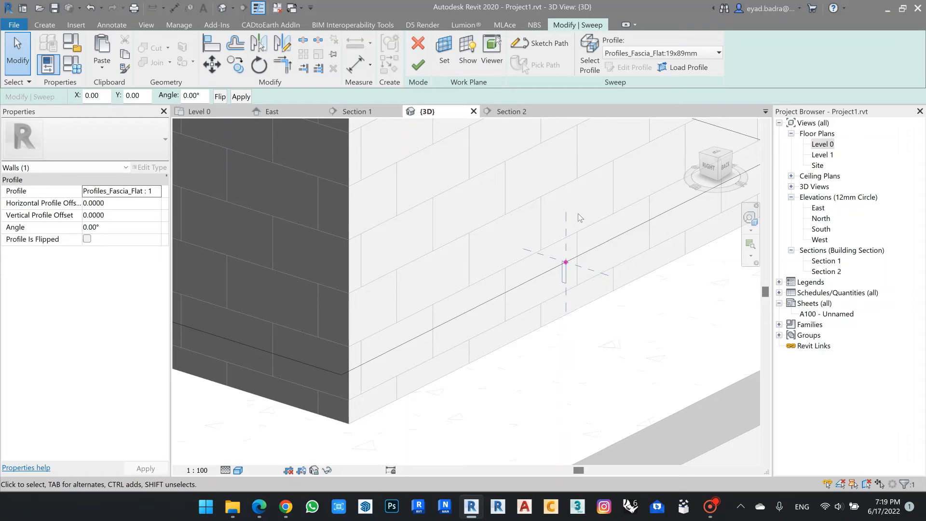
- Open the Section 2 view at the floor-to-wall corner where the sweep's profile sits
double_click(825, 261)
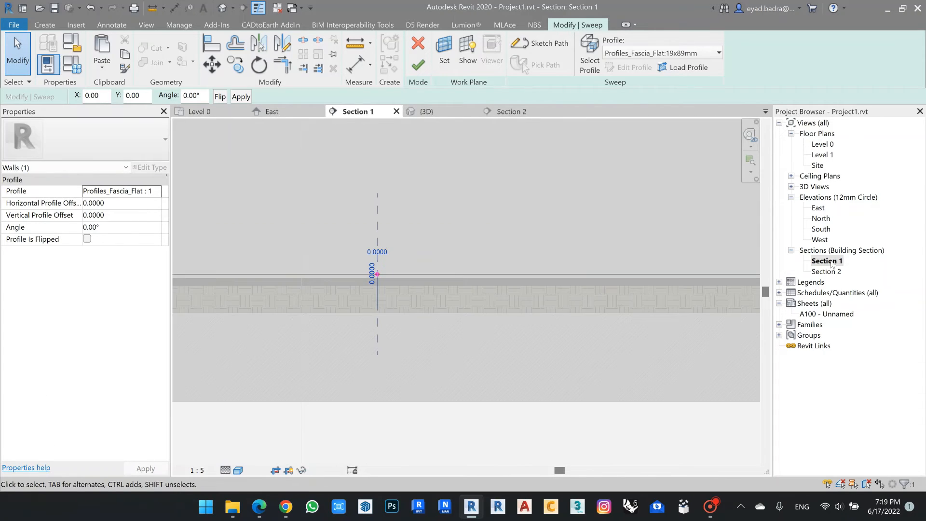
double_click(826, 271)
left_click(513, 353)
scroll(514, 353, "up", 5)
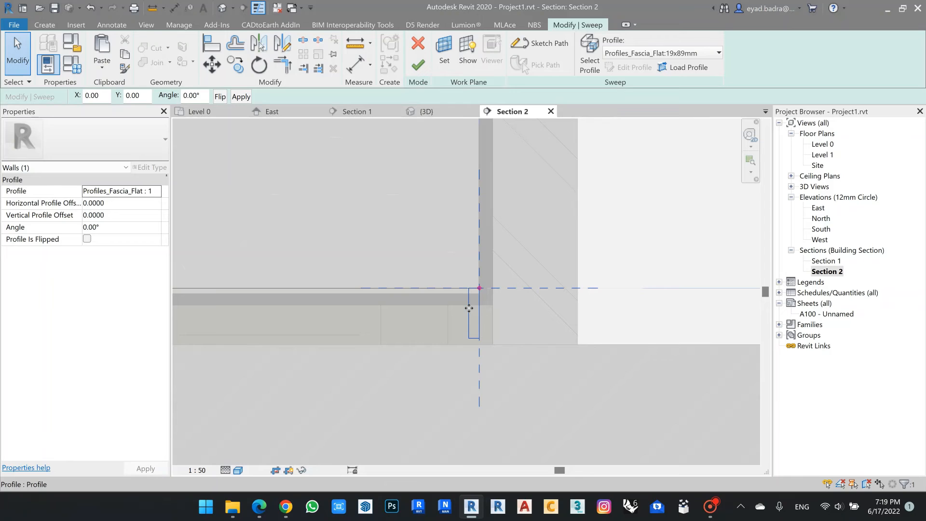
- Try the Profiles_Form_Deck_Non-Composite 40x150mm profile and the Profiles_Stair_Tread Standard profile on the sweep
left_click(153, 191)
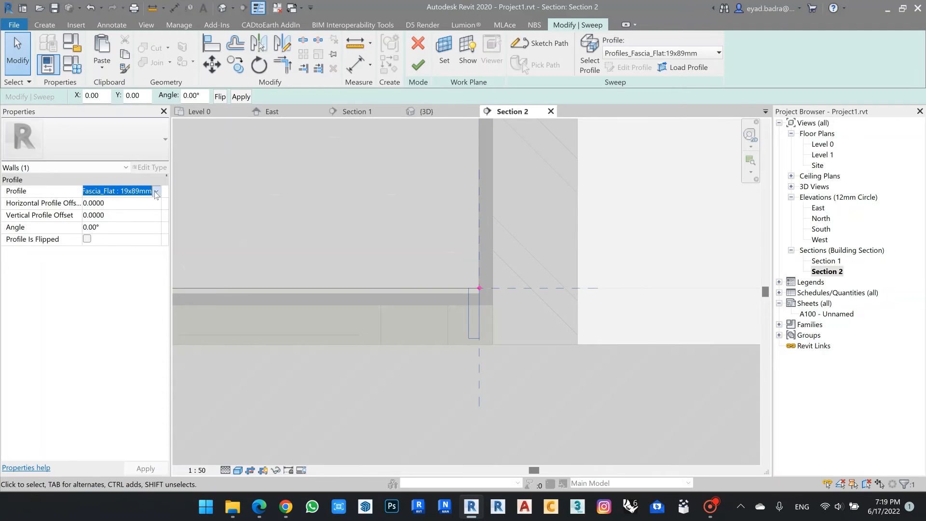
left_click(156, 192)
left_click(151, 224)
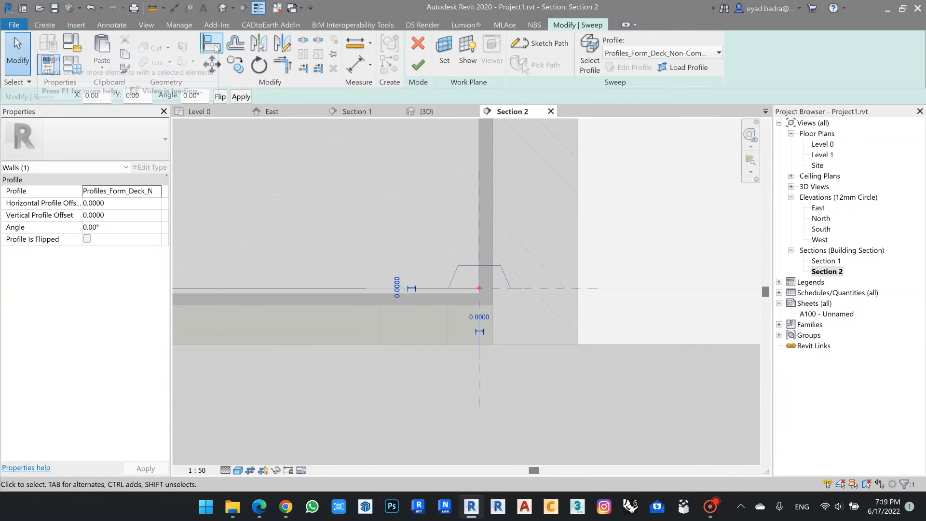
scroll(132, 240, "up", 2)
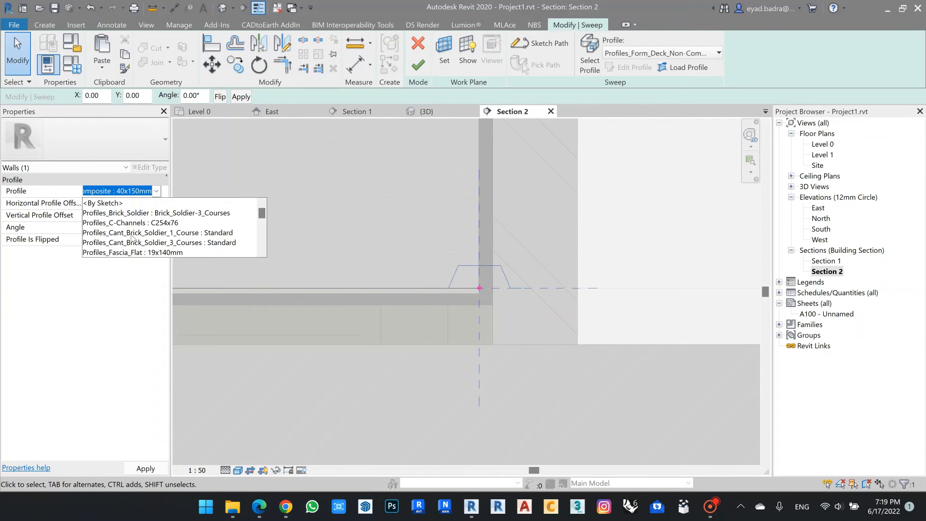
scroll(132, 229, "down", 3)
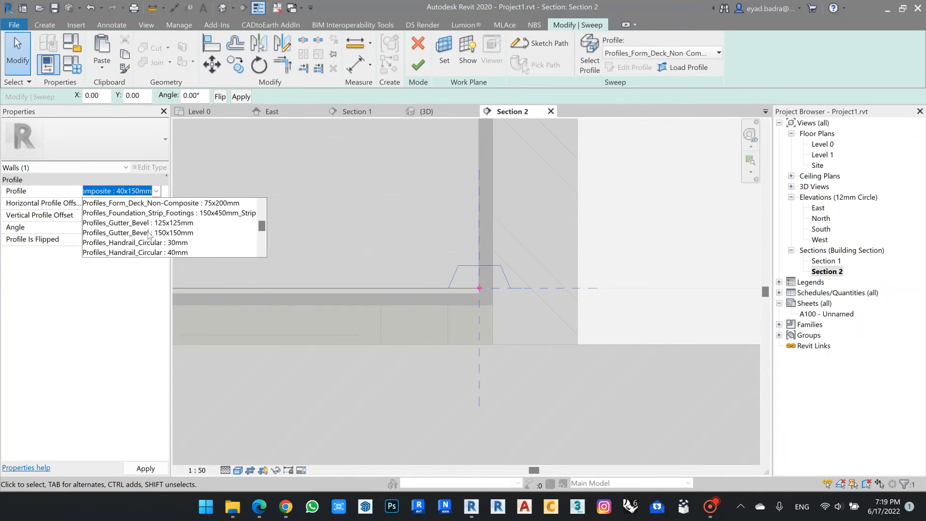
scroll(153, 240, "down", 5)
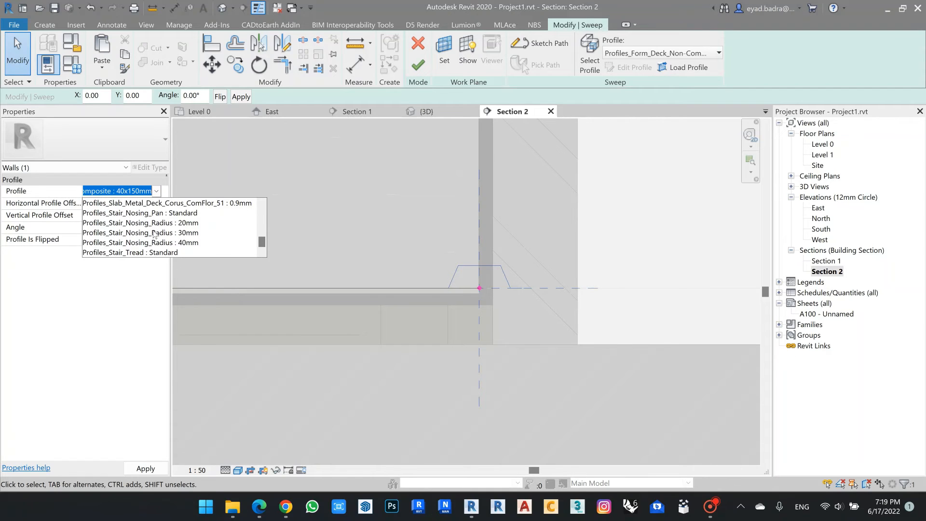
left_click(151, 252)
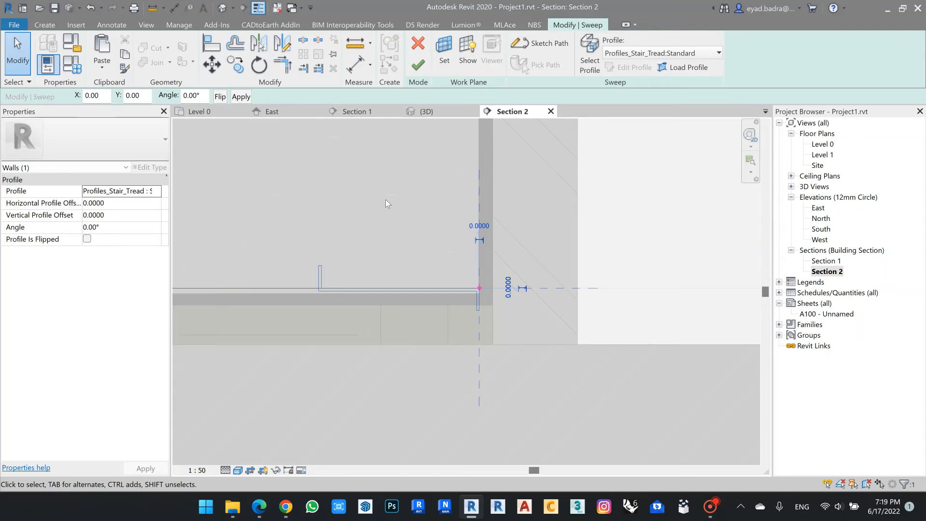
- Set the sweep's profile back to <By Sketch> and start editing its profile sketch
left_click(149, 193)
scroll(143, 212, "up", 8)
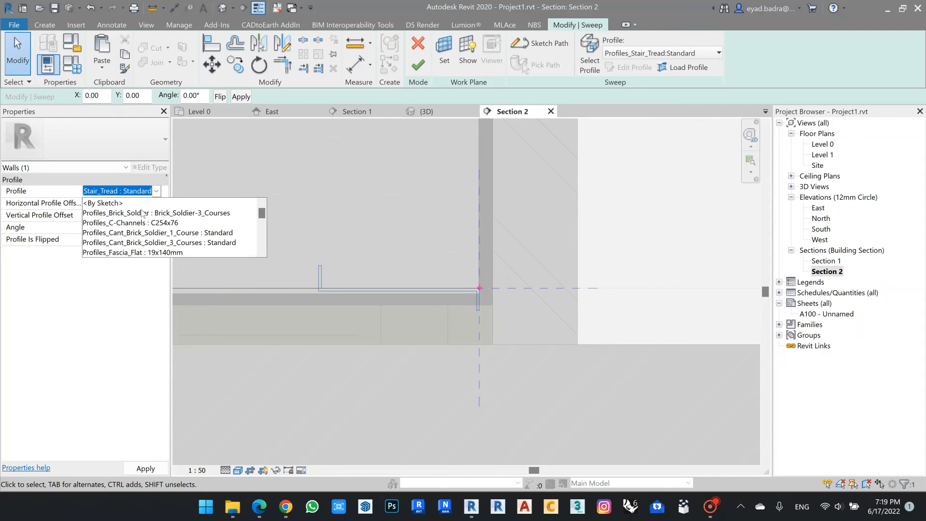
left_click(138, 203)
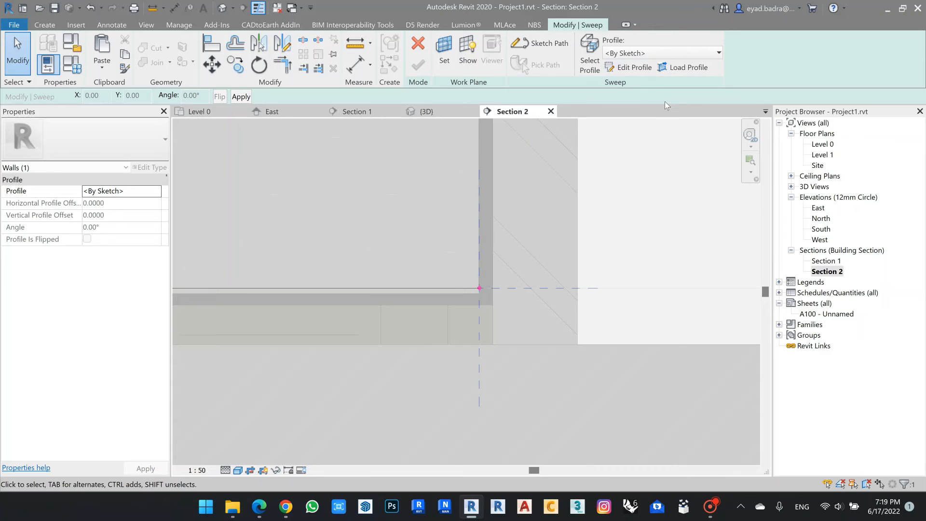
left_click(624, 68)
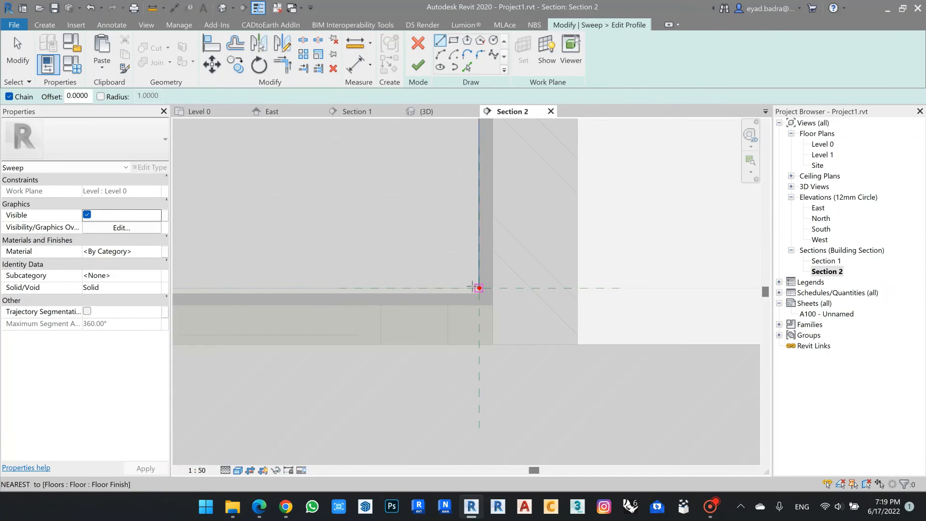
- Draw a vertical profile line 0.1 m high up the wall from the reference-plane intersection at finish floor level
scroll(473, 287, "up", 4)
scroll(451, 303, "up", 2)
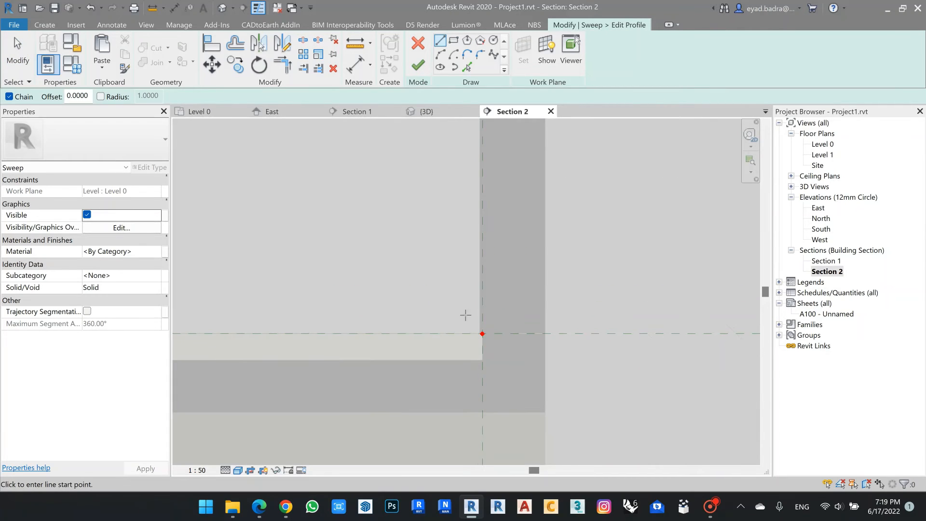
scroll(483, 334, "up", 3)
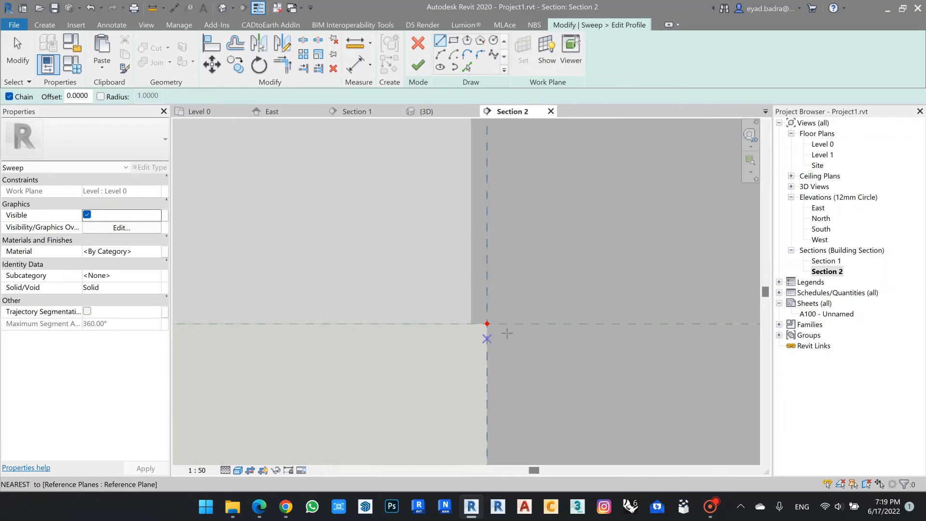
left_click(487, 324)
scroll(488, 198, "down", 3)
middle_click_drag(491, 208, 496, 395)
scroll(471, 275, "down", 1)
scroll(482, 274, "down", 1)
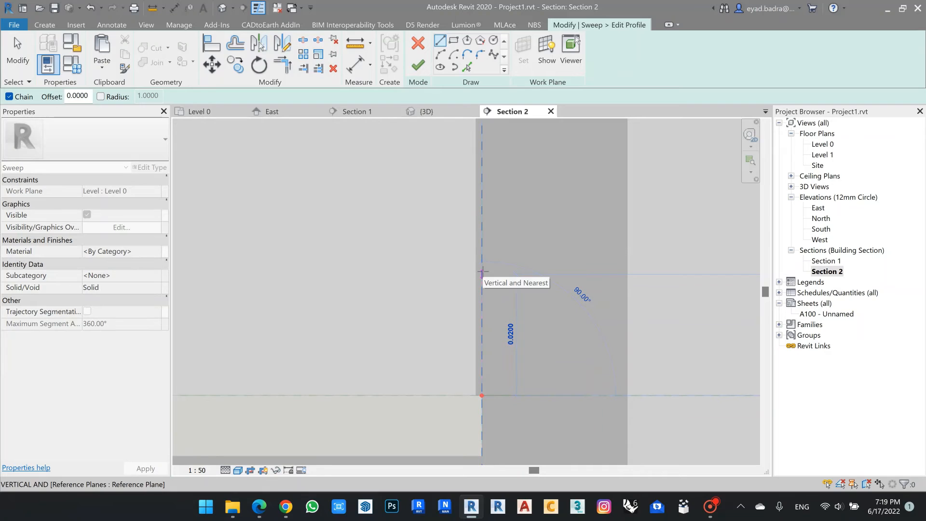
scroll(482, 242, "down", 2)
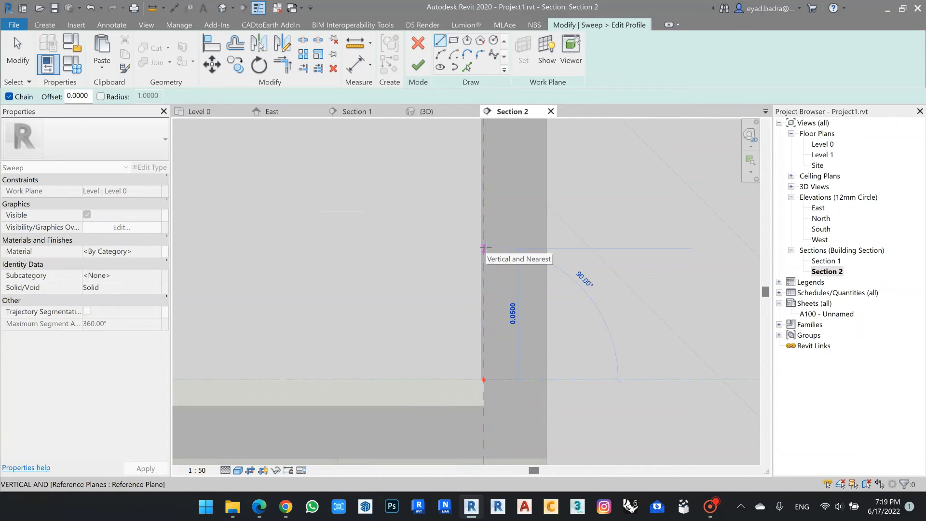
type("0.1")
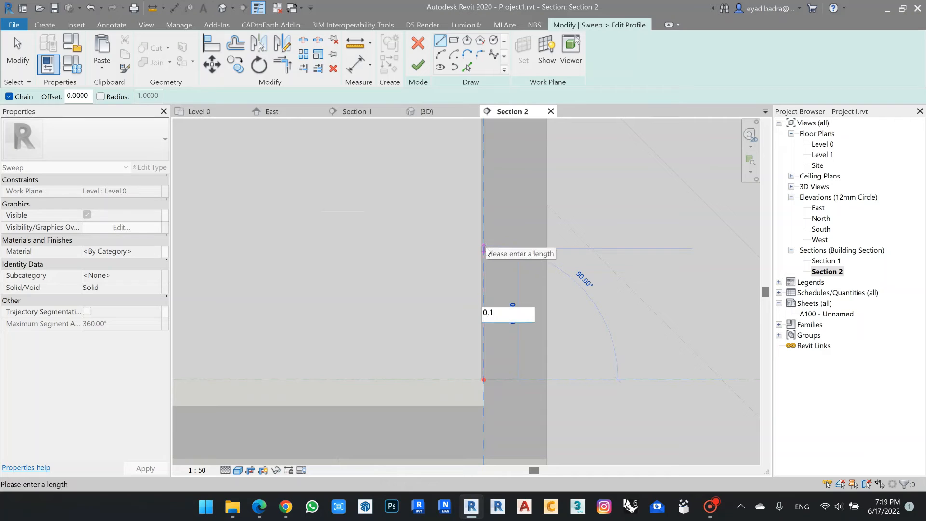
key("Return")
- Continue the profile with a short horizontal top line into the room and a diagonal chamfer line about 0.0125 m long
scroll(478, 245, "down", 5)
middle_click_drag(475, 259, 474, 313)
scroll(461, 256, "up", 5)
scroll(474, 251, "up", 2)
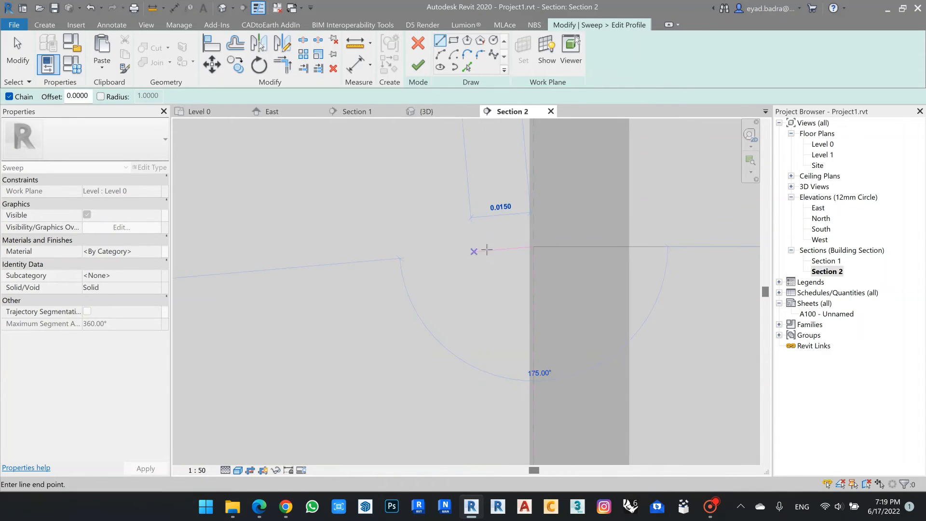
scroll(507, 247, "up", 1)
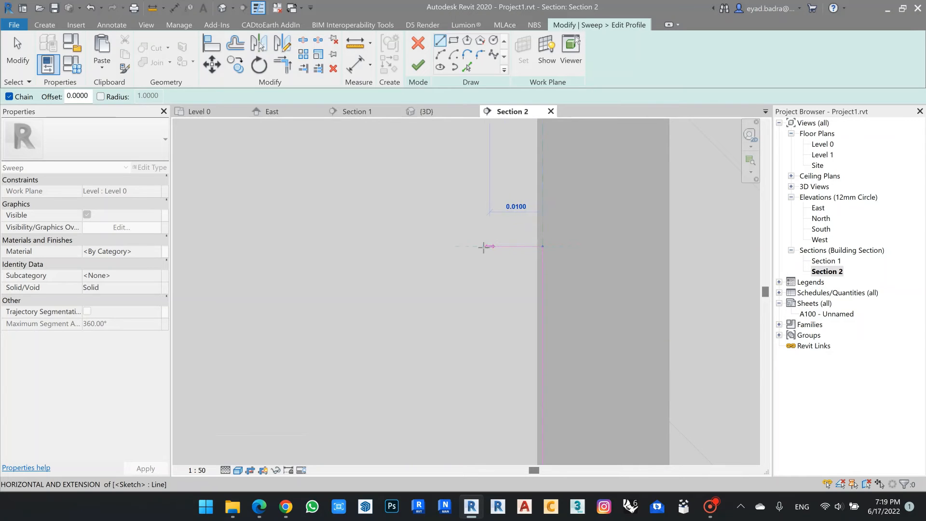
left_click(507, 246)
scroll(501, 265, "down", 3)
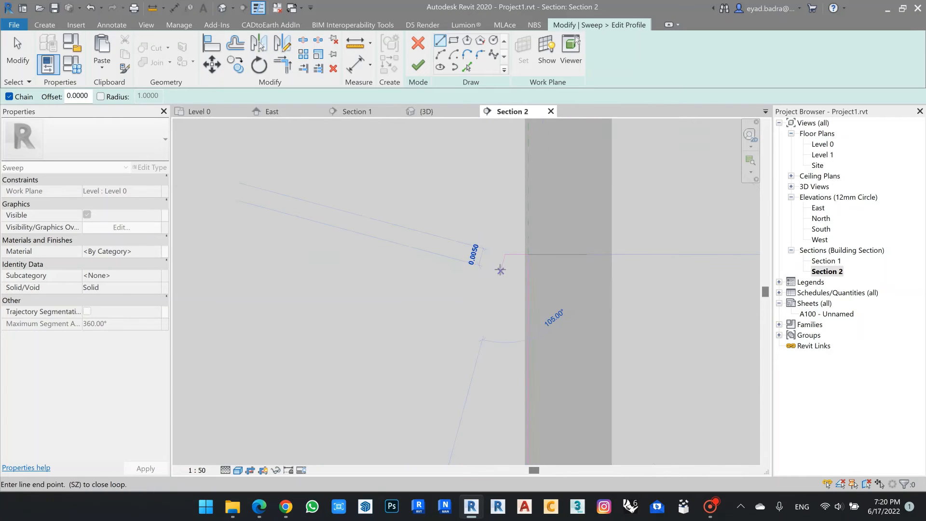
middle_click_drag(511, 289, 513, 208)
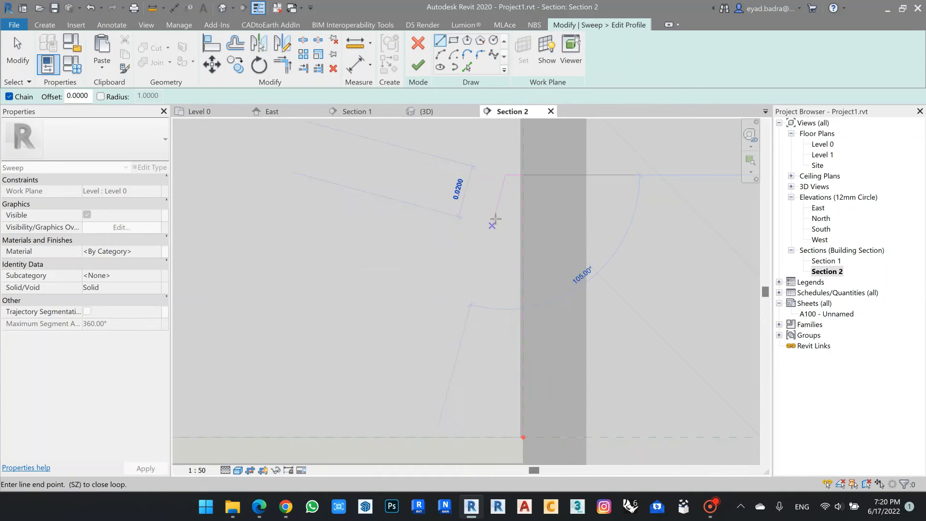
left_click(483, 198)
- Draw the skirting's front line down to the finish floor level and close the profile along the floor to its start point
middle_click_drag(486, 397, 486, 323)
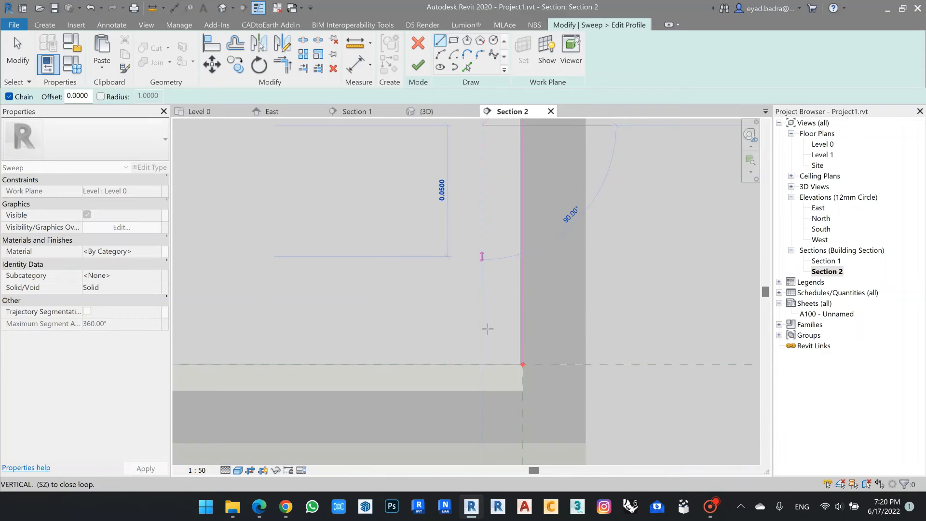
left_click(482, 363)
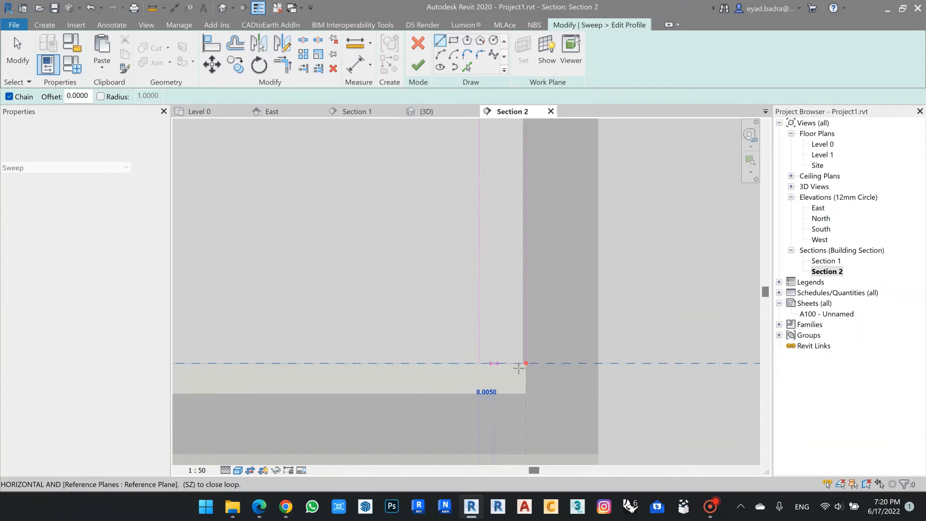
scroll(496, 367, "up", 2)
left_click(522, 363)
scroll(535, 353, "down", 3)
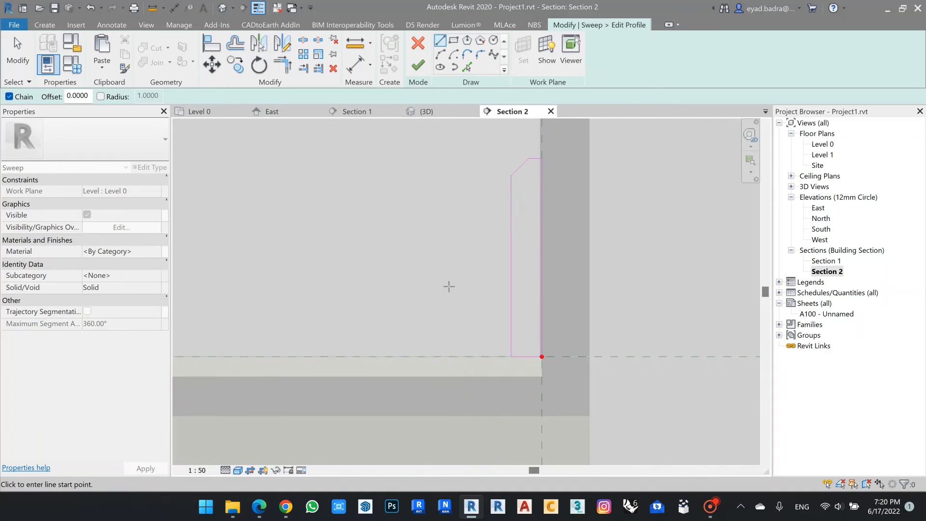
scroll(451, 288, "down", 3)
middle_click_drag(470, 267, 473, 293)
scroll(472, 277, "up", 3)
key("Escape")
- Delete the diagonal chamfer line at the upper front corner of the skirting profile
scroll(483, 247, "up", 2)
middle_click_drag(485, 257, 465, 252)
scroll(467, 256, "down", 1)
middle_click_drag(471, 264, 463, 259)
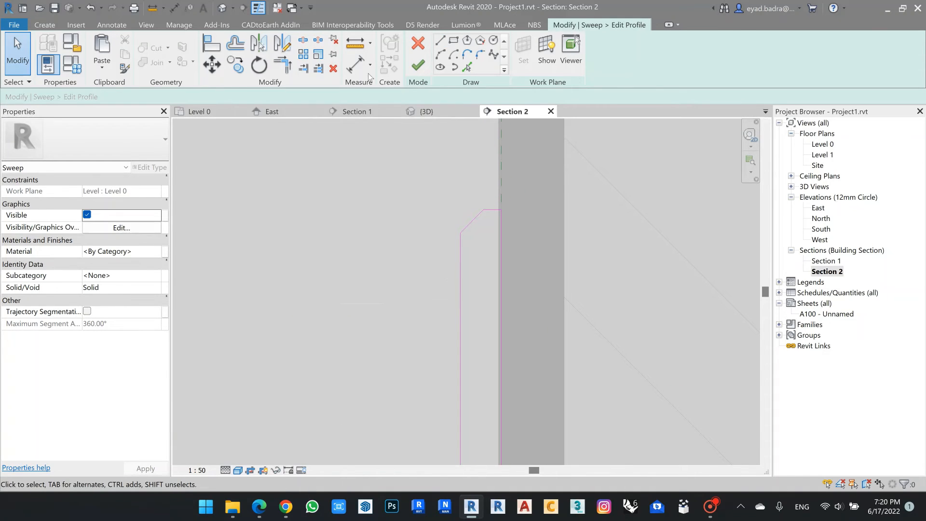
left_click(473, 220)
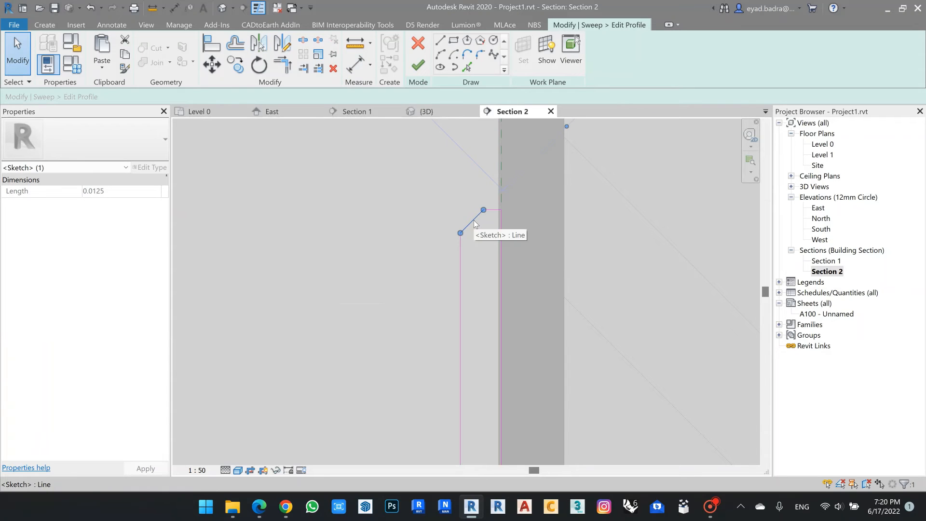
left_click(303, 146)
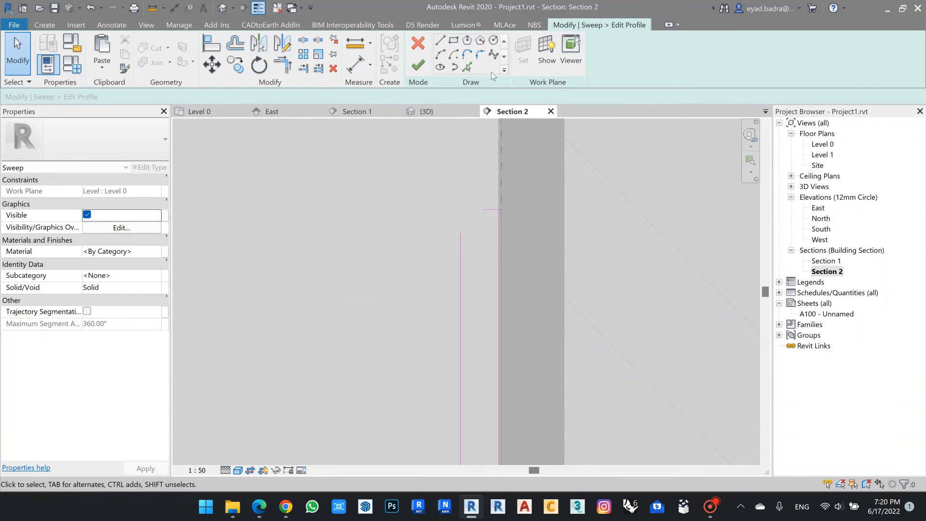
- Try to bridge the open upper front corner of the skirting profile with a start-end-radius arc of about 0.0258 m radius
left_click(440, 54)
scroll(451, 217, "up", 1)
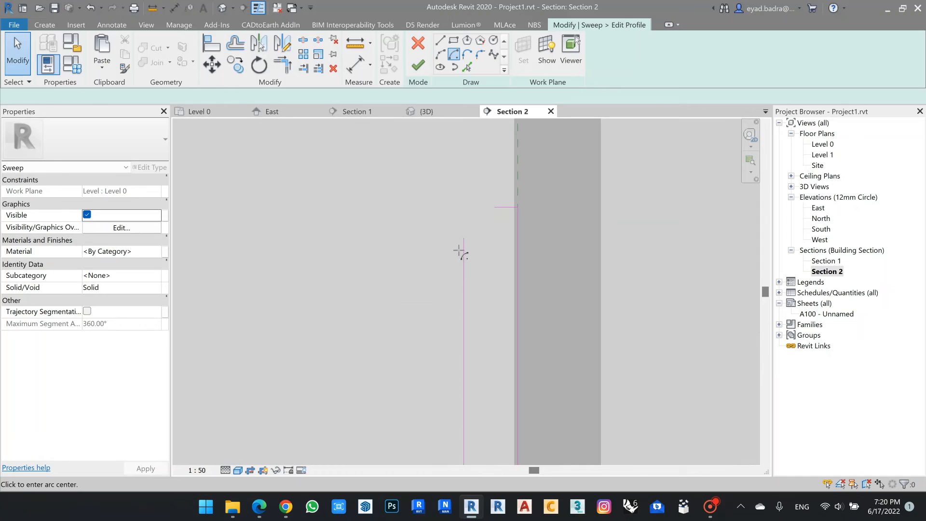
left_click(464, 238)
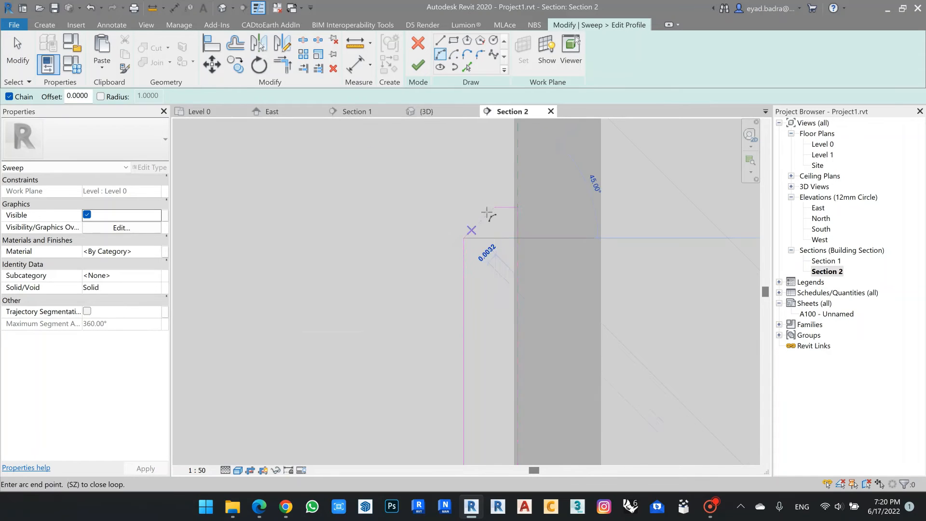
scroll(476, 223, "up", 1)
left_click(496, 207)
left_click(478, 227)
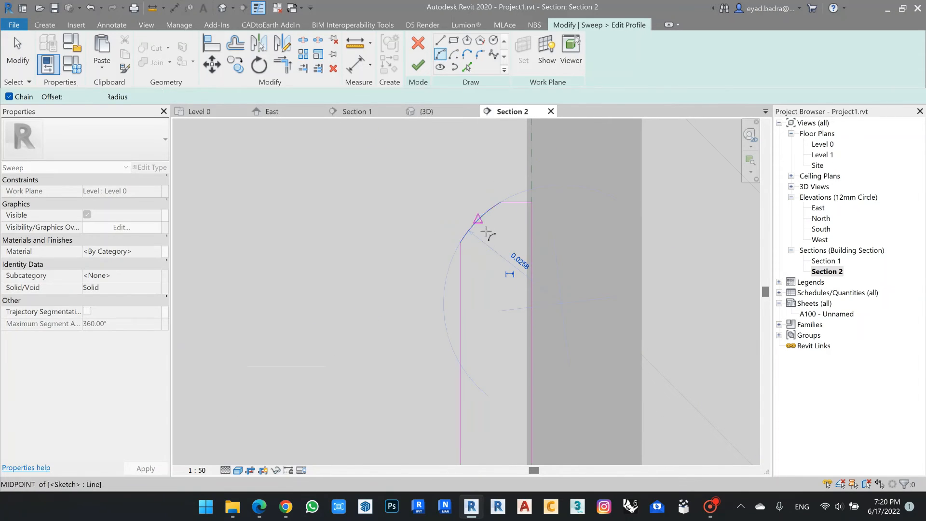
key("ctrl+z")
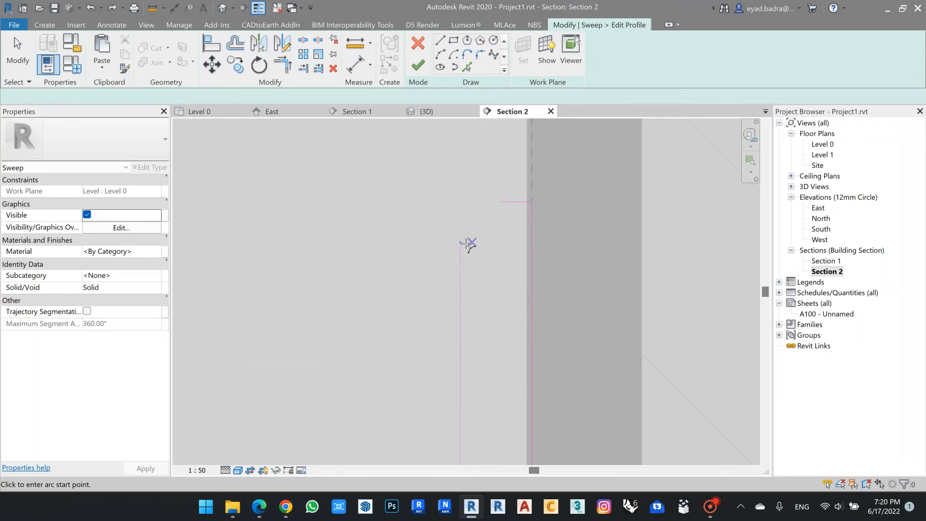
- Round the skirting profile's open upper front corner with an arc of about 0.0088 m radius between the front and top lines
left_click(461, 243)
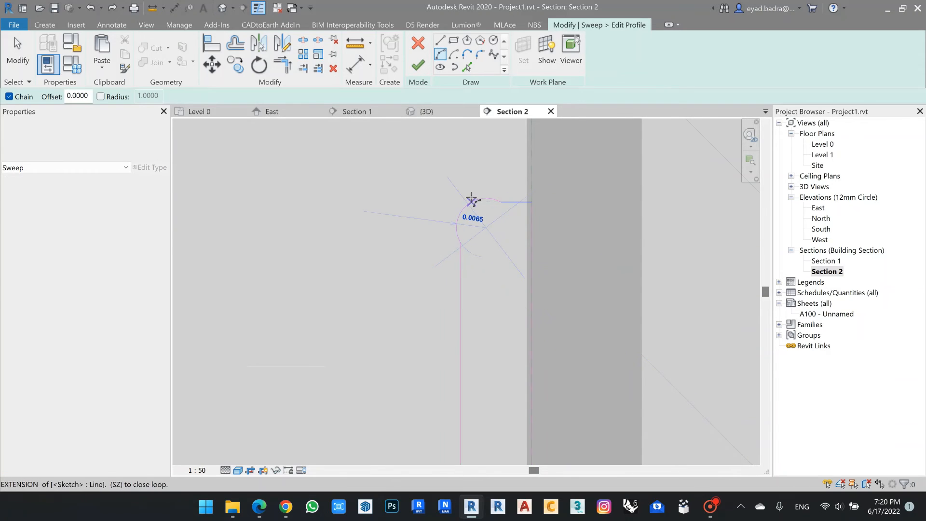
left_click(481, 206)
left_click(471, 249)
scroll(471, 250, "down", 3)
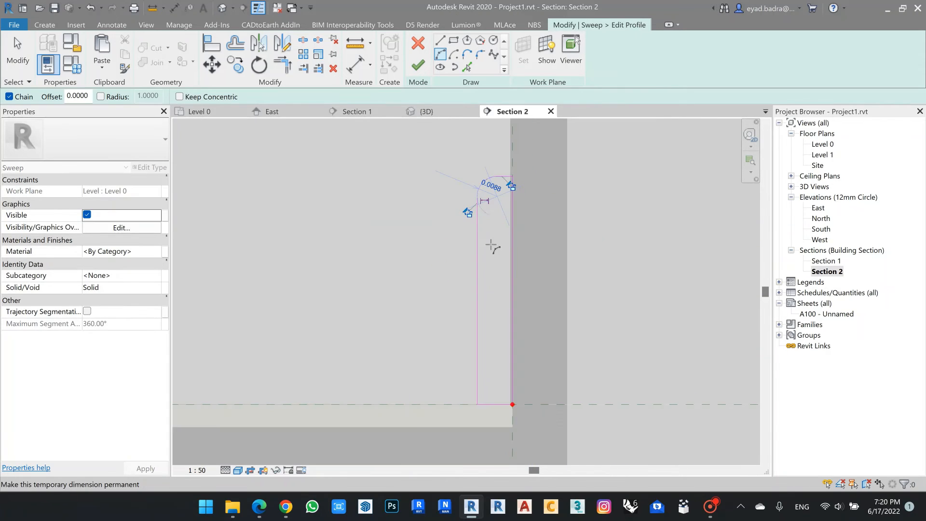
key("Escape")
key("Escape")
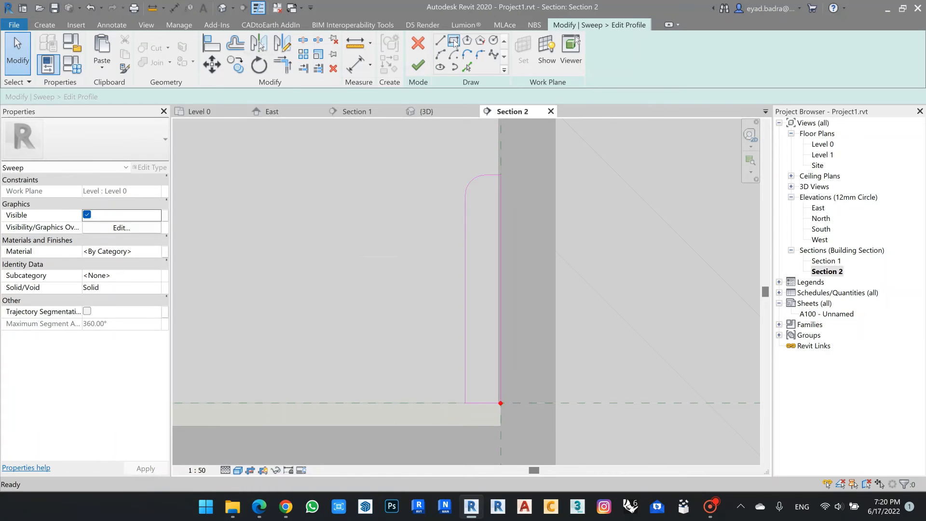
- Draw three lines forming a small rectangular notch about 0.007 m high, cut inward from the profile's front line below the rounded corner
left_click(440, 41)
scroll(473, 220, "up", 1)
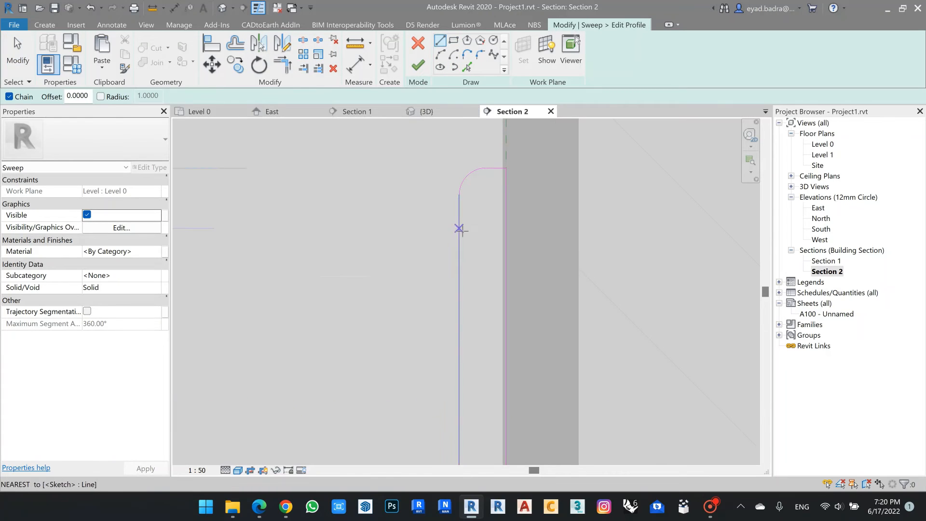
scroll(459, 235, "up", 2)
left_click(478, 234)
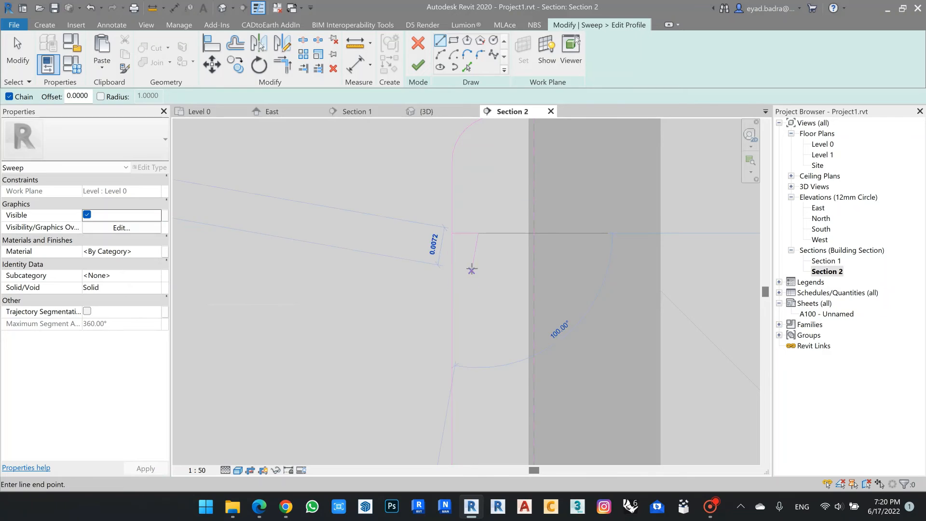
left_click(477, 269)
left_click(452, 269)
key("Escape")
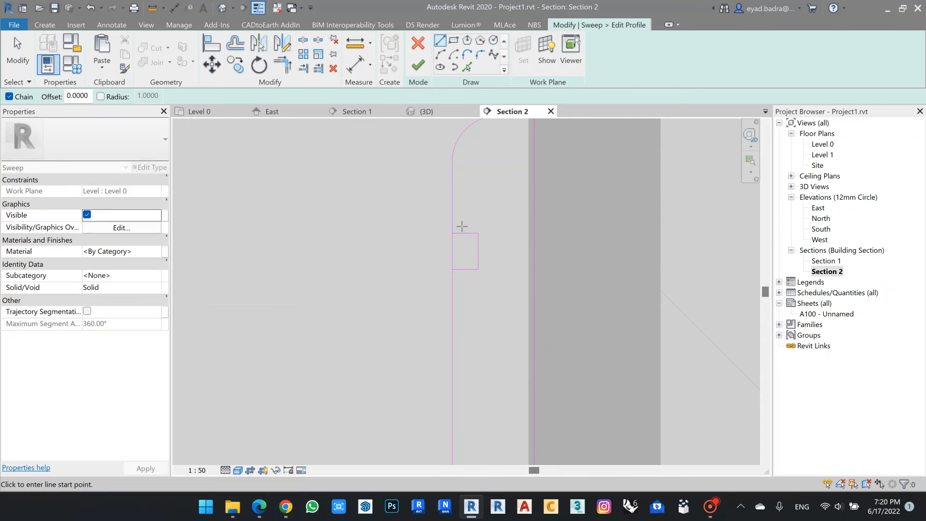
key("Escape")
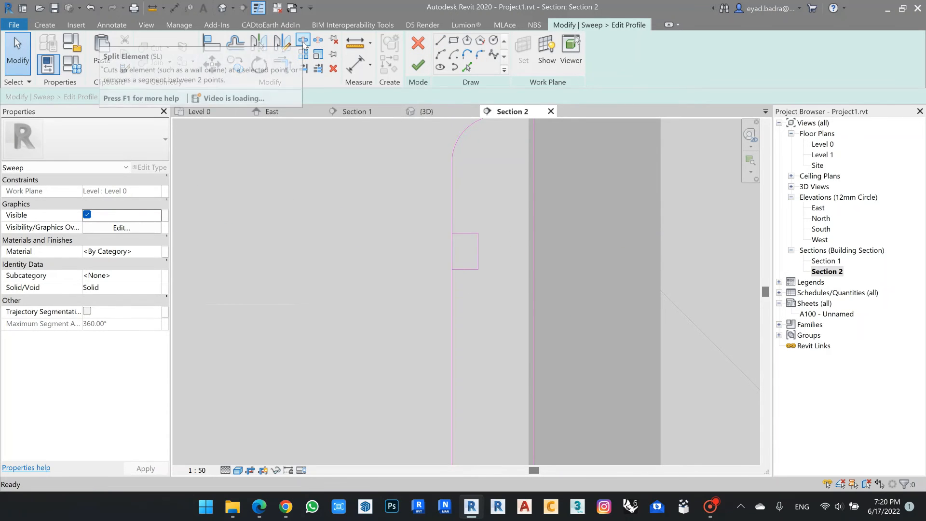
- Copy the three notch lines straight down along the front line to form a second notch just below the first
left_click_drag(425, 208, 502, 292)
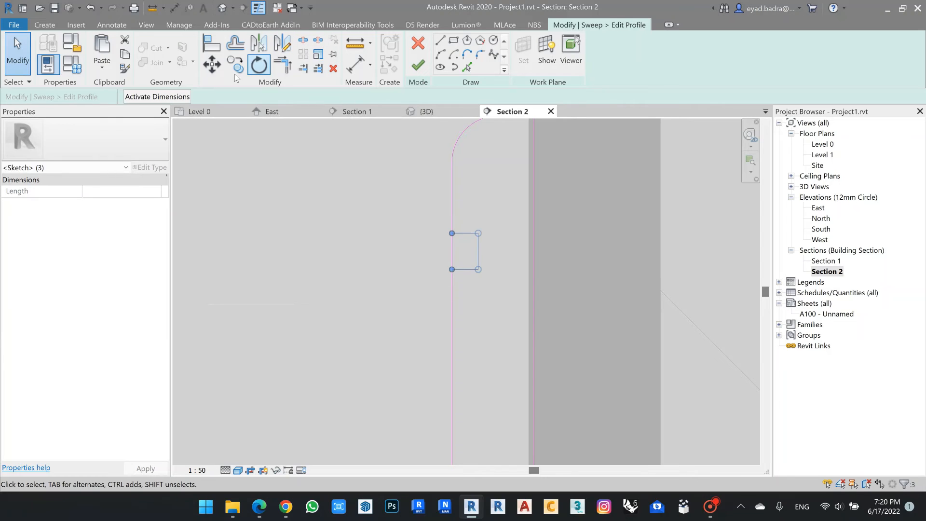
key("m")
key("v")
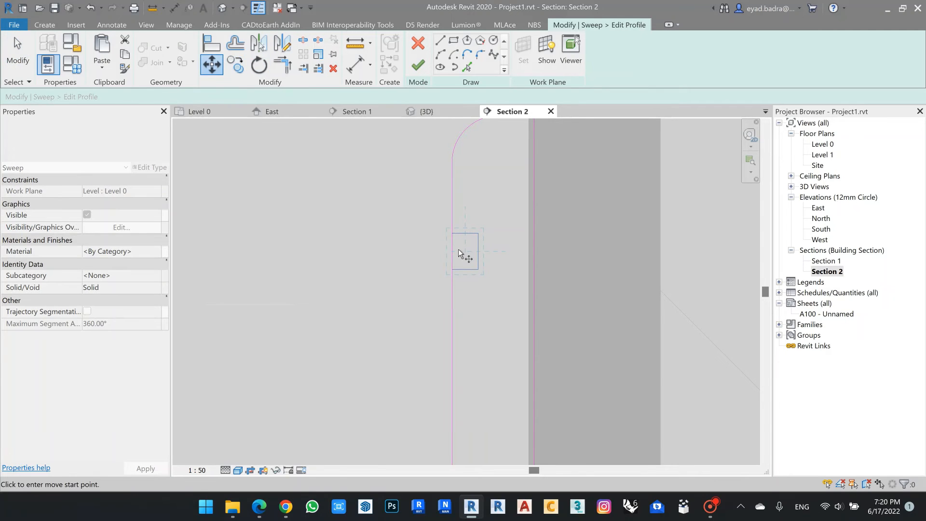
left_click(452, 233)
left_click(452, 312)
key("Escape")
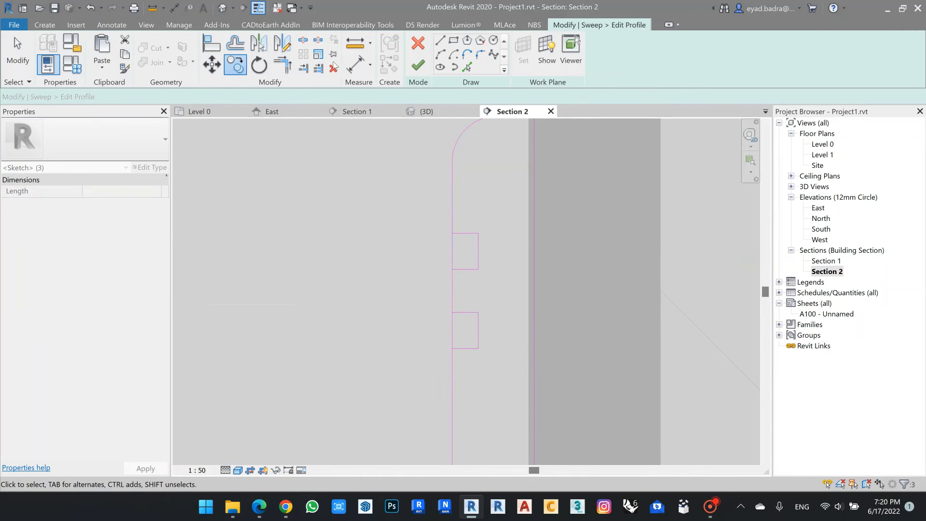
- Split the front line at both notches and trim the segments to the notch edges so the profile becomes one continuous outline
left_click(303, 40)
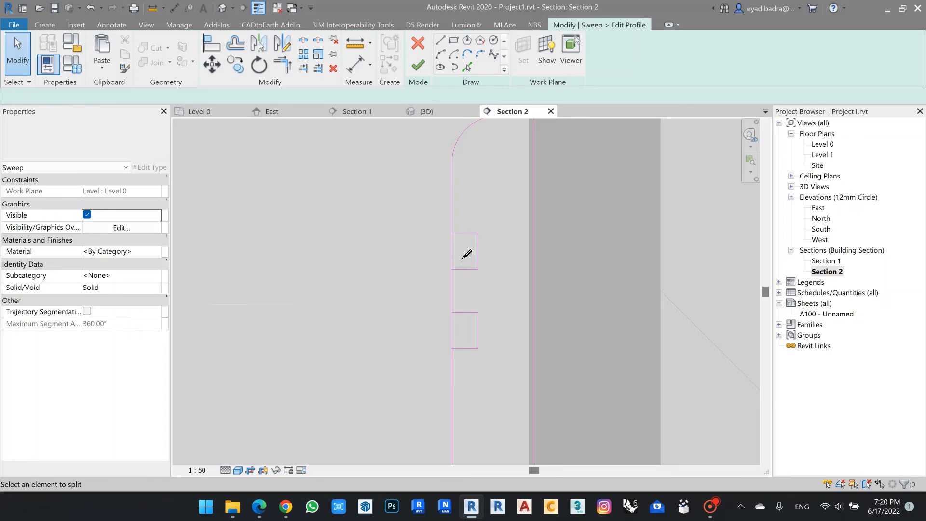
left_click(453, 330)
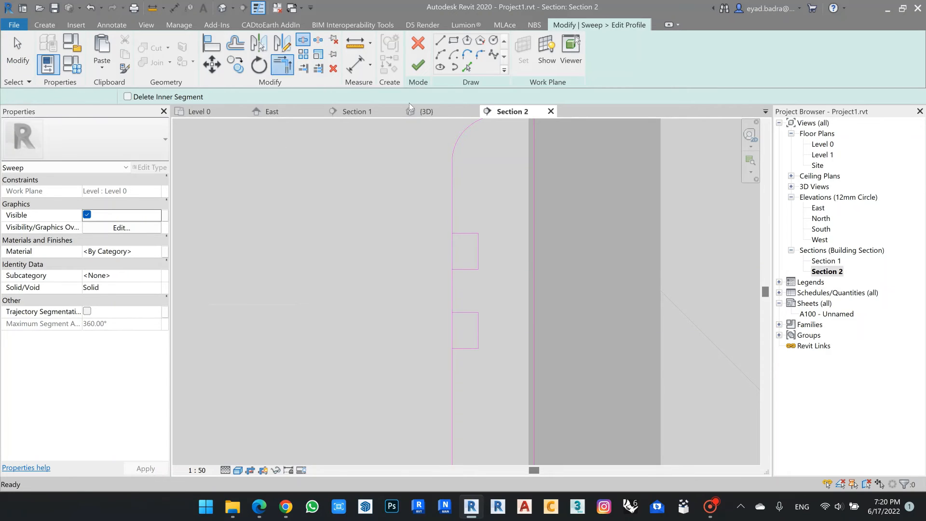
left_click(283, 64)
left_click(465, 268)
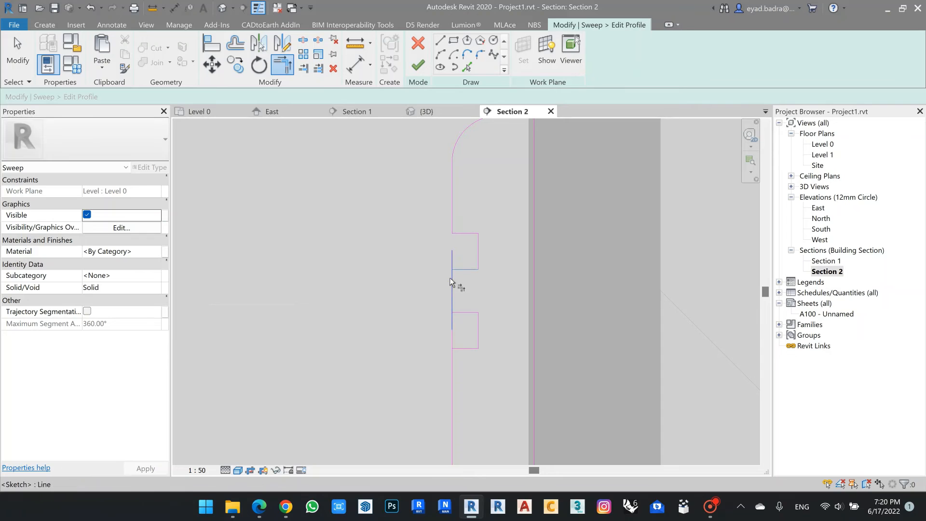
left_click(453, 280)
left_click(463, 313)
left_click(453, 301)
scroll(478, 286, "down", 1)
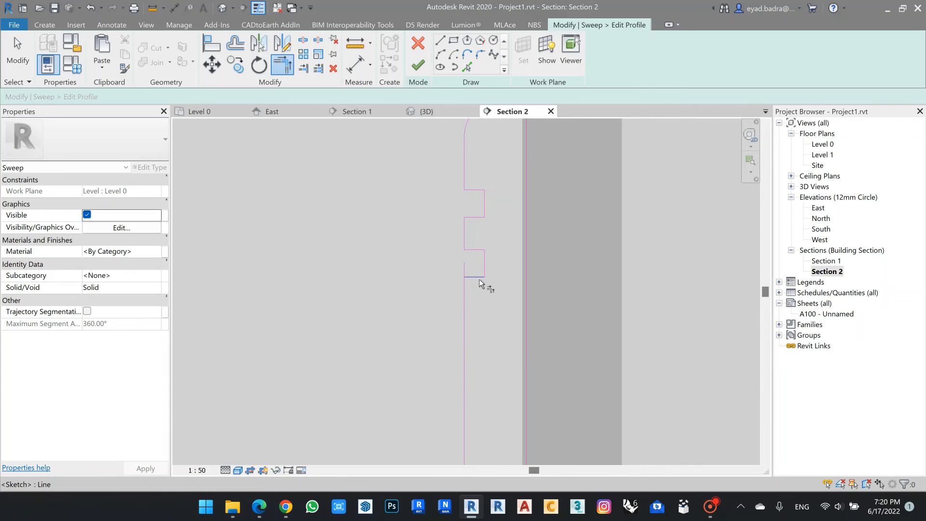
left_click(453, 290)
- Finish the profile sketch and complete the skirting sweep
scroll(440, 288, "down", 5)
middle_click_drag(367, 300, 390, 305)
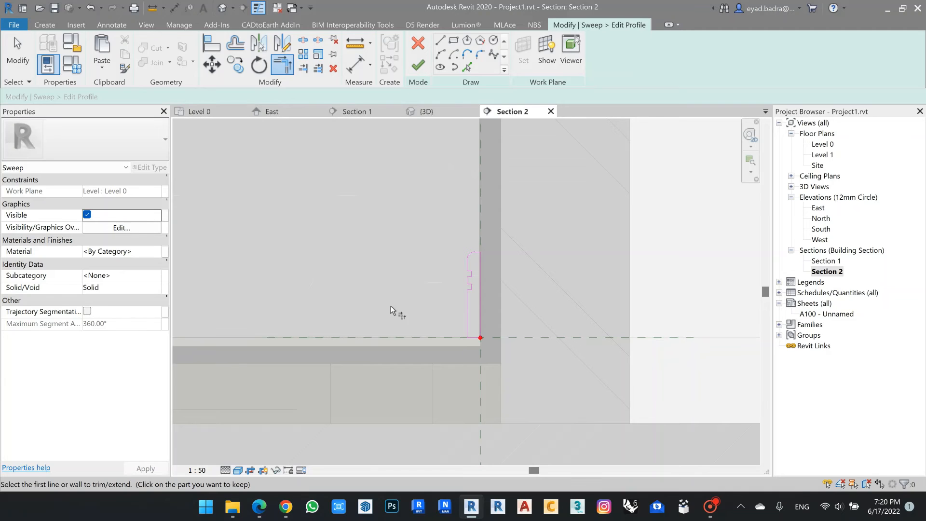
left_click(417, 67)
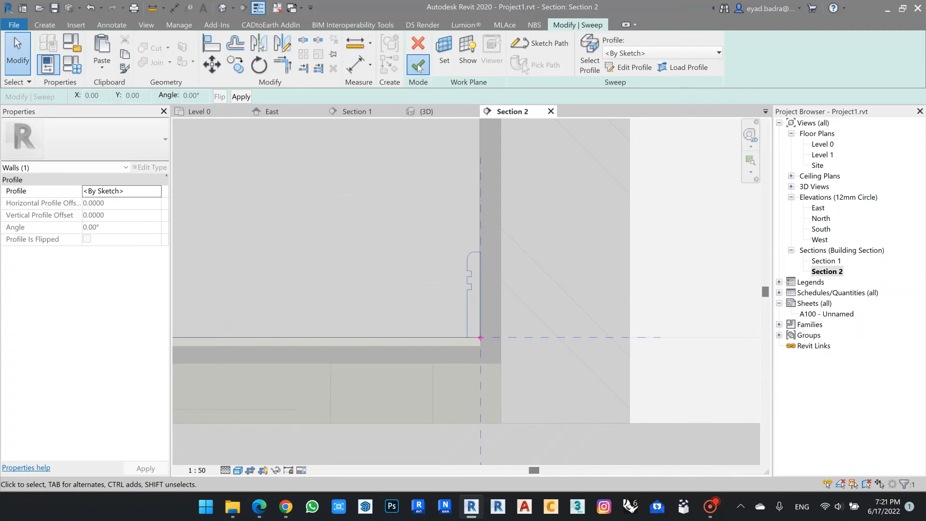
left_click(418, 68)
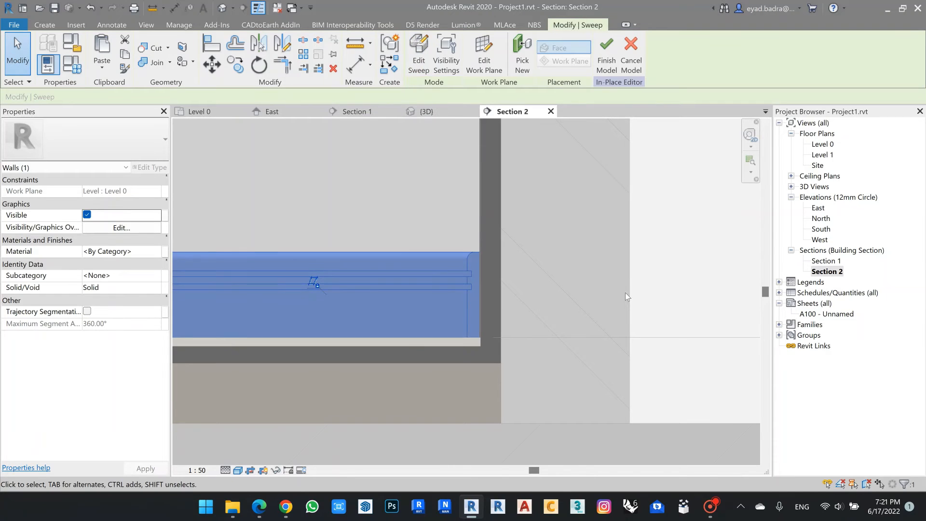
- Search the materials for "pvc", add PVC, Flexible to the project and assign it to the skirting sweep
scroll(624, 293, "down", 4)
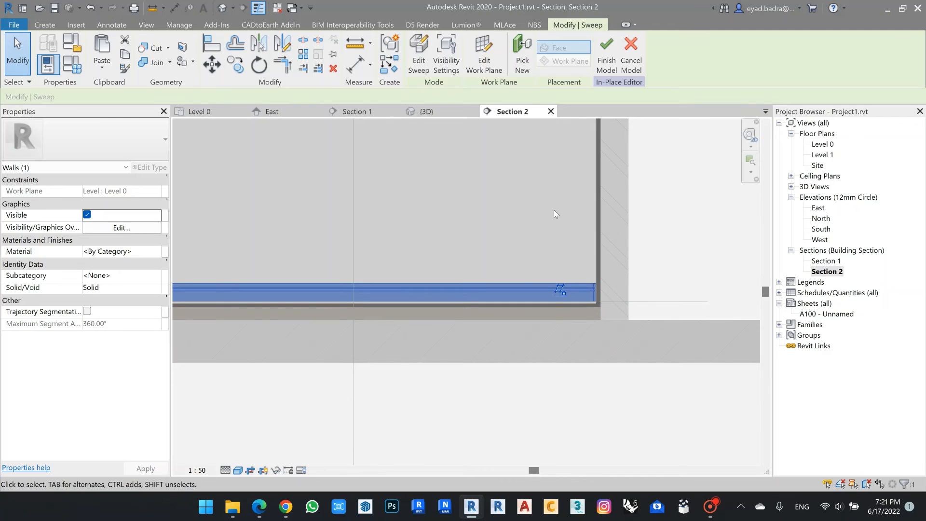
scroll(692, 203, "up", 1)
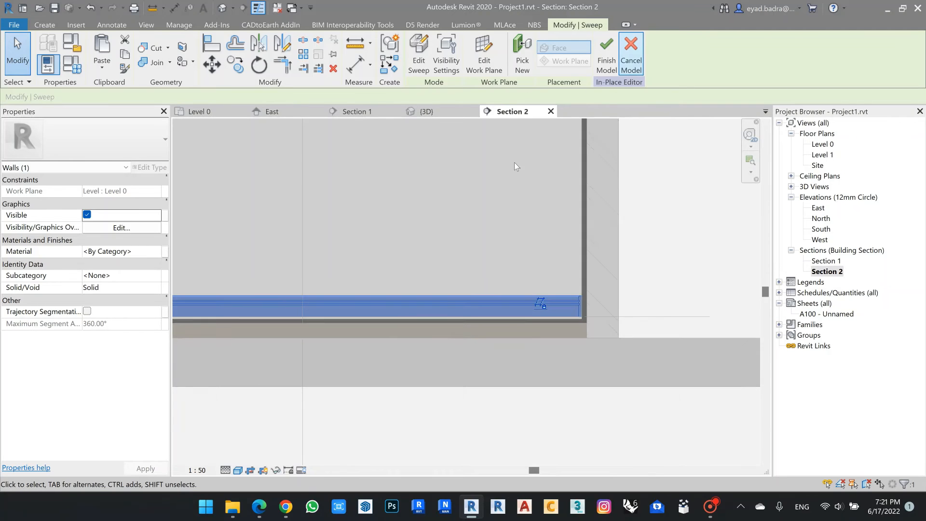
middle_click_drag(508, 238, 530, 252)
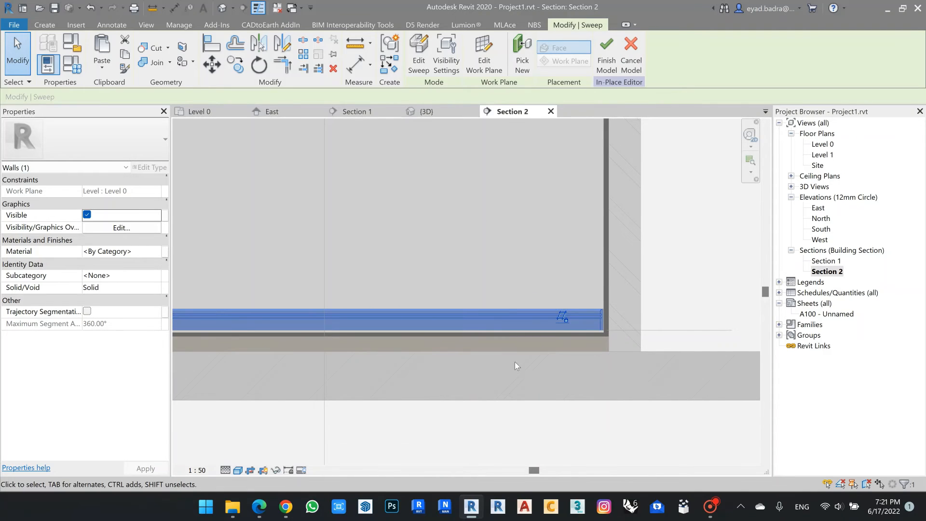
left_click(614, 59)
left_click(156, 251)
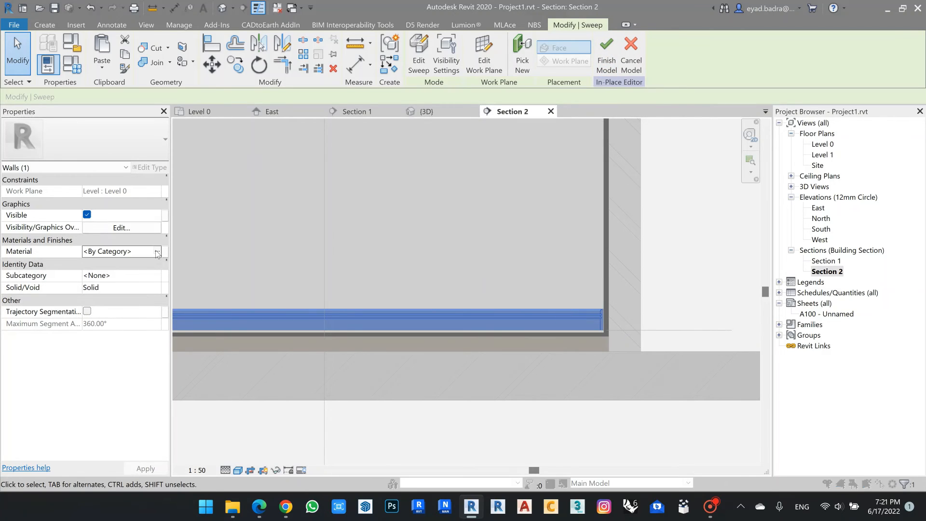
left_click(157, 250)
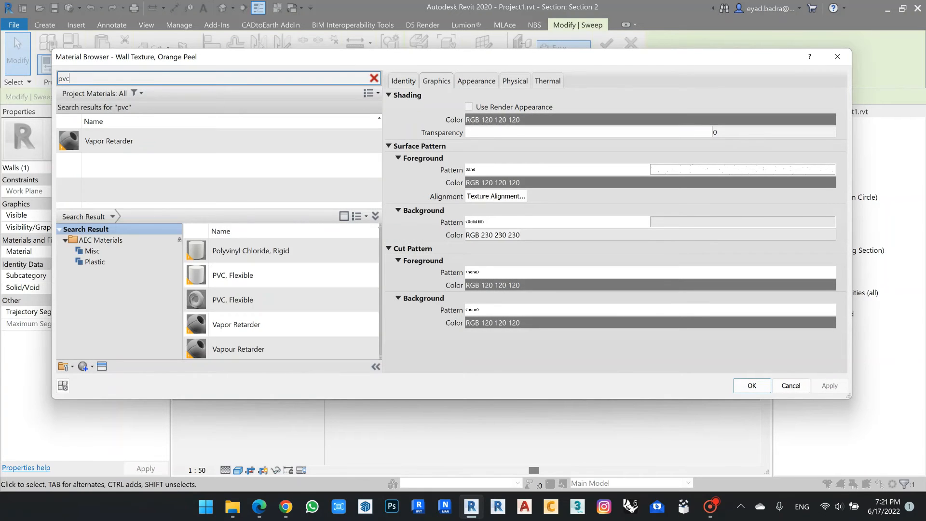
left_click(288, 302)
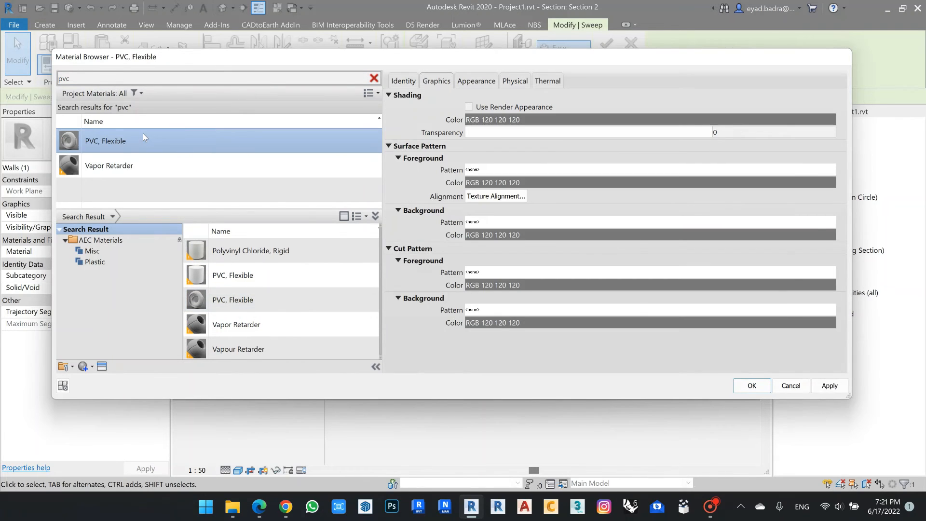
double_click(144, 134)
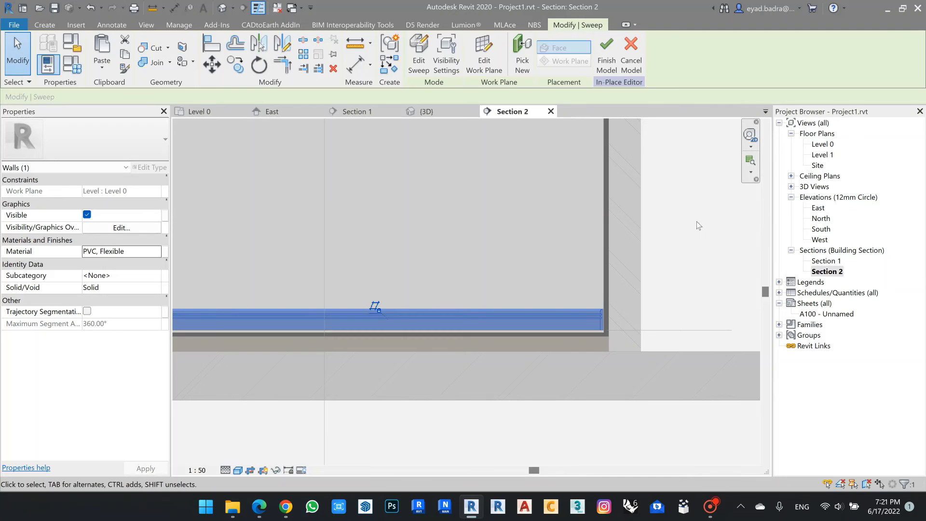
- Finish the in-place skirting model and save the project
left_click(603, 55)
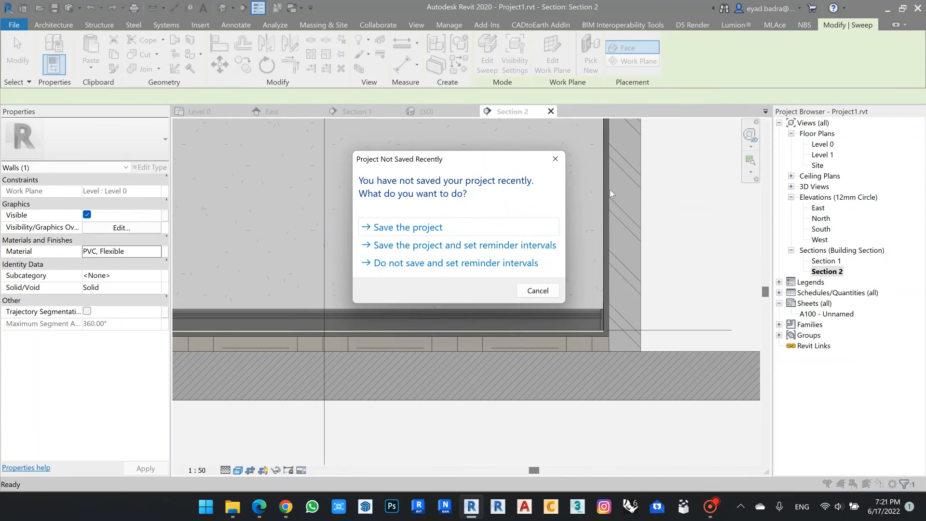
left_click(443, 227)
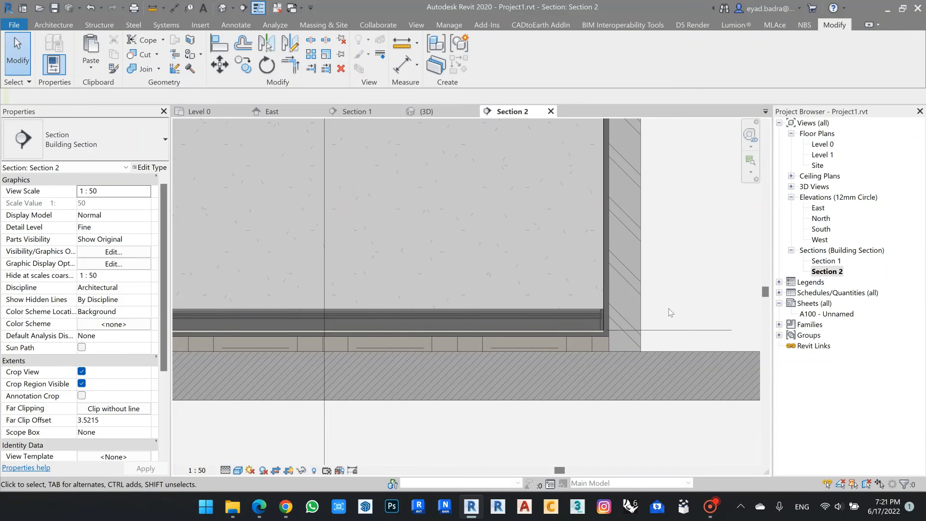
- Join the skirting sweep with the mortar wall at the right end of the section
scroll(661, 321, "up", 2)
middle_click_drag(676, 295, 760, 251)
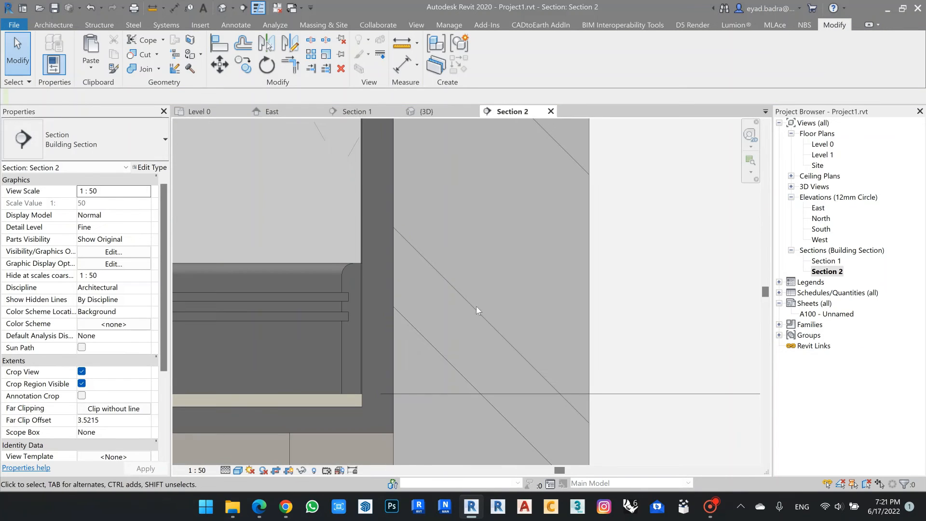
scroll(521, 273, "down", 3)
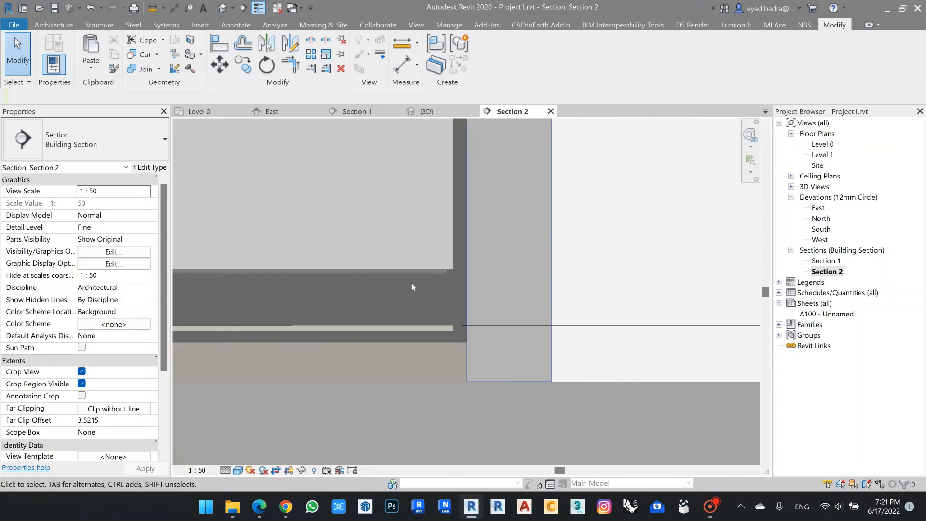
scroll(412, 282, "up", 5)
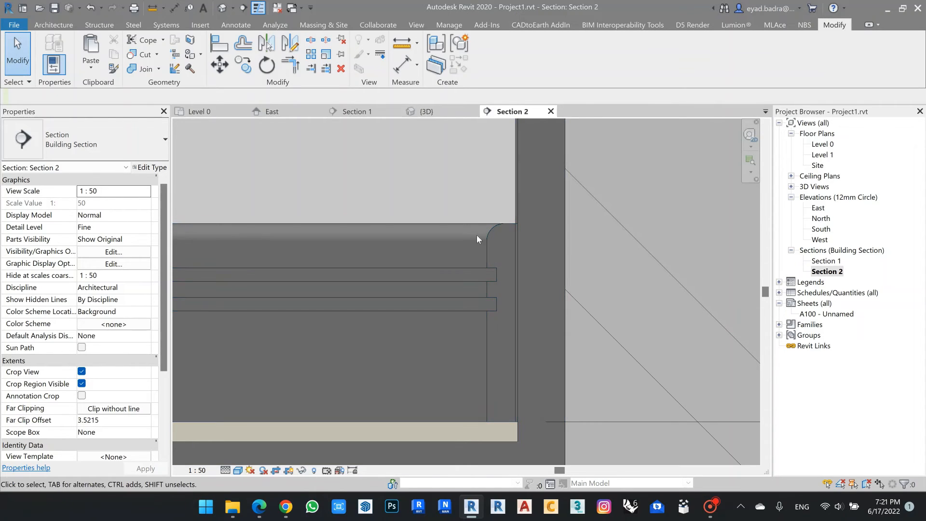
scroll(479, 234, "down", 2)
middle_click_drag(481, 231, 460, 256)
left_click(149, 70)
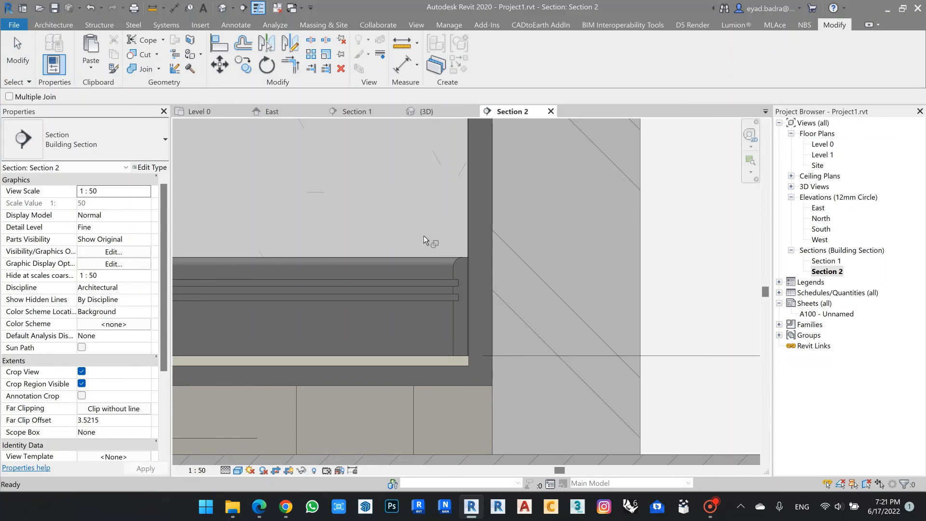
scroll(424, 233, "up", 1)
left_click(467, 276)
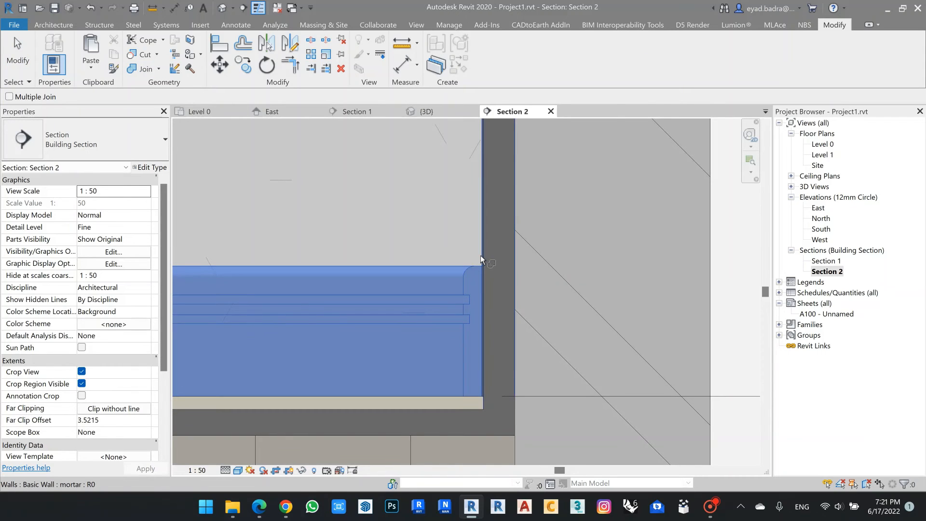
left_click(480, 256)
scroll(489, 274, "up", 2)
scroll(488, 269, "up", 2)
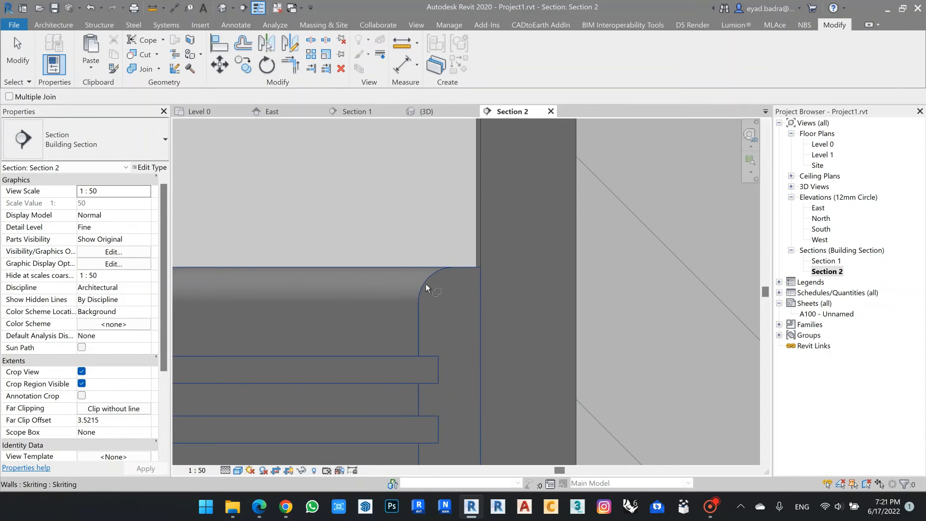
scroll(472, 282, "down", 5)
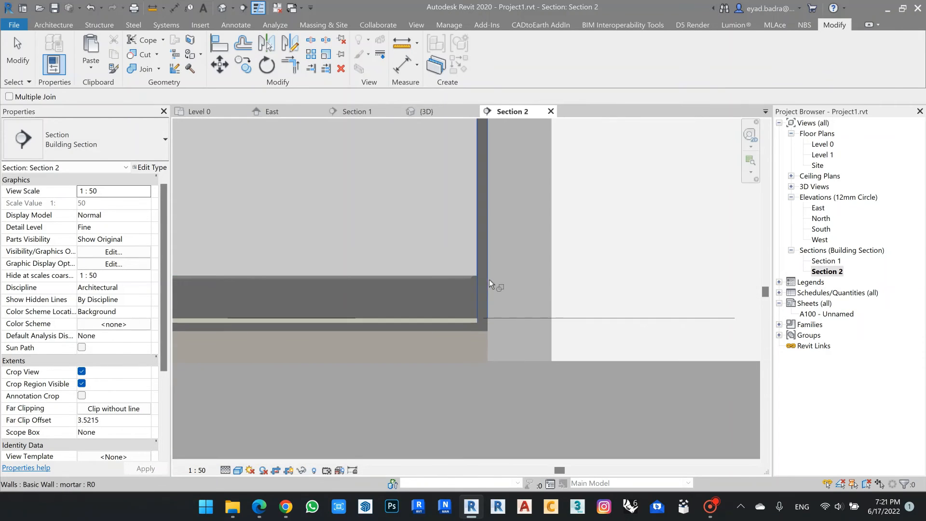
- Join the mortar wall at the left end of the section with the skirting sweep
scroll(494, 318, "up", 6)
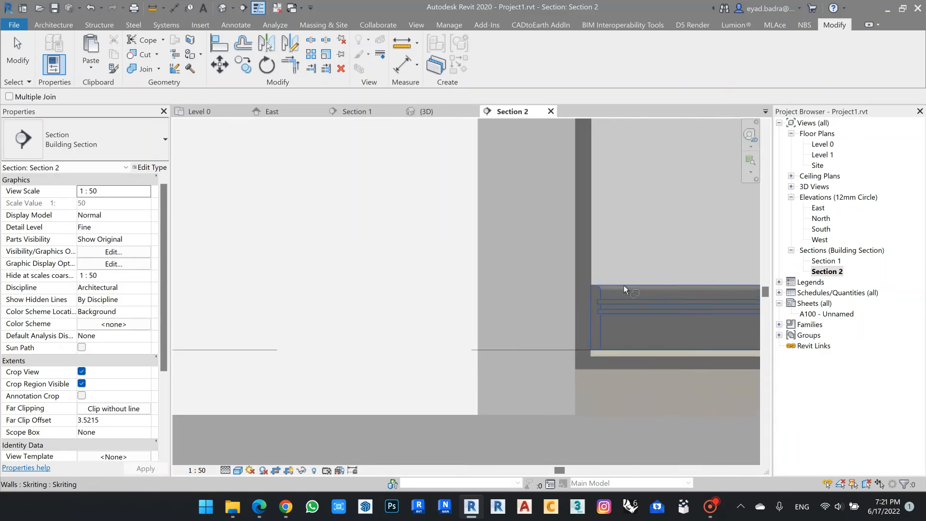
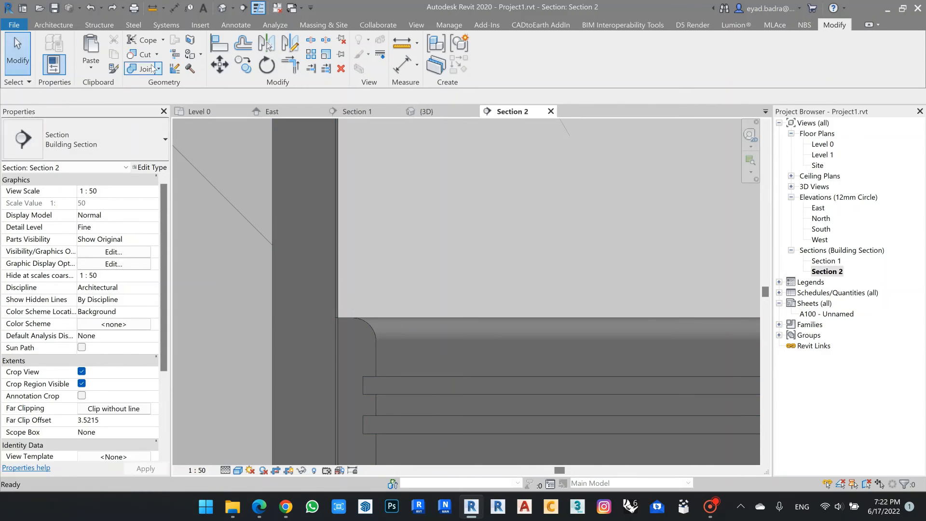
left_click(336, 256)
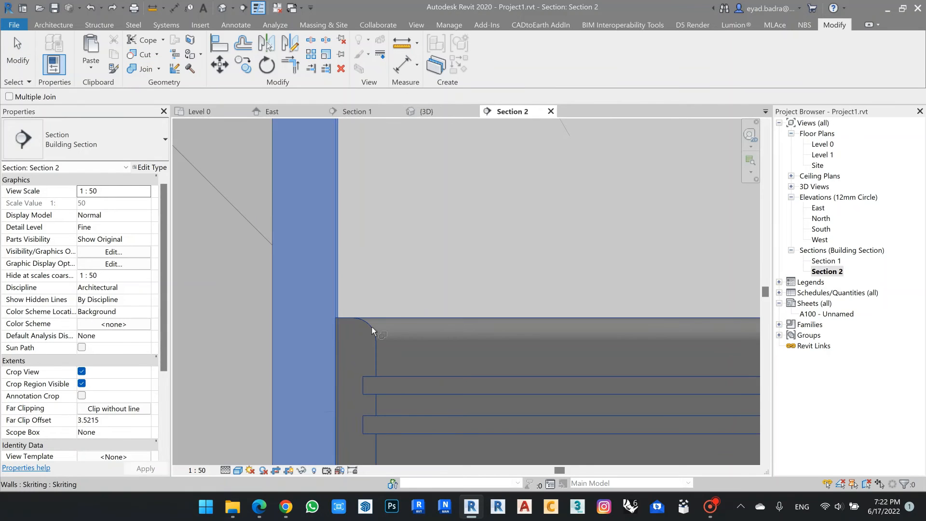
left_click(371, 326)
key("Escape")
scroll(415, 263, "down", 1)
scroll(415, 264, "up", 3)
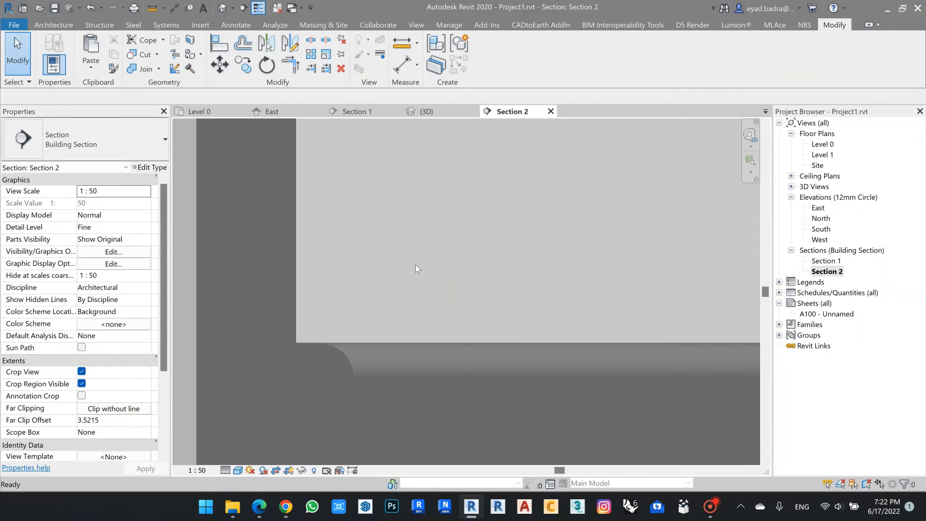
- Examine how the skirting meets the mortar walls at the right and left corners of the room
scroll(416, 276, "down", 5)
scroll(416, 277, "down", 3)
middle_click_drag(694, 296, 290, 327)
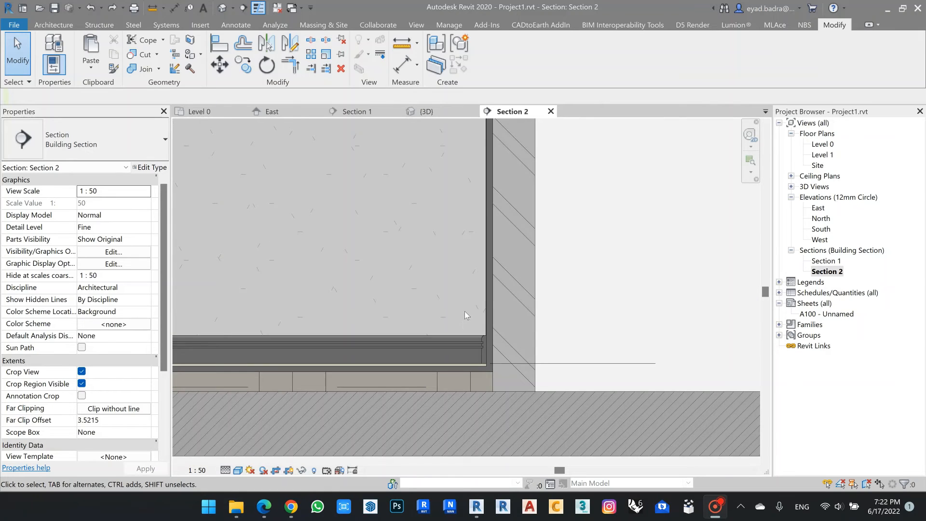
scroll(483, 328, "up", 6)
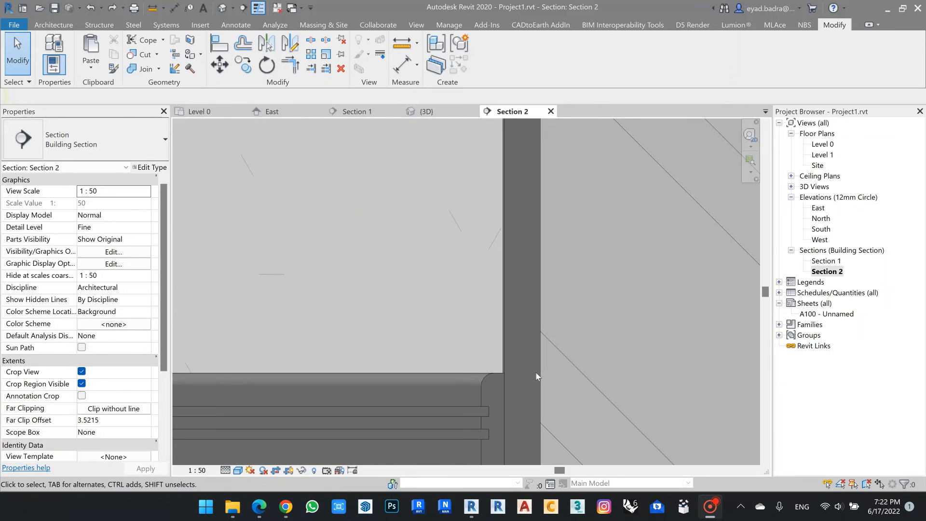
scroll(530, 318, "down", 7)
middle_click_drag(327, 325, 541, 330)
middle_click_drag(202, 332, 601, 335)
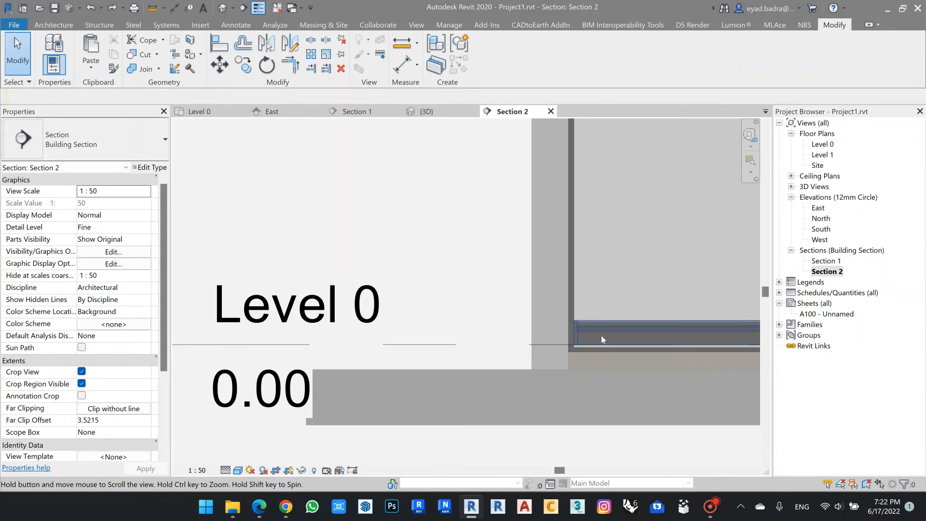
scroll(594, 334, "up", 6)
scroll(530, 341, "up", 4)
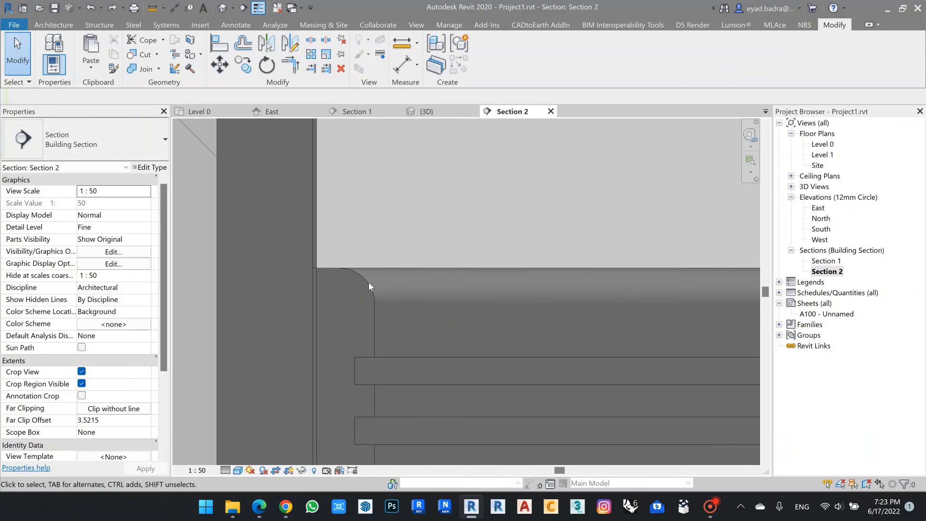
left_click(368, 282)
left_click(146, 69)
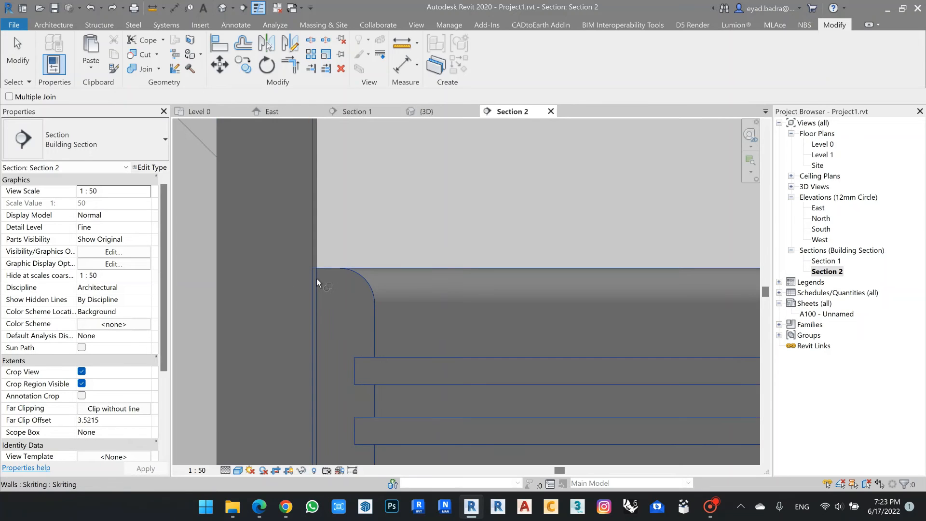
scroll(316, 279, "down", 3)
key("Escape")
left_click(337, 282)
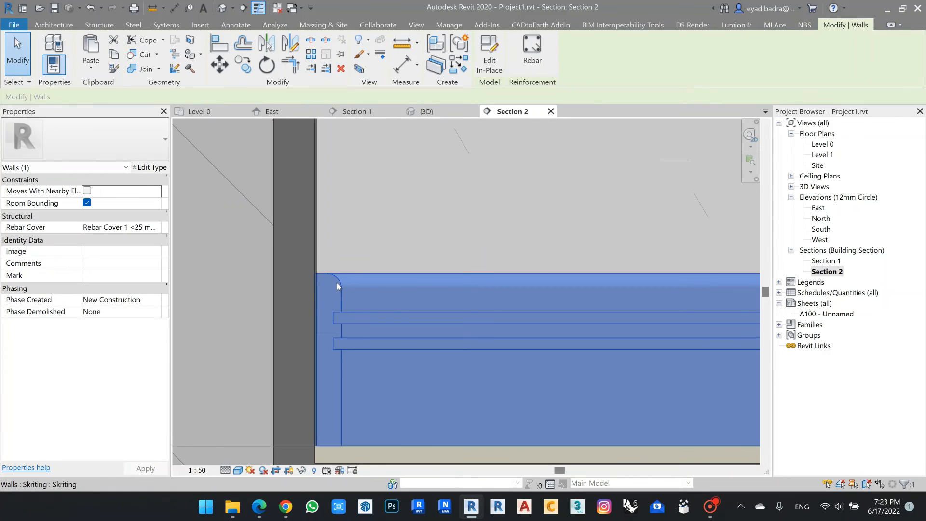
left_click(328, 266)
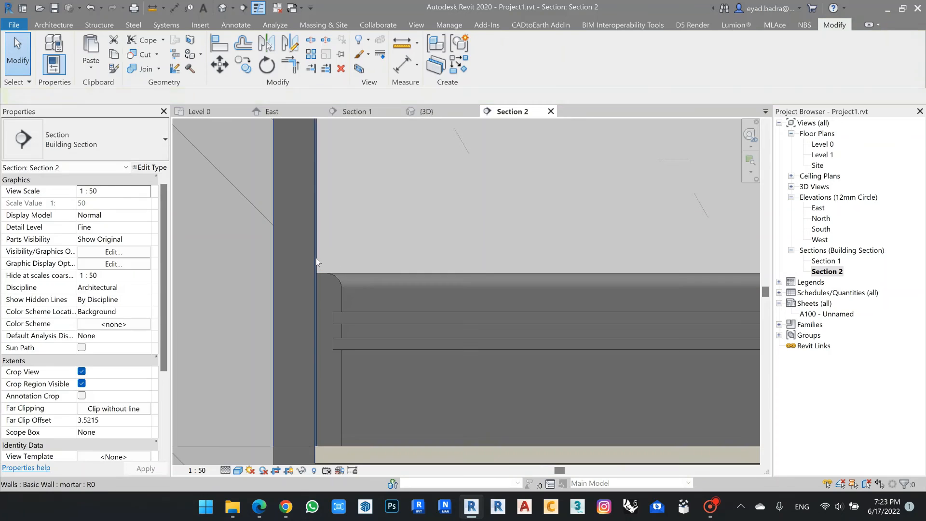
left_click(317, 257)
left_click(345, 262)
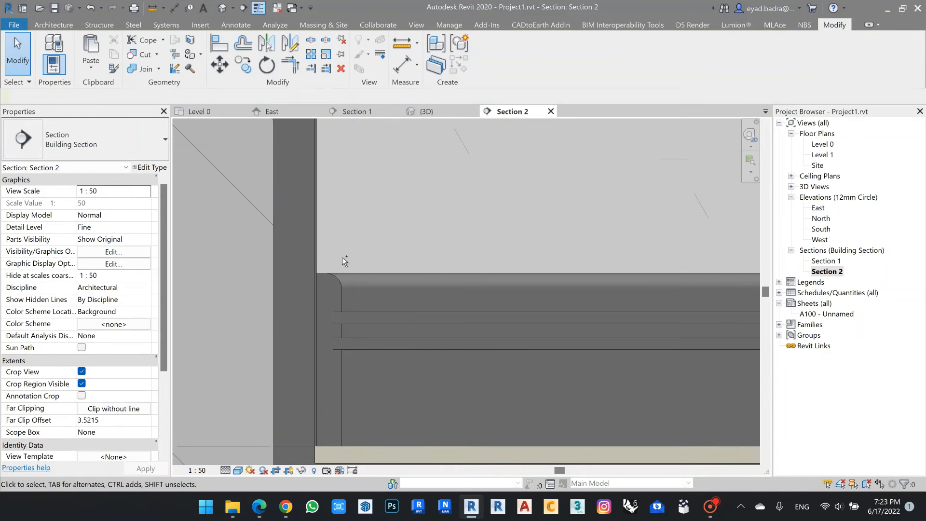
- Undo the skirting joins back into the in-place editor and finish the skirting model again
scroll(343, 262, "up", 3)
scroll(344, 259, "down", 4)
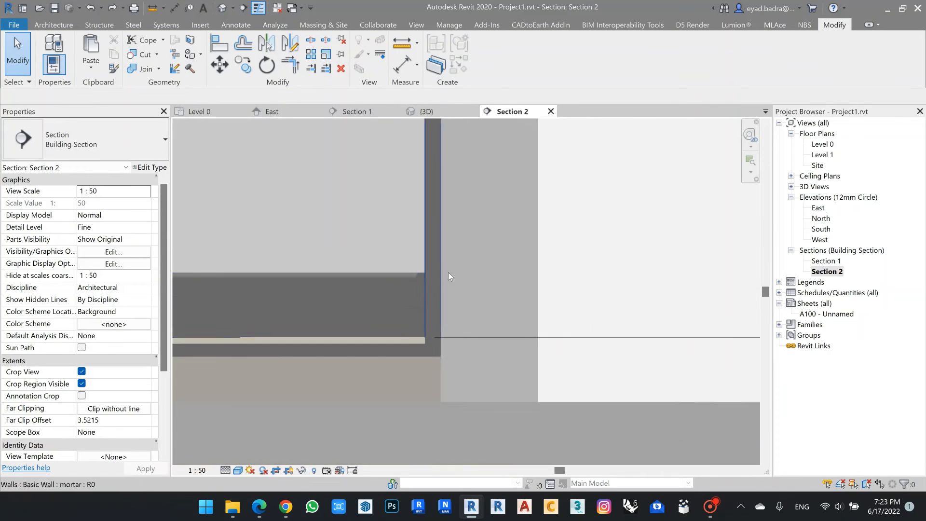
scroll(337, 263, "up", 4)
key("ctrl+z")
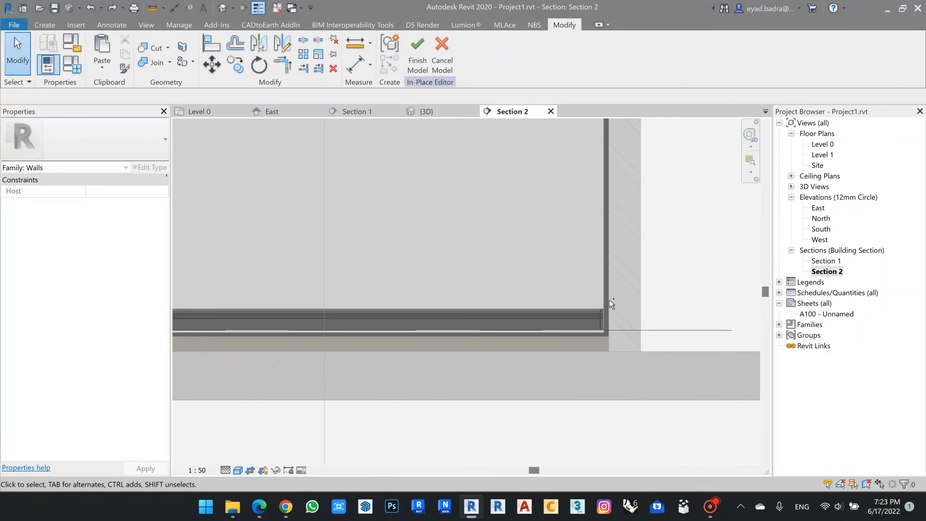
scroll(603, 321, "up", 5)
scroll(534, 305, "up", 2)
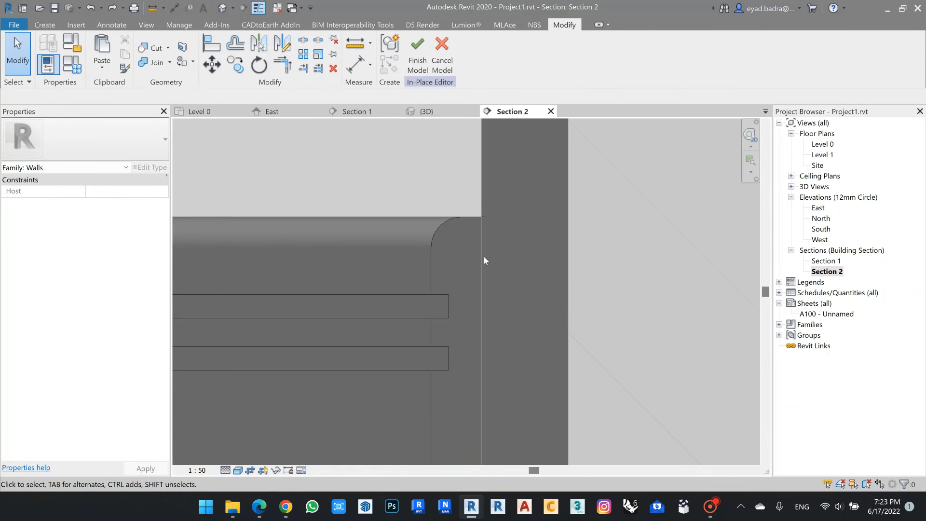
left_click(484, 230)
key("Escape")
left_click(424, 67)
left_click(485, 191)
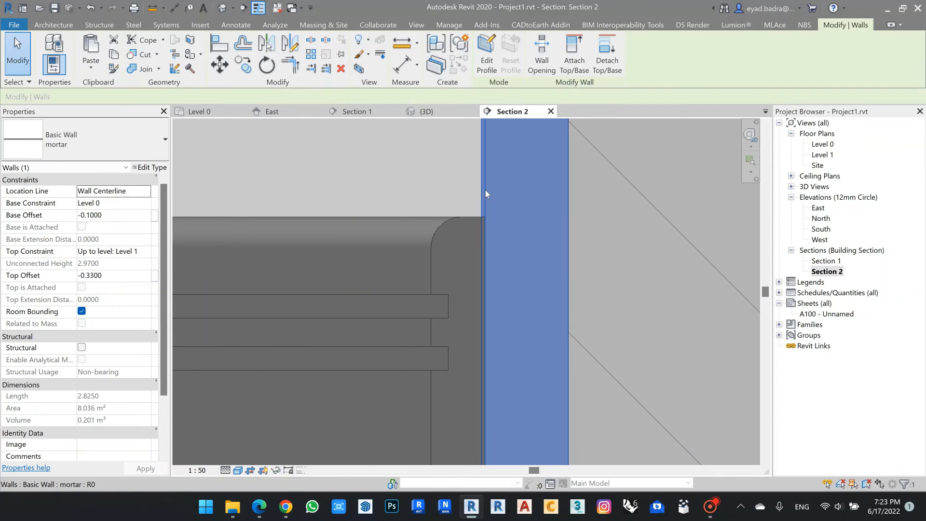
scroll(485, 192, "down", 2)
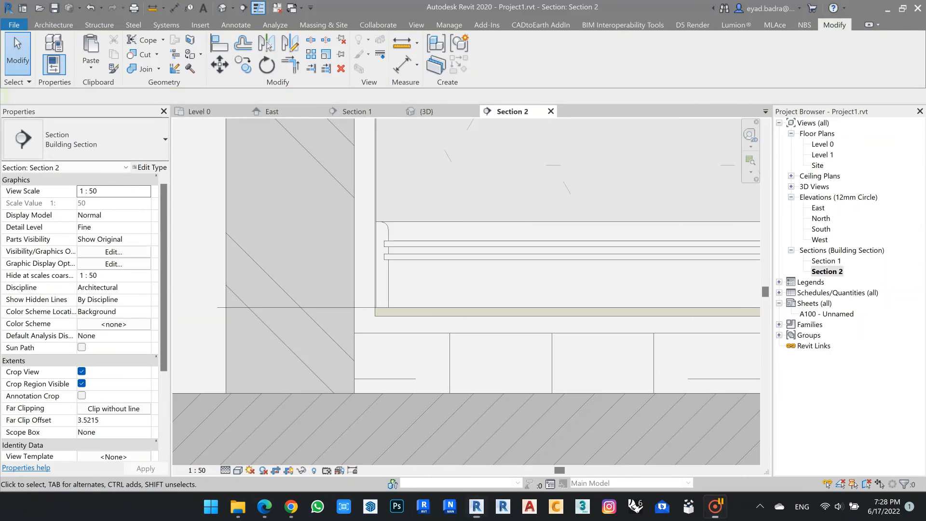
- Set the section view's visual style to Shaded
scroll(369, 222, "up", 3)
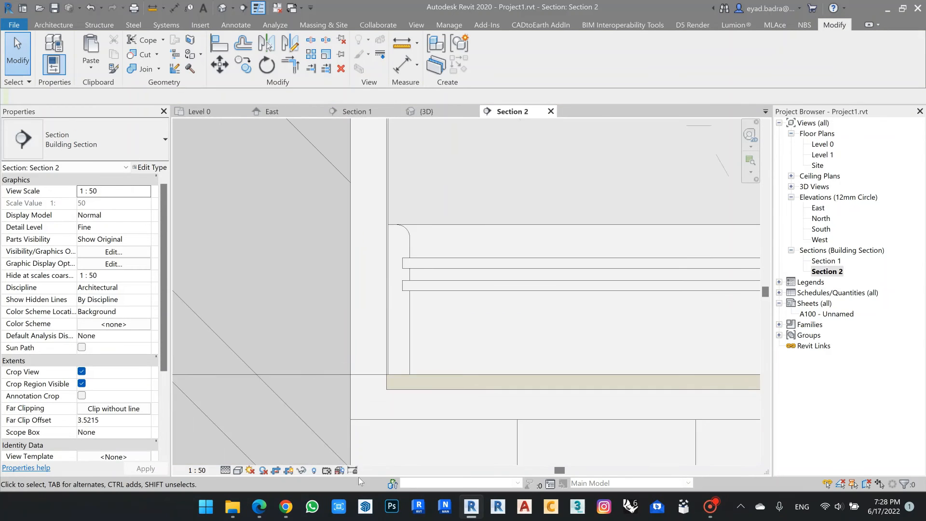
left_click(238, 470)
left_click(256, 425)
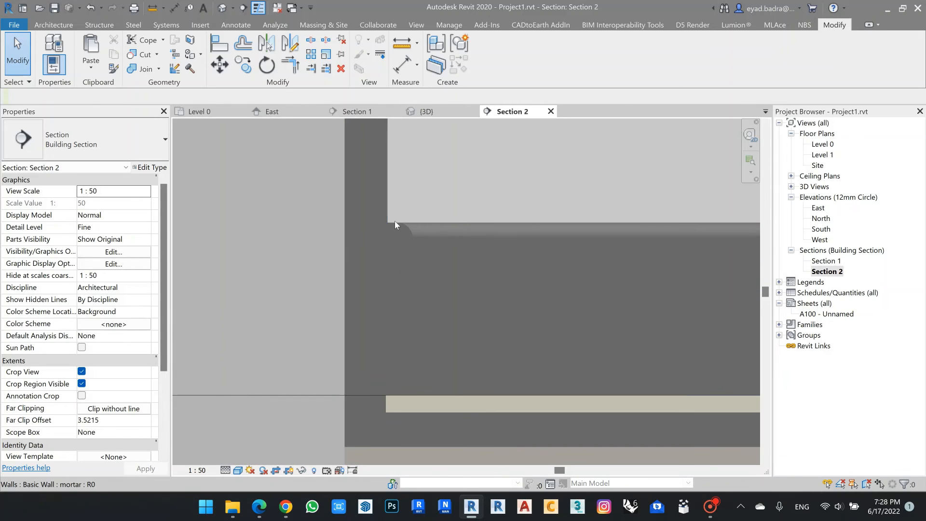
scroll(388, 220, "up", 3)
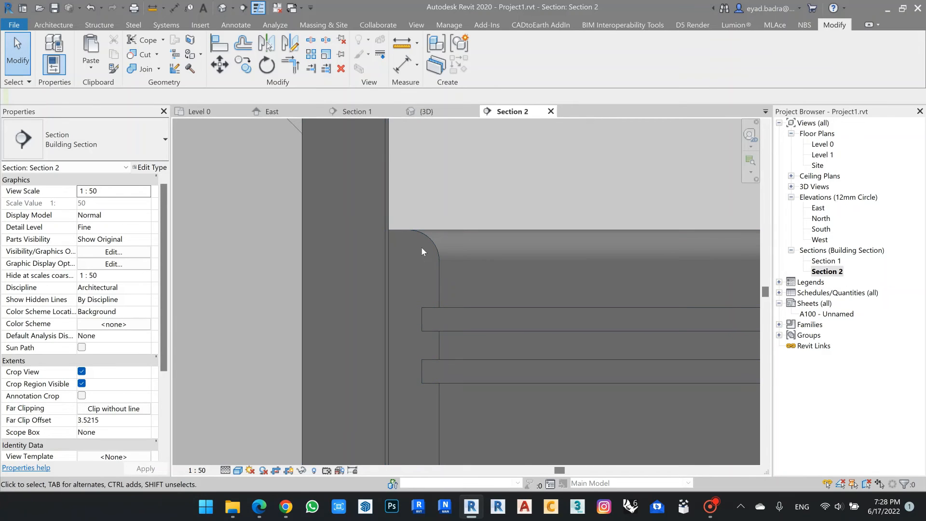
- Delete the Finish 1 layer of Wall Texture, Orange Peel from the mortar wall type's structure and apply the type change
left_click(382, 197)
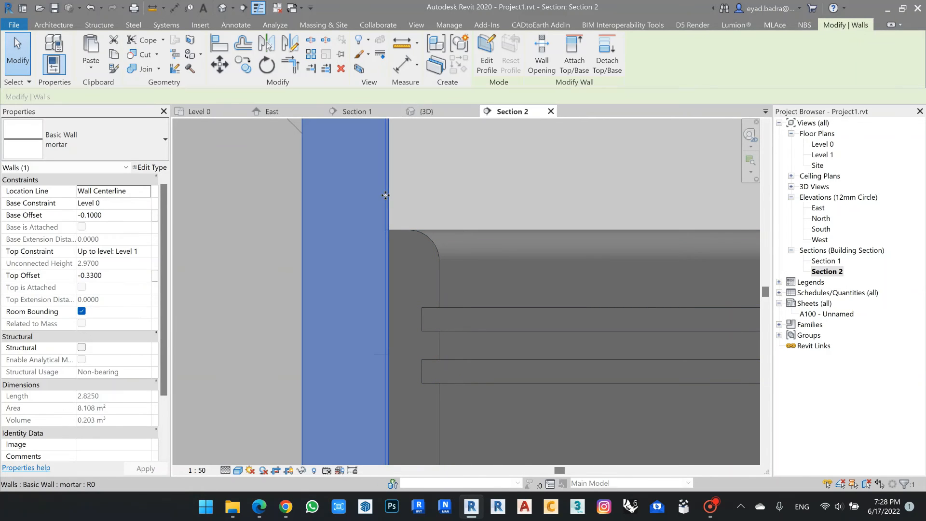
left_click(150, 167)
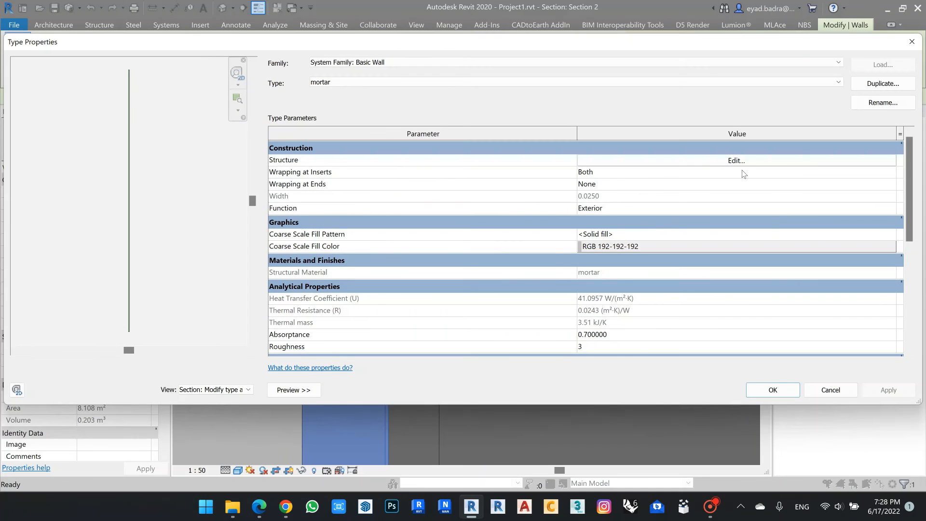
left_click(761, 164)
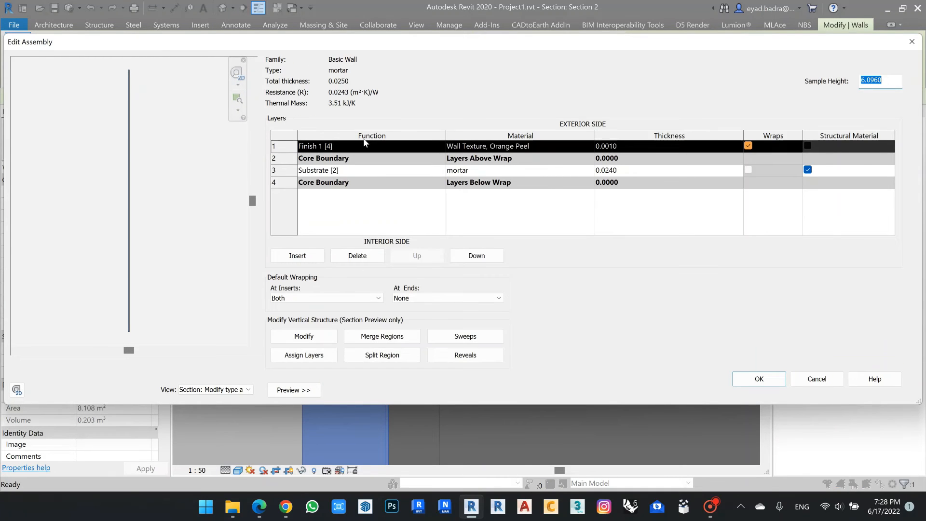
left_click(282, 146)
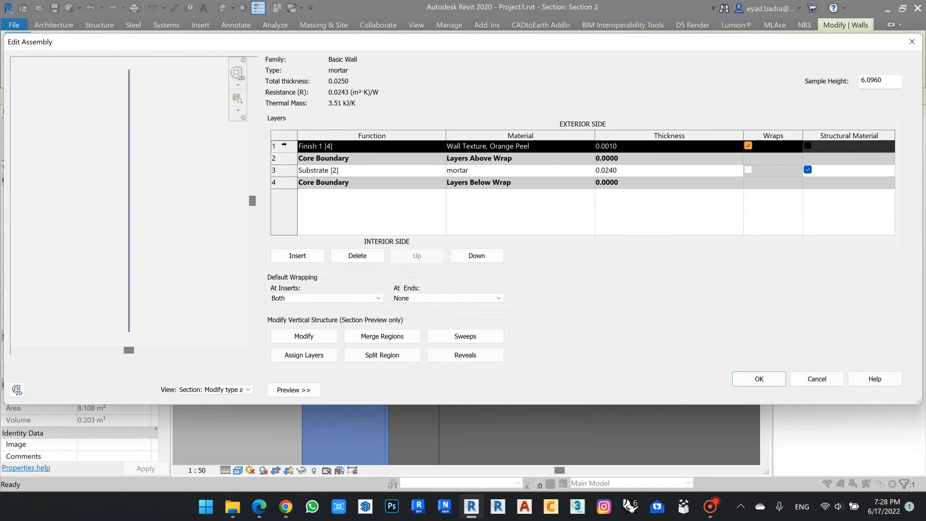
left_click(348, 257)
left_click(757, 379)
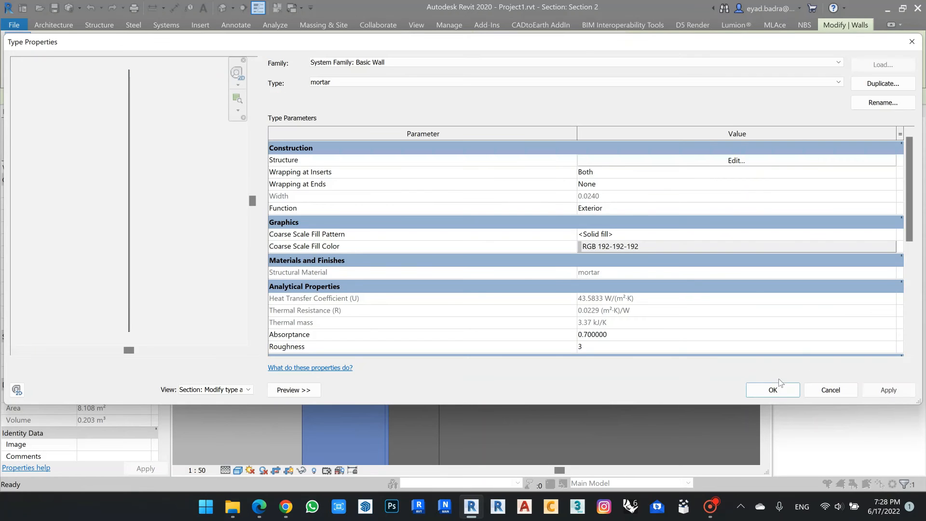
left_click(884, 389)
left_click(765, 393)
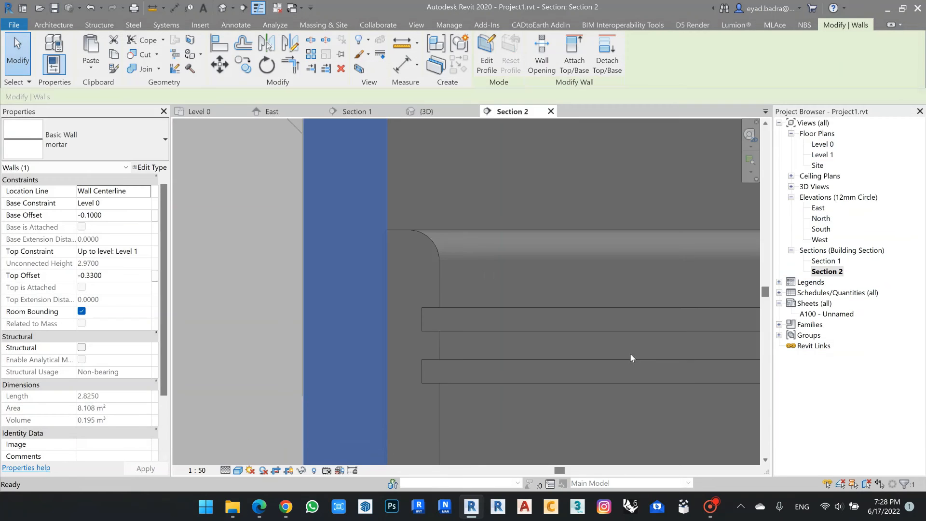
- Examine how both ends of the skirting meet the mortar walls in the section view
left_click(488, 201)
left_click(421, 234)
scroll(429, 231, "down", 10)
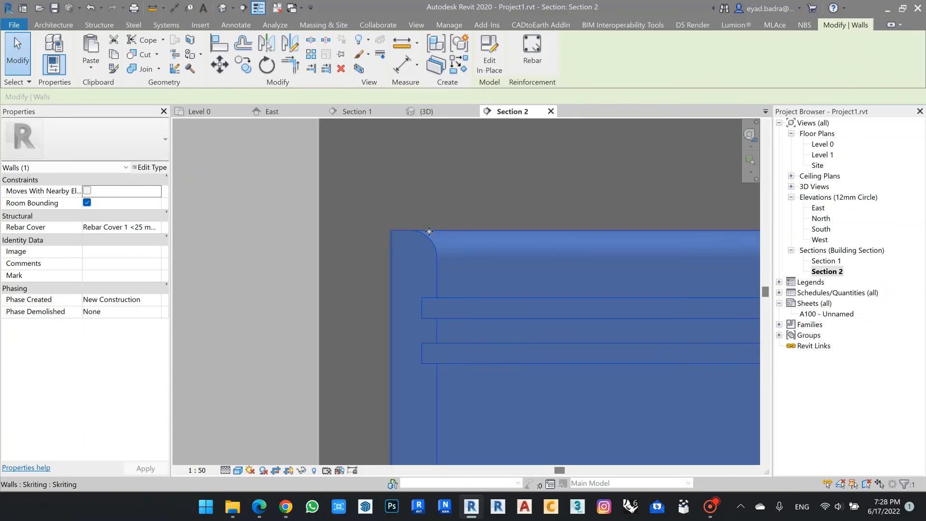
middle_click_drag(412, 284, 231, 309)
middle_click_drag(675, 289, 584, 304)
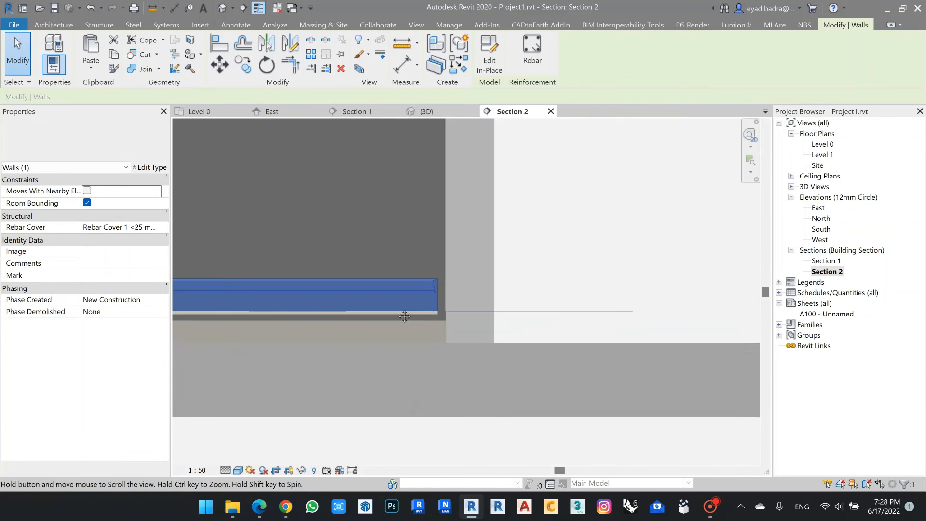
scroll(201, 279, "up", 8)
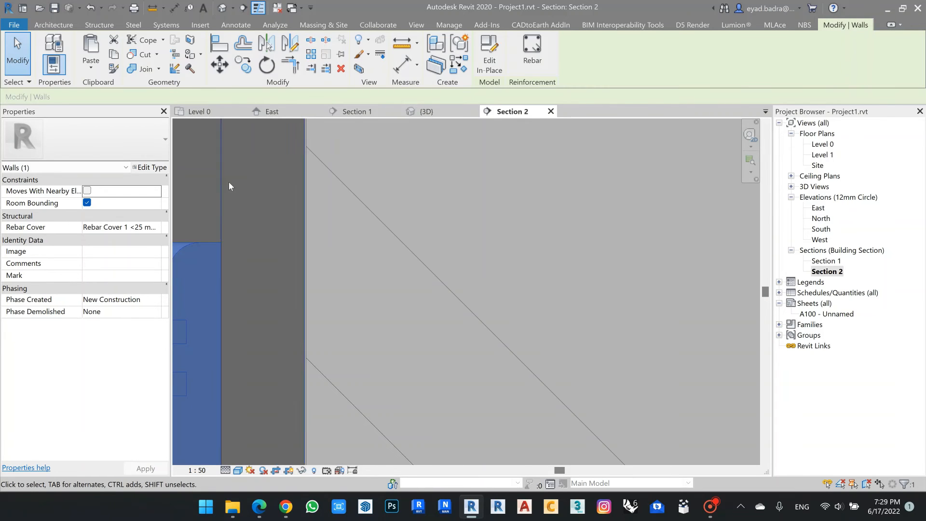
left_click(207, 187)
scroll(454, 284, "down", 5)
scroll(453, 296, "down", 4)
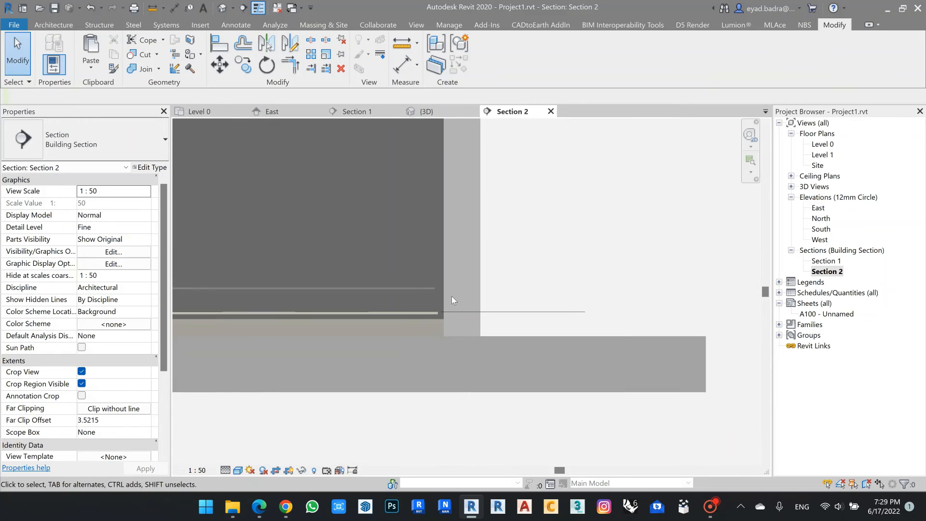
scroll(563, 307, "up", 6)
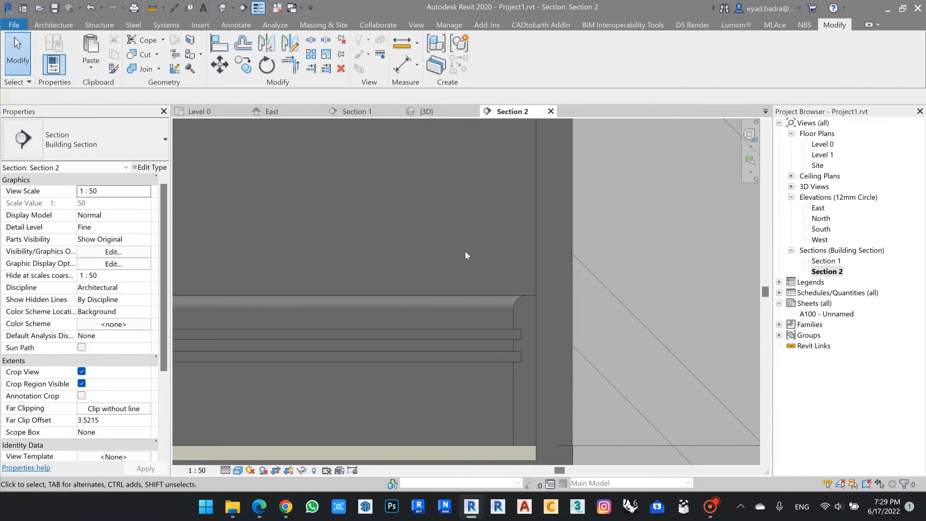
- Open the Level 0 floor plan at the room's inner wall face, where the skirting runs
double_click(823, 144)
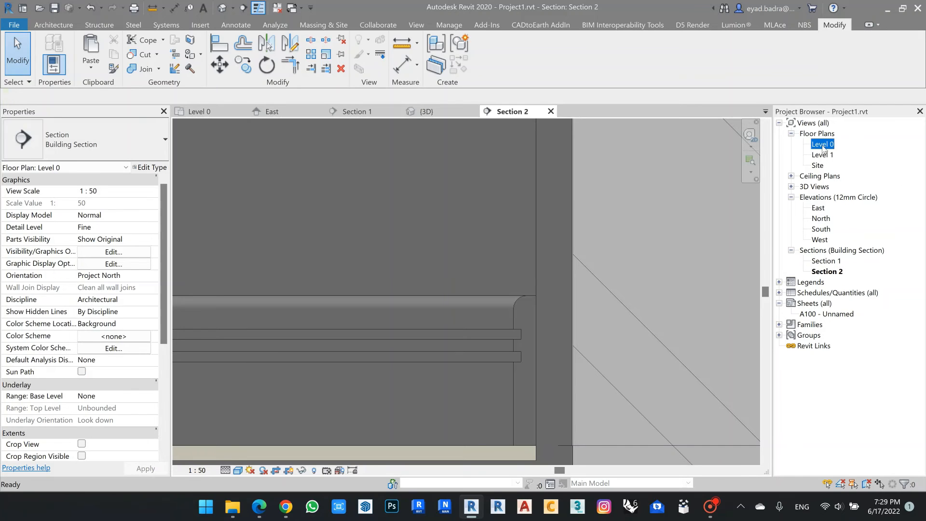
scroll(411, 255, "down", 4)
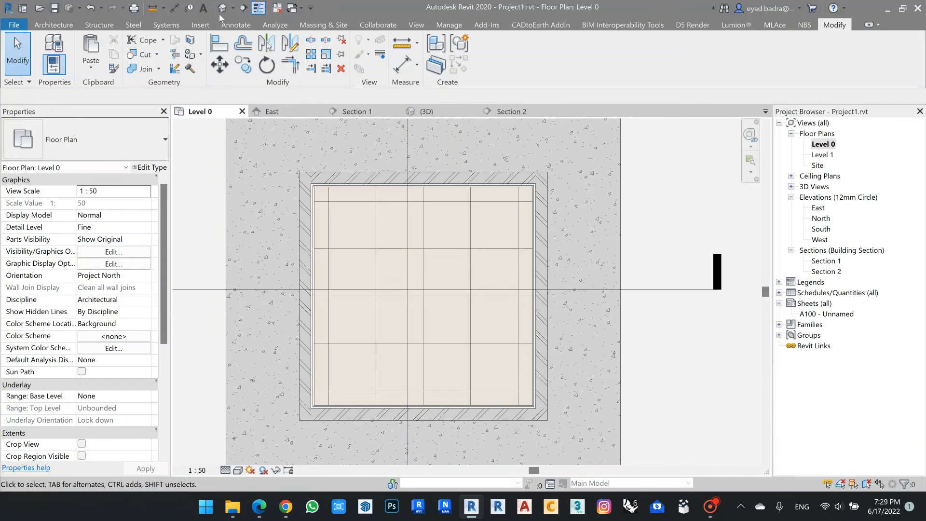
scroll(432, 258, "up", 2)
middle_click_drag(399, 250, 413, 197)
scroll(359, 398, "up", 1)
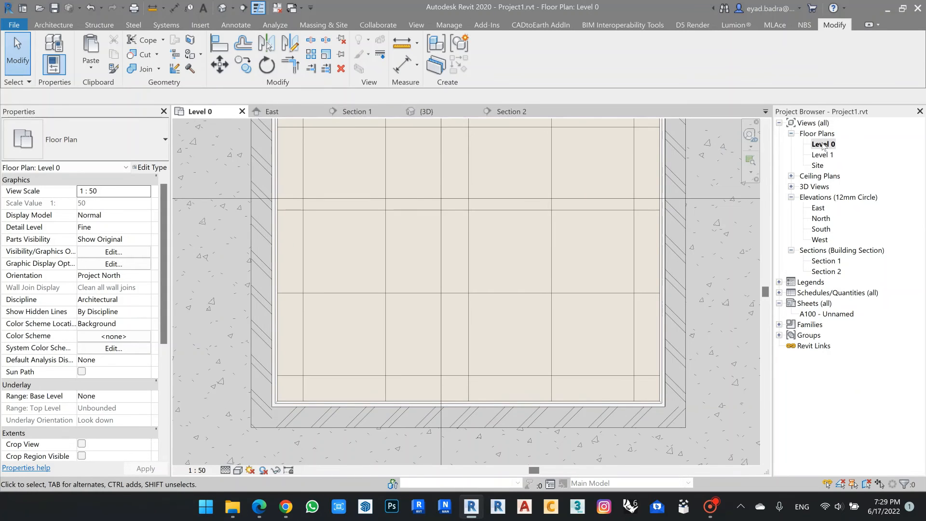
scroll(285, 265, "up", 2)
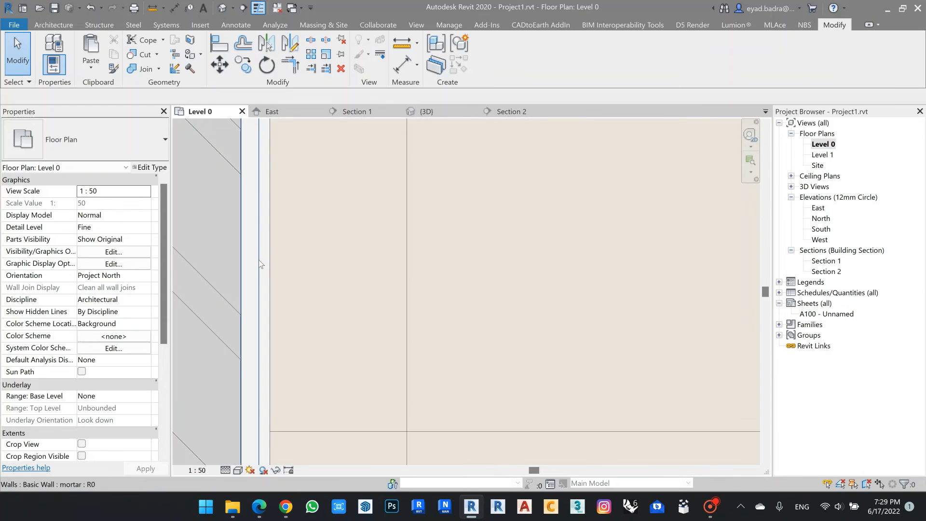
scroll(259, 260, "up", 4)
- Open the skirting for in-place editing and open its sweep
left_click(295, 262)
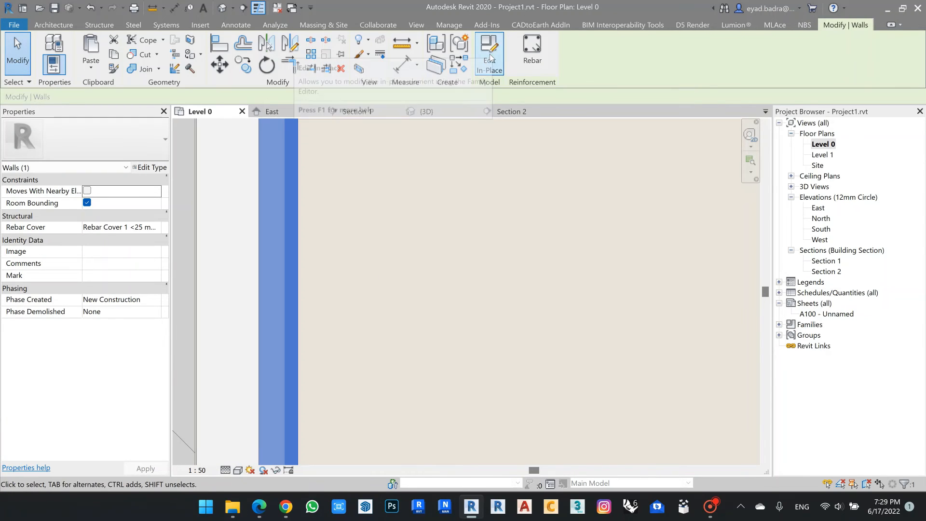
scroll(269, 217, "up", 1)
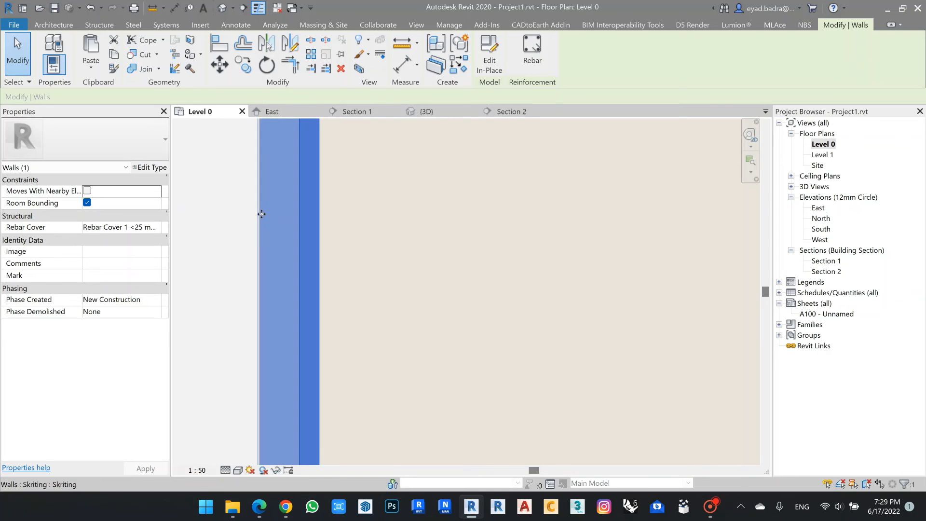
left_click(483, 60)
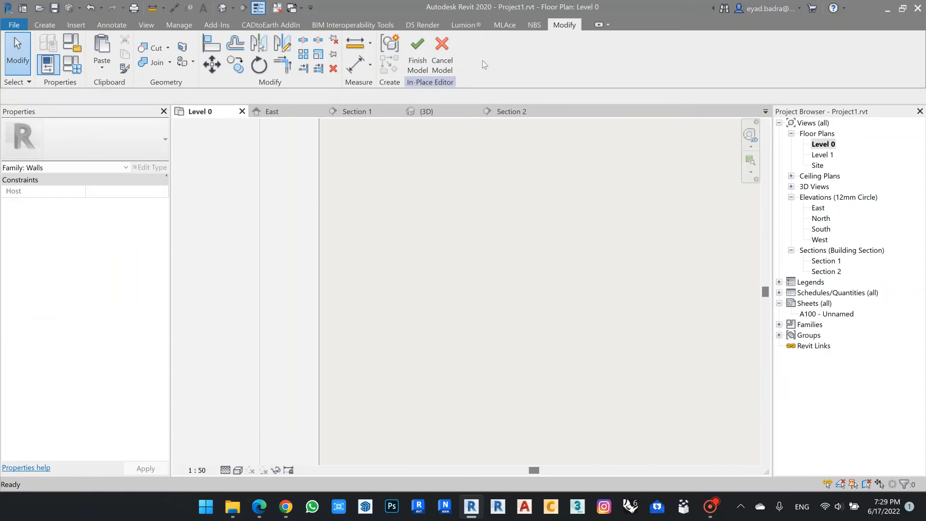
left_click(320, 192)
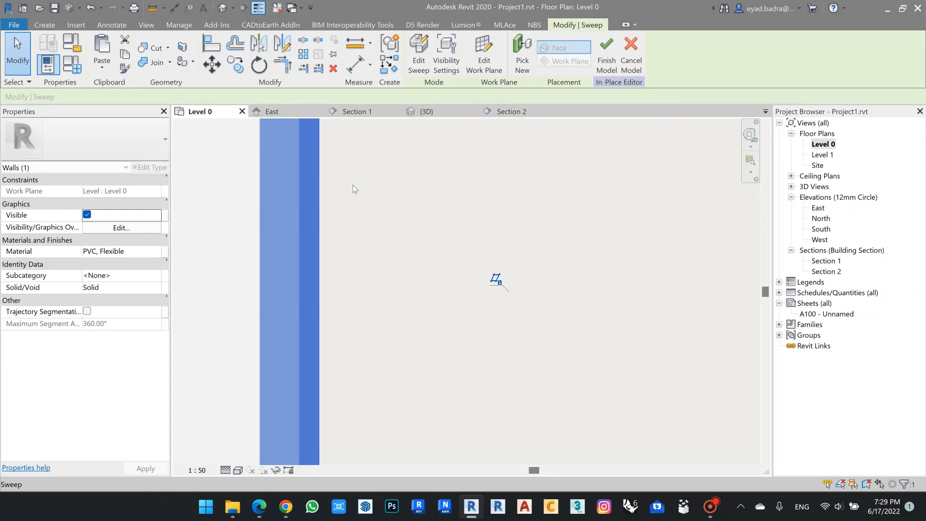
left_click(420, 63)
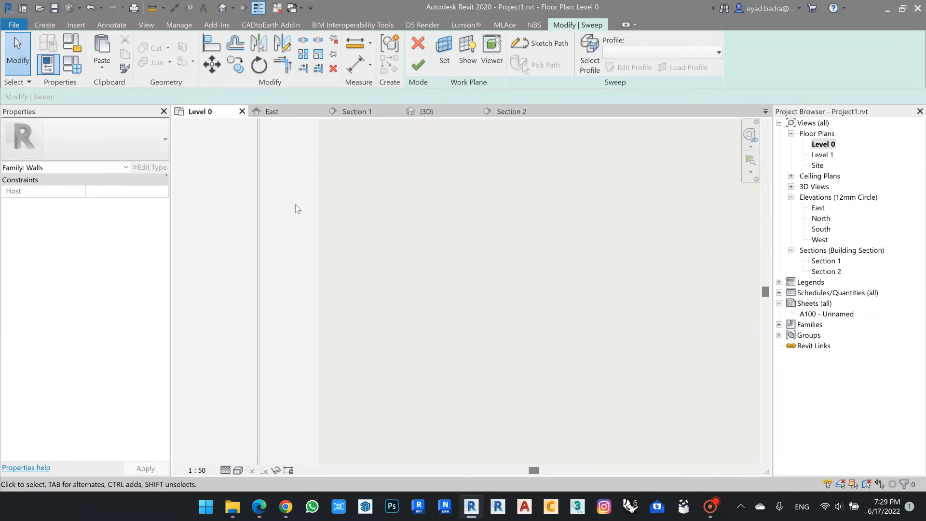
- Examine the skirting's sweep path against the mortar walls at the room's corners, and finish the sweep and the model
scroll(269, 203, "up", 3)
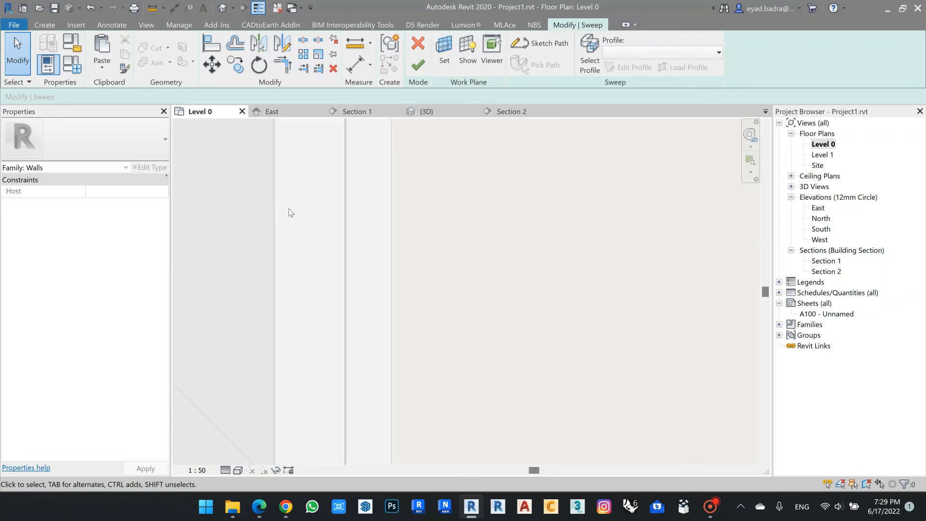
scroll(290, 212, "down", 4)
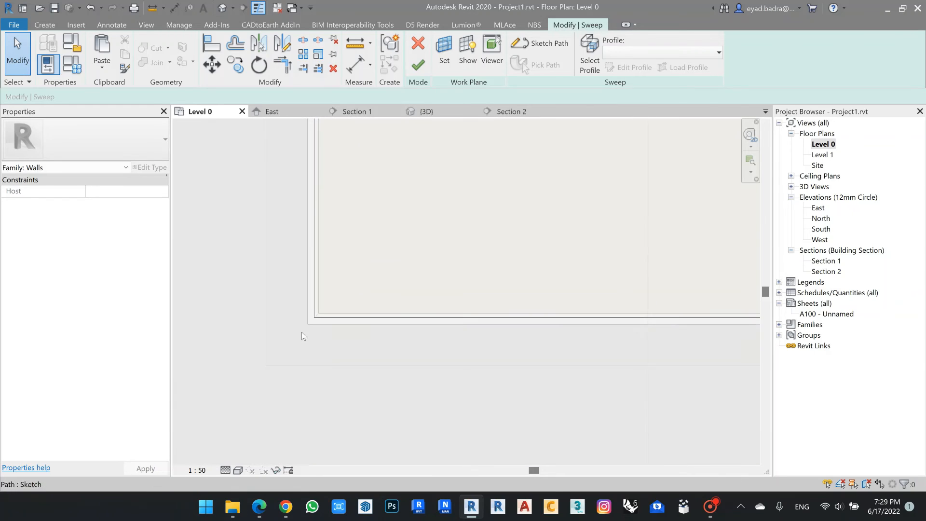
scroll(319, 330, "up", 3)
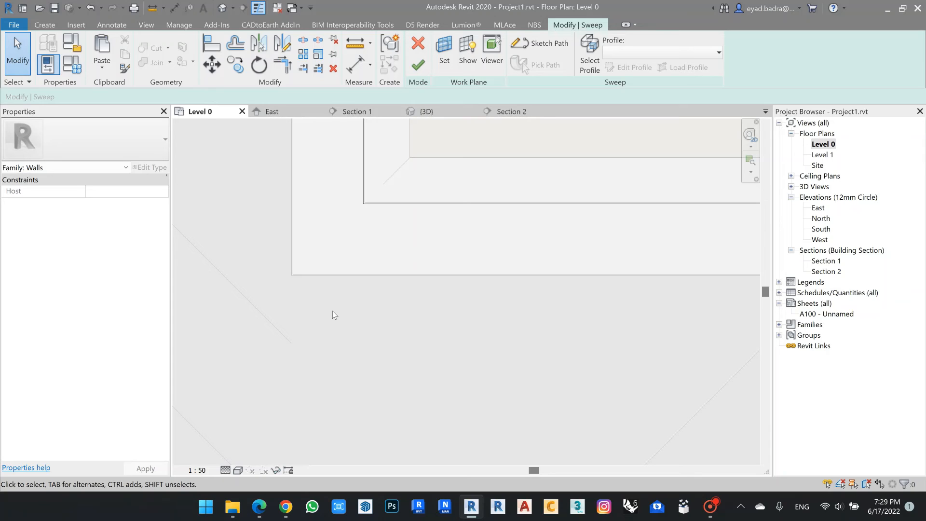
scroll(332, 311, "down", 5)
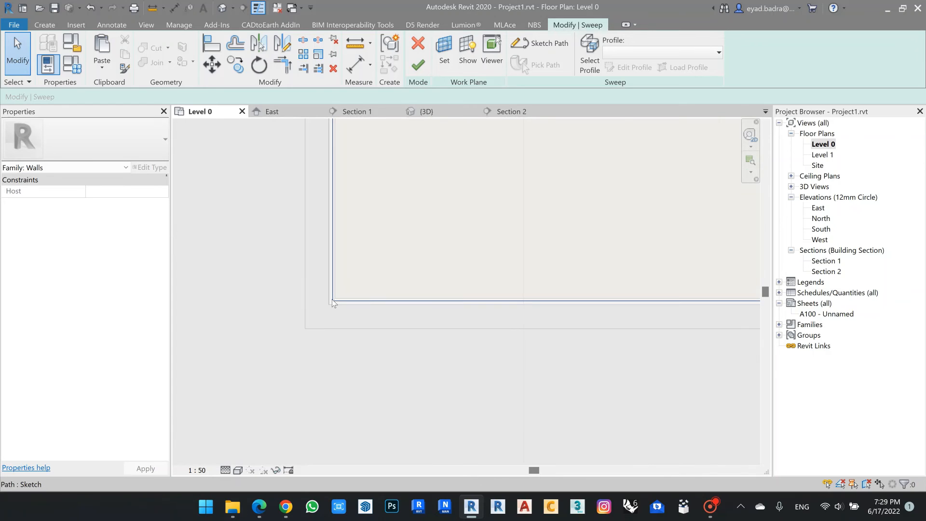
mouse_move(331, 311)
middle_mouse_down()
mouse_move(375, 332)
mouse_move(355, 385)
middle_mouse_up()
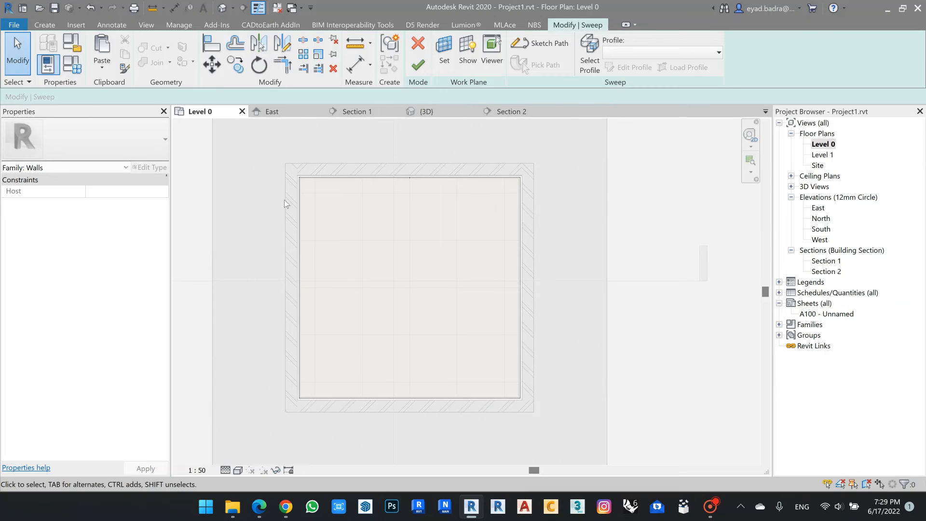
scroll(285, 200, "up", 4)
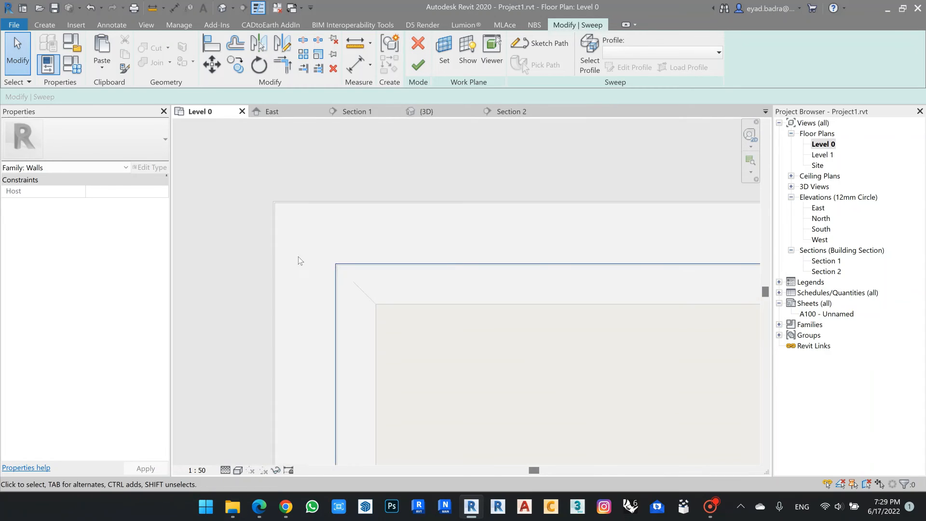
scroll(297, 257, "up", 2)
middle_click_drag(261, 160, 291, 221)
scroll(289, 220, "up", 3)
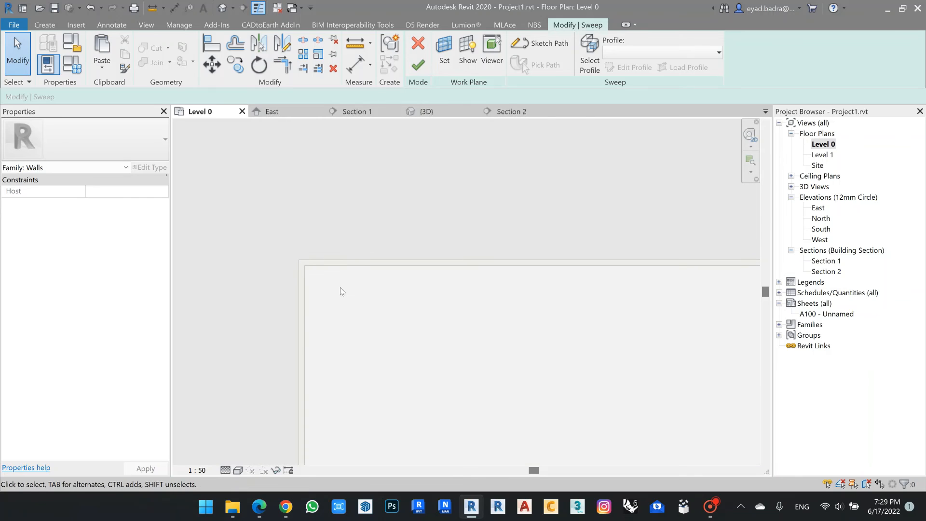
scroll(342, 271, "down", 3)
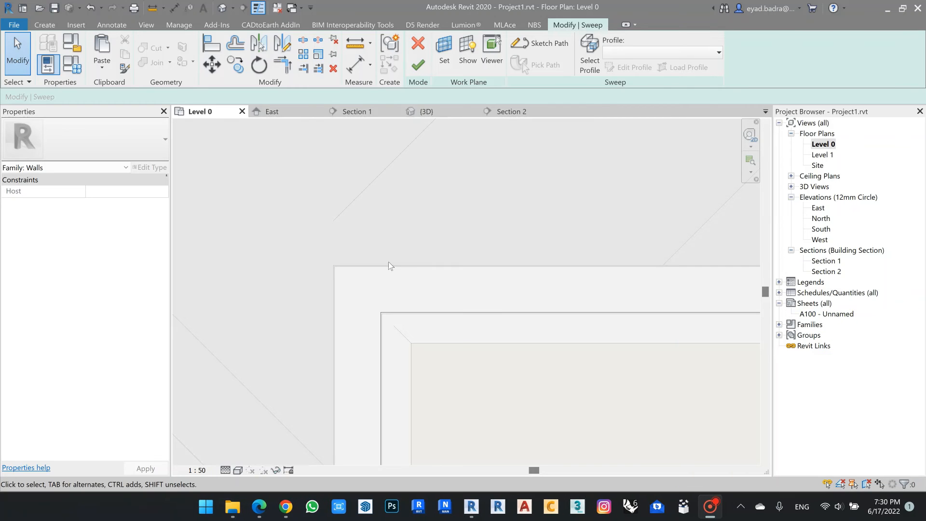
scroll(386, 309, "up", 3)
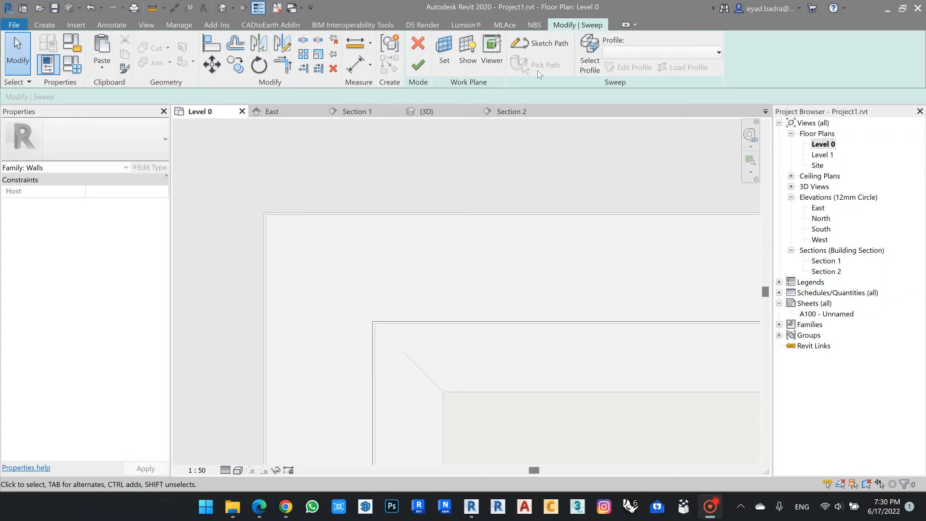
left_click(417, 65)
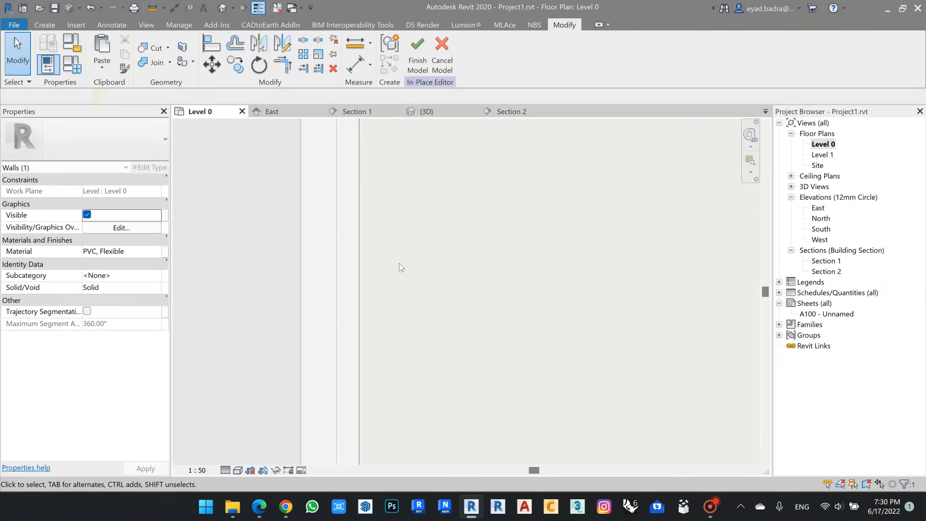
left_click(423, 52)
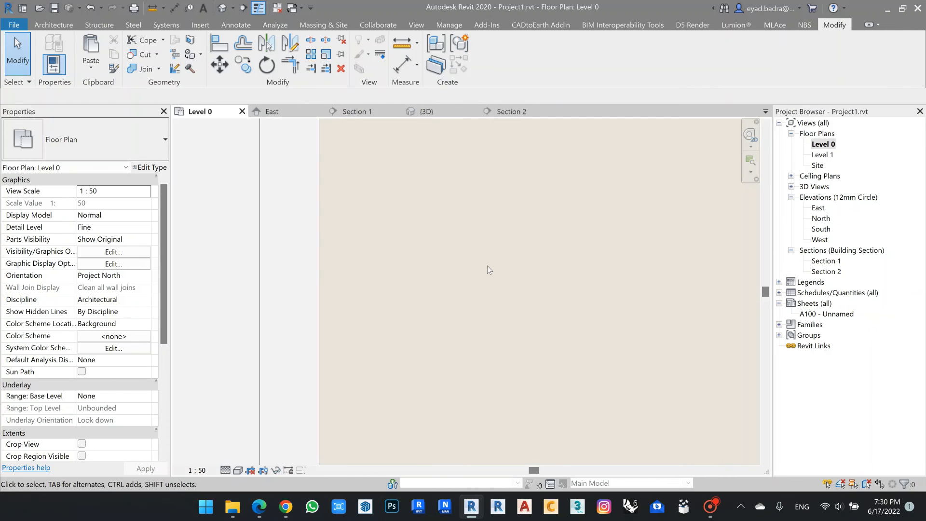
- Temporarily isolate the skirting's category in the floor plan and reset the isolation
scroll(491, 264, "down", 16)
middle_click_drag(481, 283, 294, 437)
scroll(352, 271, "up", 2)
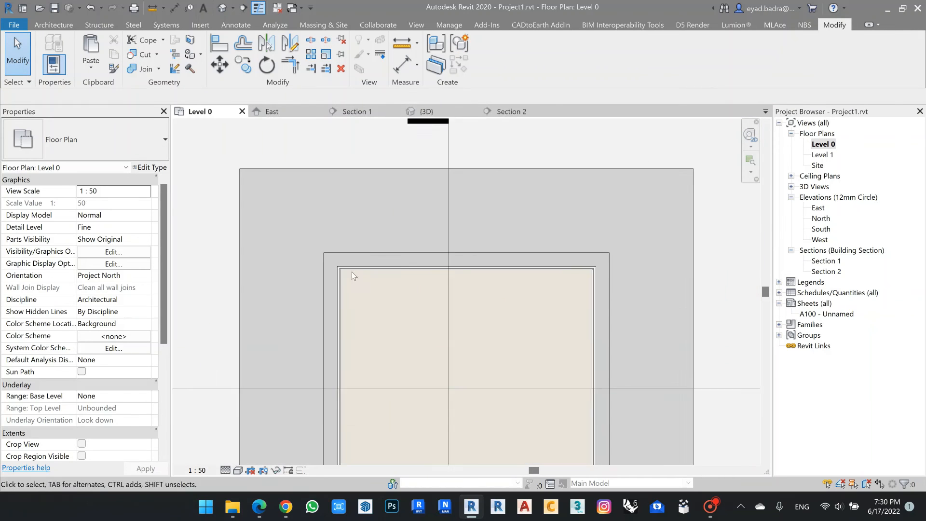
scroll(352, 271, "up", 5)
left_click(293, 261)
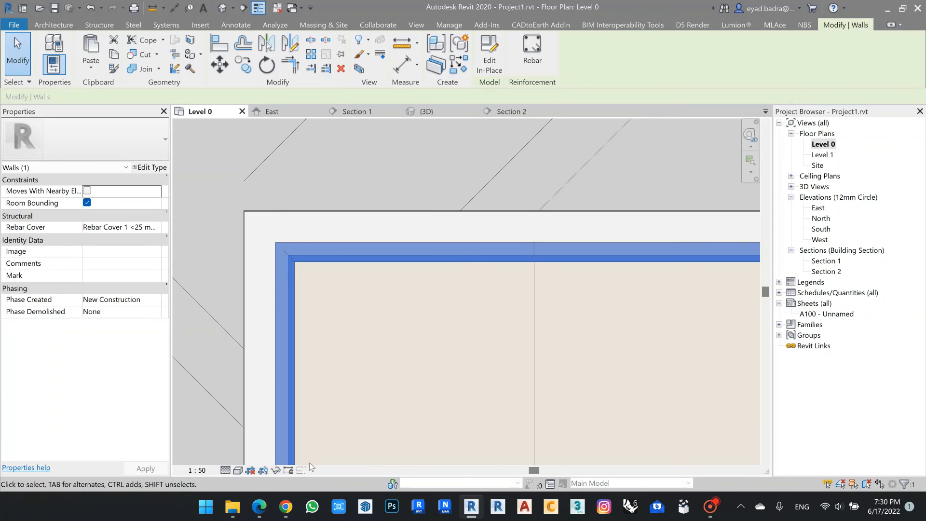
left_click(264, 471)
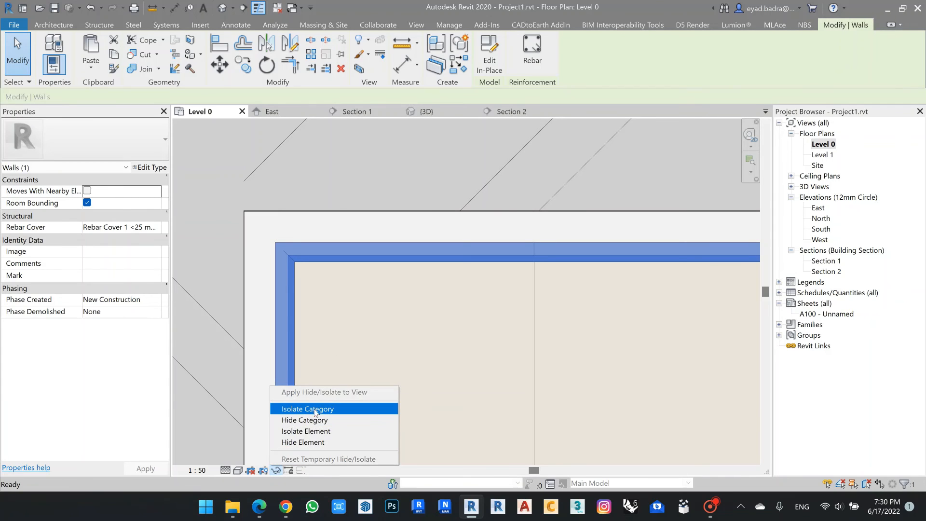
left_click(316, 410)
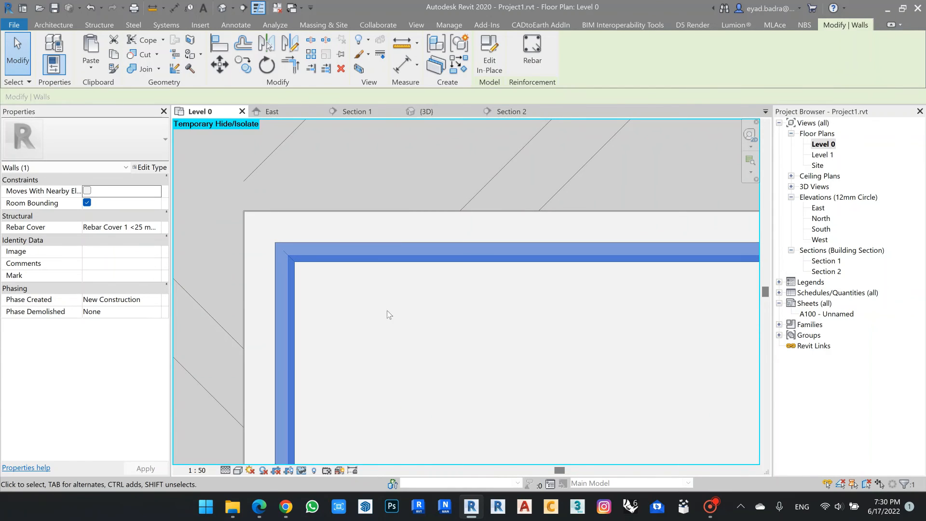
left_click(374, 342)
left_click(301, 470)
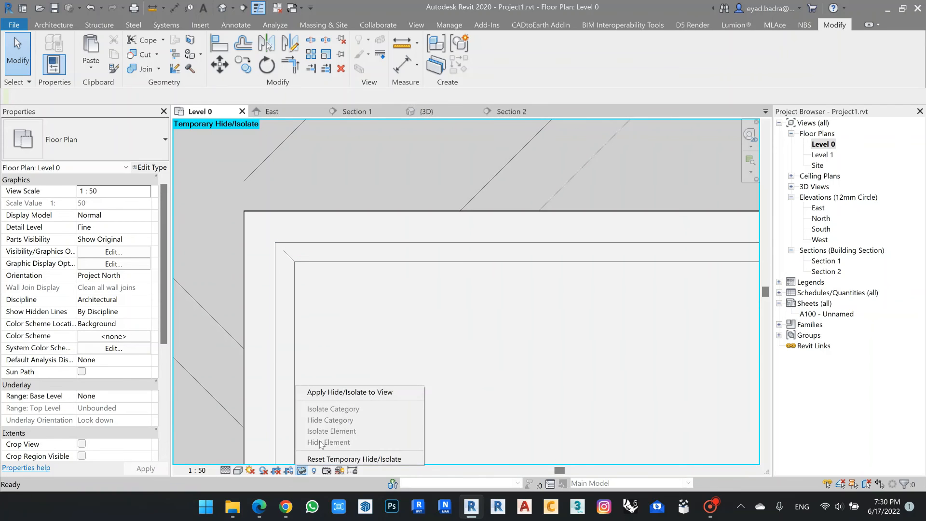
left_click(333, 457)
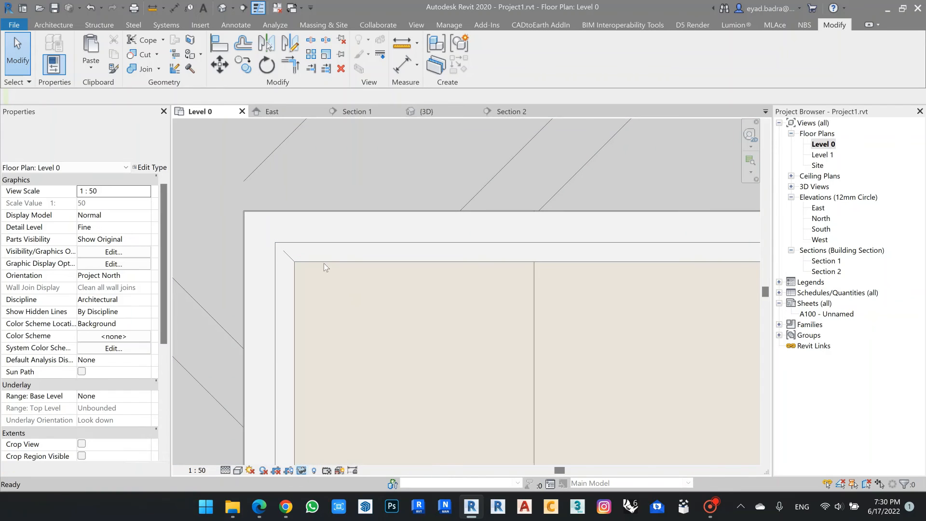
- Temporarily hide only the skirting element in the Level 0 floor plan
left_click(354, 262)
left_click(302, 470)
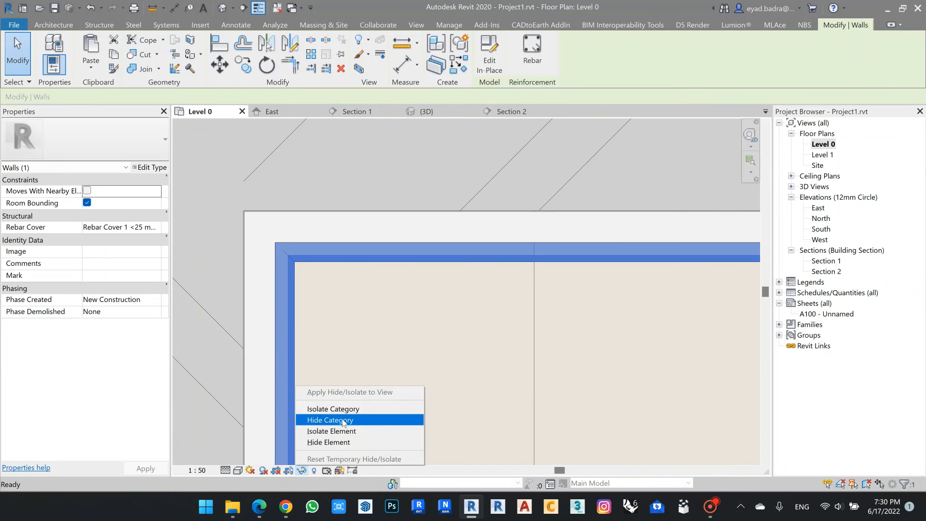
left_click(333, 442)
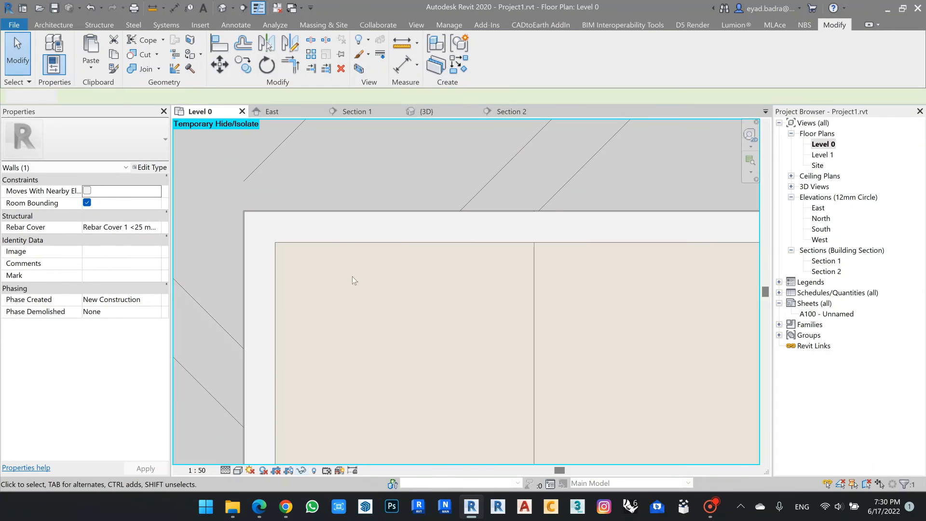
- Align the outer face of the room's west mortar wall with the inner face of the block wall
scroll(259, 200, "up", 3)
middle_click_drag(326, 236, 418, 268)
scroll(398, 372, "up", 1)
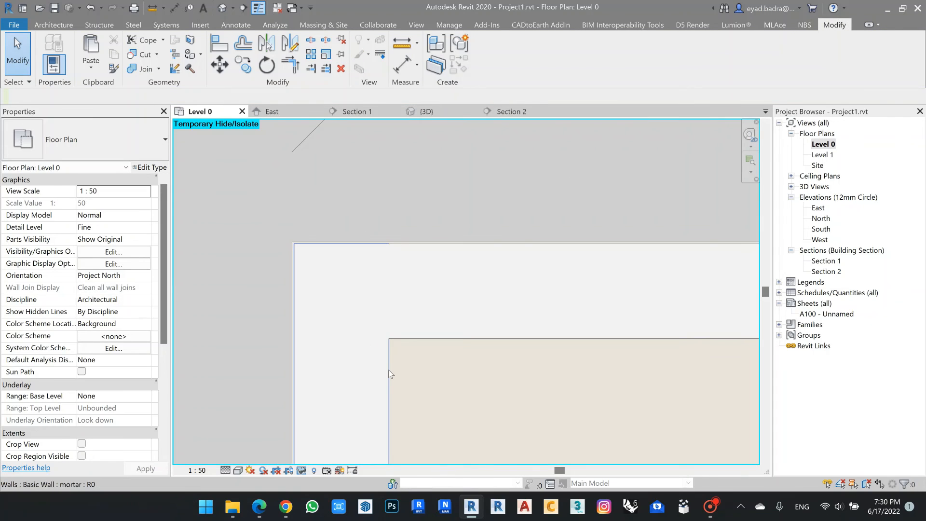
left_click(391, 371)
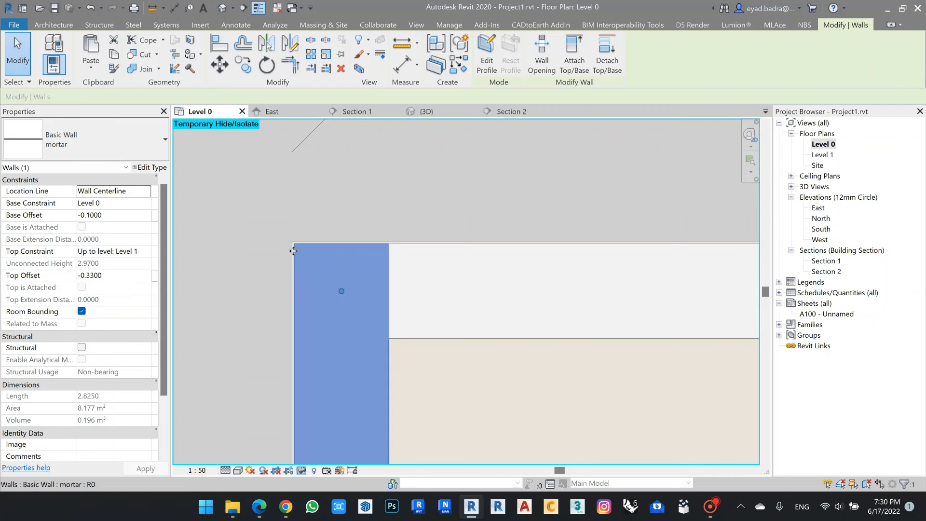
scroll(288, 248, "up", 5)
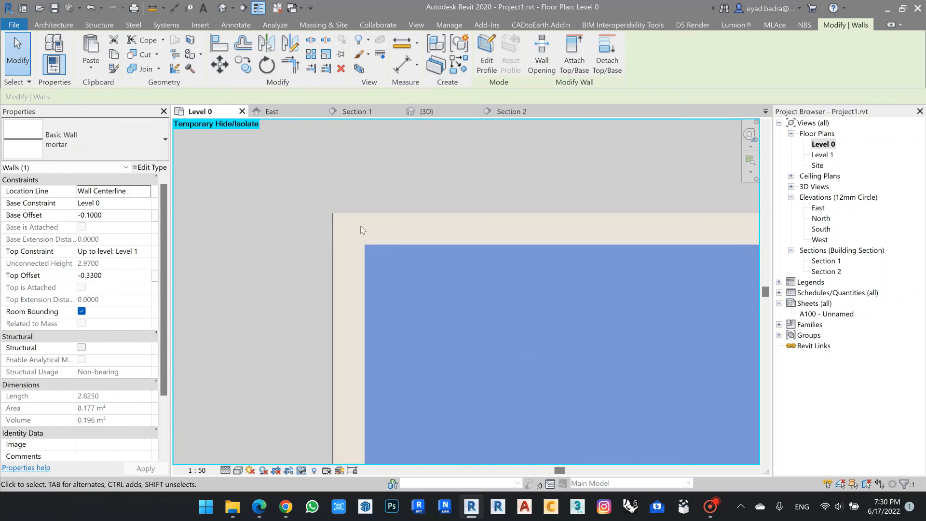
scroll(347, 210, "down", 4)
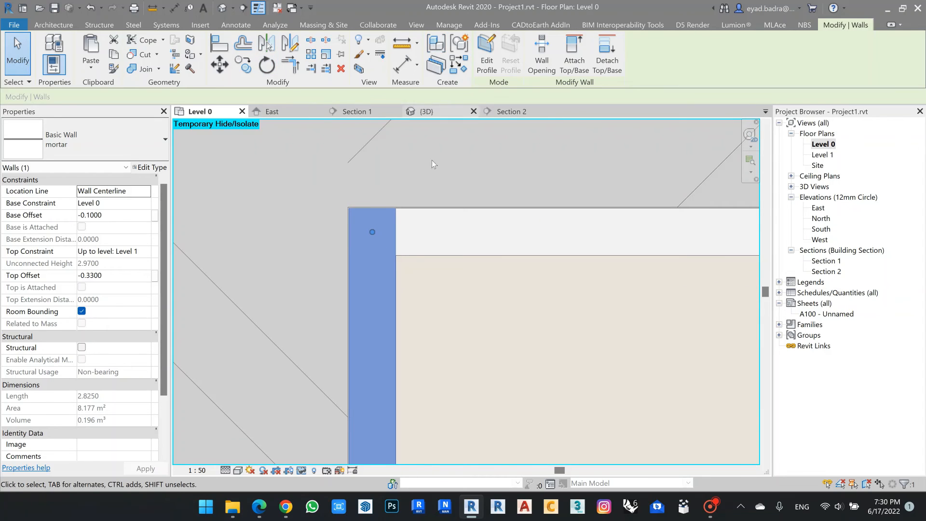
key("a")
key("l")
scroll(360, 300, "up", 5)
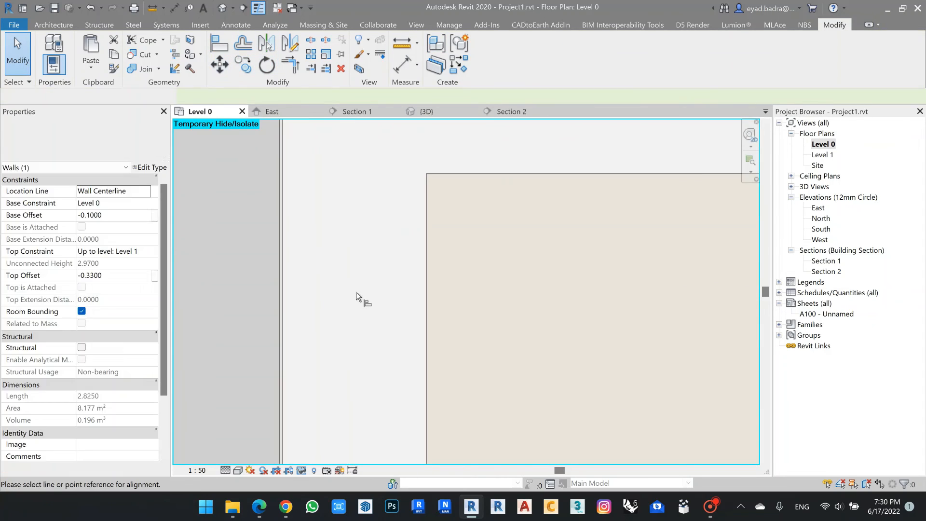
left_click(238, 311)
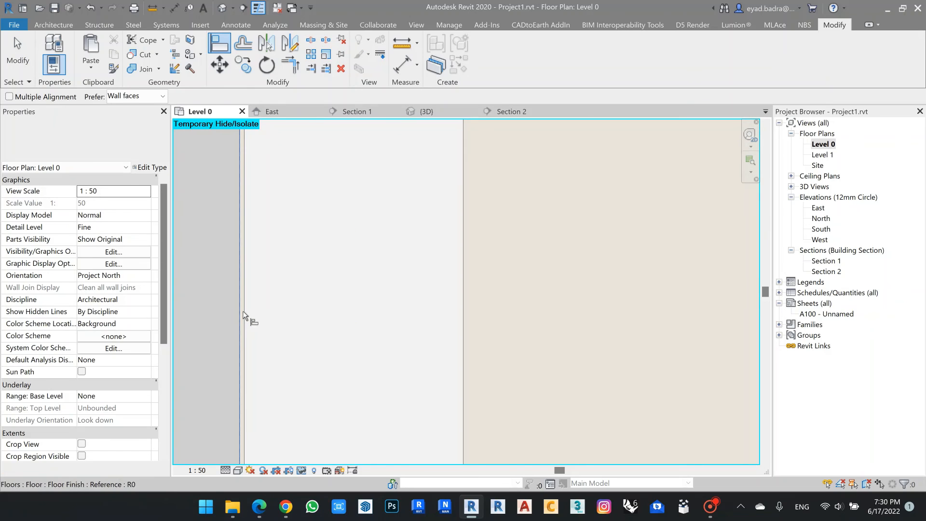
left_click(249, 316)
- Align the outer face of the north mortar wall with the inner face of the block wall behind it
scroll(390, 260, "down", 4)
middle_click_drag(393, 167, 372, 289)
scroll(362, 270, "up", 3)
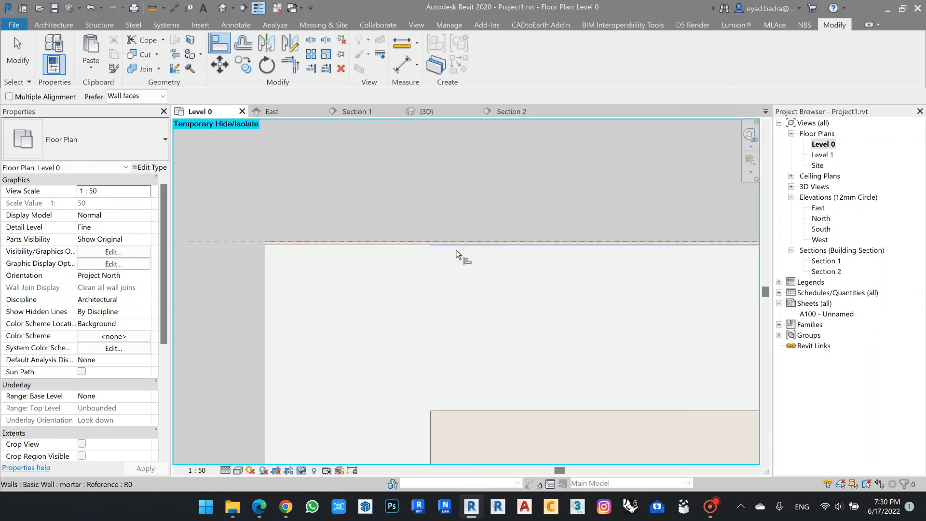
scroll(330, 205, "down", 4)
scroll(331, 208, "down", 4)
middle_click_drag(622, 282, 384, 296)
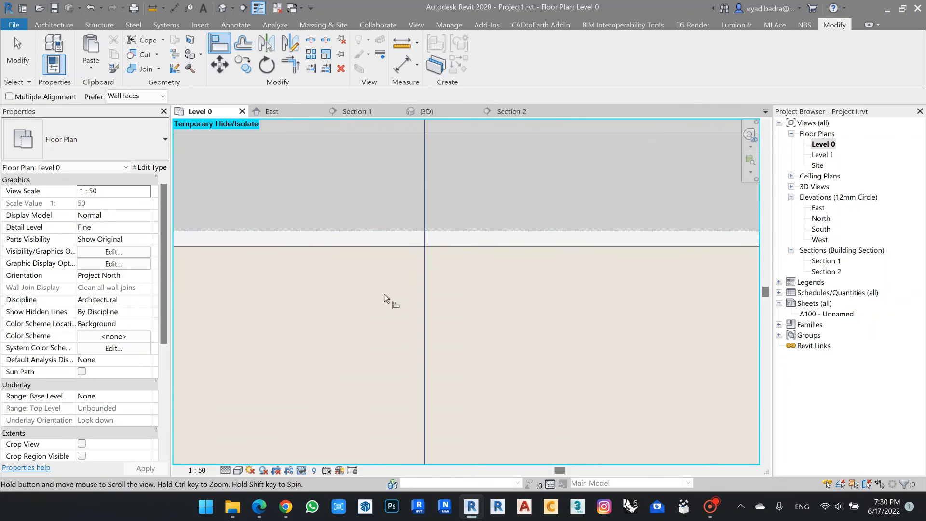
- Align the outer face of the east mortar wall with the adjoining block wall's inner face
middle_click_drag(554, 274, 217, 274)
scroll(565, 266, "up", 3)
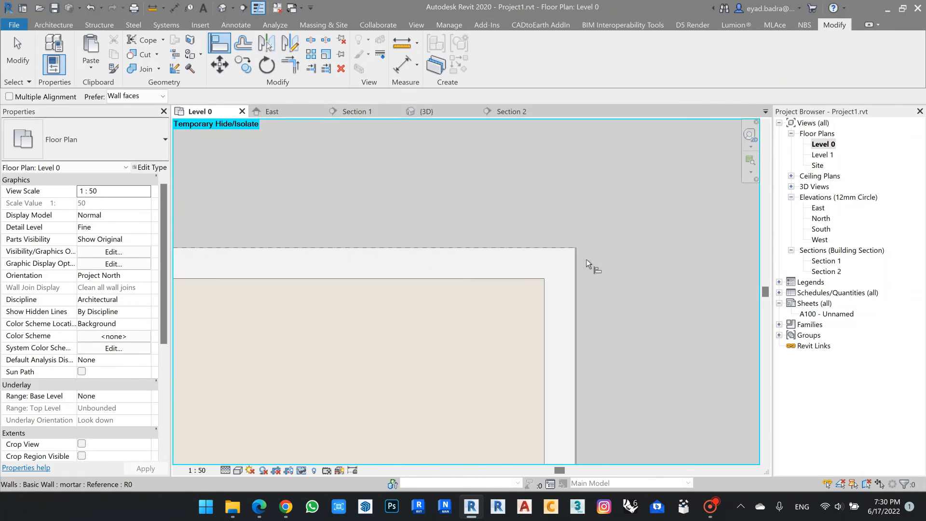
scroll(586, 259, "up", 5)
scroll(569, 259, "up", 3)
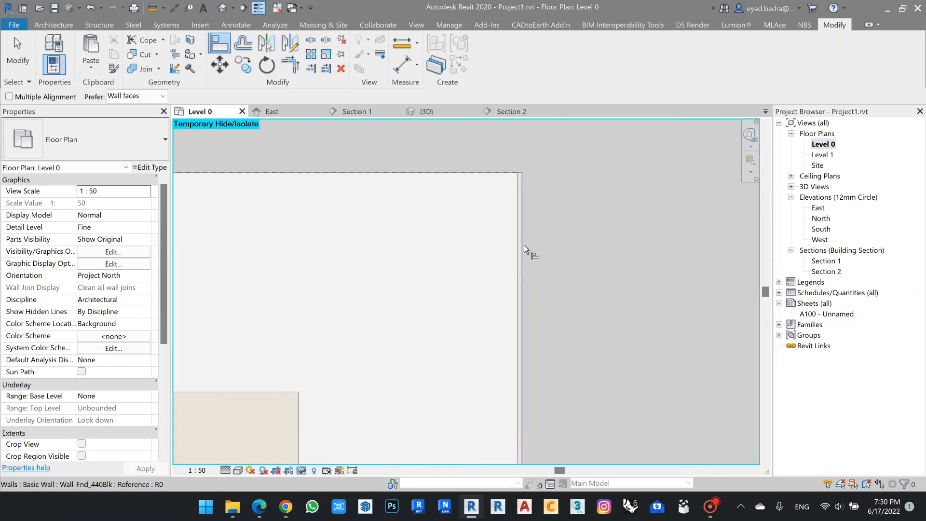
left_click(518, 246)
scroll(567, 192, "up", 5)
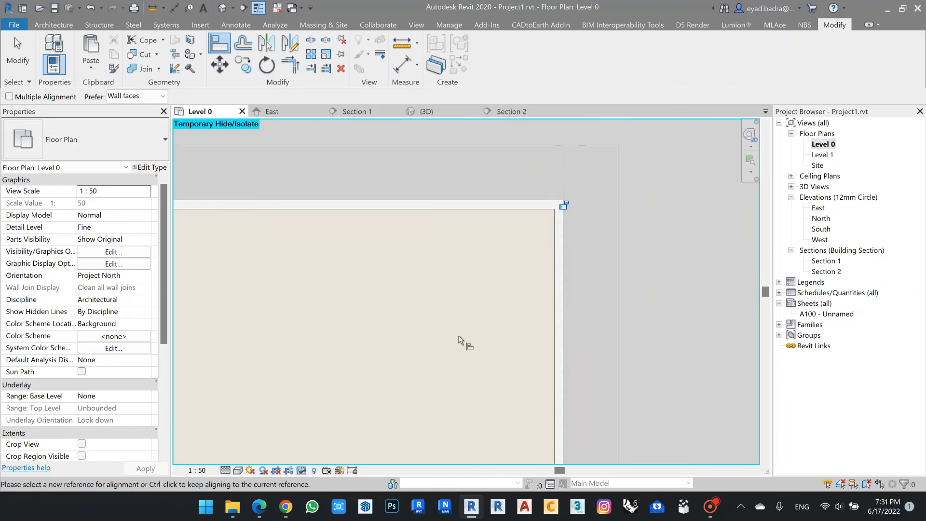
scroll(504, 341, "down", 4)
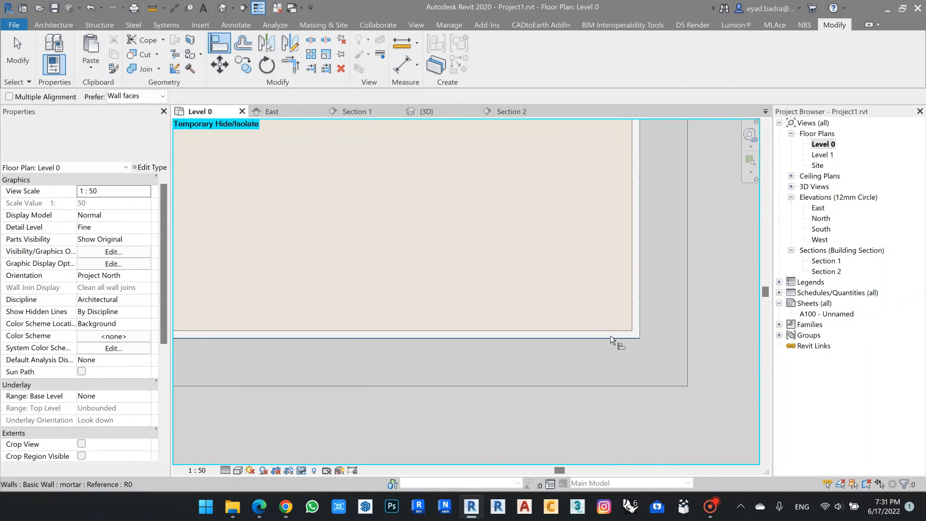
scroll(669, 344, "up", 7)
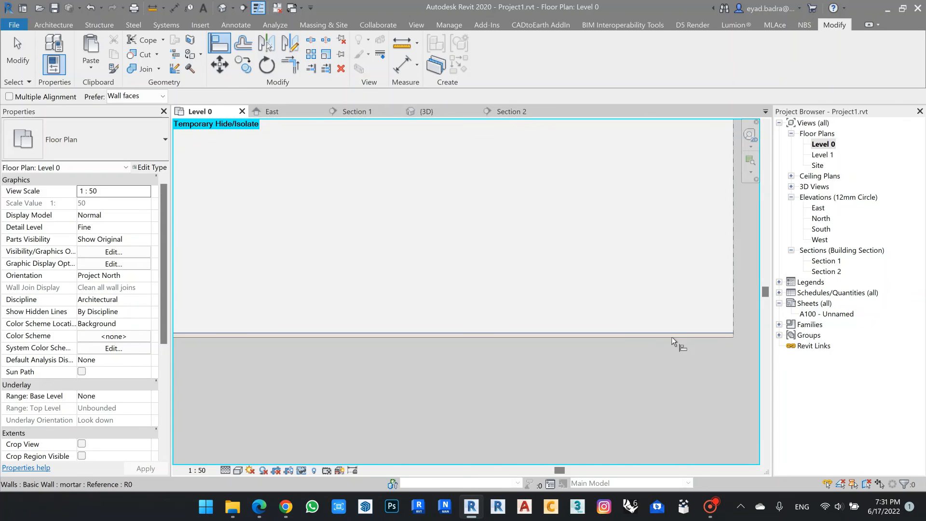
left_click(671, 336)
left_click(673, 337)
key("Escape")
key("Escape")
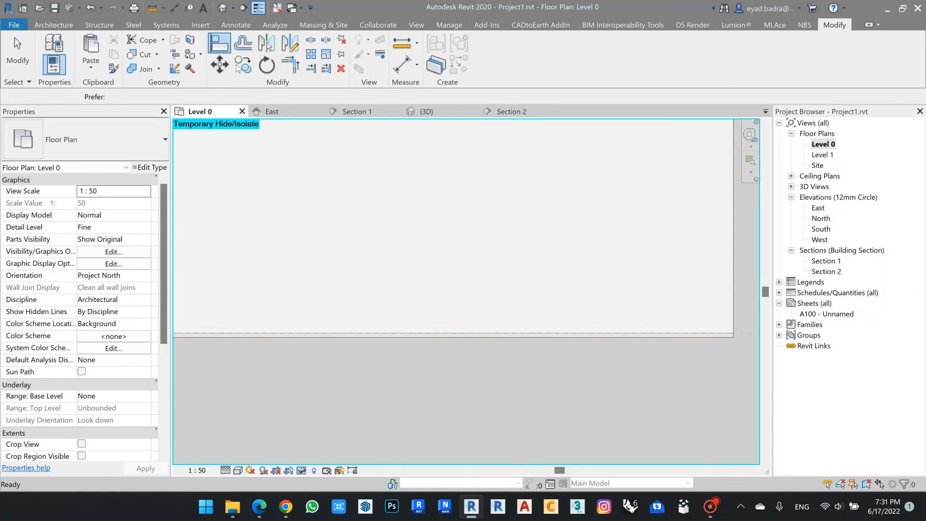
- Align the outer face of the south mortar wall with the block wall's inner face and end the Align command
left_click(220, 44)
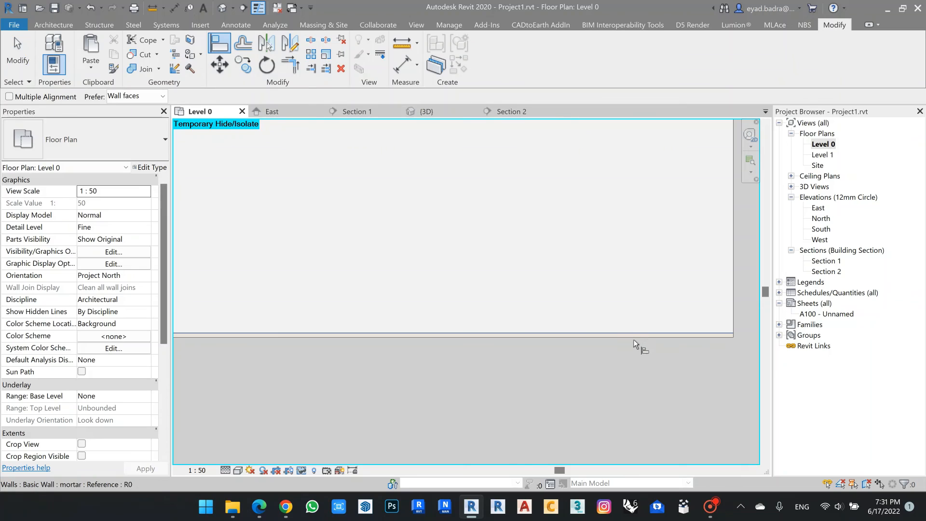
left_click(633, 337)
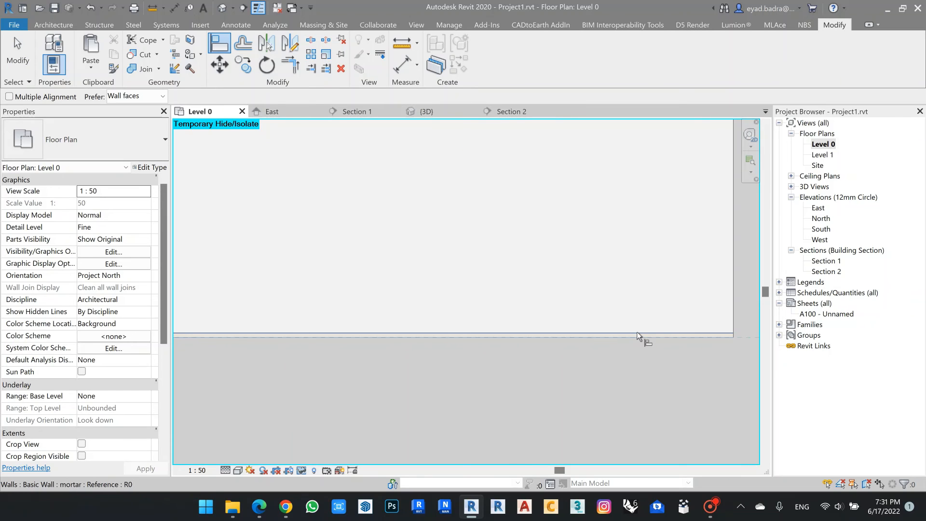
left_click(637, 332)
scroll(598, 285, "down", 10)
middle_click_drag(434, 218, 477, 307)
scroll(455, 298, "down", 8)
middle_click_drag(388, 274, 473, 329)
middle_click_drag(314, 269, 332, 321)
middle_click_drag(391, 234, 394, 250)
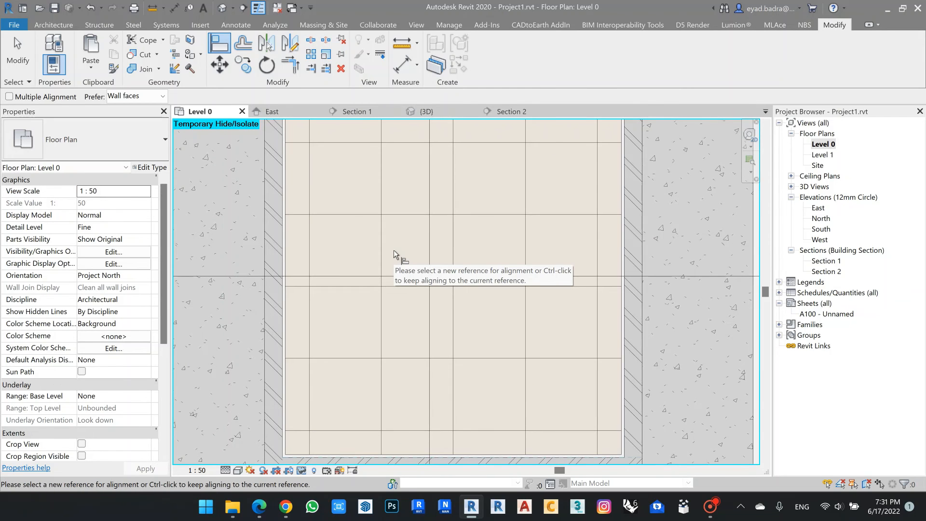
key("Escape")
key("Escape")
- Reset the temporary hide in the Level 0 floor plan to bring the skirting back
scroll(295, 233, "down", 2)
middle_click_drag(333, 220, 345, 291)
scroll(320, 234, "up", 7)
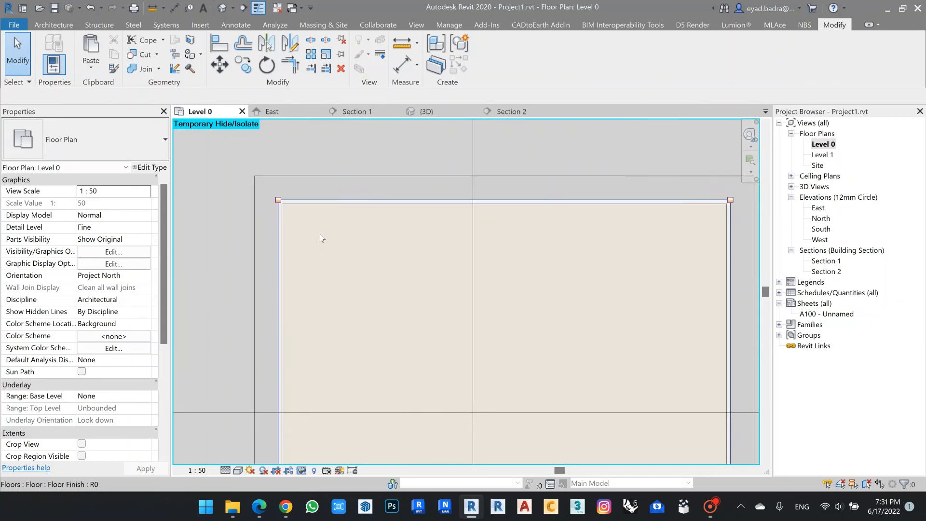
left_click(302, 470)
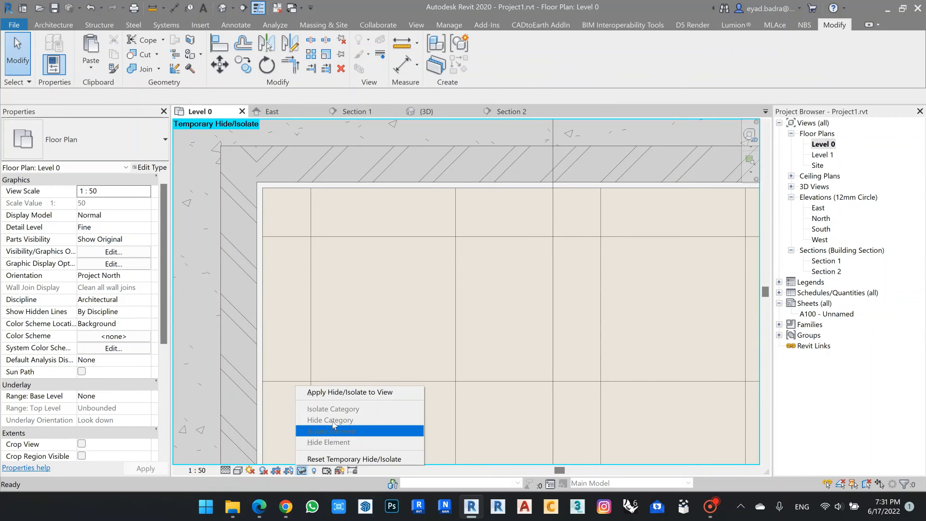
left_click(330, 459)
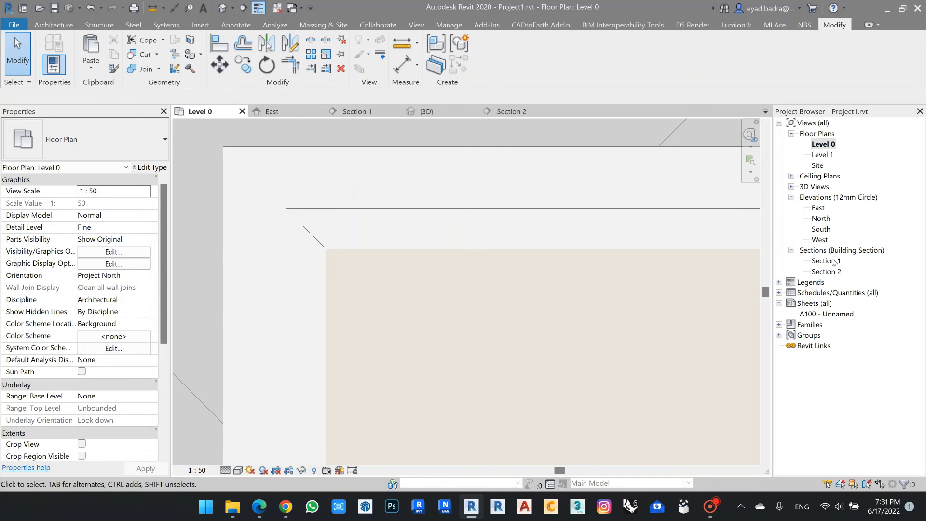
- Open Section 1 and examine how the skirting meets the mortar walls at both ends of the room
double_click(826, 261)
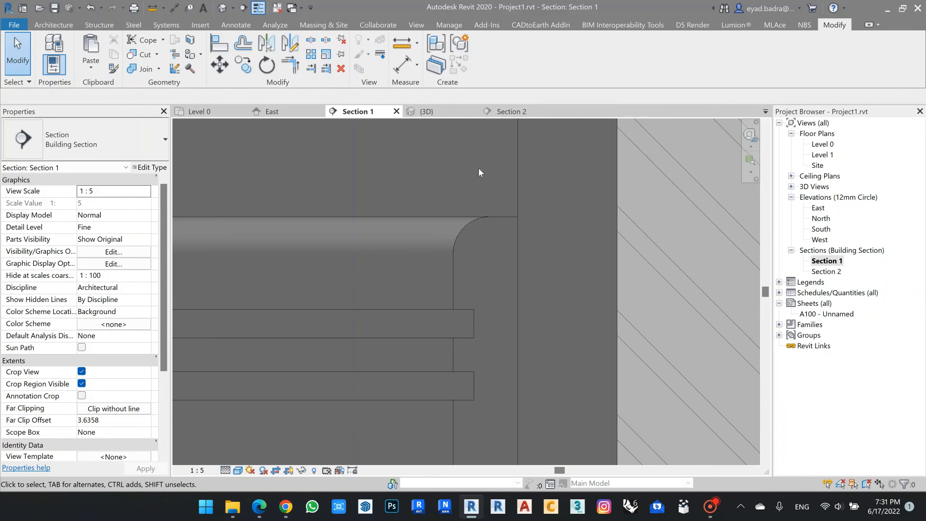
scroll(491, 174, "down", 8)
middle_click_drag(492, 208, 743, 284)
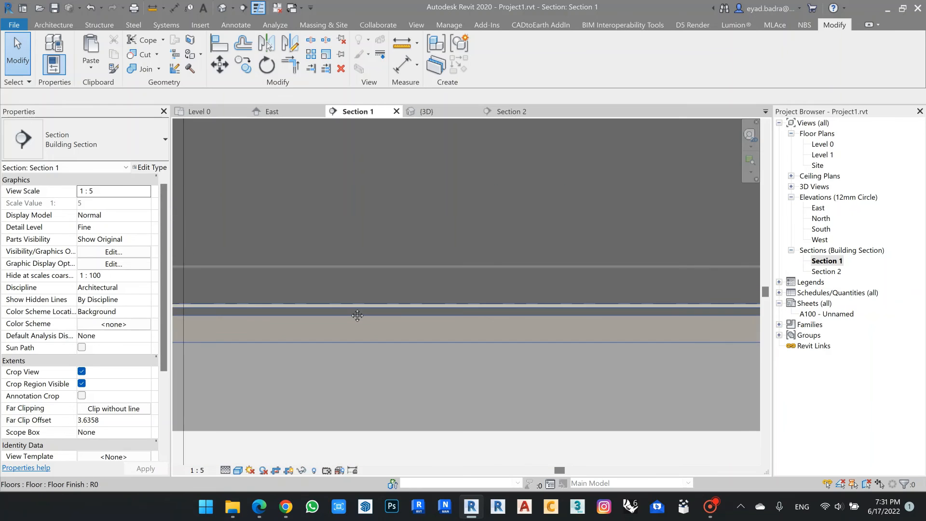
mouse_move(232, 291)
middle_mouse_down()
mouse_move(293, 318)
mouse_move(500, 311)
middle_mouse_up()
scroll(576, 295, "up", 4)
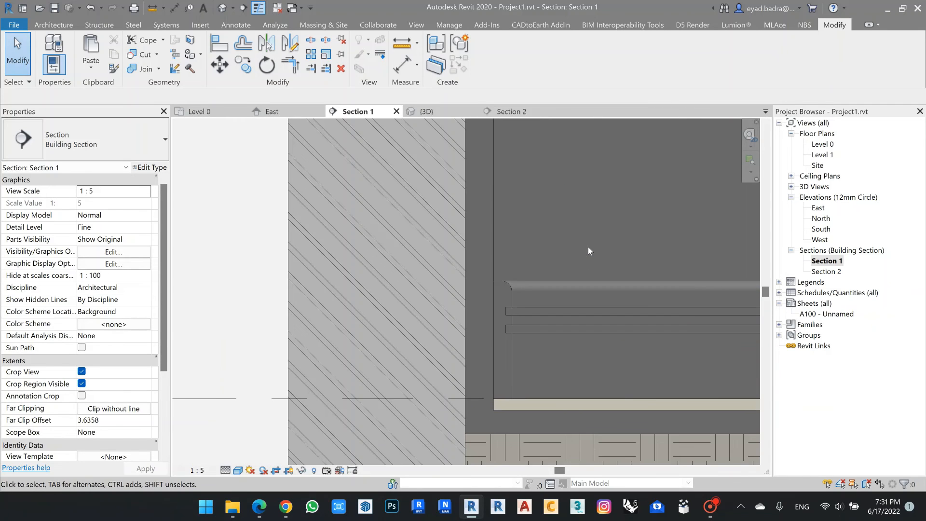
- Return to the Level 0 plan, start a new wall and duplicate the mortar type as painting
double_click(829, 145)
scroll(430, 211, "down", 8)
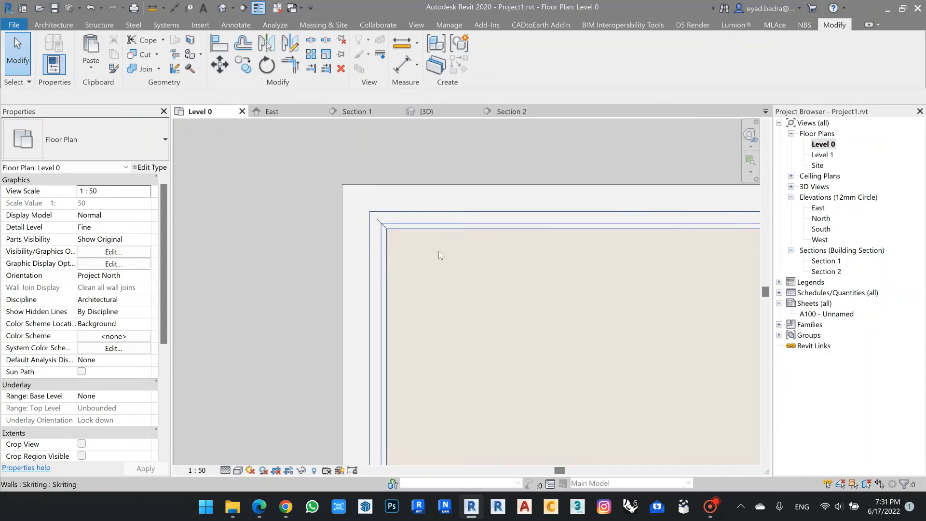
middle_click_drag(570, 391, 418, 255)
scroll(421, 310, "down", 4)
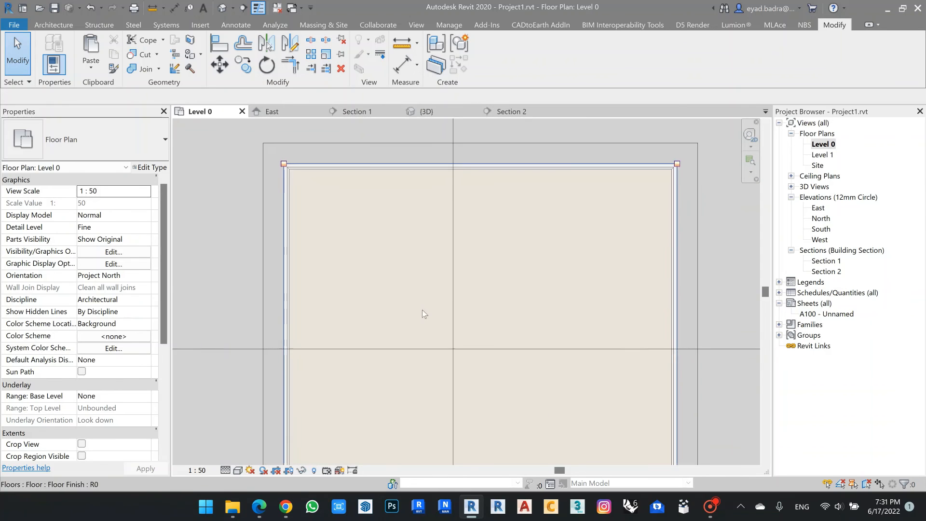
left_click(54, 24)
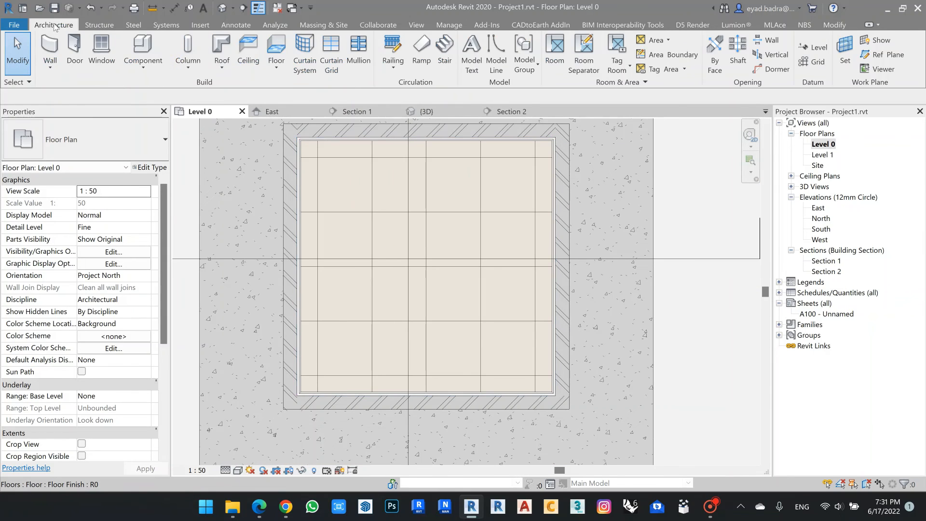
left_click(56, 46)
left_click(99, 140)
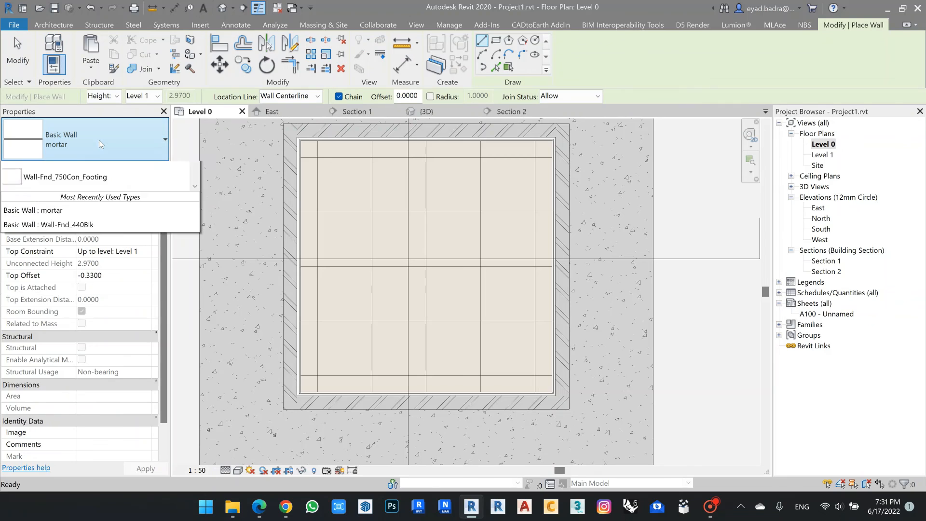
left_click(98, 187)
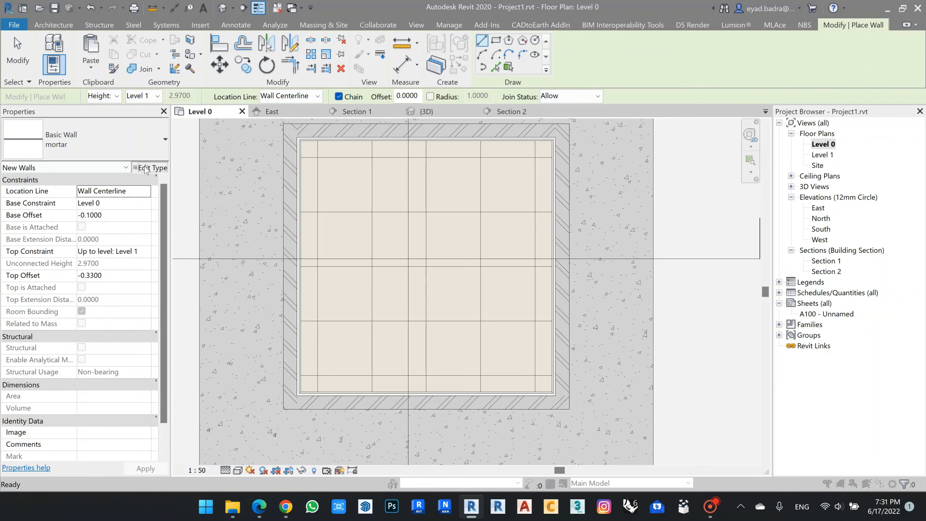
left_click(149, 168)
left_click(869, 85)
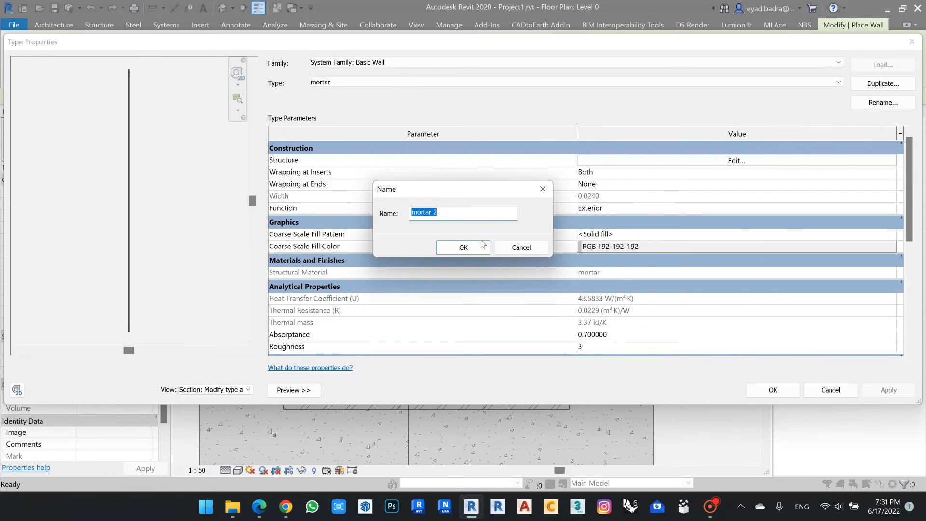
type("painting")
left_click(462, 248)
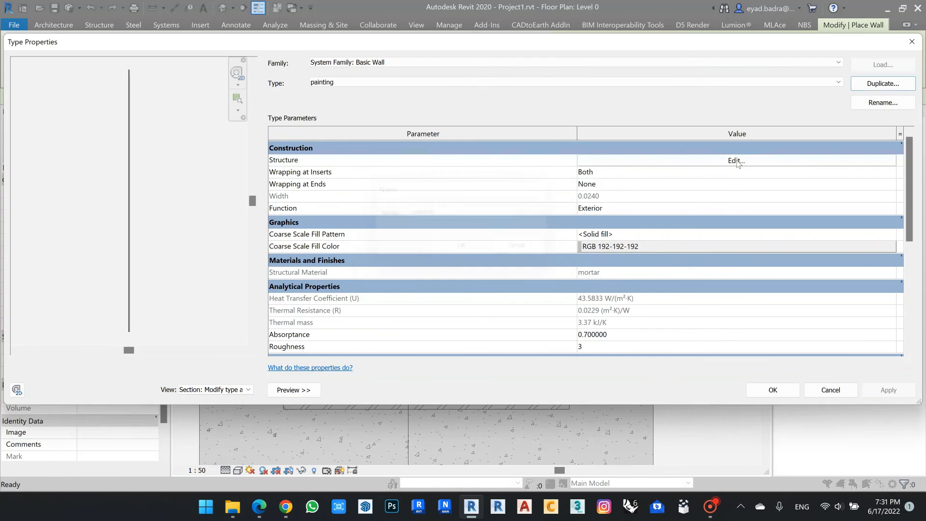
- Set the painting type's substrate layer thickness to 0.001 and search for paint among the materials for that layer
left_click(736, 160)
left_click(607, 163)
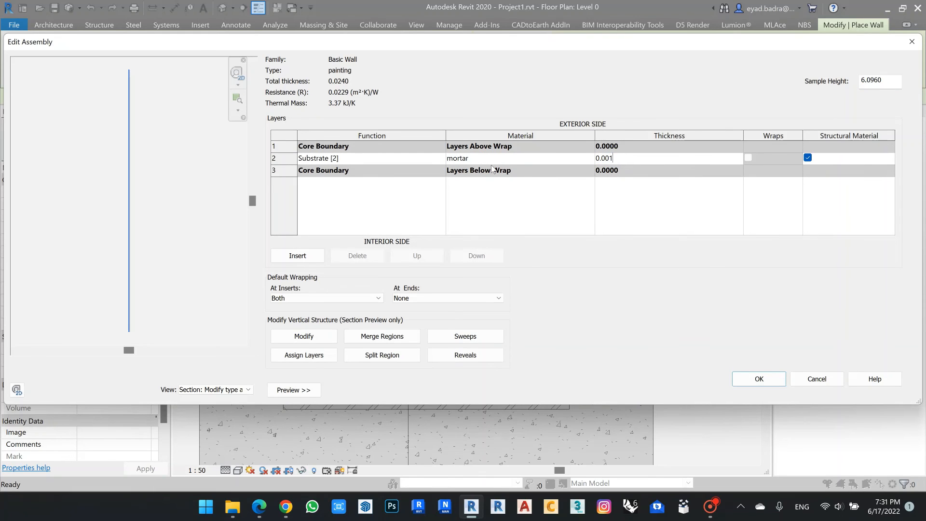
left_click(551, 159)
left_click(591, 160)
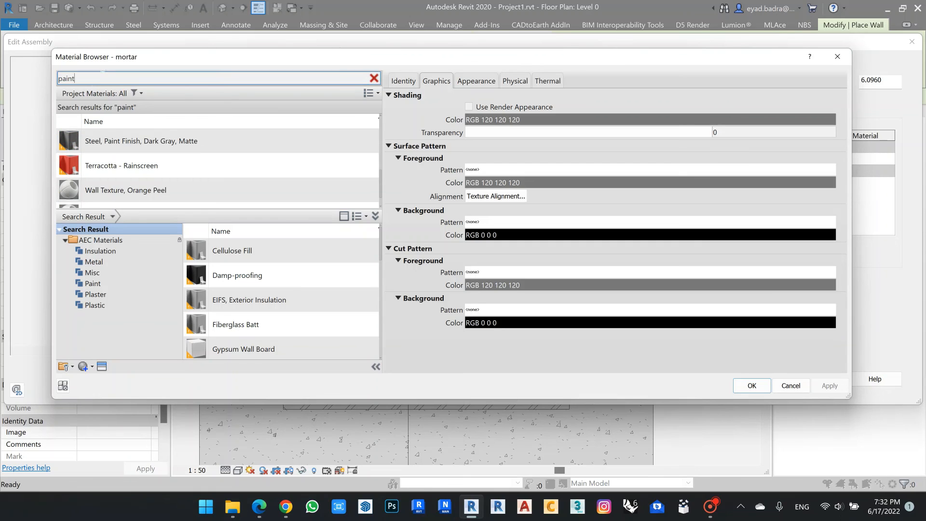
- Add Wall Texture, Orange Peel from the AEC Materials Paint library to the project, replacing the existing appearance
scroll(228, 184, "down", 5)
scroll(203, 187, "up", 5)
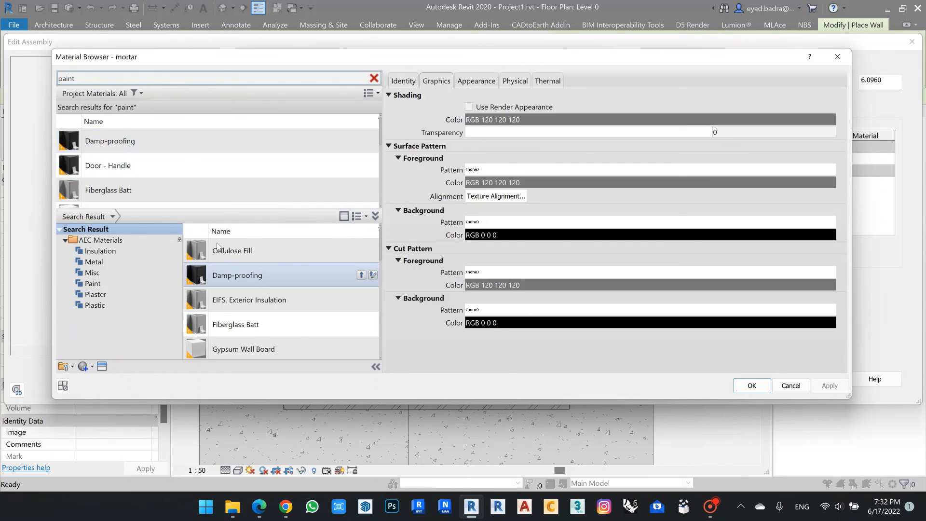
scroll(219, 167, "down", 1)
scroll(217, 169, "up", 1)
left_click(92, 283)
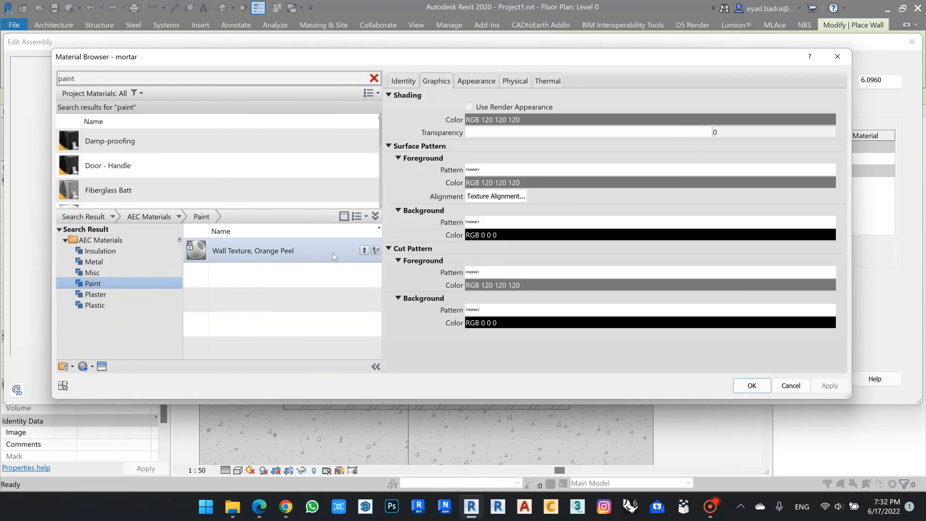
left_click(363, 252)
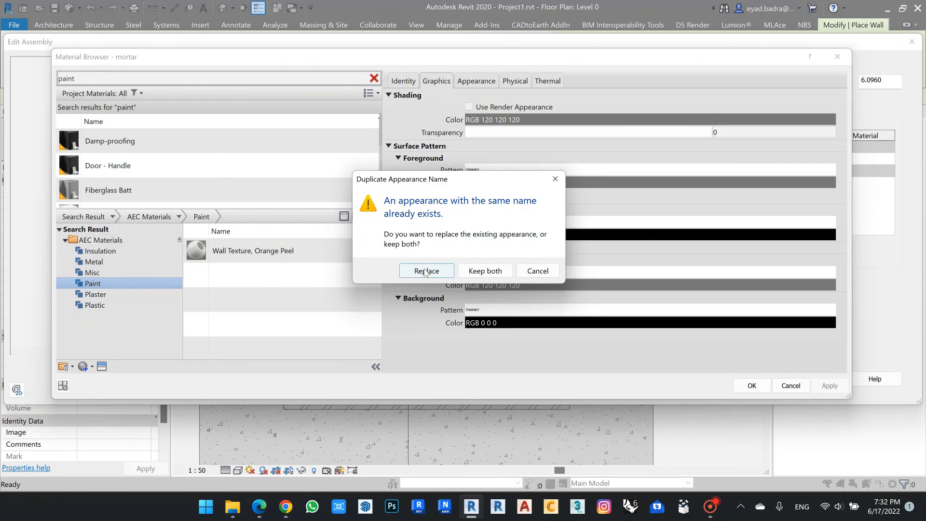
left_click(425, 270)
- Assign Wall Texture, Orange Peel to the painting type's layer and accept the assembly and type properties
scroll(179, 140, "up", 1)
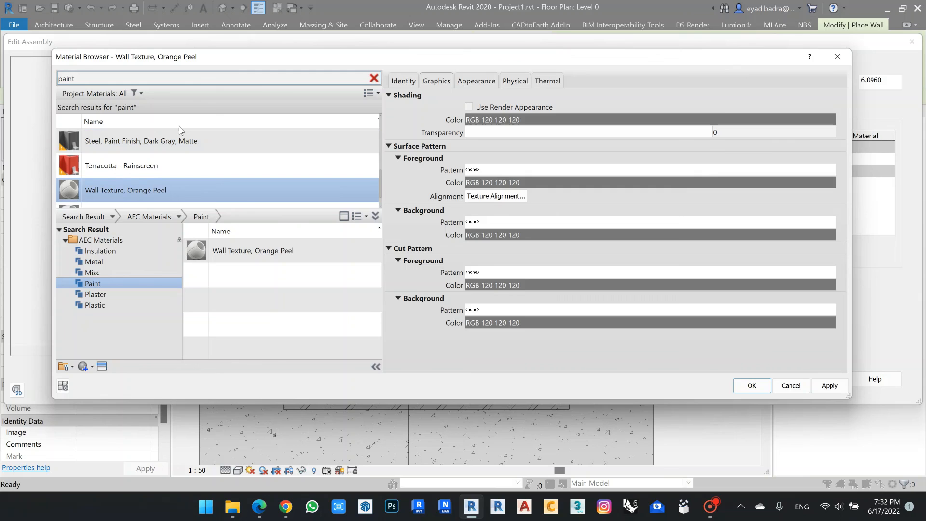
double_click(154, 191)
left_click(768, 381)
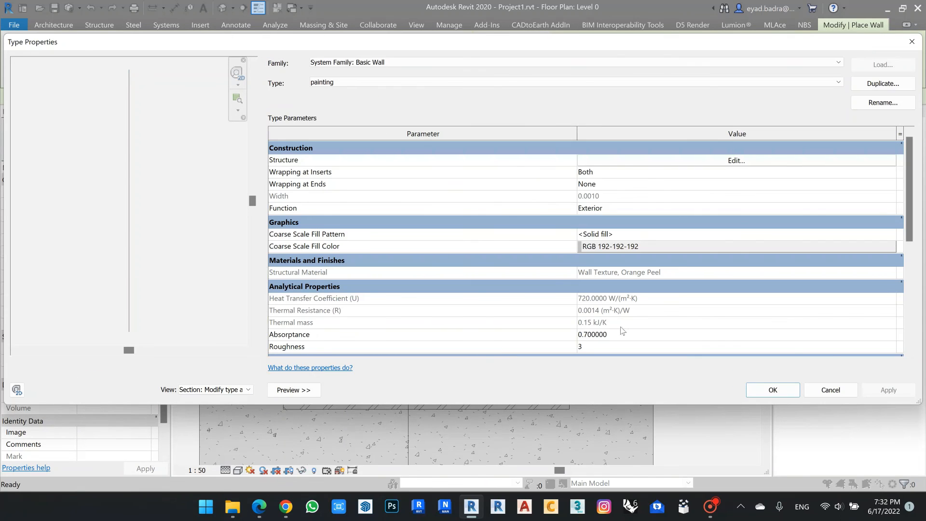
left_click(773, 389)
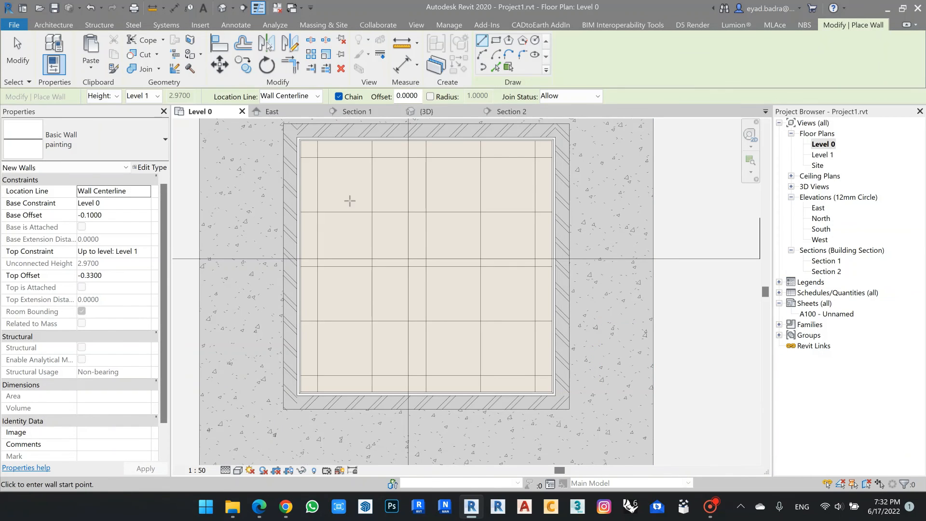
- Set the base offset of the new painting wall to 0.1
scroll(331, 173, "up", 3)
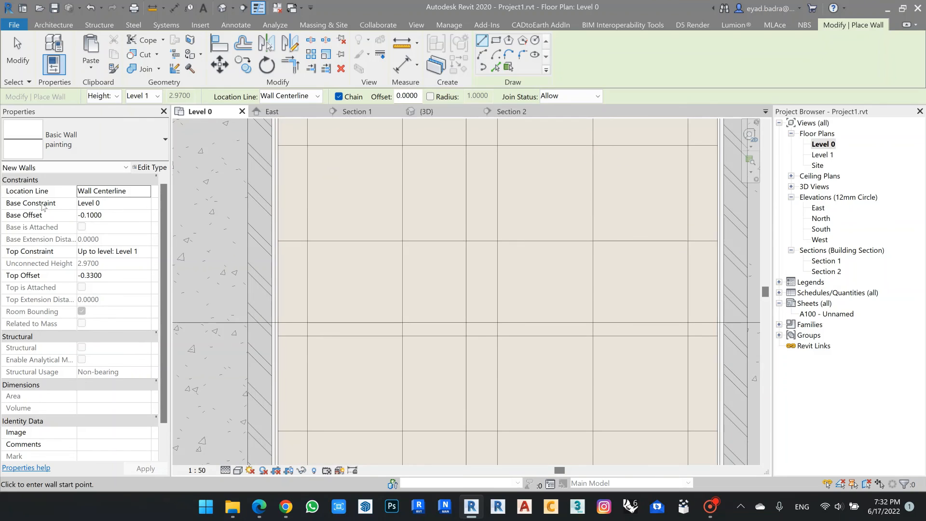
left_click(135, 212)
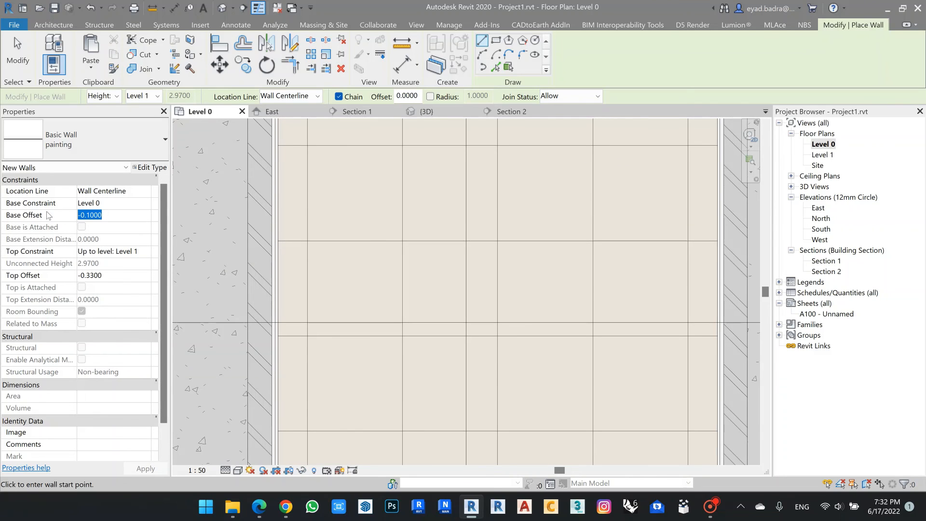
type("0.1")
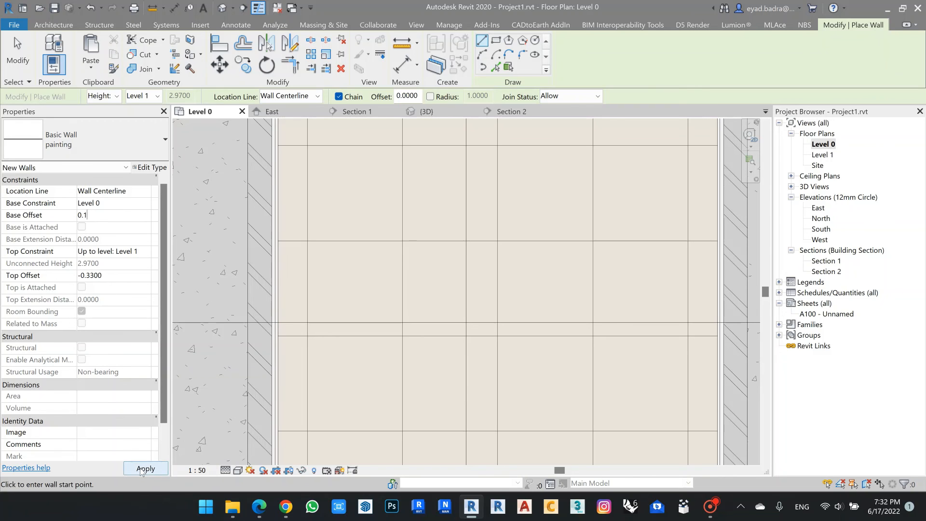
- Switch the painting wall to Pick Lines placement and set its location line to Finish Face: Exterior
scroll(325, 205, "down", 5)
scroll(284, 160, "up", 8)
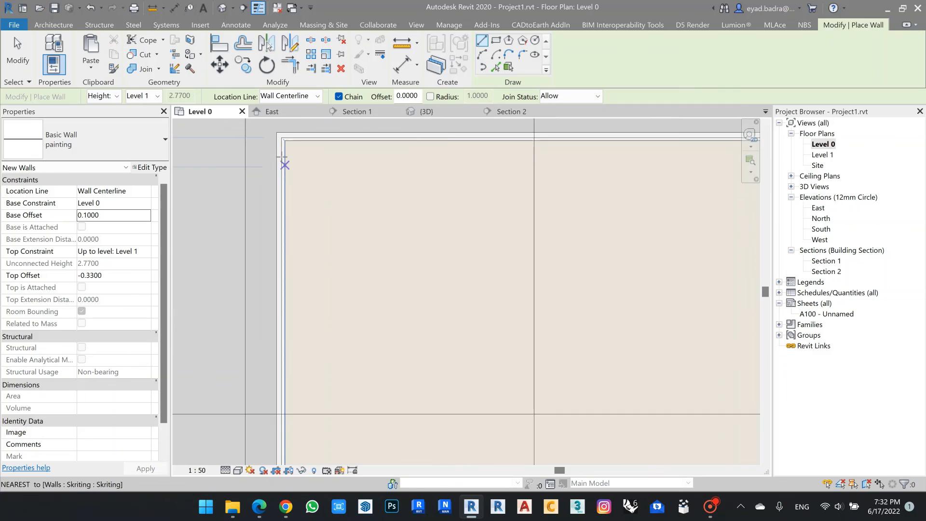
scroll(278, 133, "down", 3)
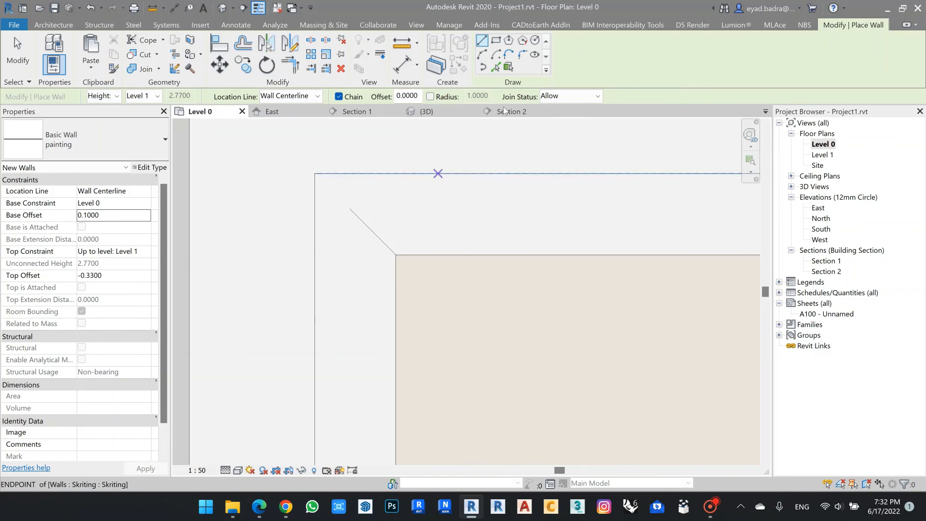
left_click(499, 68)
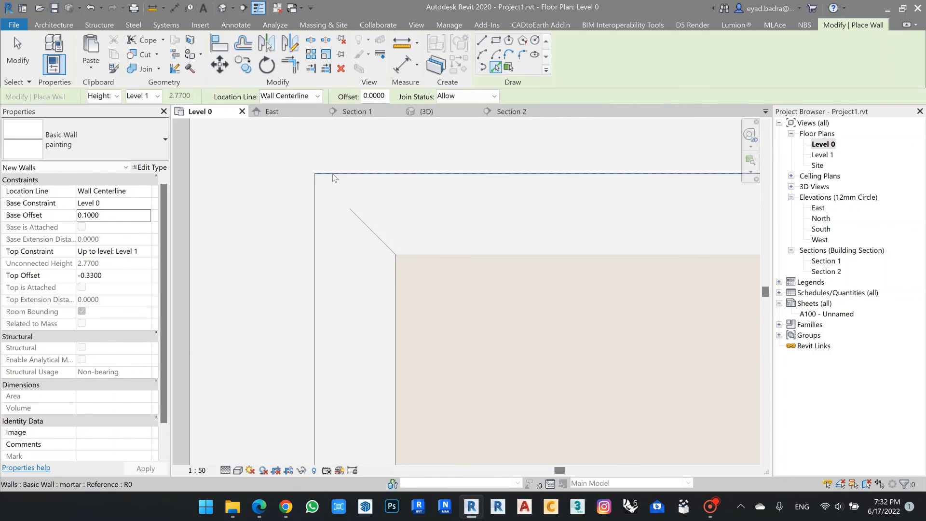
scroll(332, 176, "up", 4)
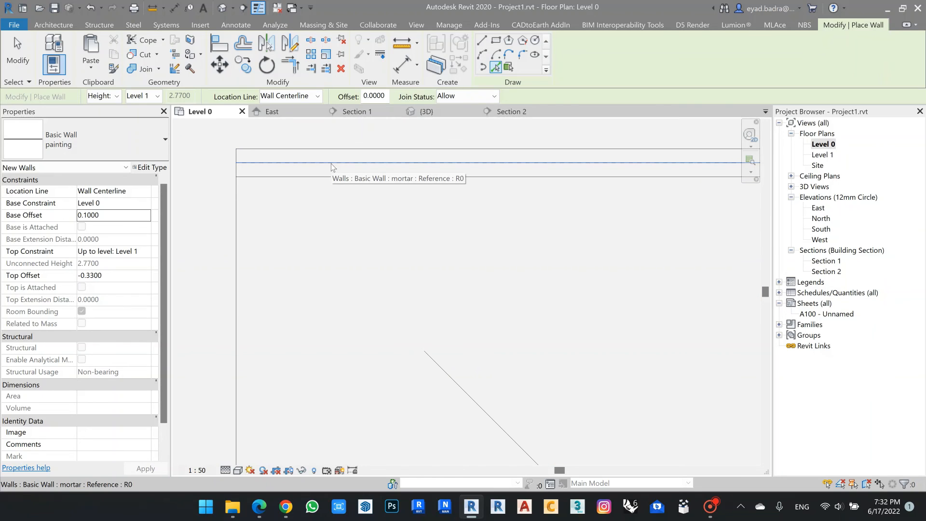
left_click(331, 167)
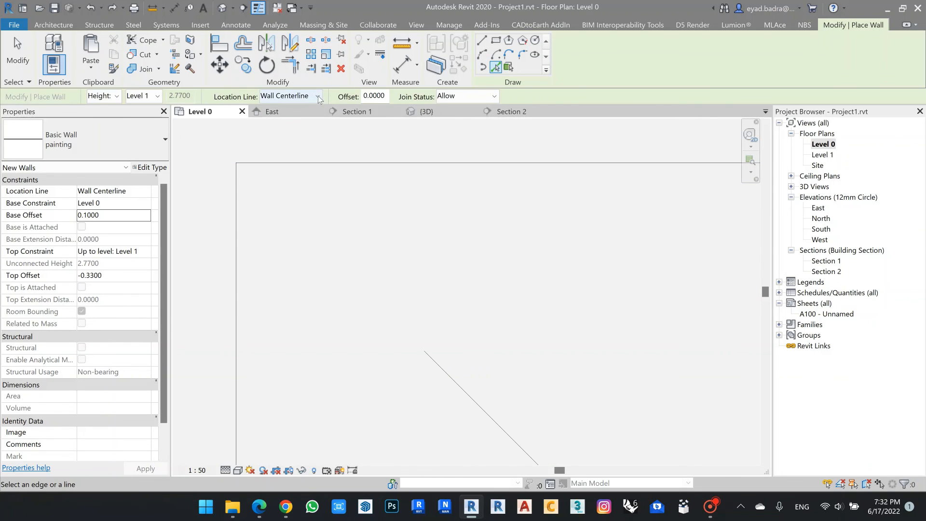
left_click(318, 96)
left_click(286, 124)
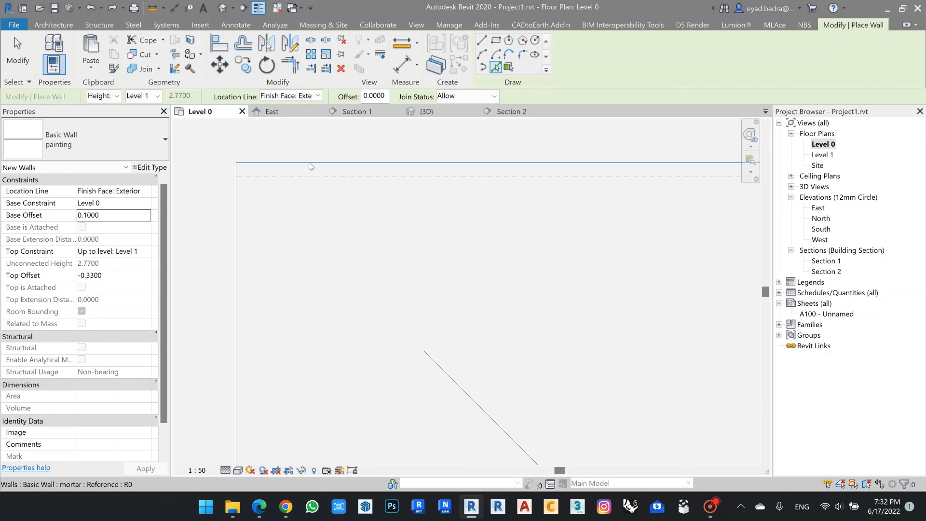
- Place painting walls along the inner faces of the north, west and south mortar walls
scroll(323, 197, "down", 5)
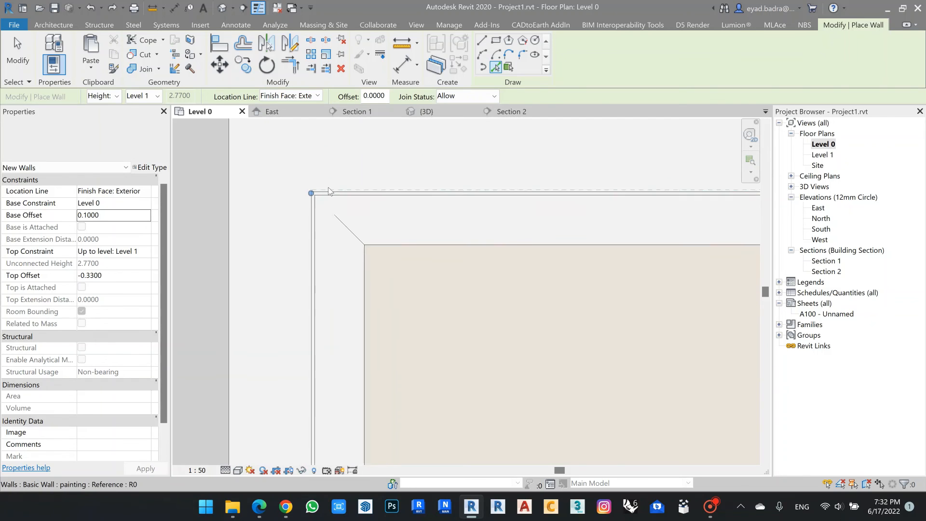
scroll(324, 189, "down", 7)
middle_click_drag(386, 290, 382, 145)
scroll(409, 282, "down", 2)
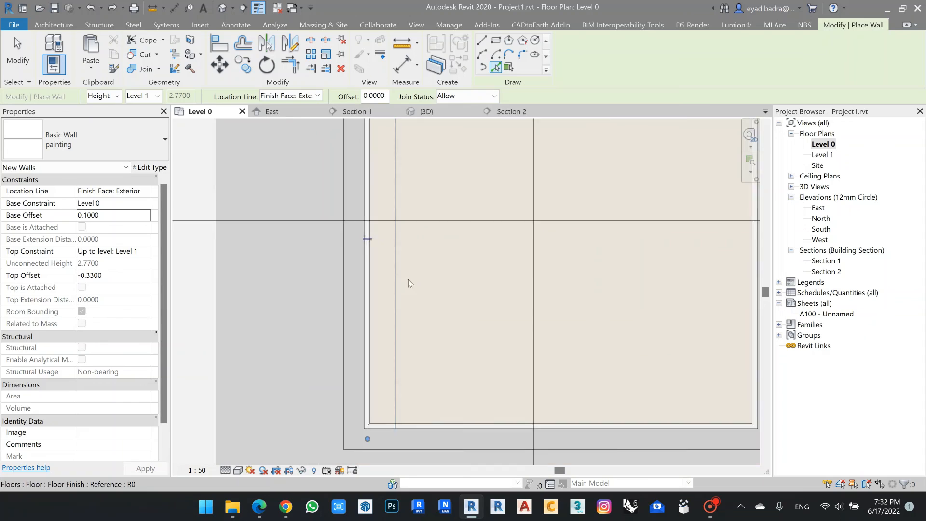
scroll(409, 280, "down", 2)
middle_click_drag(405, 375, 400, 307)
scroll(386, 294, "up", 11)
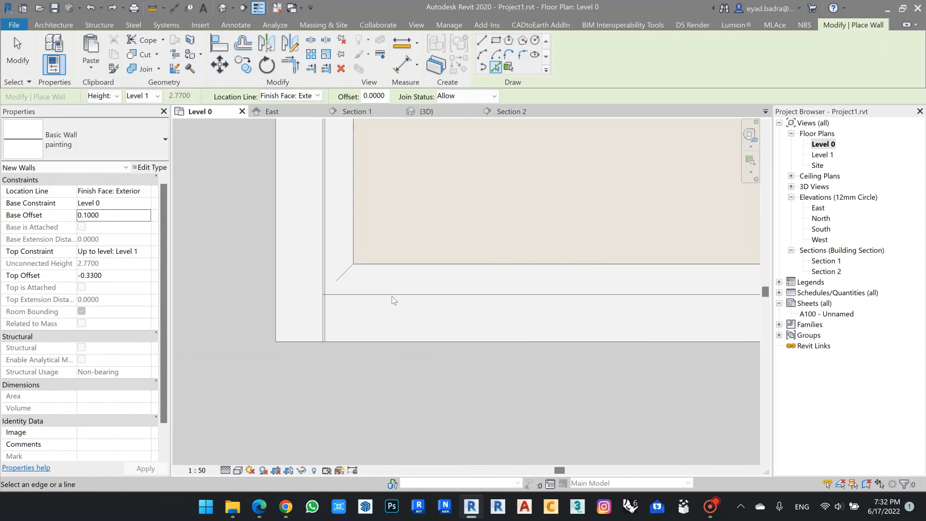
left_click(392, 296)
- Place the remaining painting wall along the inner face of the east mortar wall
scroll(393, 261, "down", 5)
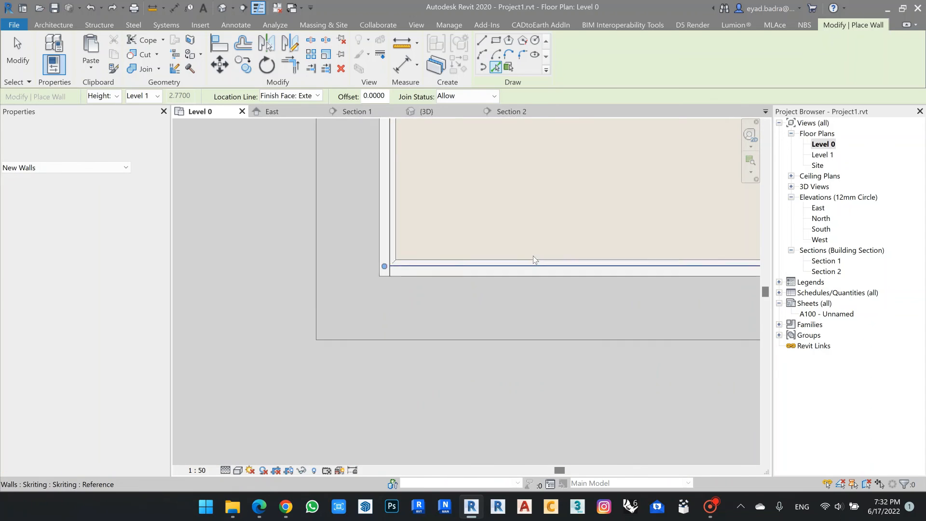
scroll(533, 259, "down", 2)
middle_click_drag(719, 256, 333, 282)
scroll(336, 309, "up", 7)
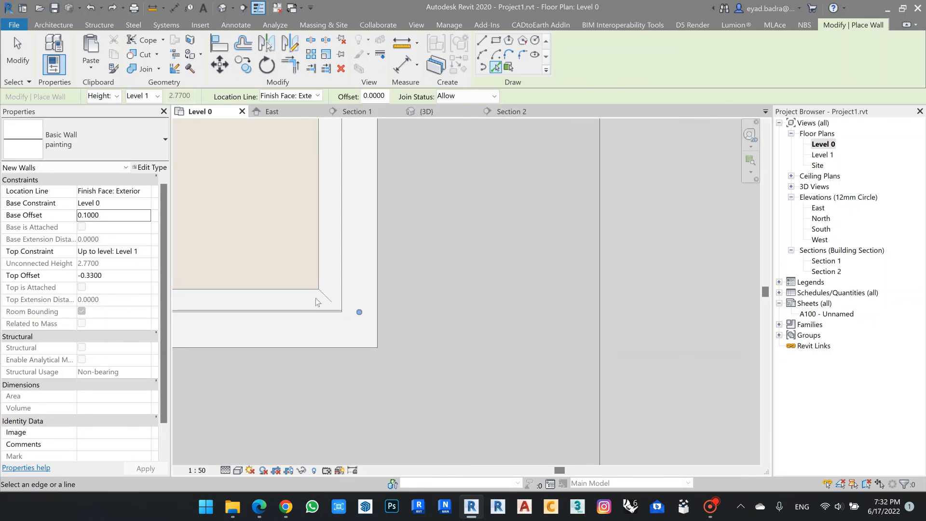
scroll(316, 299, "up", 2)
left_click(364, 283)
- Trim the north and east painting walls to a clean corner in the room's northeast
scroll(383, 284, "down", 9)
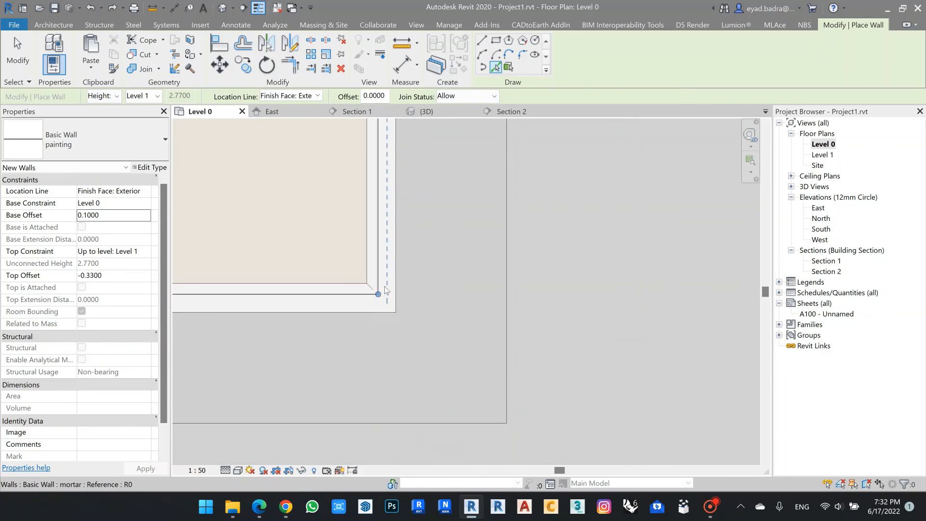
scroll(340, 150, "down", 1)
middle_click_drag(316, 137, 445, 377)
scroll(465, 188, "up", 4)
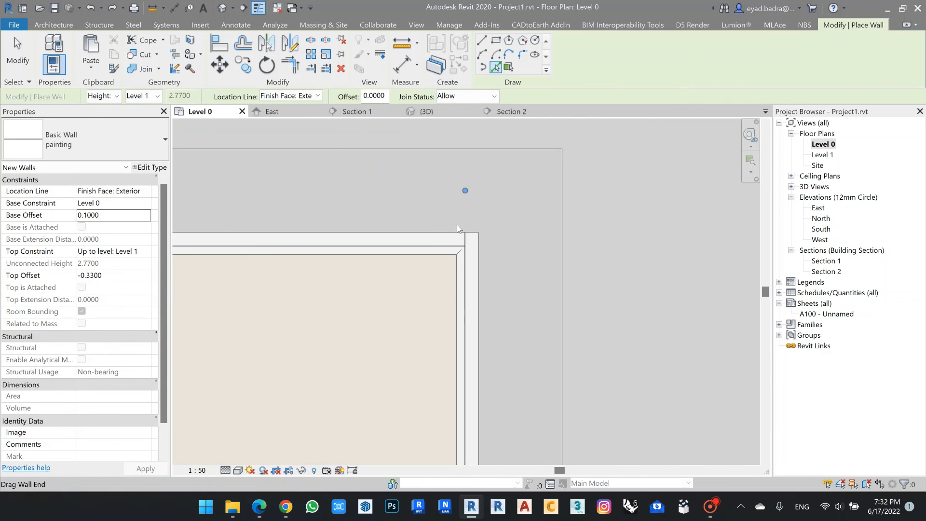
scroll(458, 220, "up", 4)
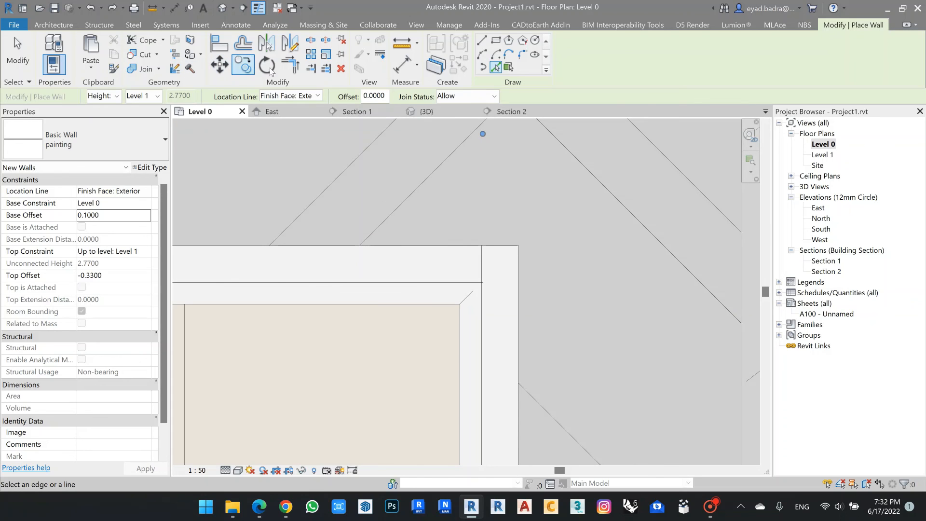
left_click(290, 65)
left_click(454, 282)
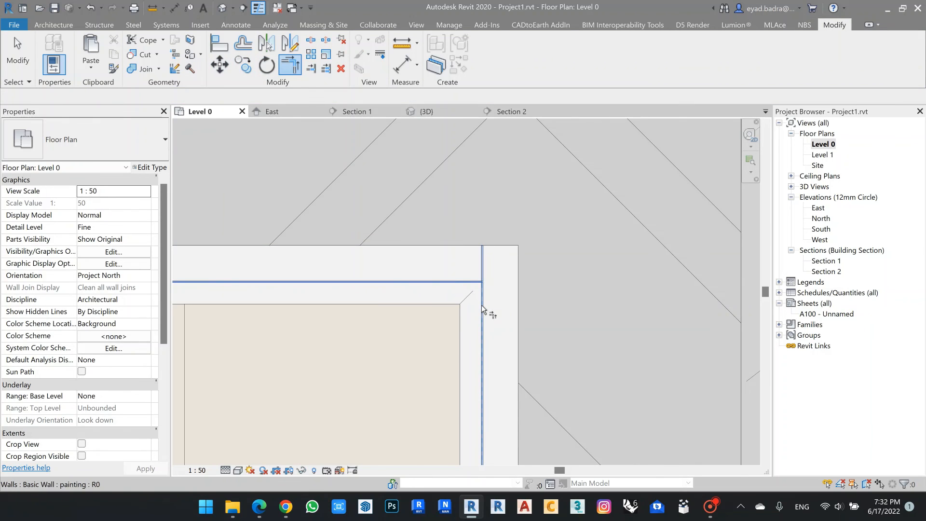
left_click(483, 309)
left_click(452, 290)
left_click(481, 300)
- Trim the south and west painting walls to a corner in the room's southwest and end the trim command
scroll(501, 211, "down", 8)
middle_click_drag(221, 446, 434, 275)
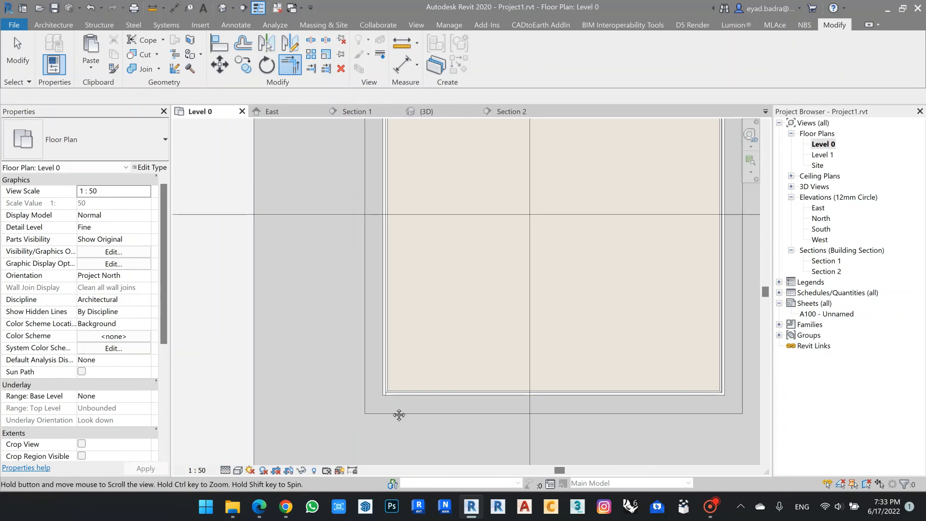
scroll(372, 387, "up", 8)
middle_click_drag(373, 387, 488, 140)
scroll(412, 383, "up", 5)
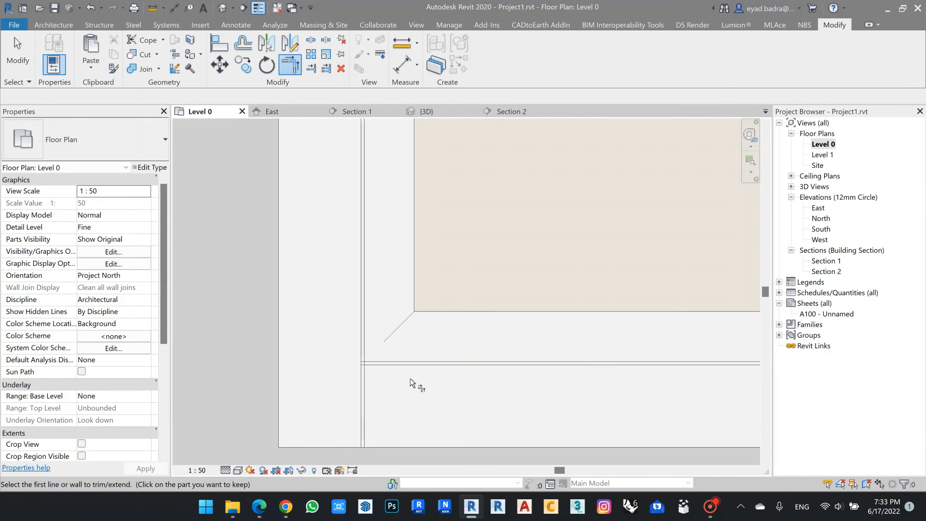
left_click(408, 366)
left_click(364, 331)
scroll(436, 255, "down", 5)
middle_click_drag(435, 323, 393, 429)
key("Escape")
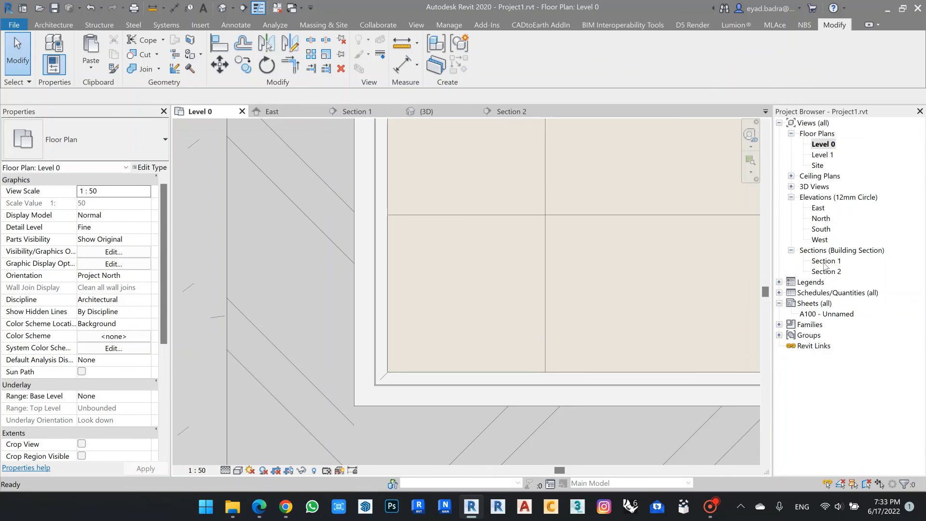
- Open Section 2 and examine how the painting layer meets the top of the skirting
double_click(827, 271)
scroll(534, 270, "up", 3)
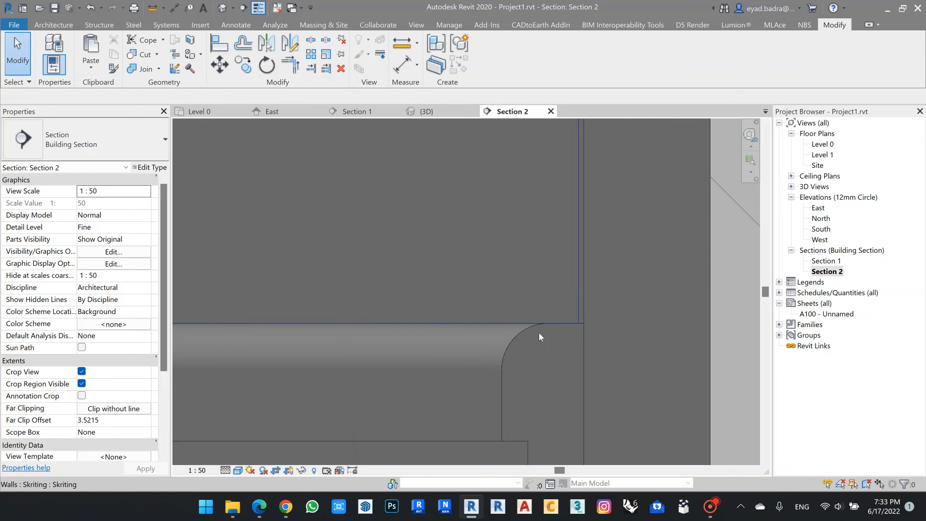
scroll(523, 274, "down", 6)
middle_click_drag(404, 239, 473, 257)
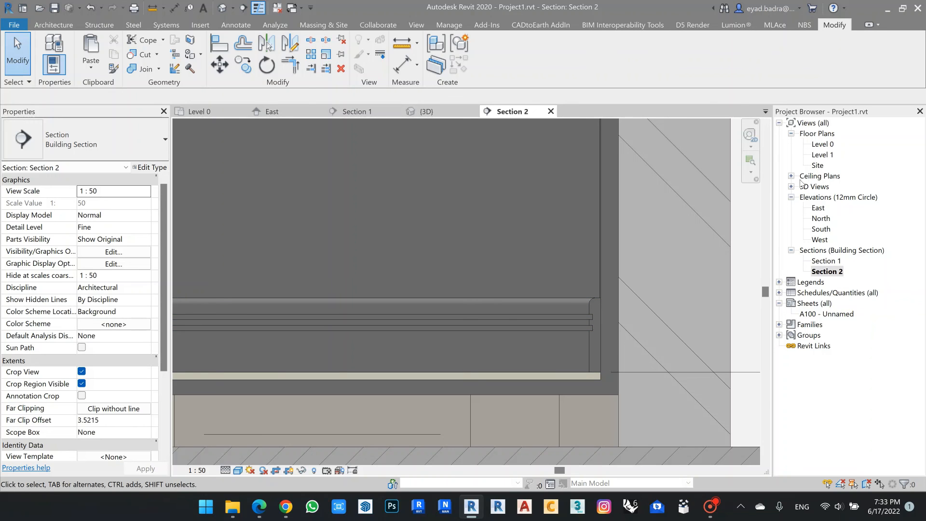
- Open the 3D view, enable its section box and pull one side inward through the room to expose the interior finishes
double_click(804, 186)
double_click(819, 197)
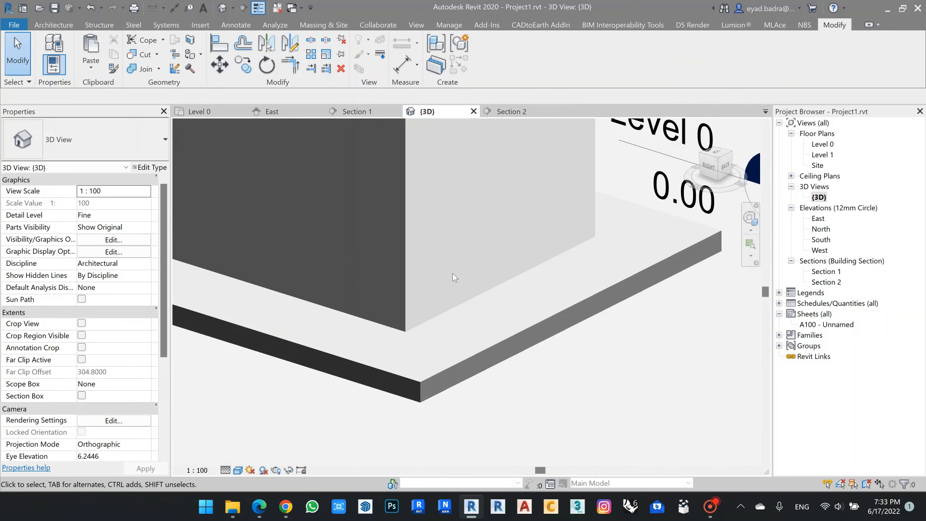
scroll(453, 273, "down", 5)
scroll(85, 342, "down", 2)
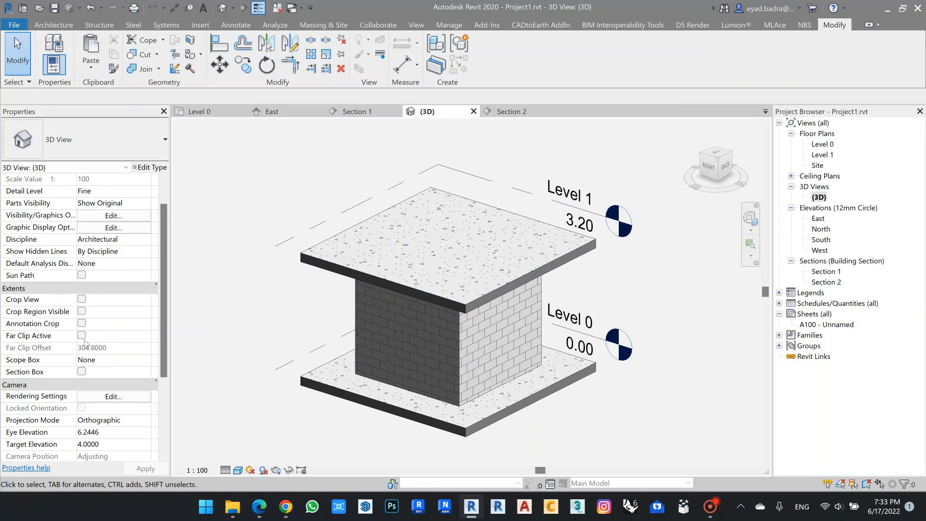
left_click(82, 371)
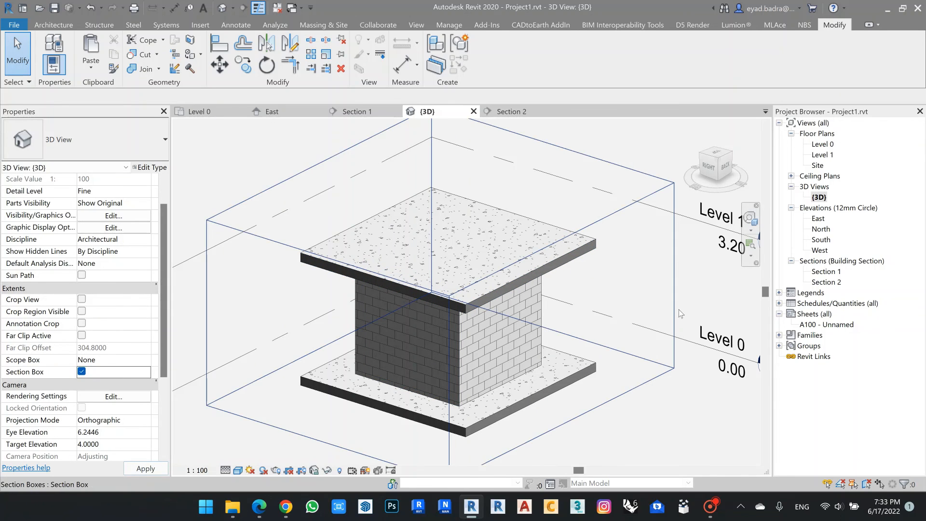
left_click(674, 314)
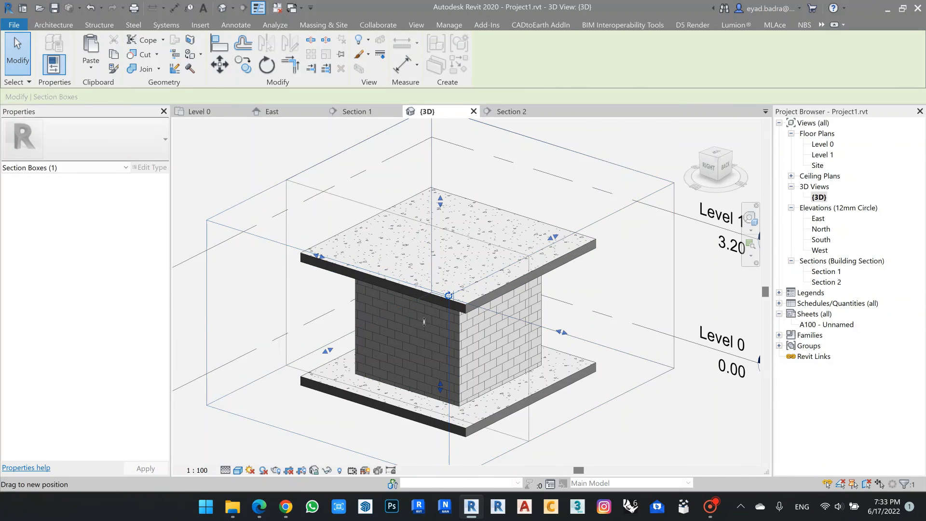
left_click_drag(424, 322, 455, 310)
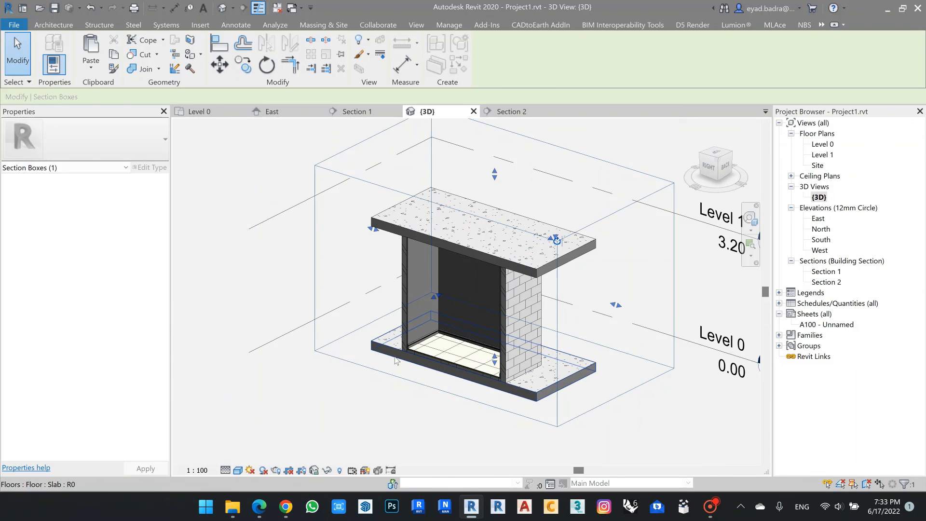
scroll(432, 357, "up", 8)
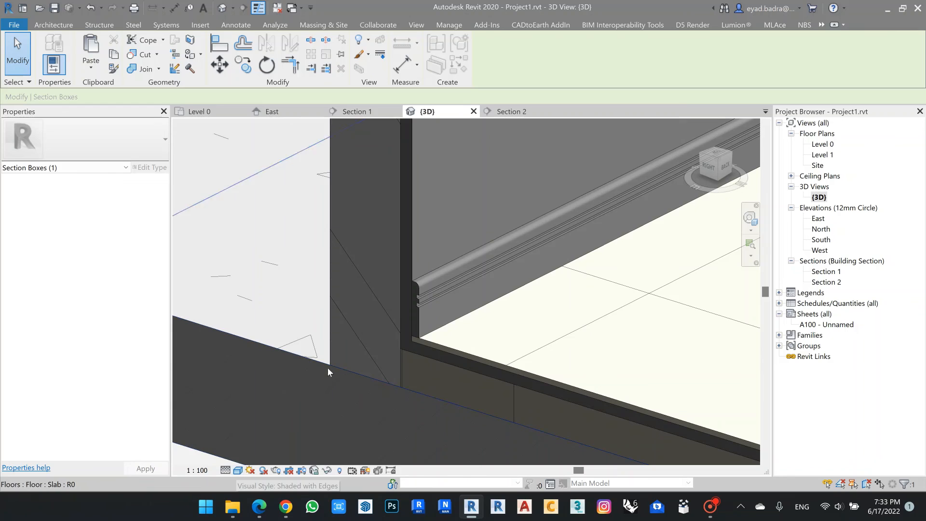
- Switch the 3D view to the Realistic visual style and examine the cut skirting and painting layer at the wall base
scroll(366, 351, "up", 2)
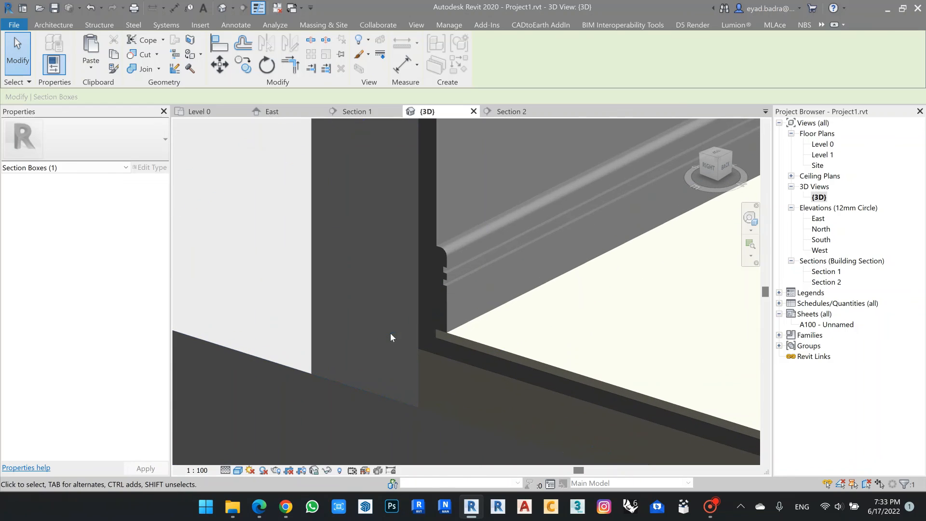
left_click(239, 470)
left_click(263, 447)
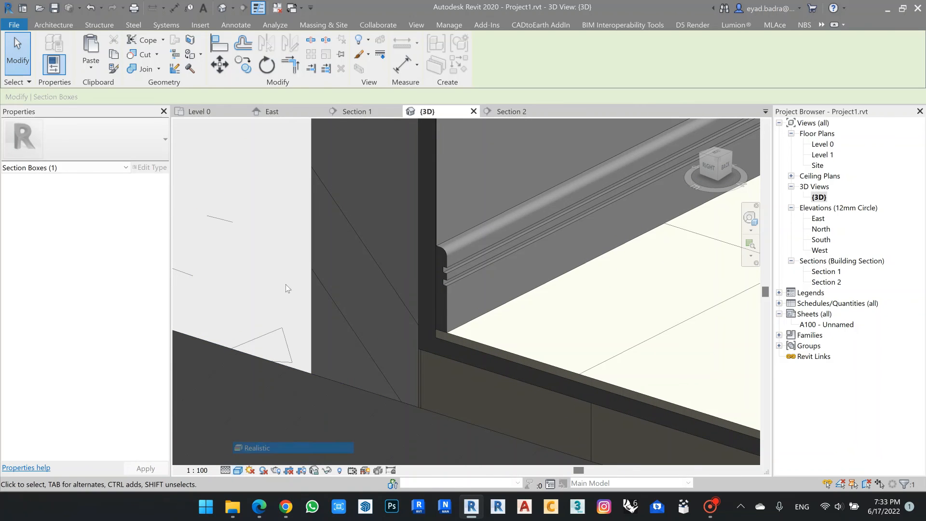
scroll(536, 337, "up", 1)
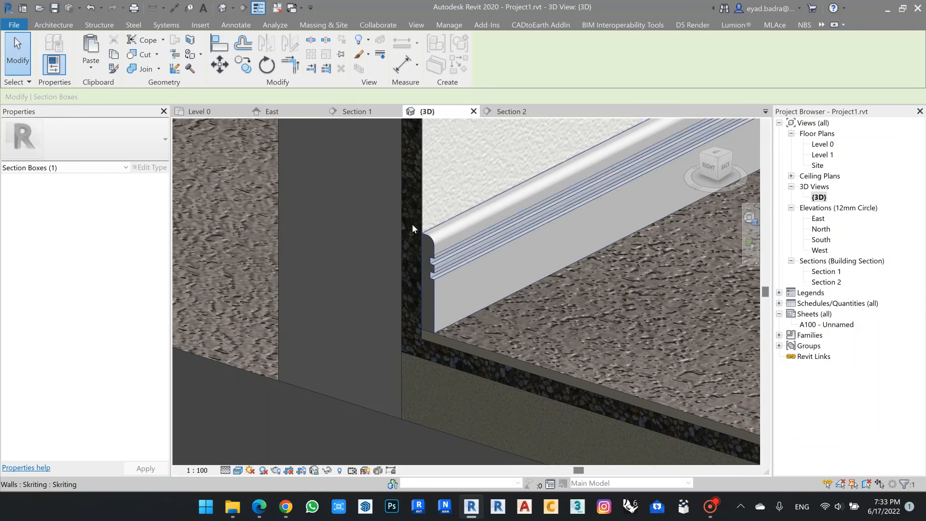
scroll(412, 225, "up", 1)
scroll(413, 193, "down", 1)
middle_click_drag(415, 192, 412, 241)
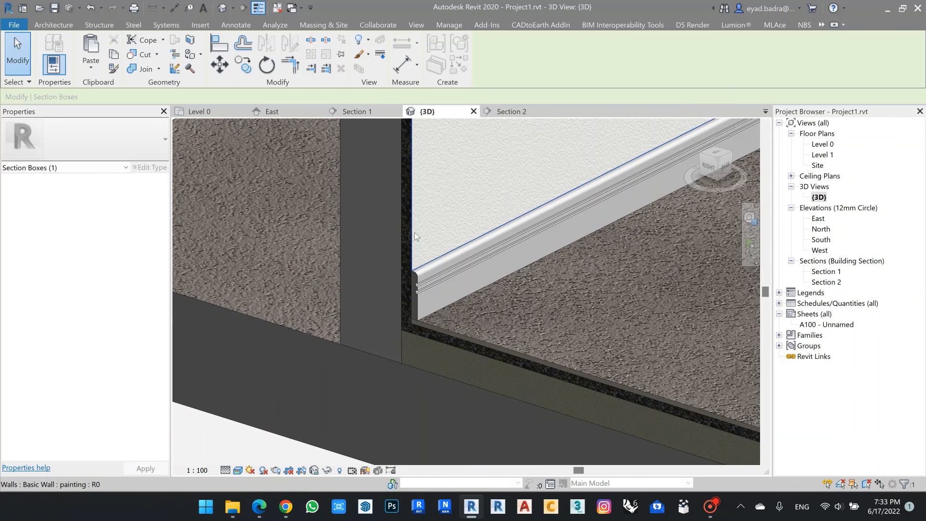
- Set the 3D view's visual style to Consistent Colors
left_click(238, 470)
left_click(280, 436)
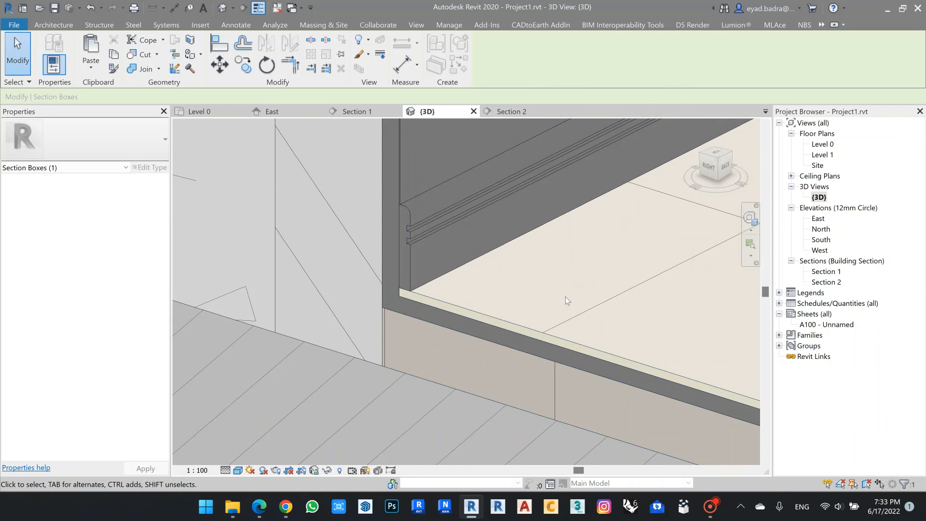
scroll(565, 297, "down", 5)
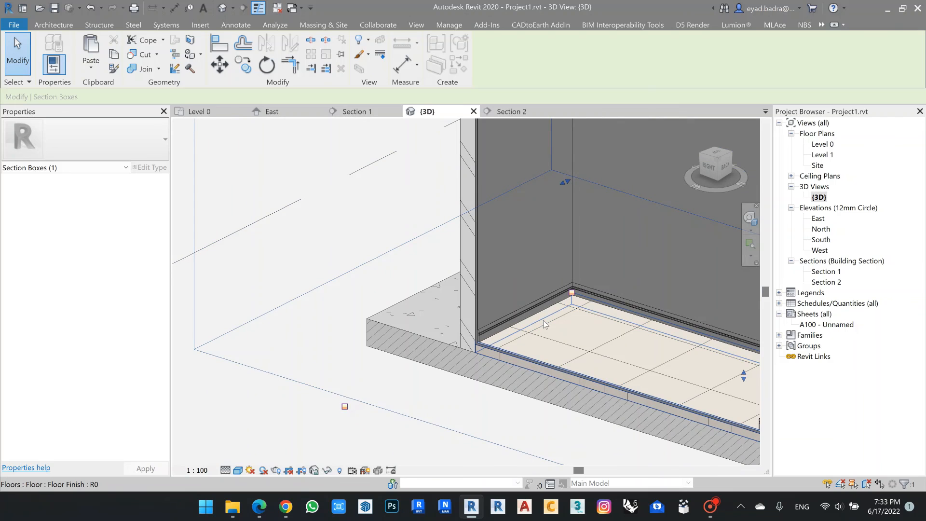
scroll(545, 320, "down", 4)
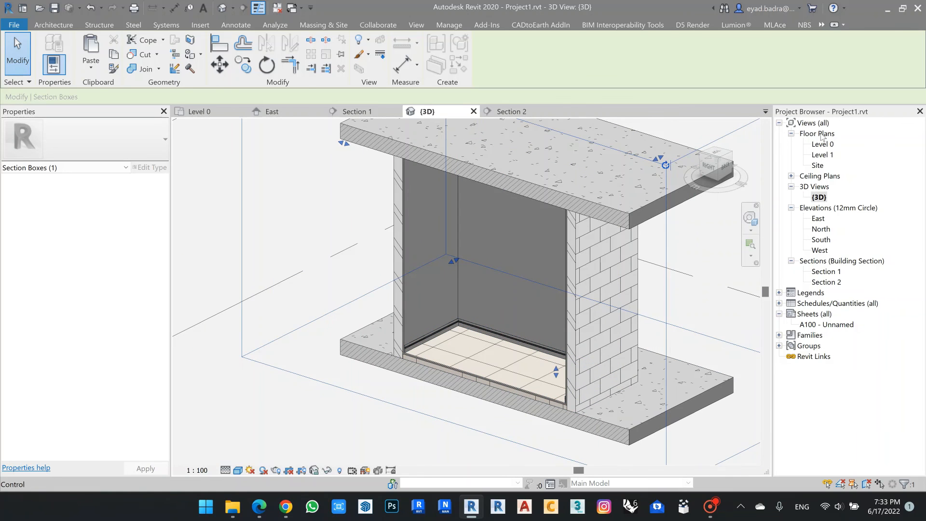
- Glance at the Level 0 plan, return to the 3D view, turn off Thin Lines and deselect the section box
double_click(823, 145)
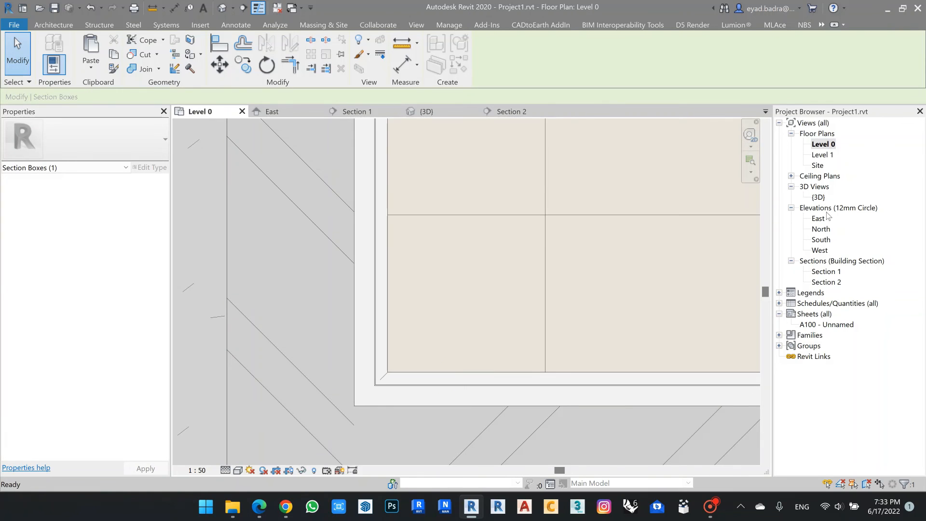
double_click(818, 198)
scroll(323, 416, "up", 5)
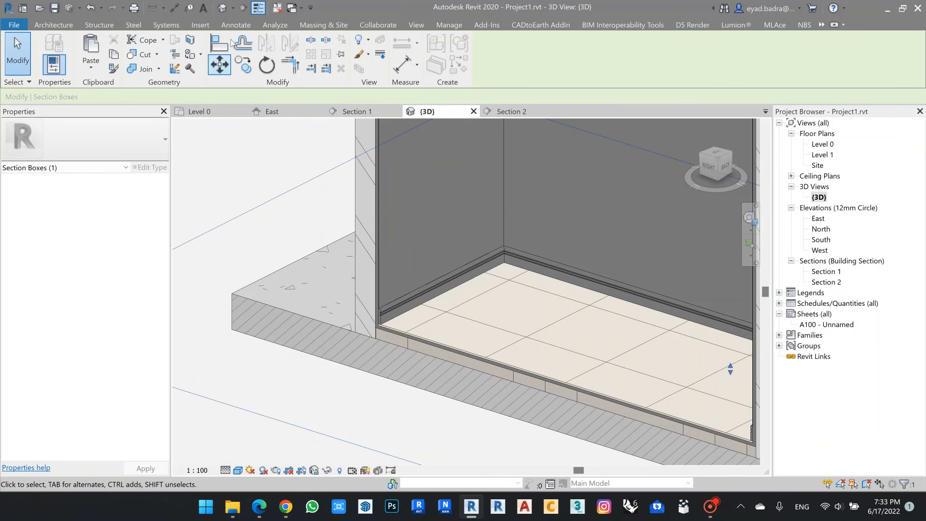
left_click(259, 7)
key("Escape")
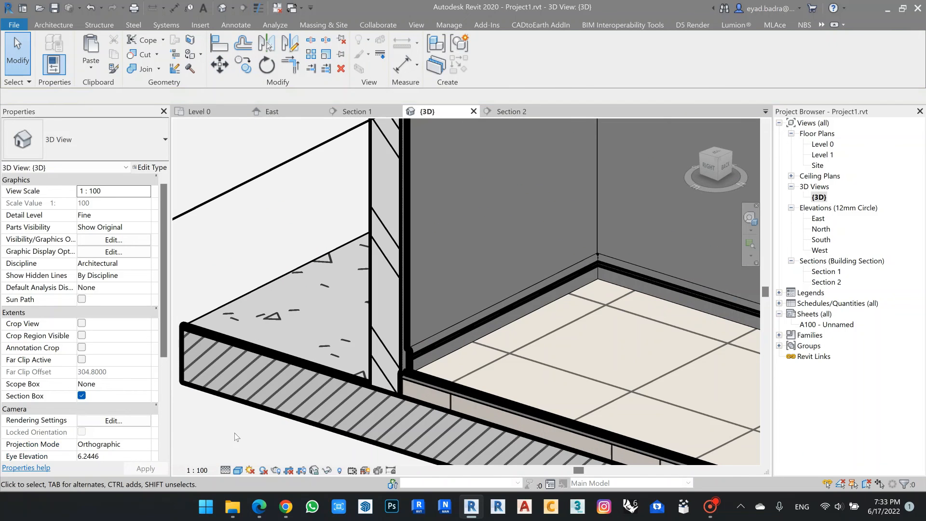
- Try a 1:10 scale for the 3D view and settle on 1:5 for finer cut patterns and lineweights
left_click(197, 471)
left_click(208, 336)
scroll(358, 329, "up", 4)
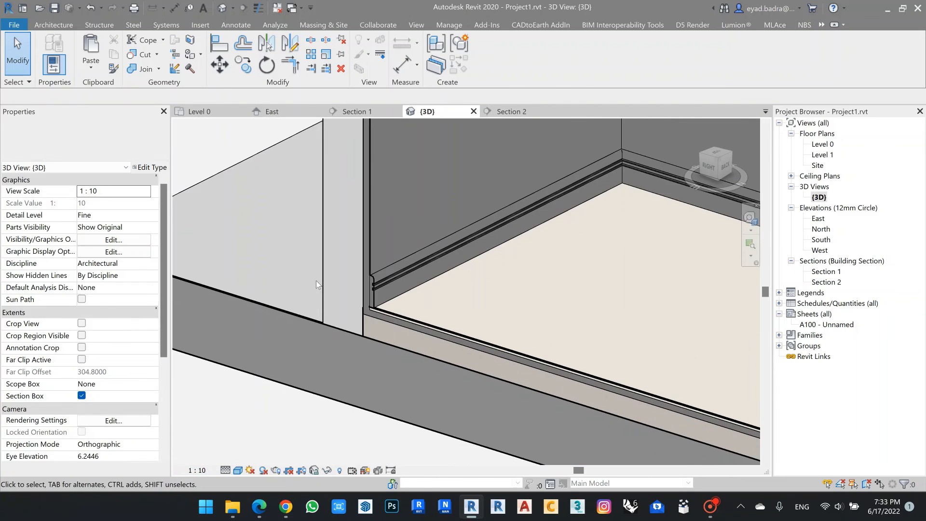
left_click(196, 470)
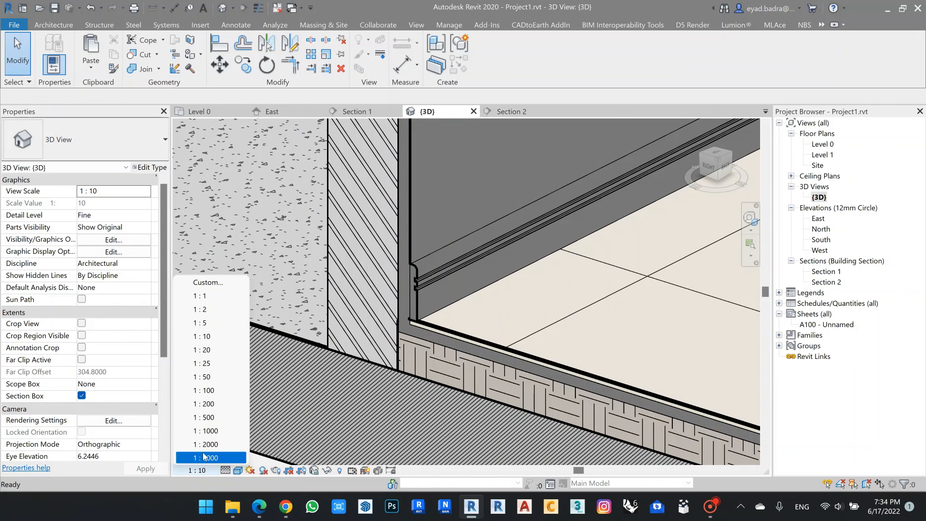
left_click(219, 323)
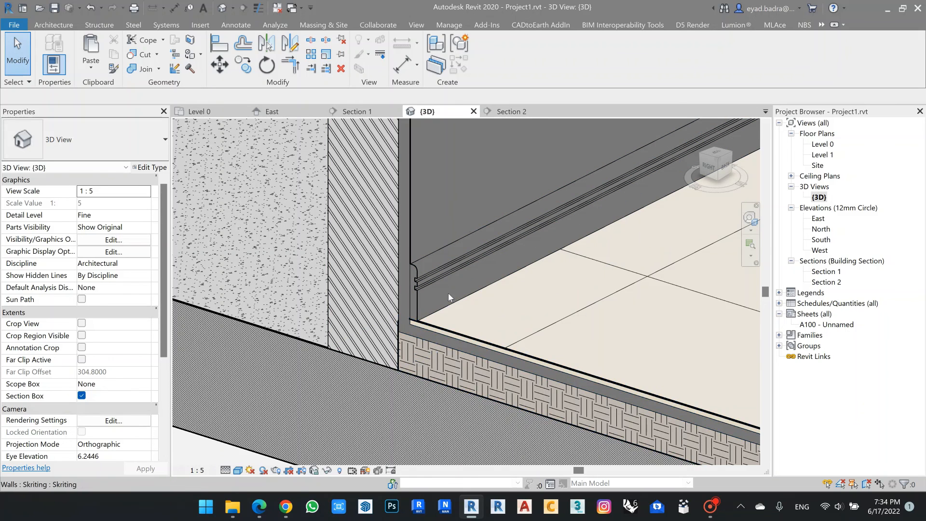
- Examine the cut wall, skirting, painting and floor finish layers around the room's base in the 3D view
scroll(494, 283, "down", 4)
middle_click_drag(552, 297, 509, 288)
scroll(466, 292, "up", 4)
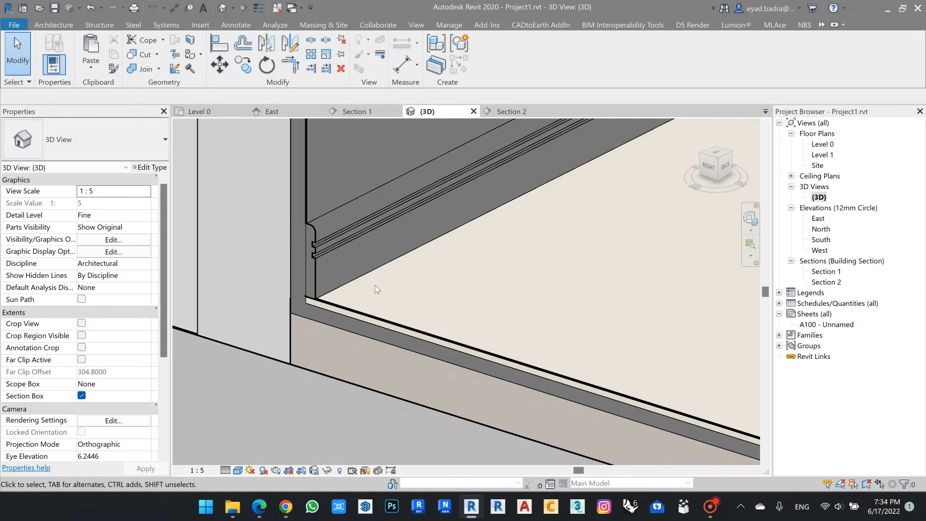
middle_click_drag(375, 286, 451, 276)
scroll(424, 269, "down", 2)
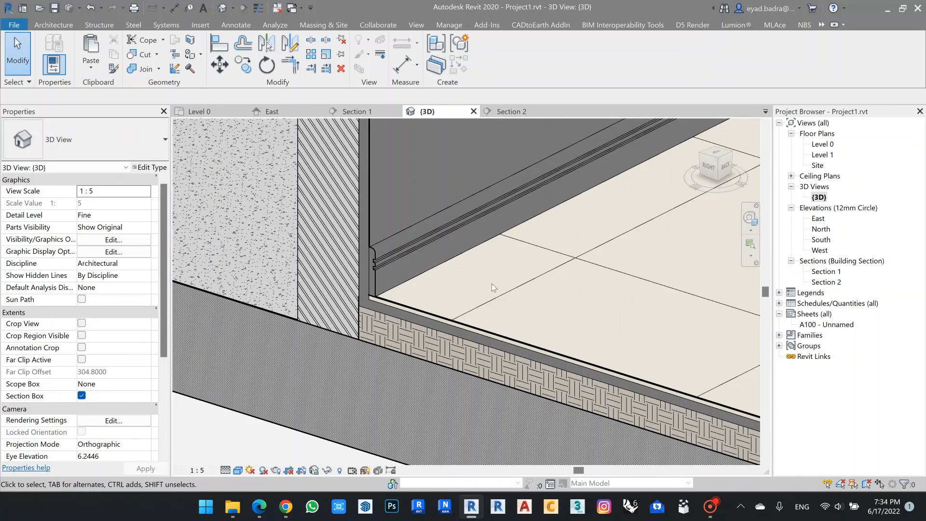
scroll(492, 283, "down", 2)
middle_click_drag(492, 283, 457, 301)
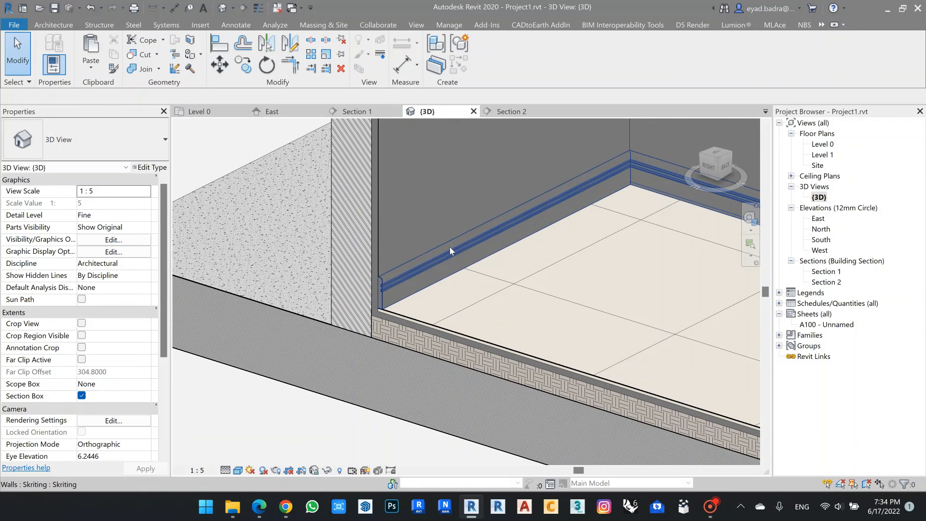
scroll(402, 315, "up", 3)
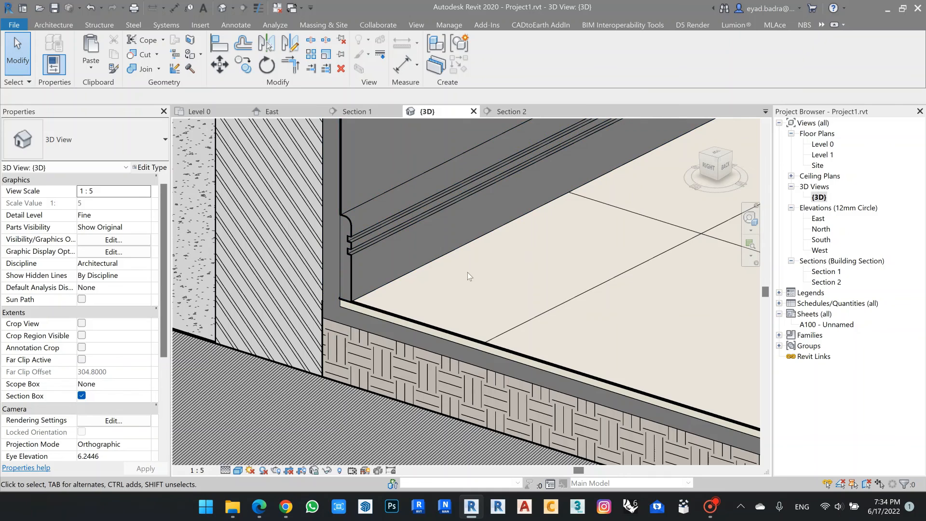
scroll(467, 277, "down", 4)
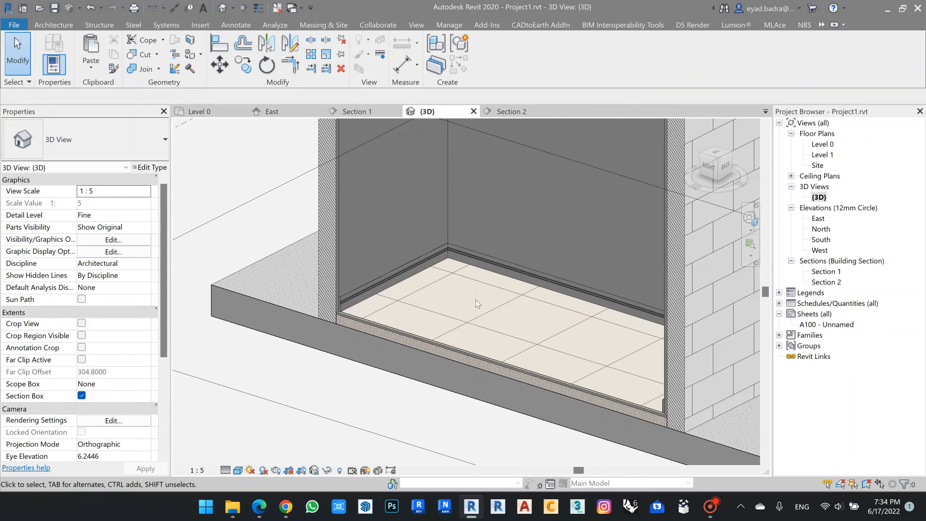
scroll(481, 312, "up", 3)
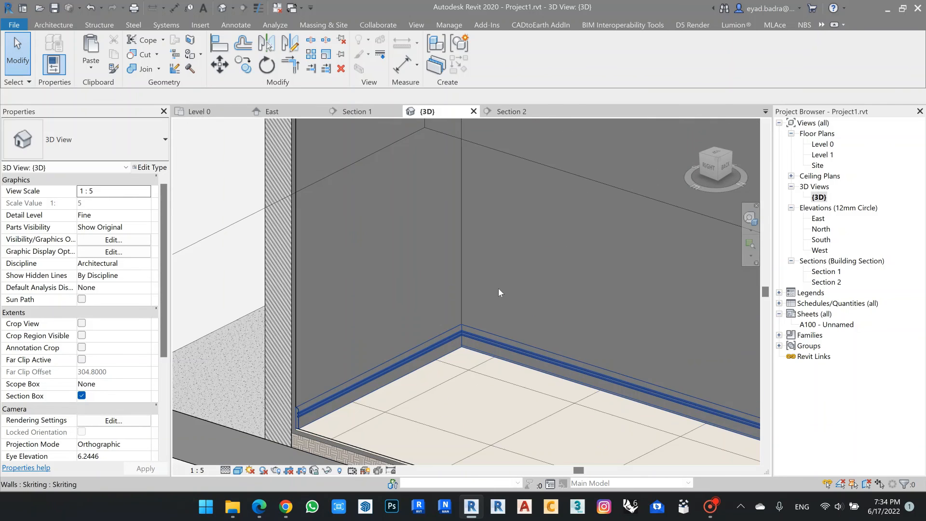
scroll(341, 427, "up", 5)
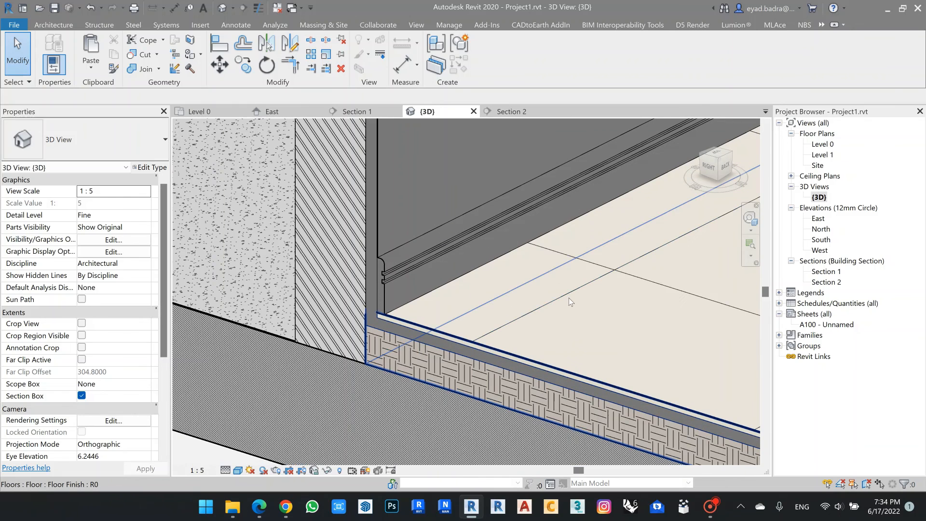